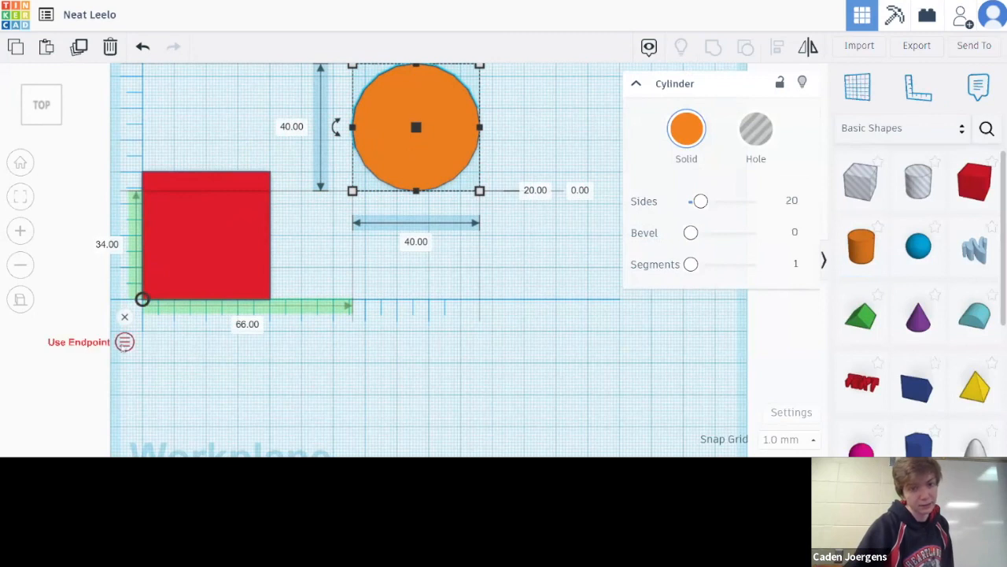
Step: Switch the ruler's measuring reference to midpoint and back to endpoint
{"action": "left_click", "coordinate": [124, 342]}
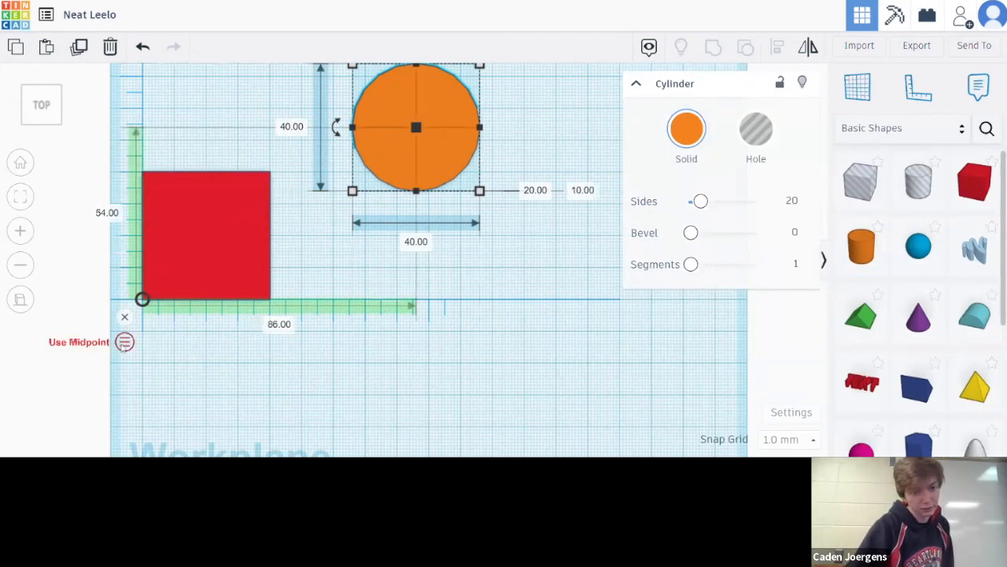
{"action": "left_click", "coordinate": [125, 342]}
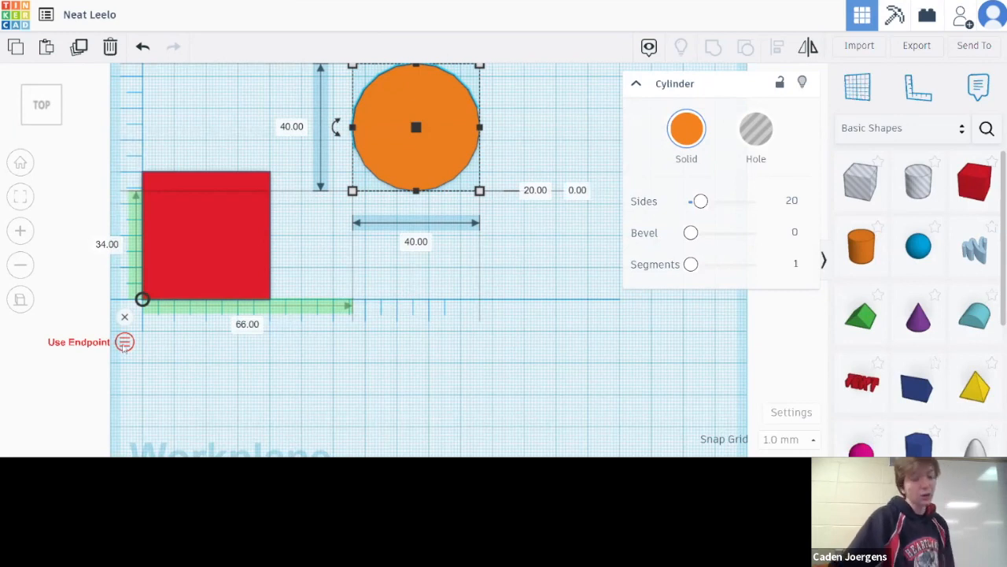
{"action": "left_click", "coordinate": [125, 341]}
{"action": "left_click", "coordinate": [125, 341]}
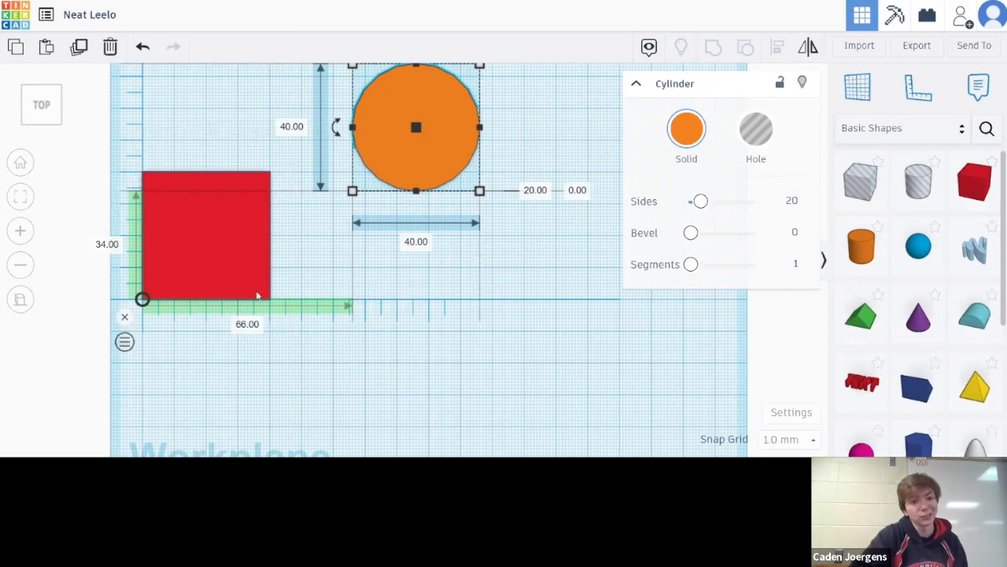
Step: Move the cylinder to about 40 mm above the ruler origin and set its horizontal offset to 0
{"action": "left_click_drag", "start_coordinate": [382, 168], "coordinate": [364, 149]}
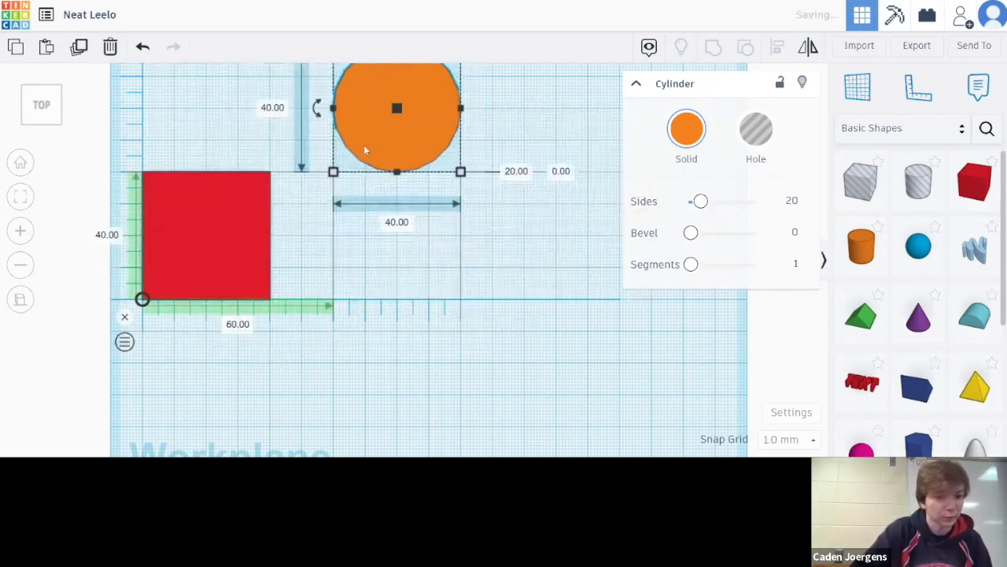
{"action": "left_click", "coordinate": [251, 325]}
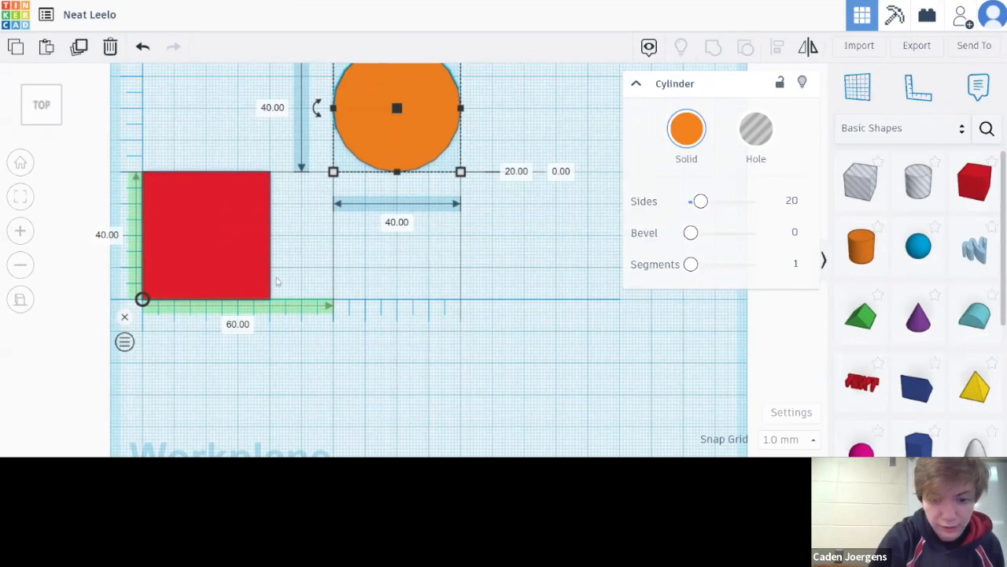
{"action": "left_click", "coordinate": [249, 322]}
{"action": "type", "text": "0"}
{"action": "key", "text": "Return"}
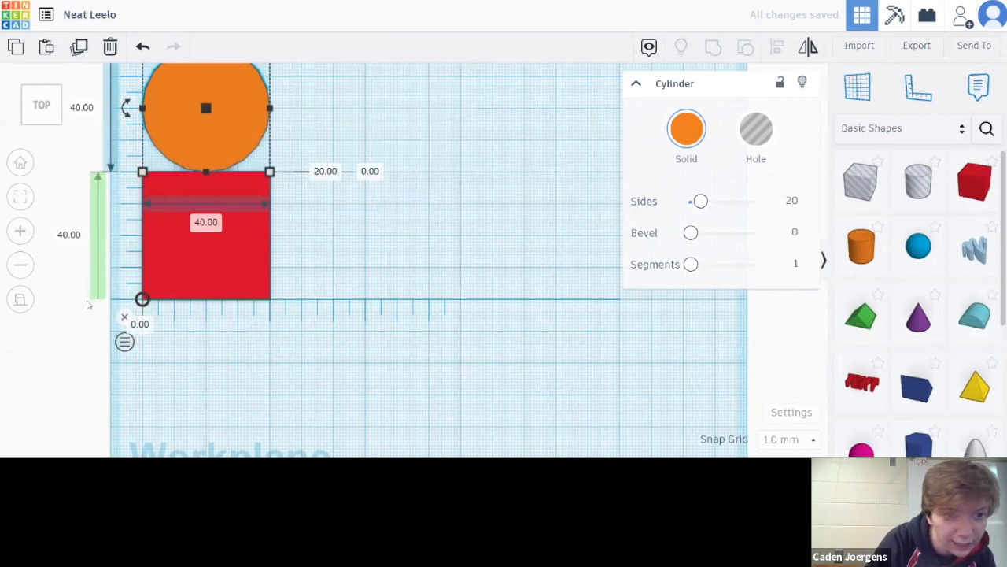
Step: Set the cylinder's vertical ruler offset to 20 mm so it overlaps the box's upper half, and deselect it
{"action": "left_click", "coordinate": [70, 238]}
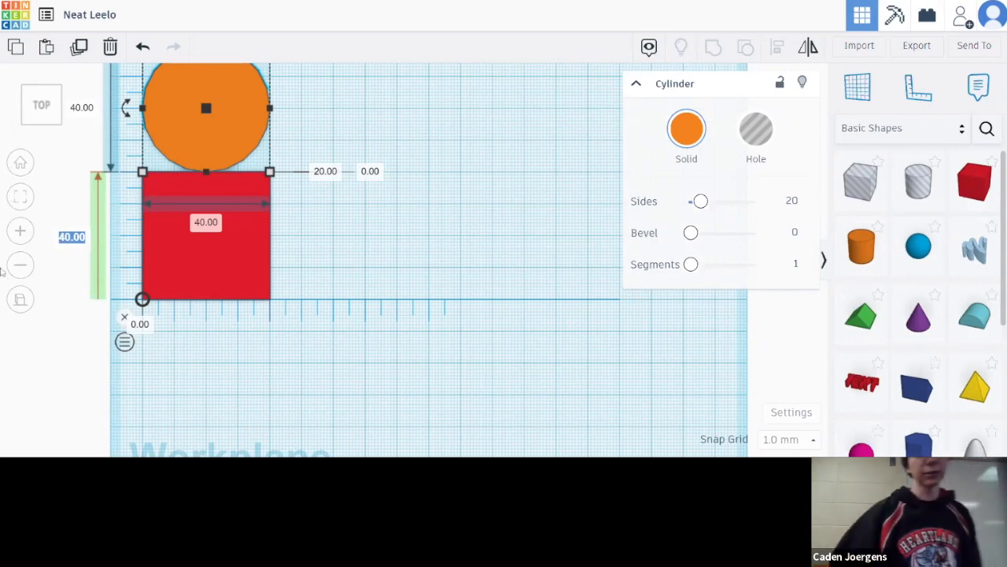
{"action": "key", "text": "Return"}
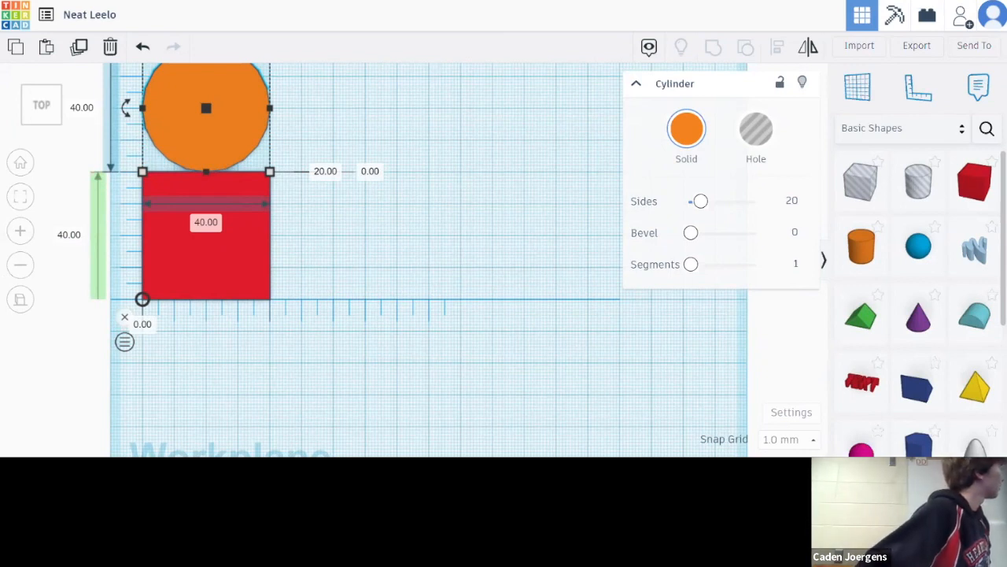
{"action": "left_click", "coordinate": [78, 236]}
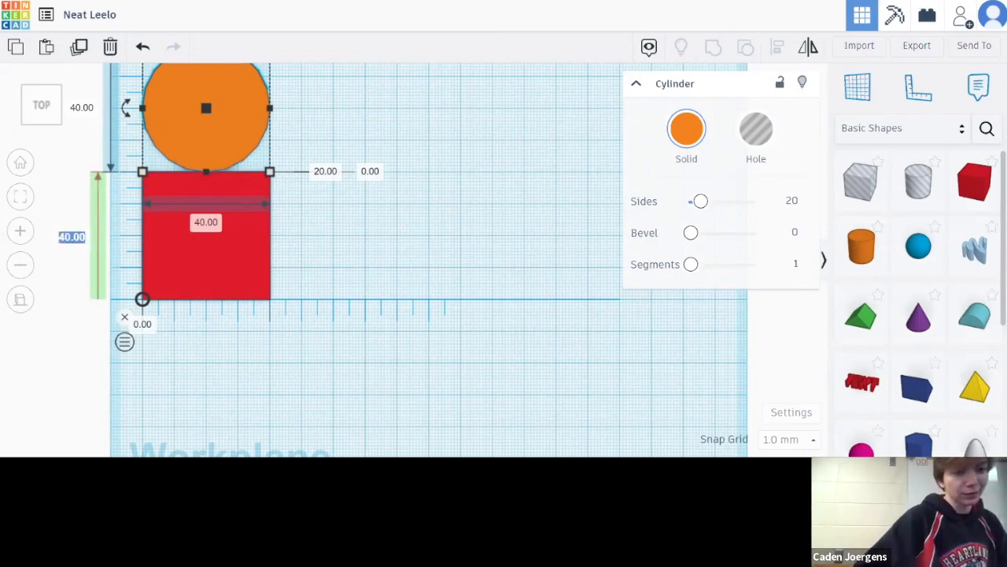
{"action": "type", "text": "20"}
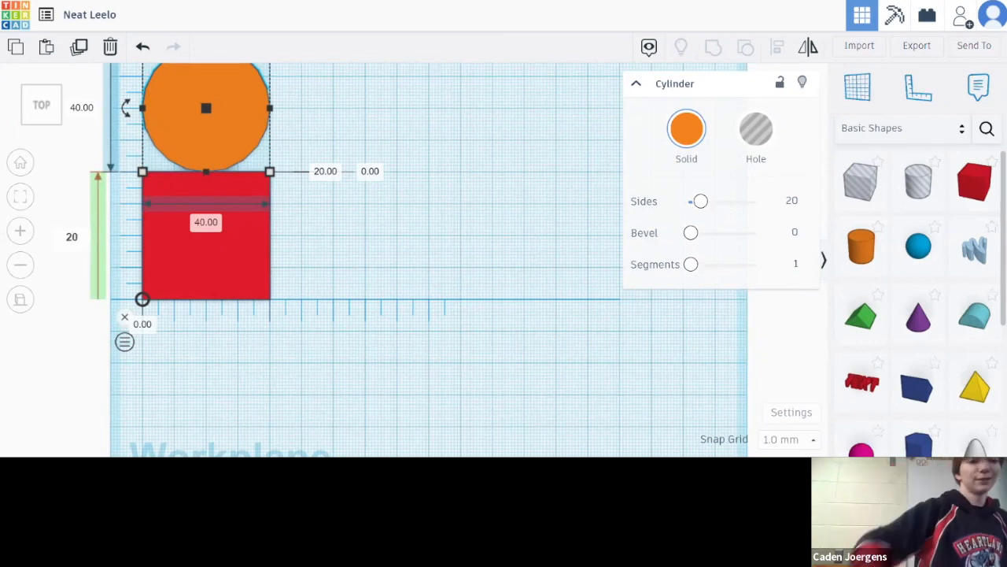
{"action": "key", "text": "Return"}
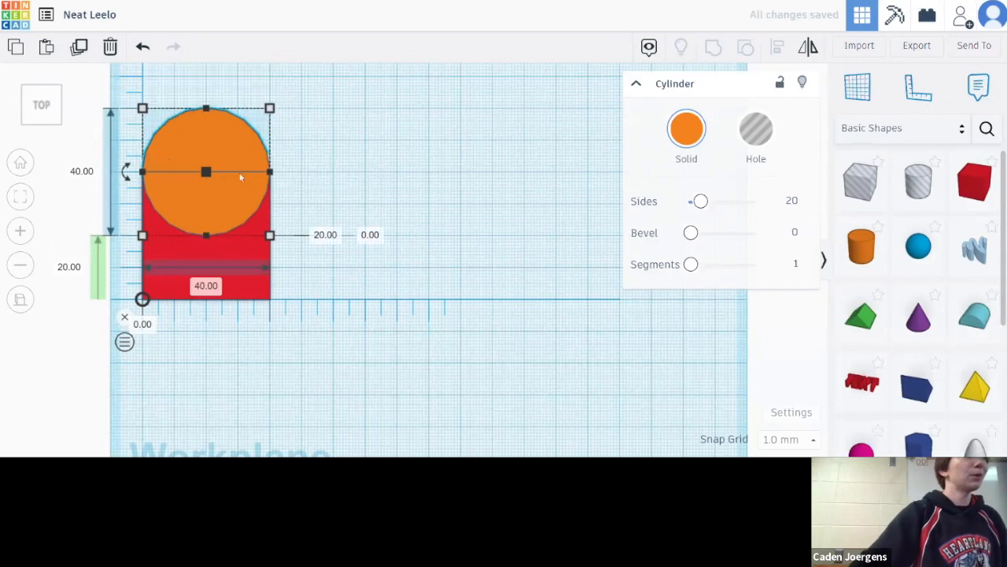
{"action": "left_click", "coordinate": [377, 200]}
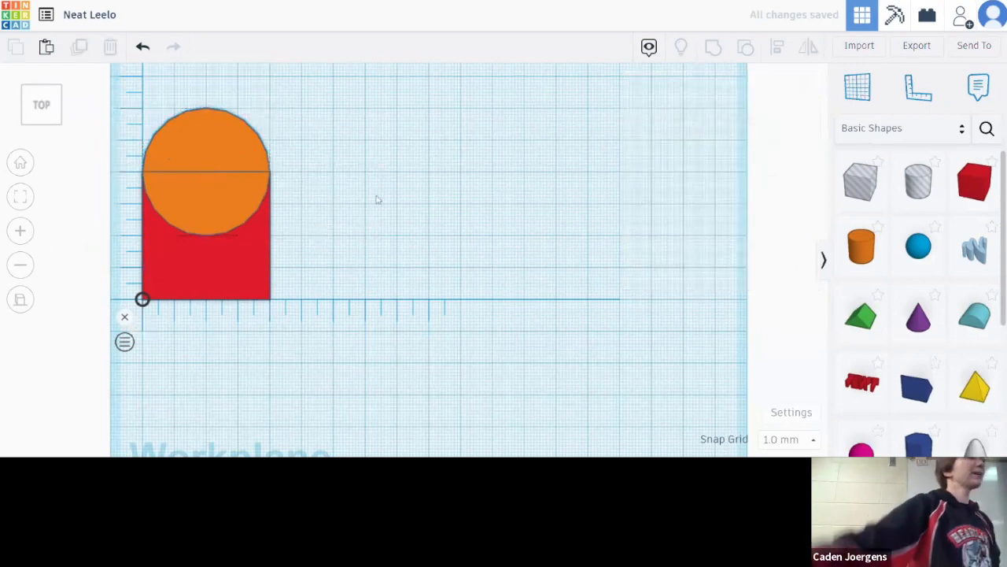
Step: Duplicate the cylinder and place the copy beside the box, about 79 mm across and 14 mm up from the ruler origin
{"action": "left_click", "coordinate": [199, 131]}
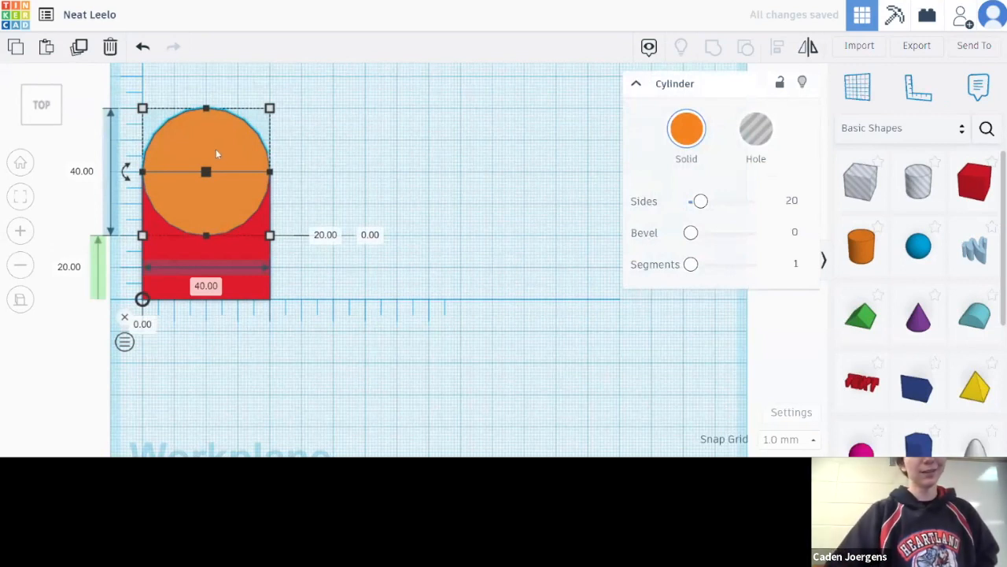
{"action": "left_click_drag", "start_coordinate": [197, 126], "coordinate": [447, 150]}
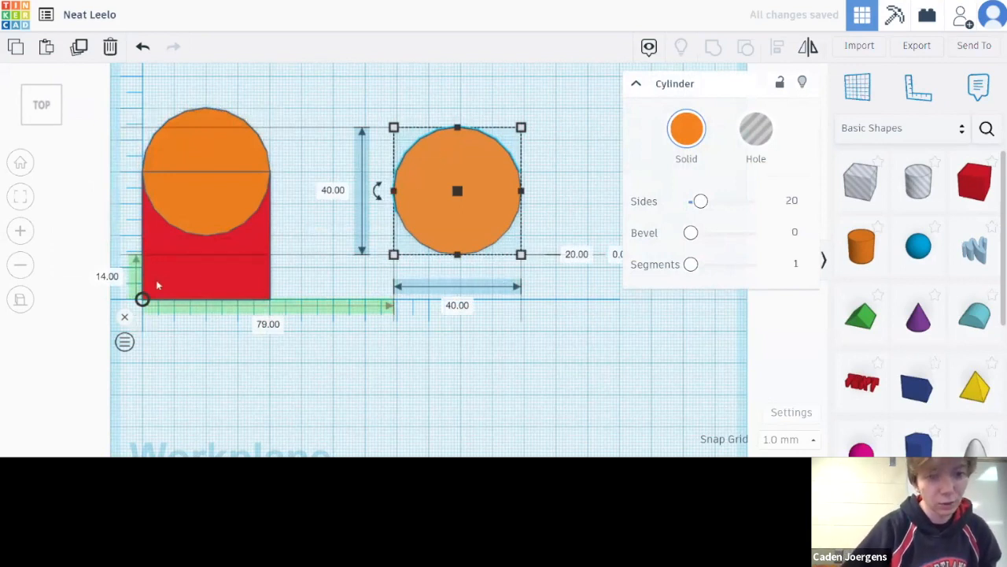
{"action": "left_click", "coordinate": [108, 278]}
{"action": "left_click", "coordinate": [442, 247]}
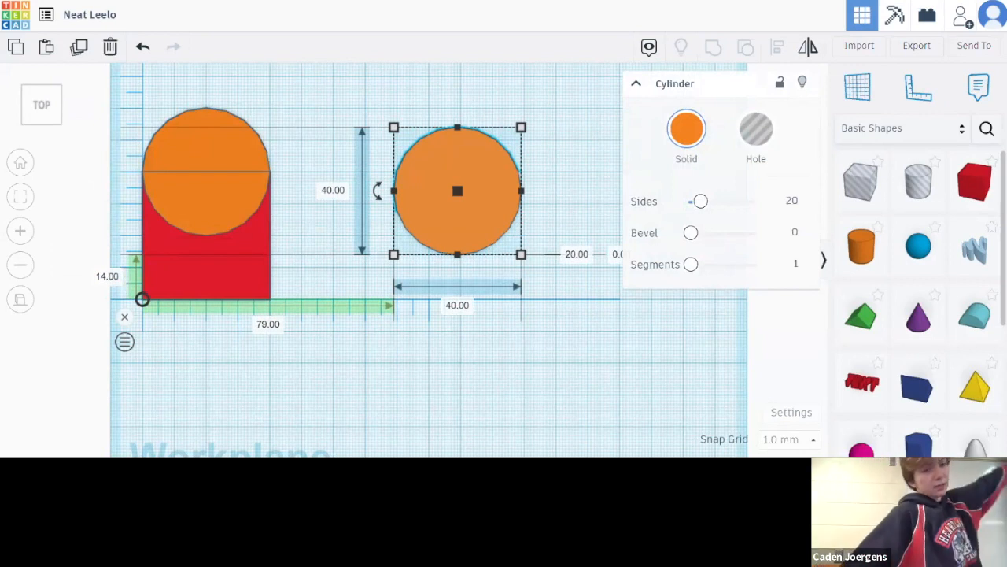
{"action": "left_click", "coordinate": [267, 324]}
{"action": "type", "text": "0"}
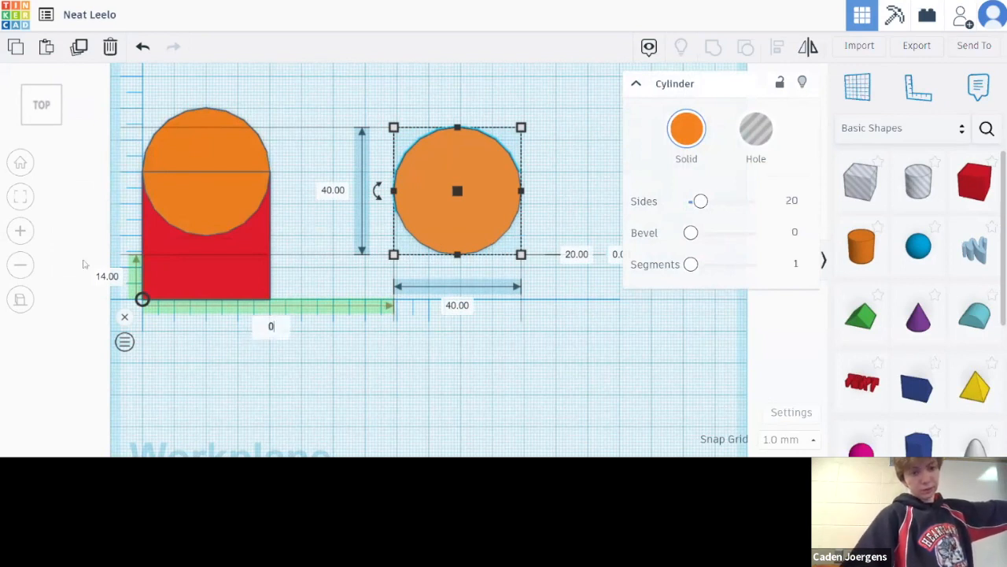
{"action": "key", "text": "Return"}
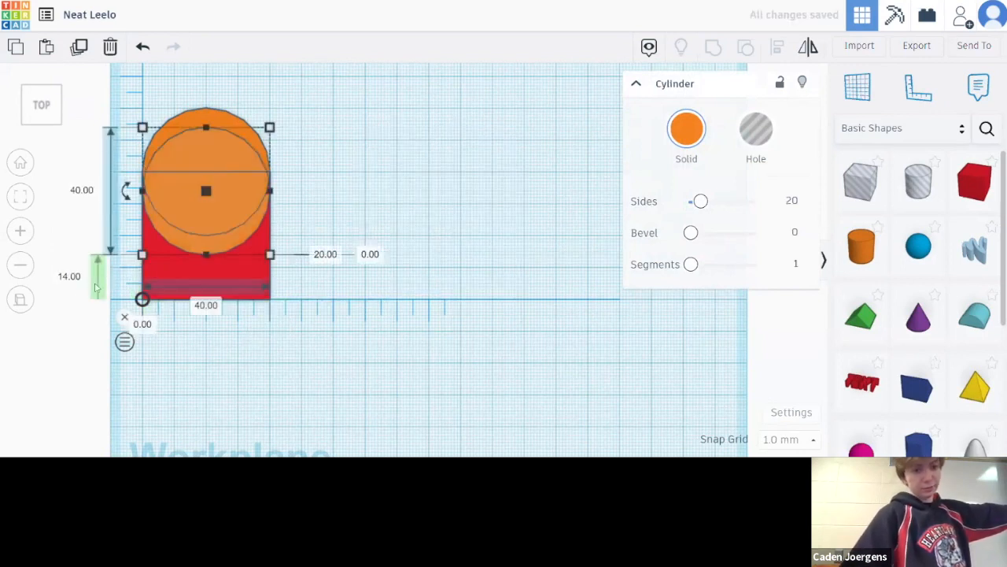
{"action": "left_click", "coordinate": [71, 277]}
{"action": "left_click", "coordinate": [249, 240]}
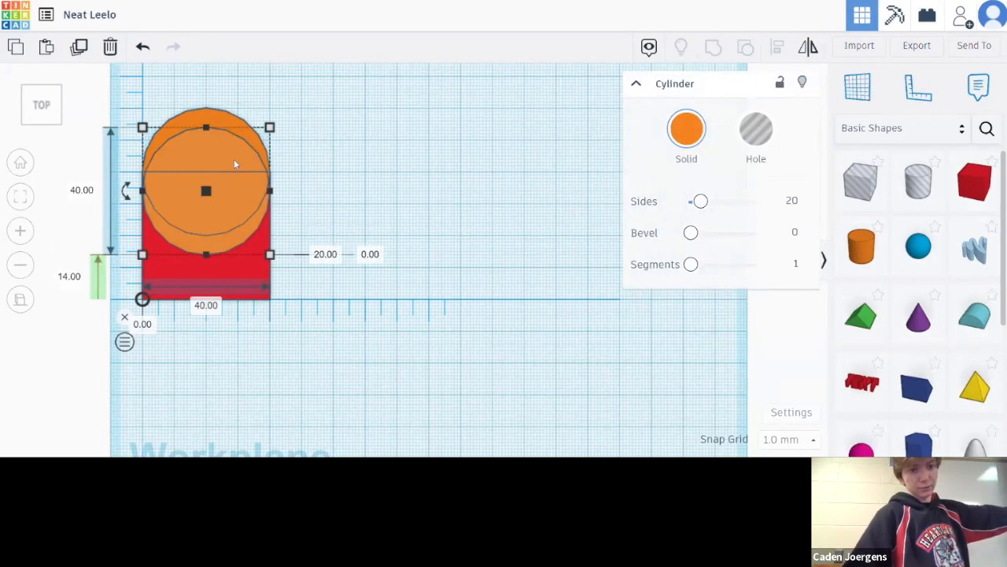
Step: Move the copied cylinder clear of the box, set its vertical ruler offset to 0 and horizontal offset to 20 mm
{"action": "left_click_drag", "start_coordinate": [239, 159], "coordinate": [452, 171]}
{"action": "left_click", "coordinate": [107, 284]}
{"action": "type", "text": "0"}
{"action": "key", "text": "Return"}
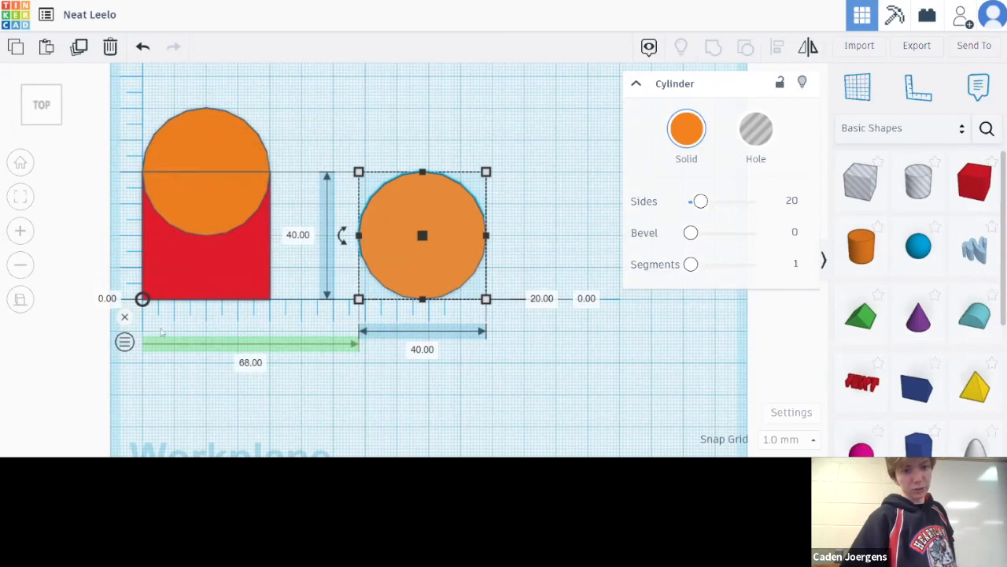
{"action": "left_click", "coordinate": [251, 364]}
{"action": "type", "text": "20"}
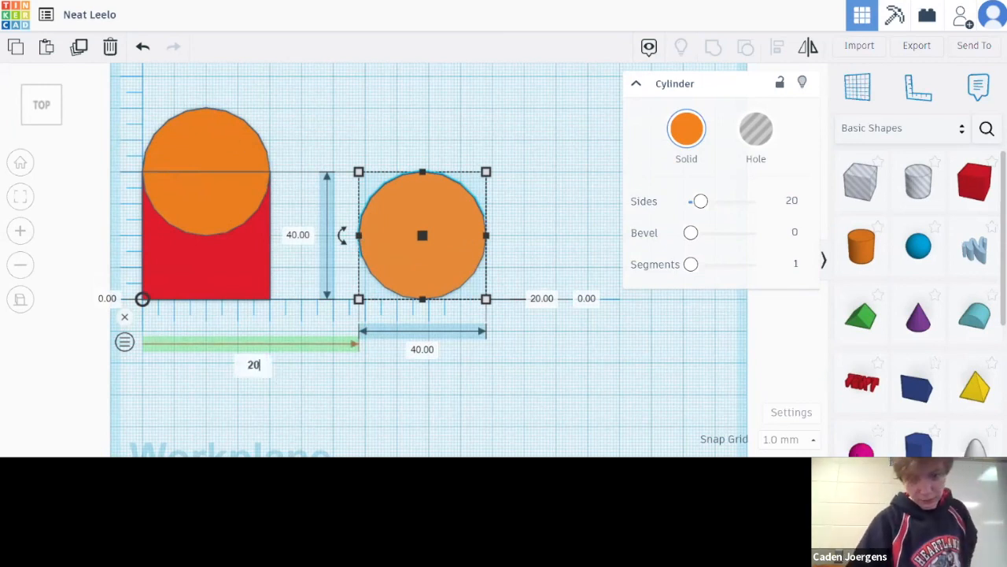
{"action": "key", "text": "Return"}
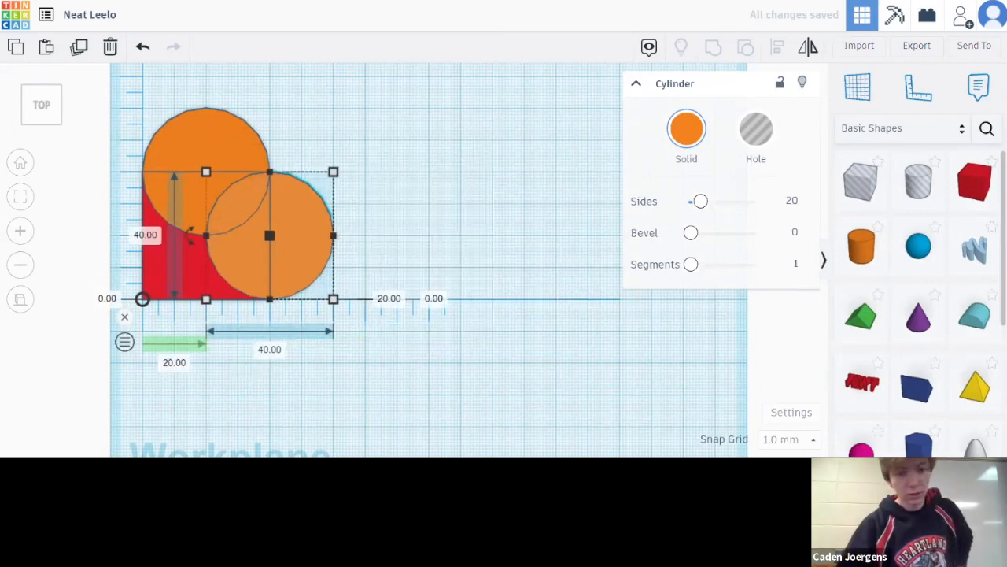
{"action": "left_click", "coordinate": [454, 361]}
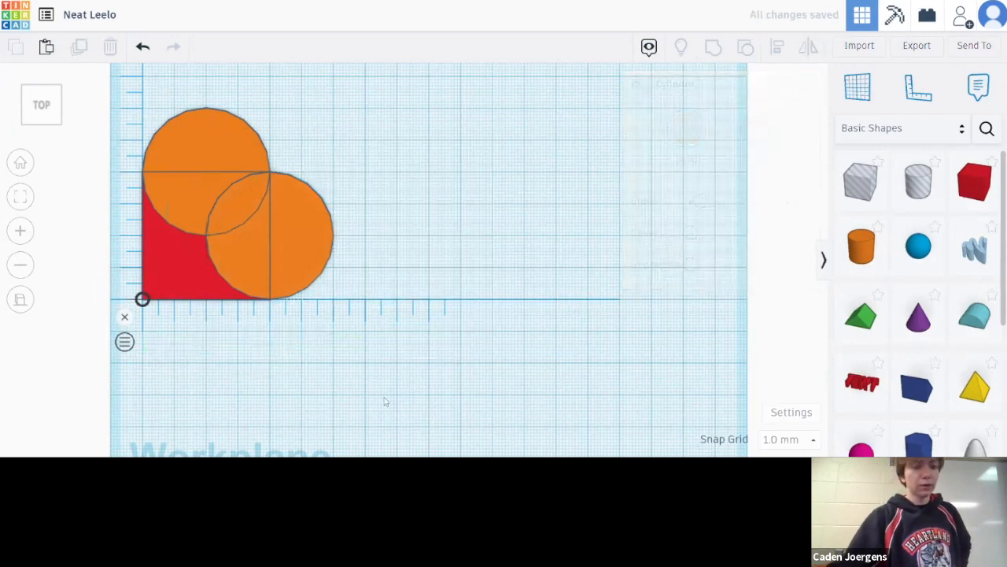
Step: Select the box and both cylinders and group them into a single heart shape
{"action": "left_click_drag", "start_coordinate": [562, 406], "coordinate": [311, 281]}
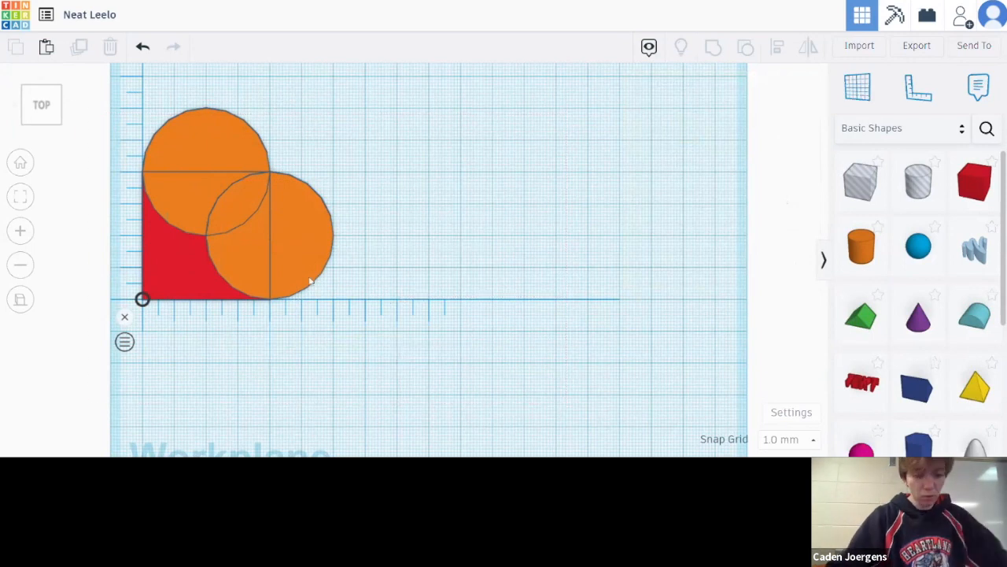
{"action": "left_click", "coordinate": [214, 277]}
{"action": "left_click", "coordinate": [215, 142], "text": "shift"}
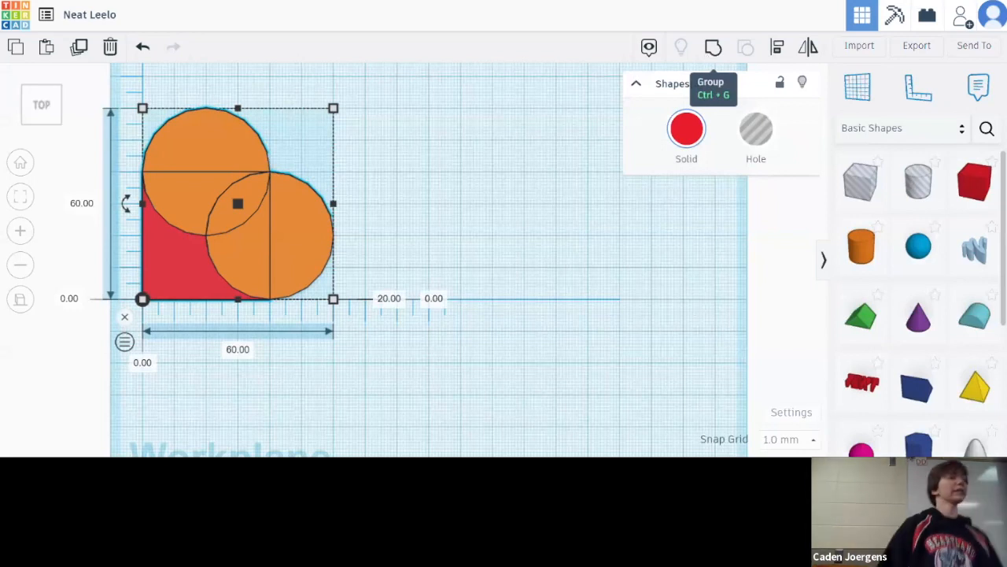
{"action": "left_click", "coordinate": [713, 47]}
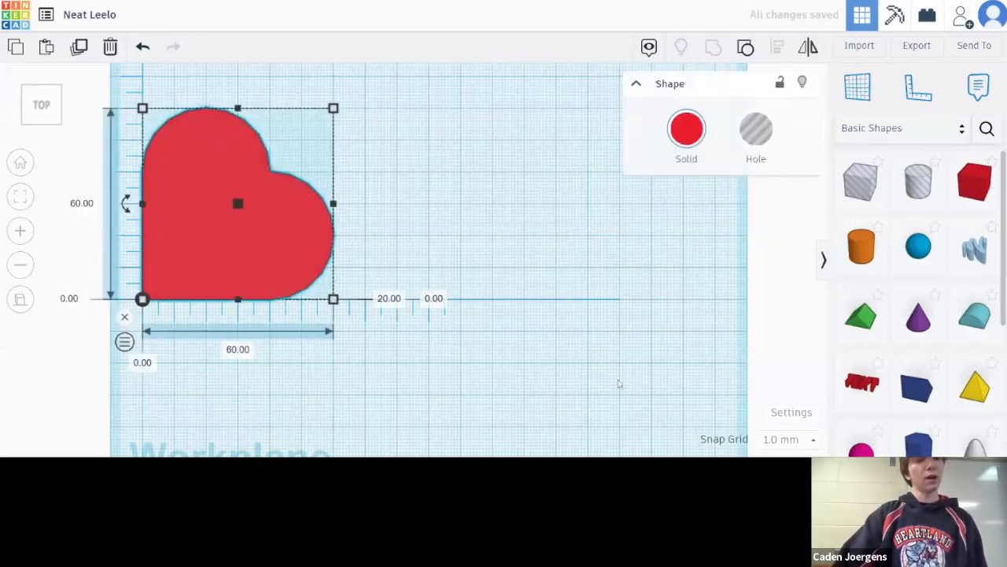
{"action": "left_click", "coordinate": [618, 383]}
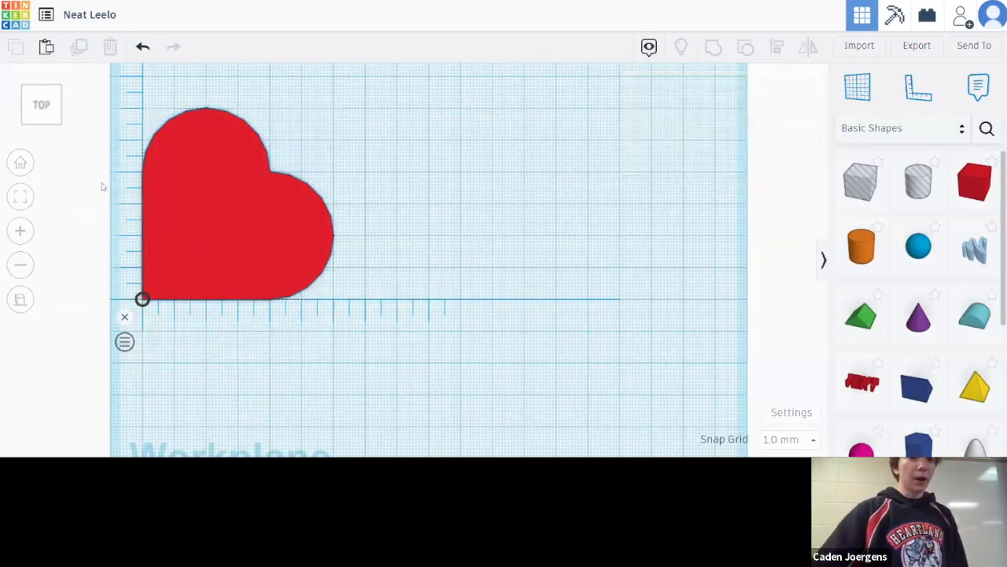
{"action": "left_click", "coordinate": [170, 197]}
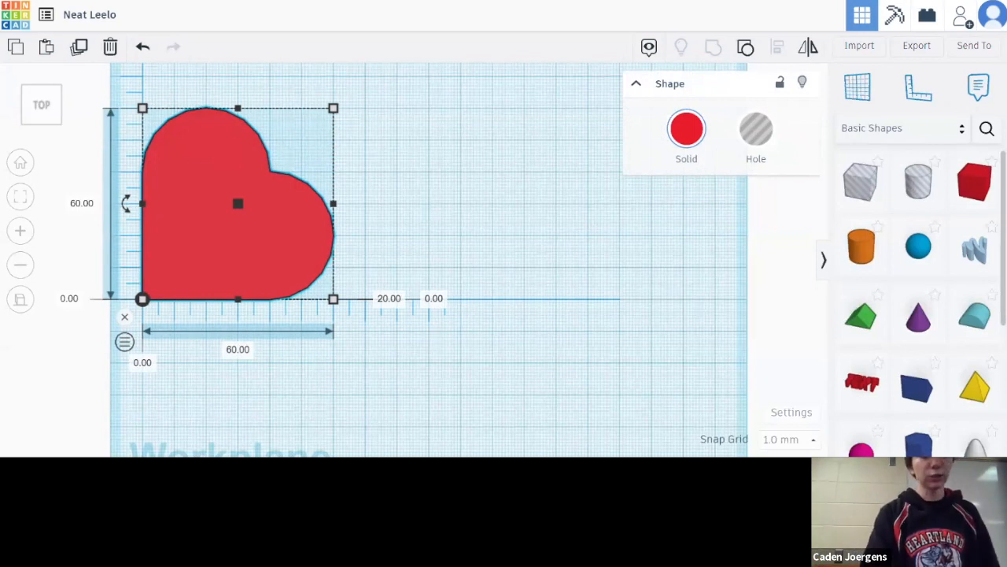
{"action": "key", "text": "ctrl+v"}
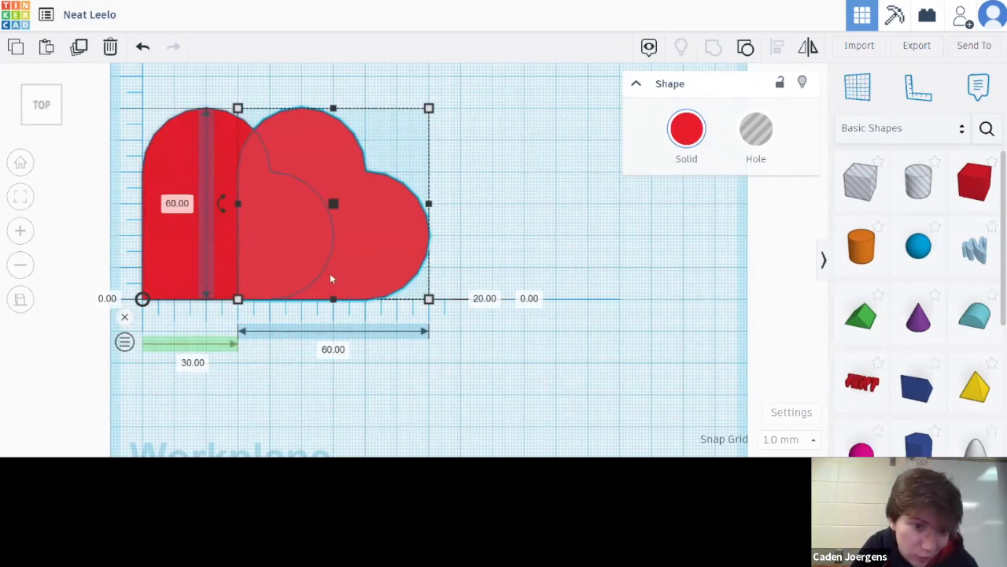
{"action": "left_click", "coordinate": [334, 352]}
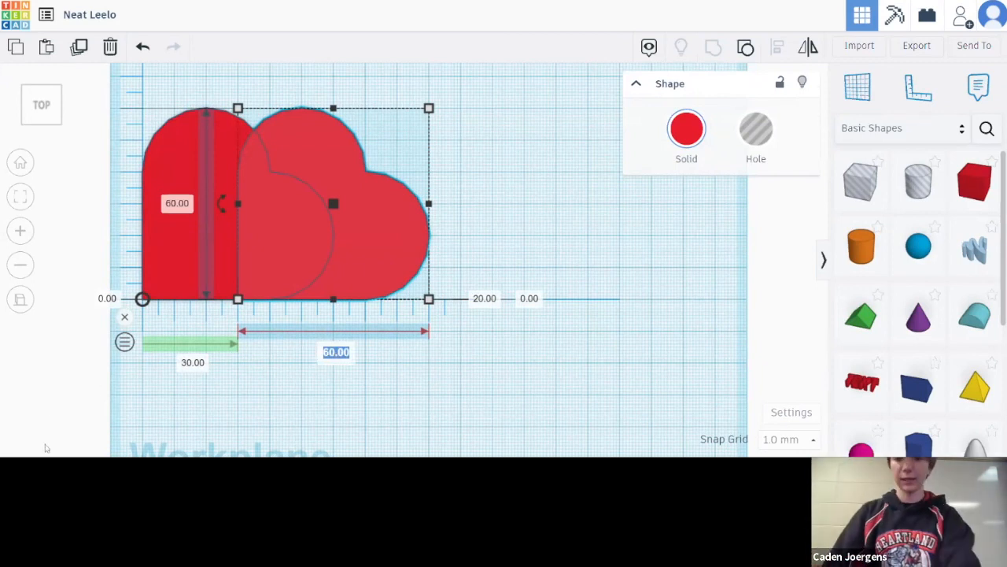
{"action": "left_click", "coordinate": [392, 247]}
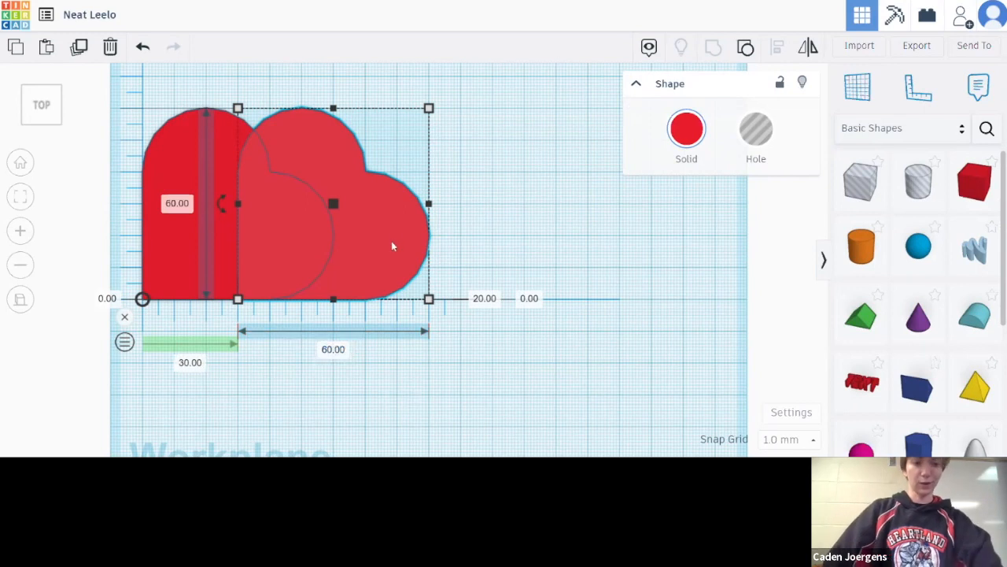
{"action": "key", "text": "Delete"}
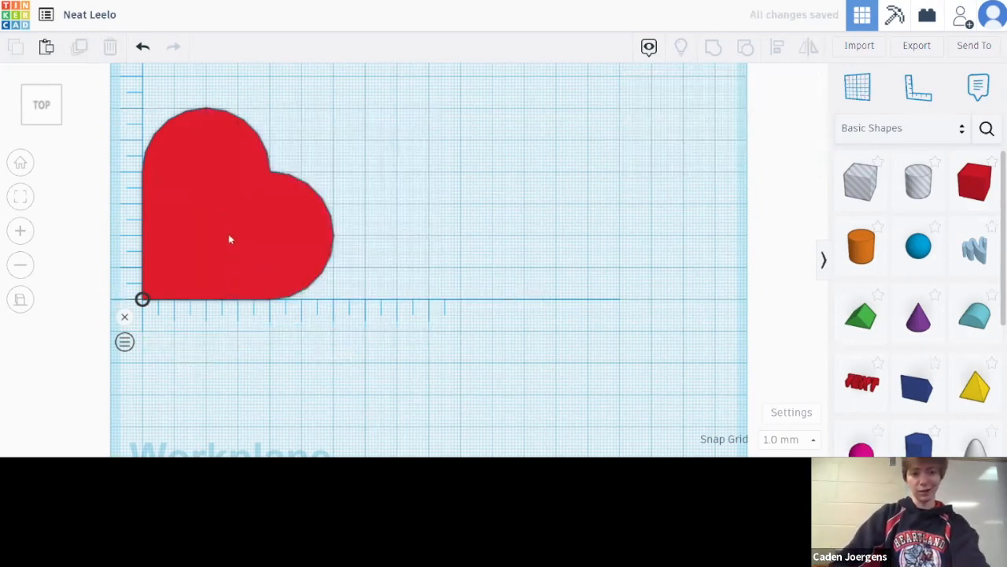
Step: Resize the heart to 100 mm in width and 100 mm in length
{"action": "left_click", "coordinate": [236, 261]}
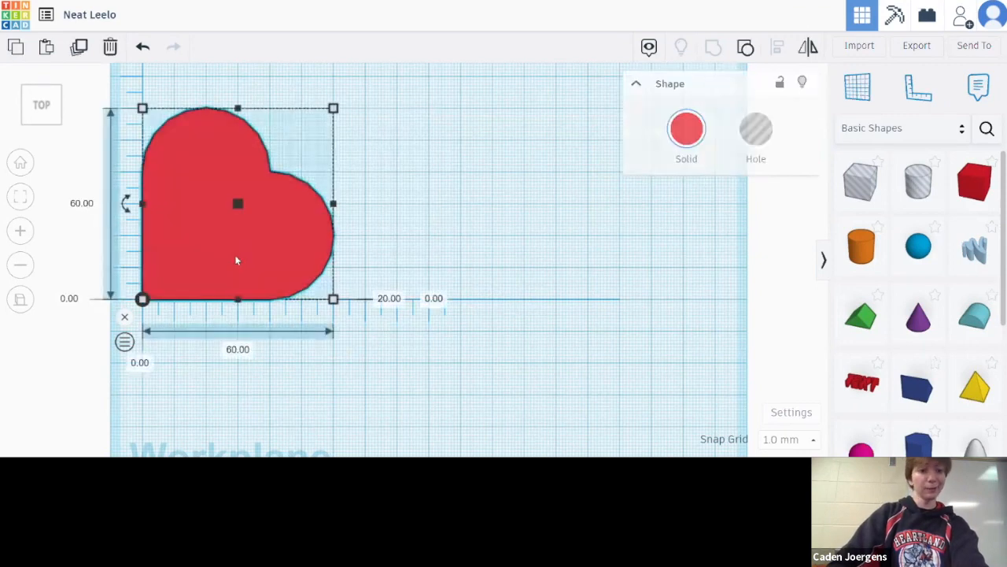
{"action": "left_click", "coordinate": [239, 352]}
{"action": "type", "text": "100"}
{"action": "key", "text": "Return"}
{"action": "left_click", "coordinate": [82, 203]}
{"action": "type", "text": "100"}
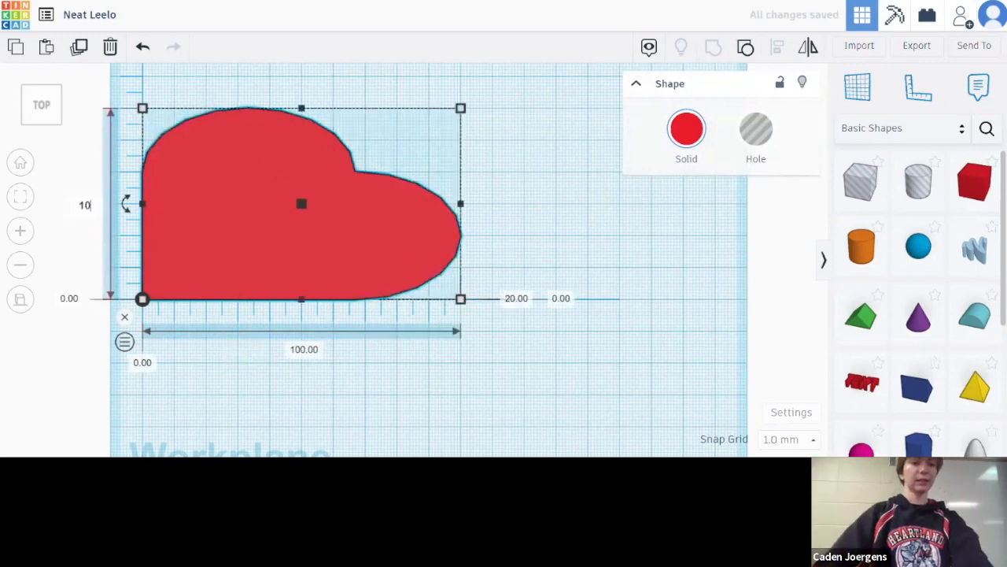
{"action": "key", "text": "Return"}
Step: Duplicate the heart and offset the copy about 12 mm across and 2 mm up from the ruler origin
{"action": "scroll", "coordinate": [533, 333], "scroll_direction": "down", "scroll_amount": 1}
{"action": "scroll", "coordinate": [533, 333], "scroll_direction": "down", "scroll_amount": 3}
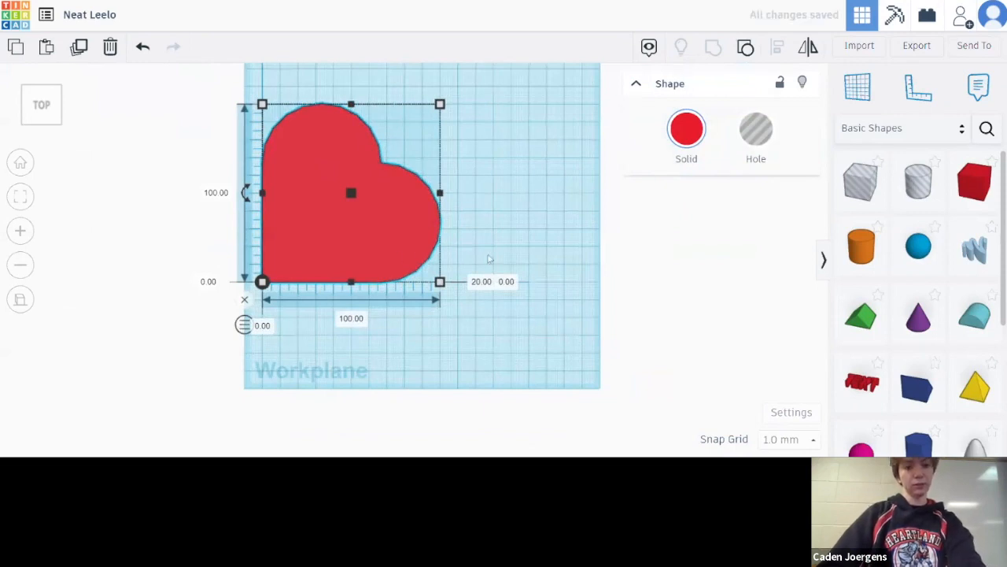
{"action": "left_click", "coordinate": [352, 318]}
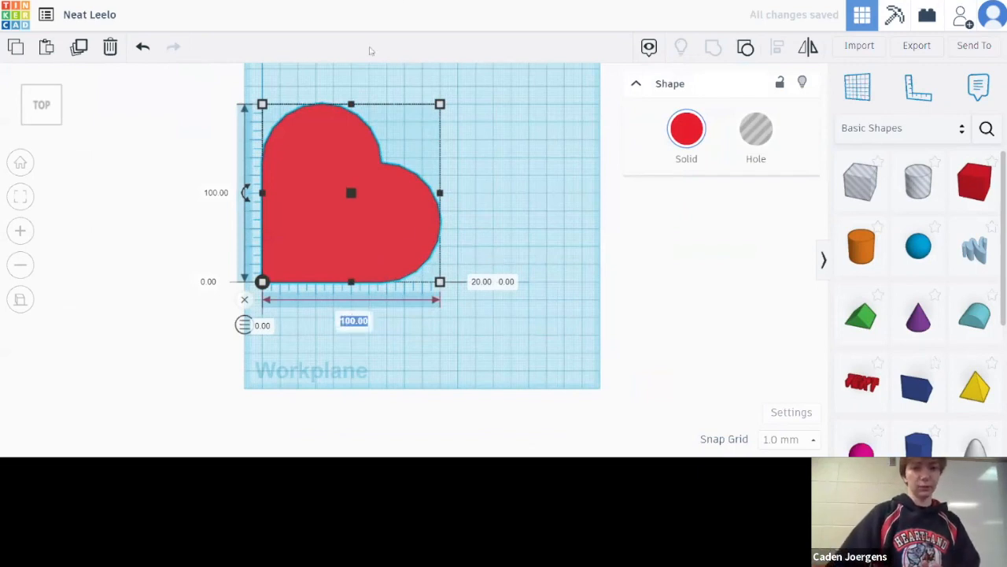
{"action": "mouse_move", "coordinate": [402, 229]}
{"action": "left_mouse_down"}
{"action": "mouse_move", "coordinate": [481, 228]}
{"action": "mouse_move", "coordinate": [414, 234]}
{"action": "left_mouse_up"}
Step: Resize the copied heart to 92 mm in width and length, and move it about 64 mm across and 15 mm up from the ruler origin
{"action": "left_click", "coordinate": [374, 315]}
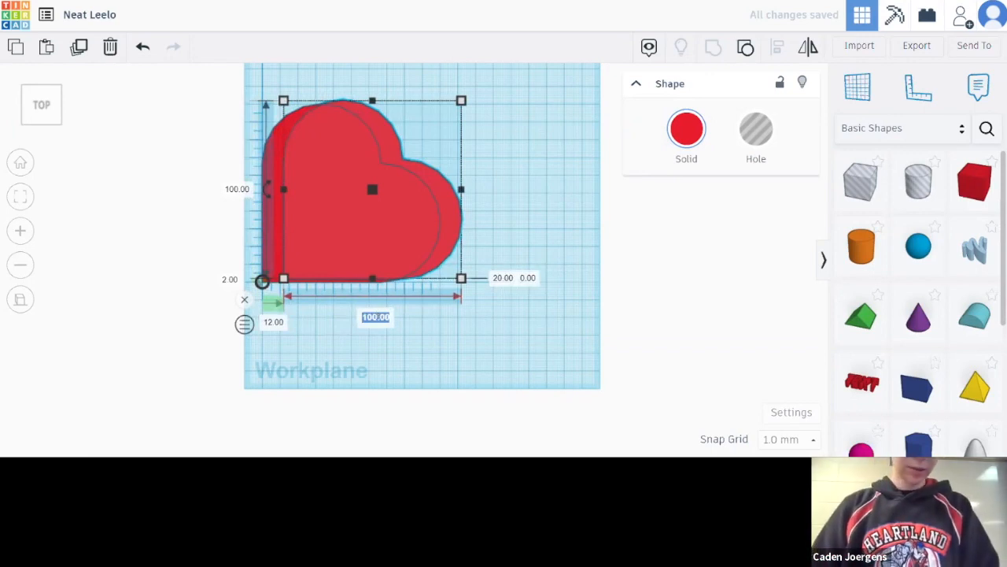
{"action": "type", "text": "92"}
{"action": "key", "text": "Tab"}
{"action": "type", "text": "92"}
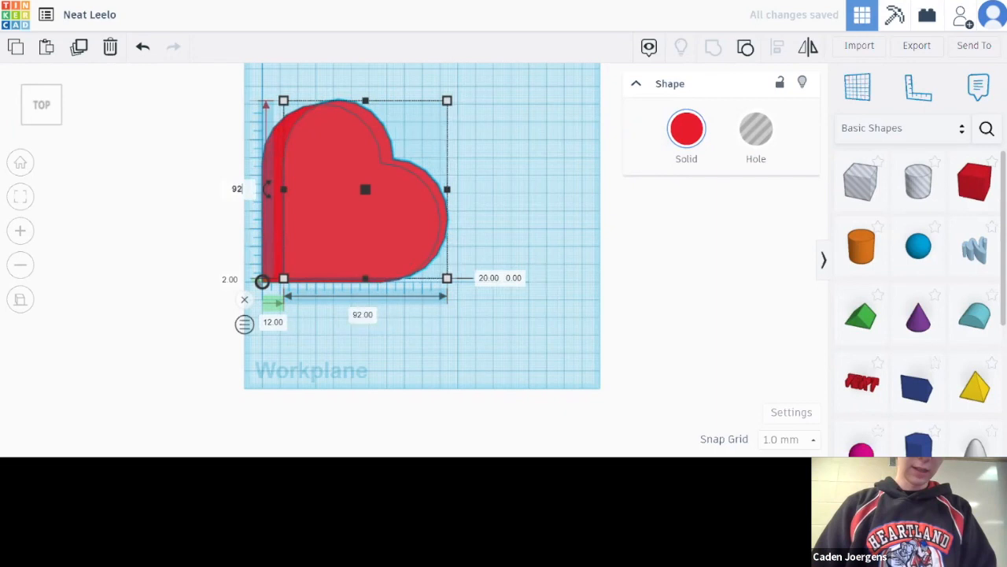
{"action": "key", "text": "Return"}
{"action": "left_click_drag", "start_coordinate": [333, 241], "coordinate": [425, 219]}
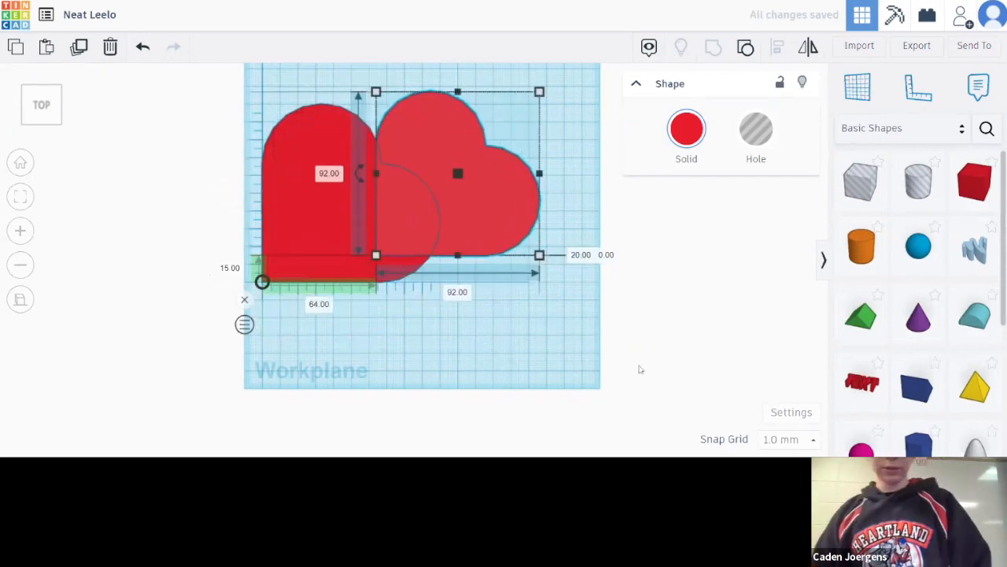
Step: Set the larger heart's height to 50 mm
{"action": "right_click_drag", "start_coordinate": [682, 351], "coordinate": [680, 238]}
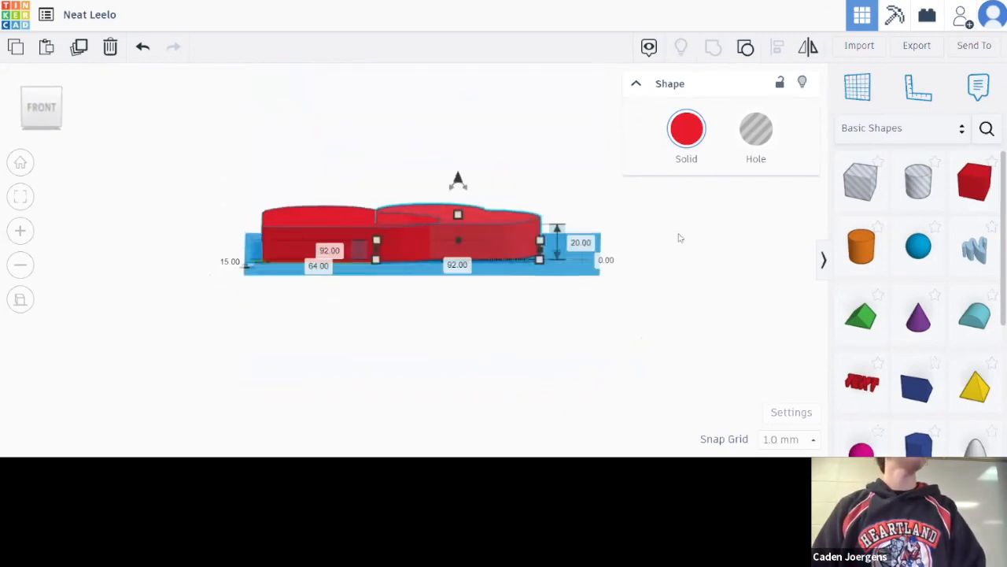
{"action": "left_click", "coordinate": [52, 115]}
{"action": "left_click_drag", "start_coordinate": [53, 117], "coordinate": [52, 115]}
{"action": "left_click", "coordinate": [42, 118]}
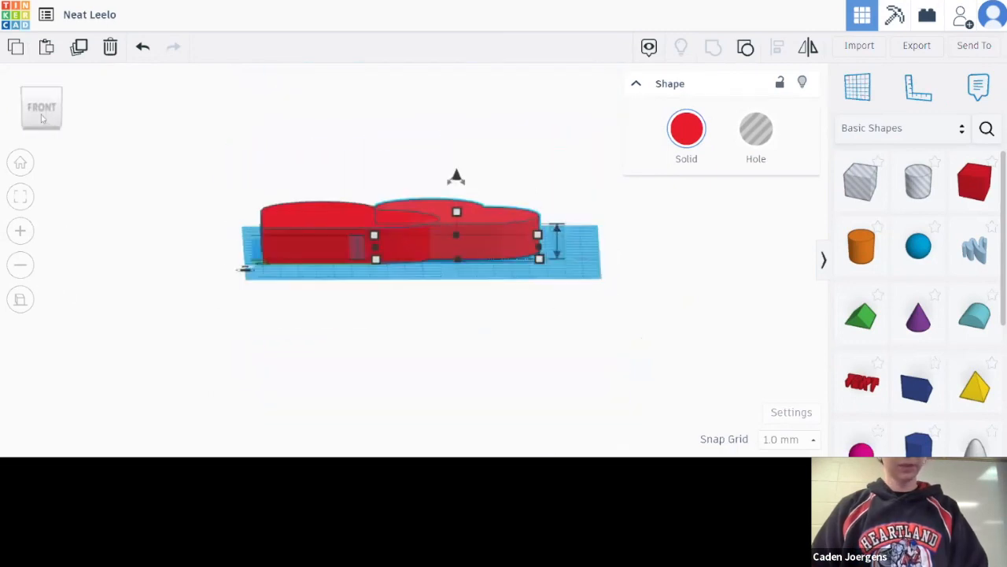
{"action": "scroll", "coordinate": [544, 277], "scroll_direction": "up", "scroll_amount": 3}
{"action": "right_click_drag", "start_coordinate": [628, 312], "coordinate": [606, 340]}
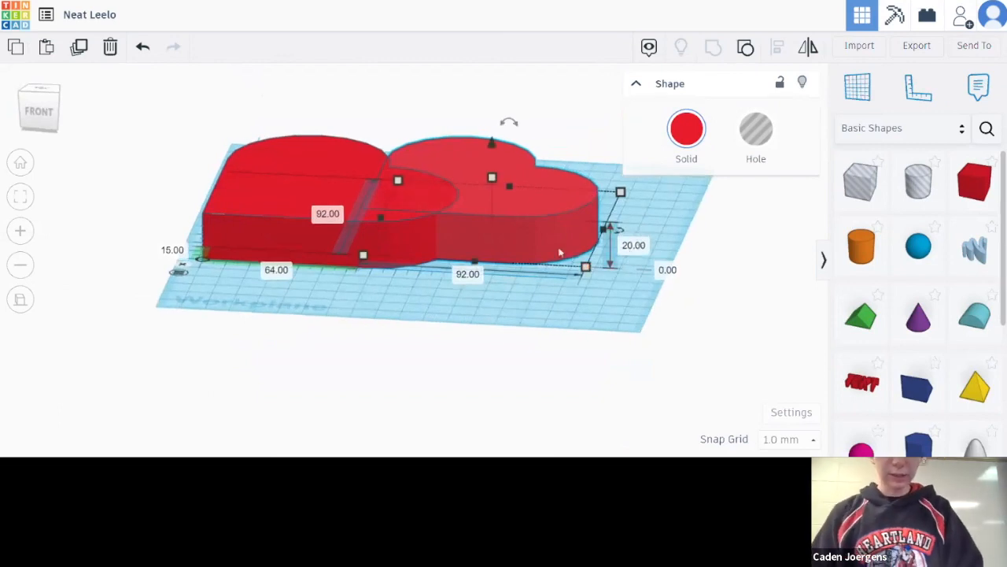
{"action": "left_click", "coordinate": [632, 247]}
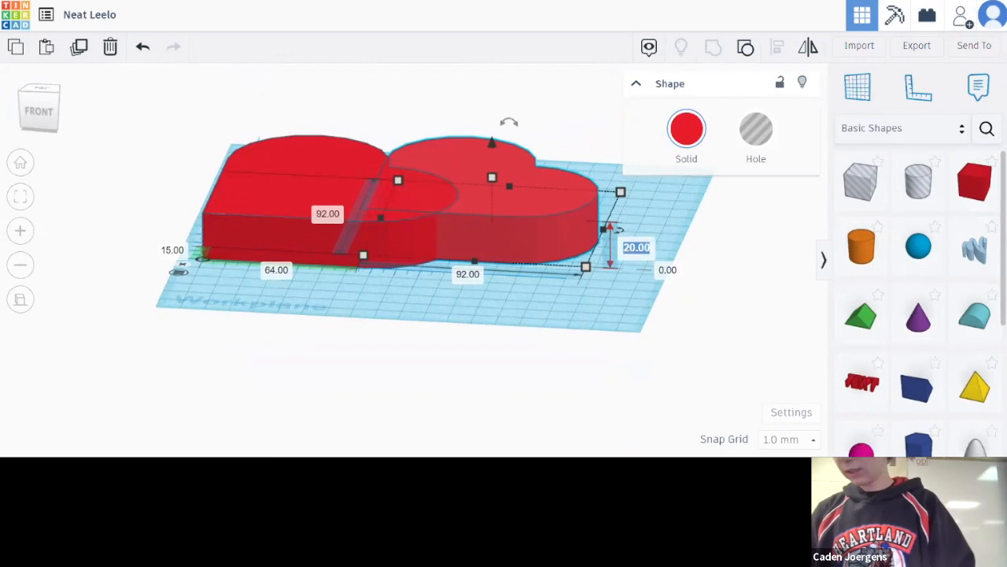
{"action": "left_click", "coordinate": [277, 192]}
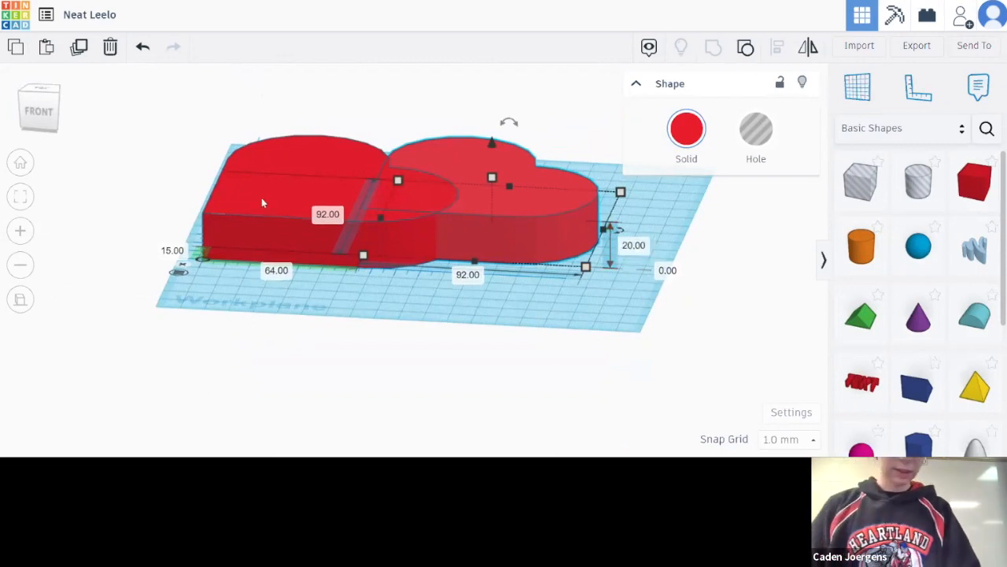
{"action": "left_click", "coordinate": [262, 197]}
{"action": "left_click", "coordinate": [495, 253]}
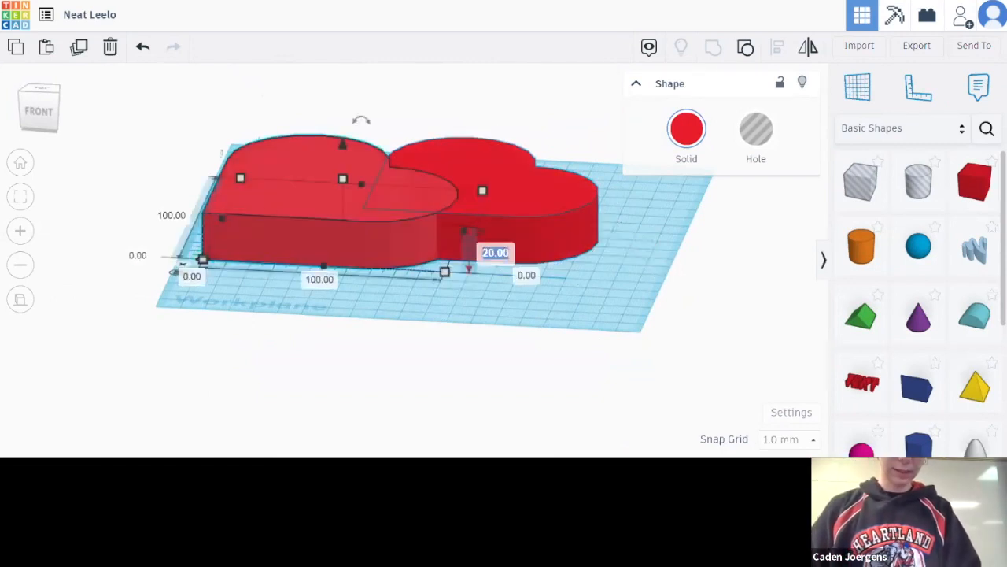
{"action": "type", "text": "50"}
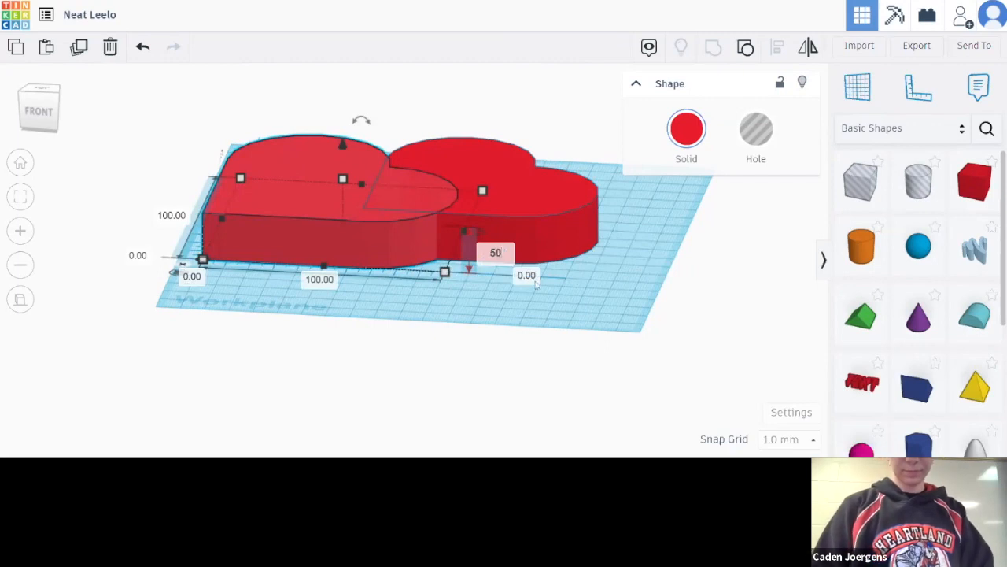
{"action": "key", "text": "Return"}
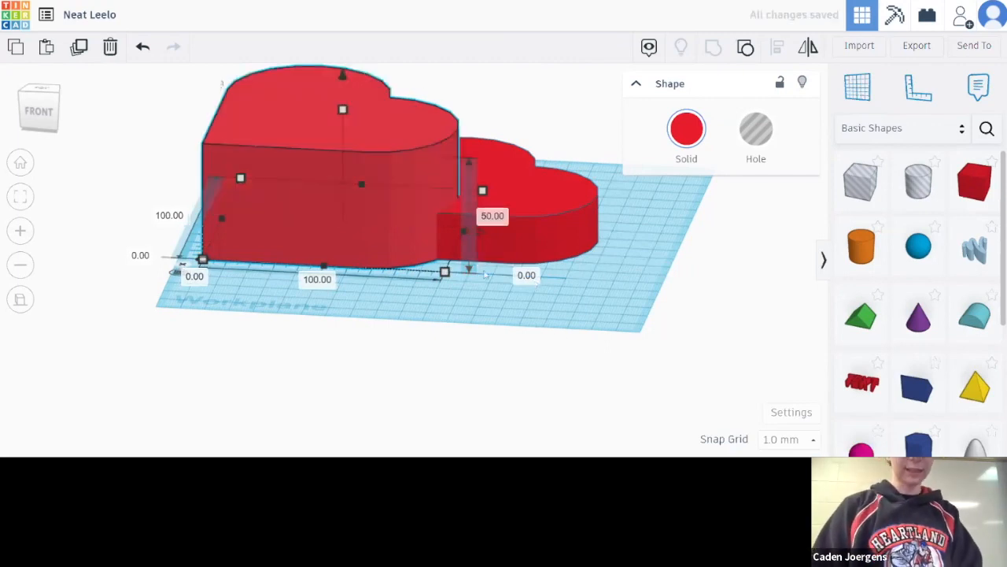
Step: Try to raise the larger heart 38 mm above the workplane and undo it
{"action": "left_click", "coordinate": [529, 277]}
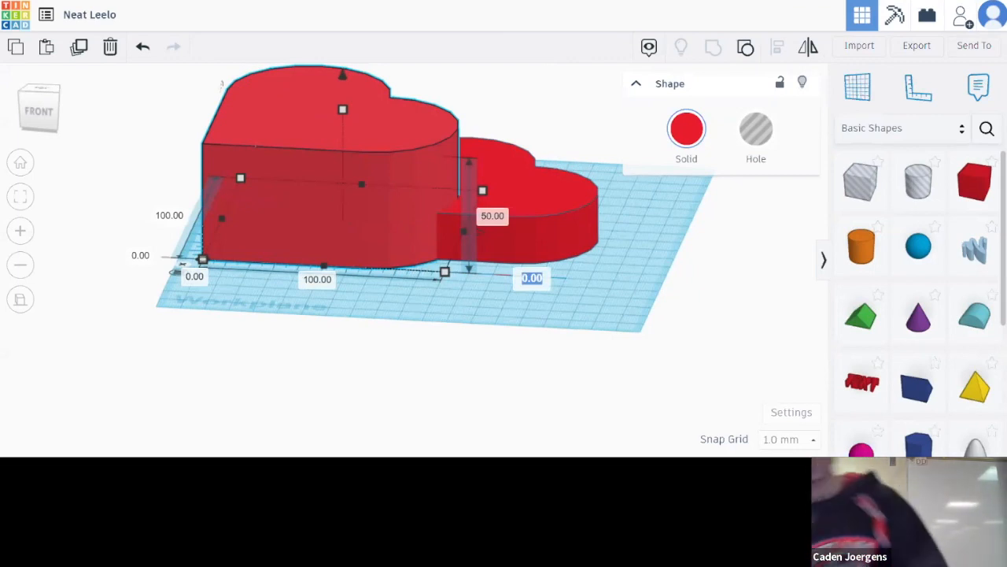
{"action": "type", "text": "38"}
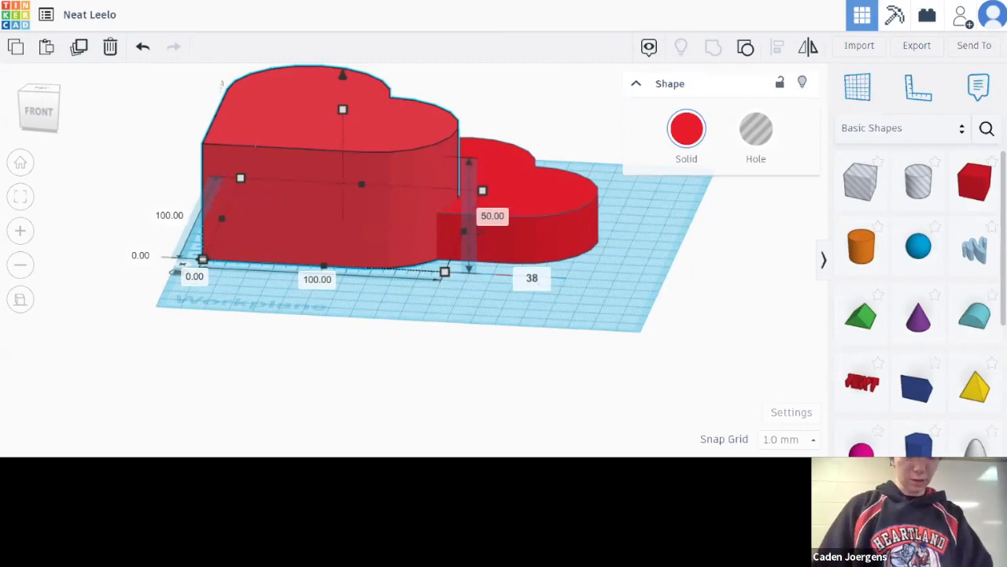
{"action": "key", "text": "Return"}
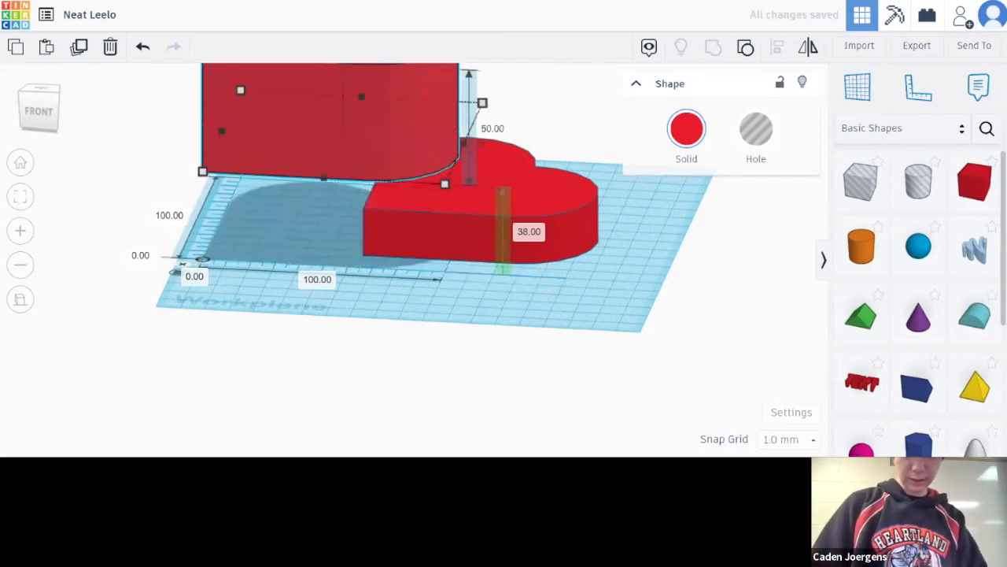
{"action": "key", "text": "ctrl+z"}
Step: Set the smaller heart's height to 38 mm
{"action": "left_click", "coordinate": [542, 249]}
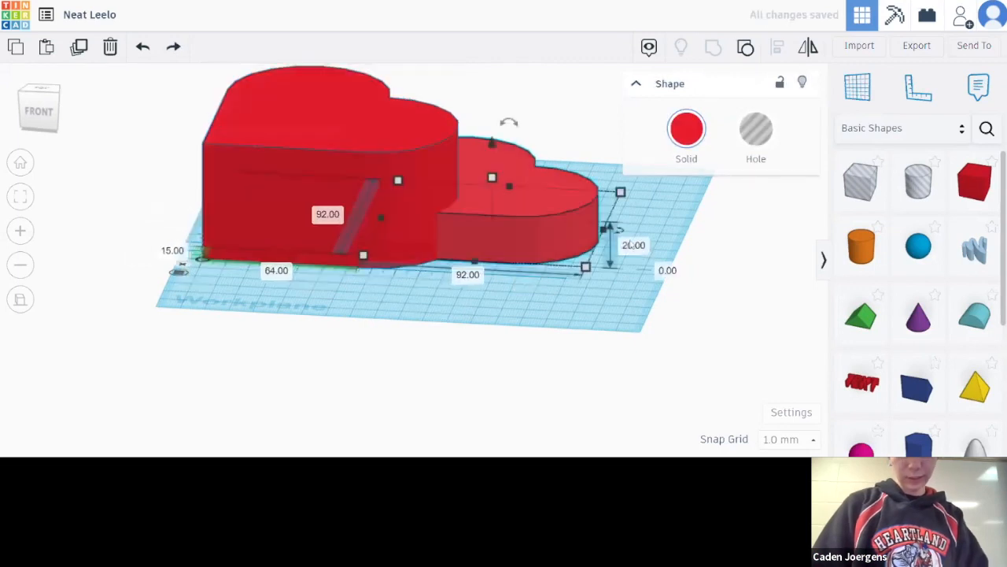
{"action": "left_click", "coordinate": [632, 245]}
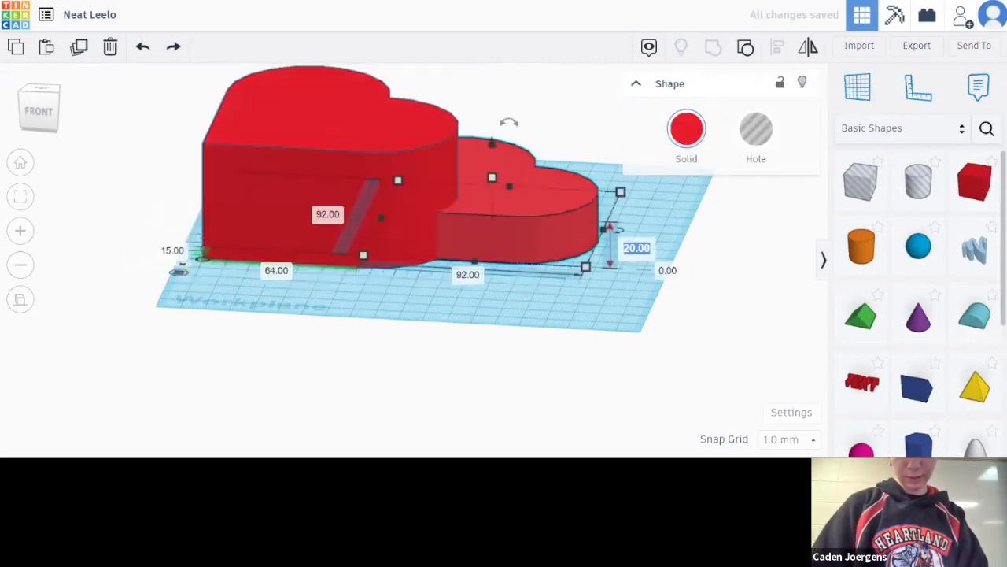
{"action": "type", "text": "38"}
{"action": "key", "text": "Return"}
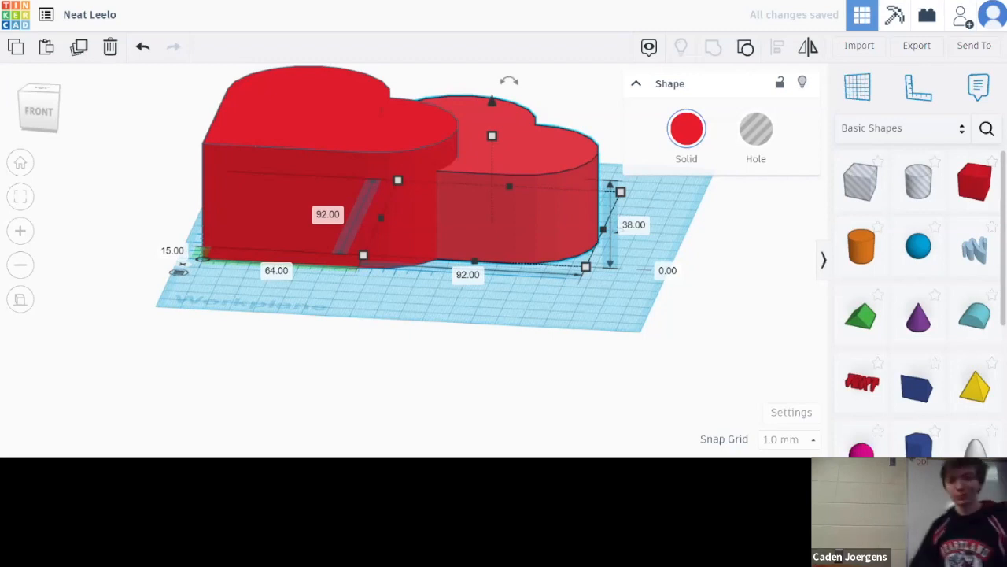
Step: Change the smaller heart's solid color to the light green preset
{"action": "left_click", "coordinate": [408, 369]}
{"action": "right_click_drag", "start_coordinate": [408, 369], "coordinate": [477, 233]}
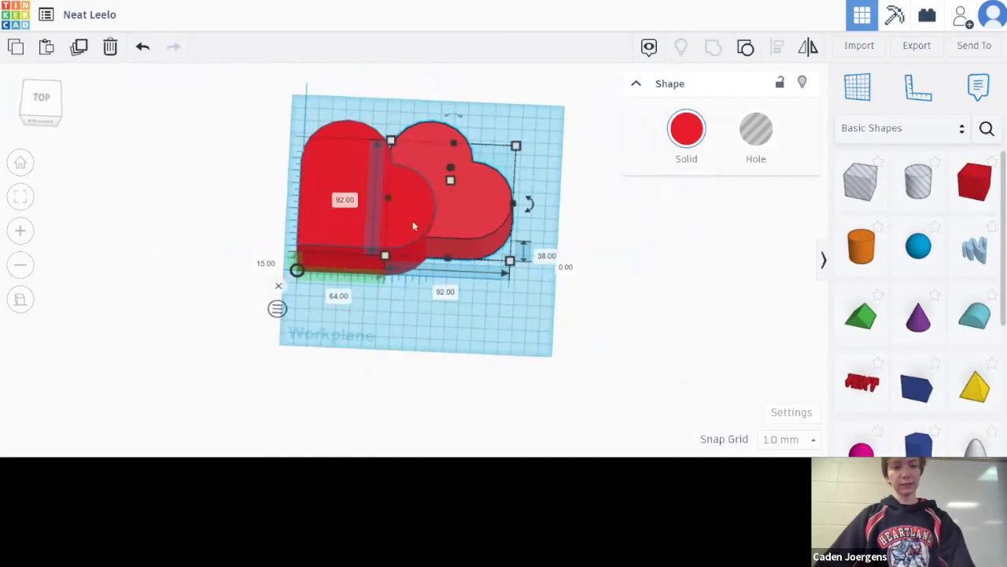
{"action": "left_click", "coordinate": [685, 136]}
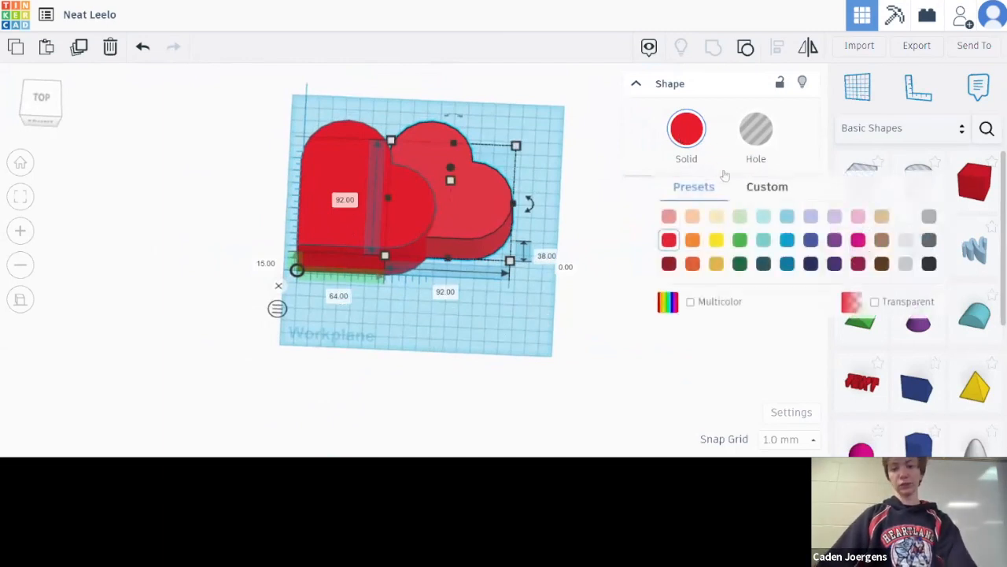
{"action": "left_click", "coordinate": [740, 215]}
{"action": "left_click", "coordinate": [611, 322]}
{"action": "left_click", "coordinate": [467, 217]}
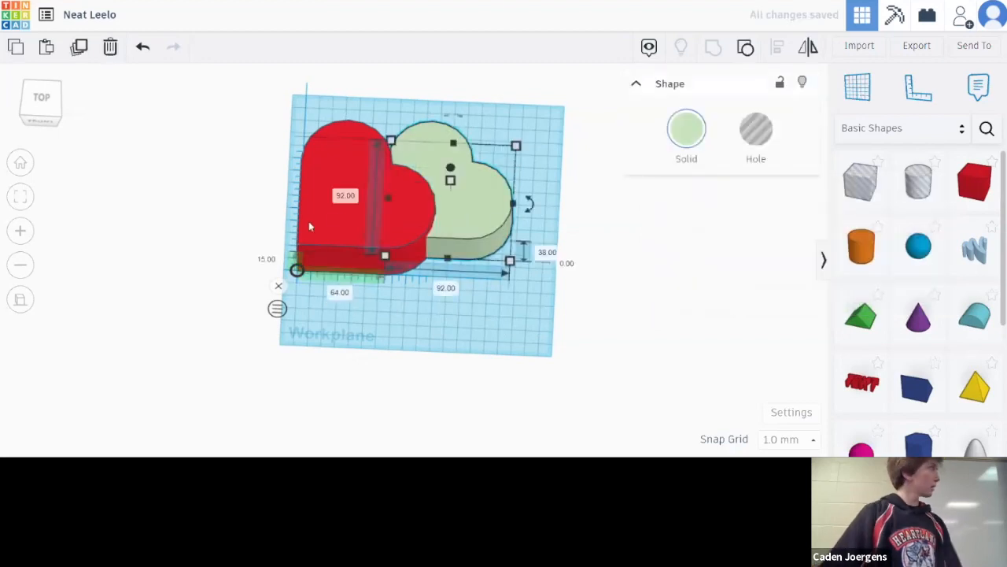
Step: Try to center-align the red and green hearts along their length and undo the alignment
{"action": "left_click", "coordinate": [332, 219], "text": "shift"}
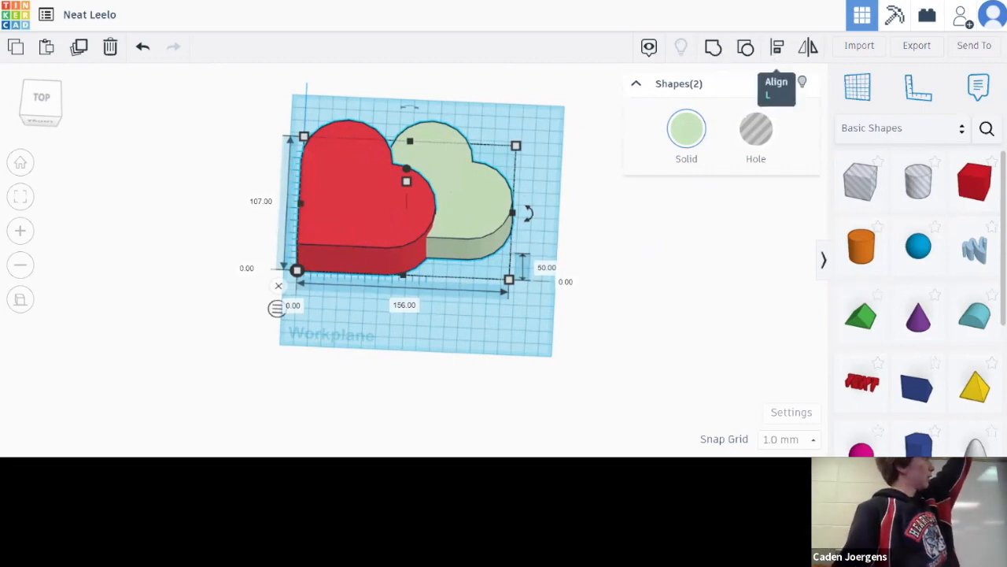
{"action": "left_click", "coordinate": [776, 48]}
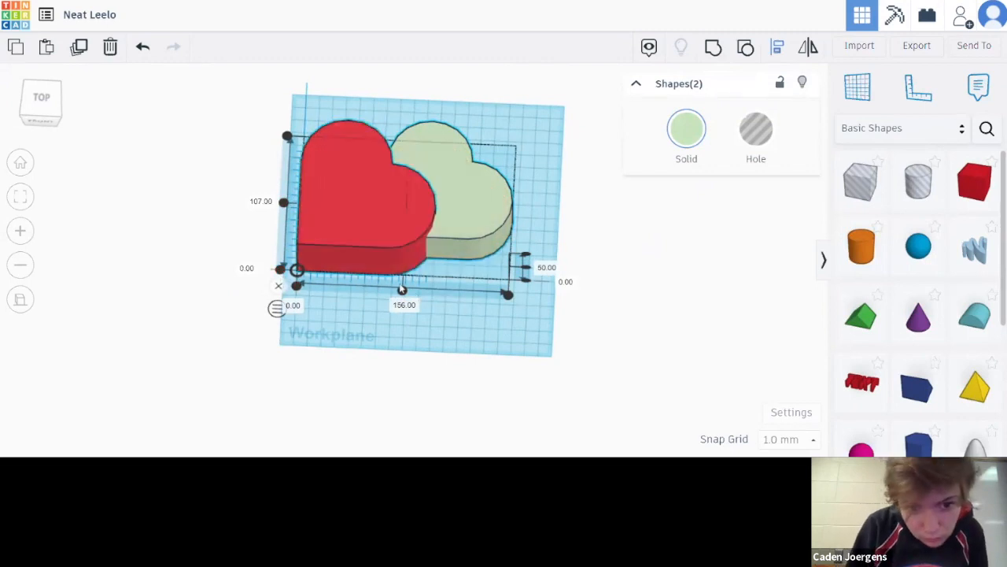
{"action": "right_click_drag", "start_coordinate": [410, 311], "coordinate": [363, 303]}
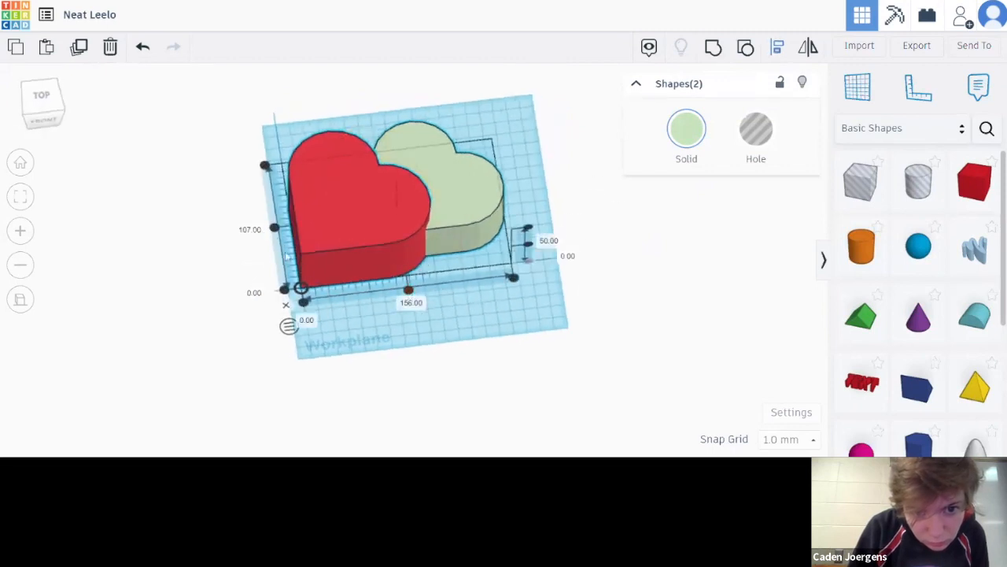
{"action": "left_click_drag", "start_coordinate": [274, 228], "coordinate": [276, 229]}
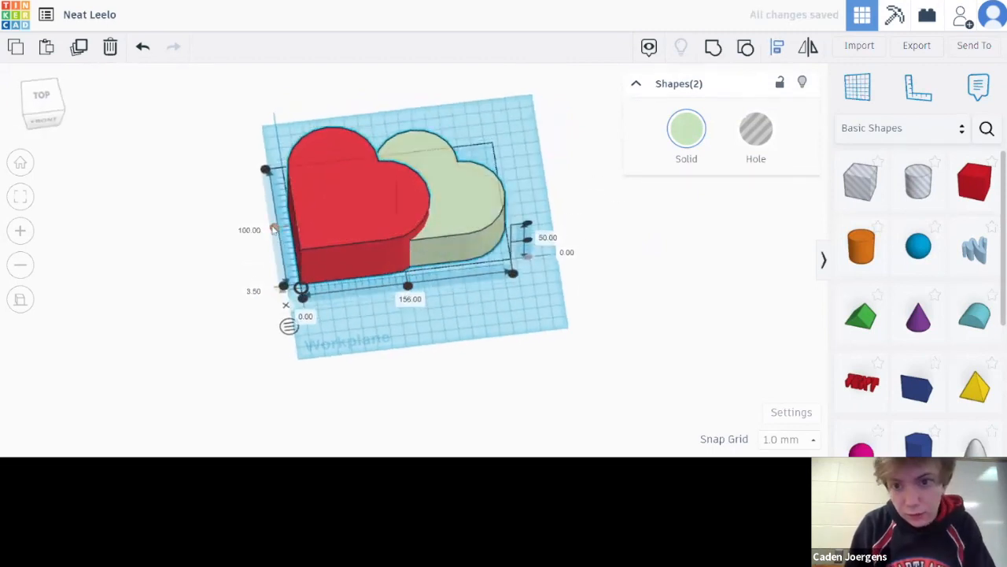
{"action": "key", "text": "ctrl+z"}
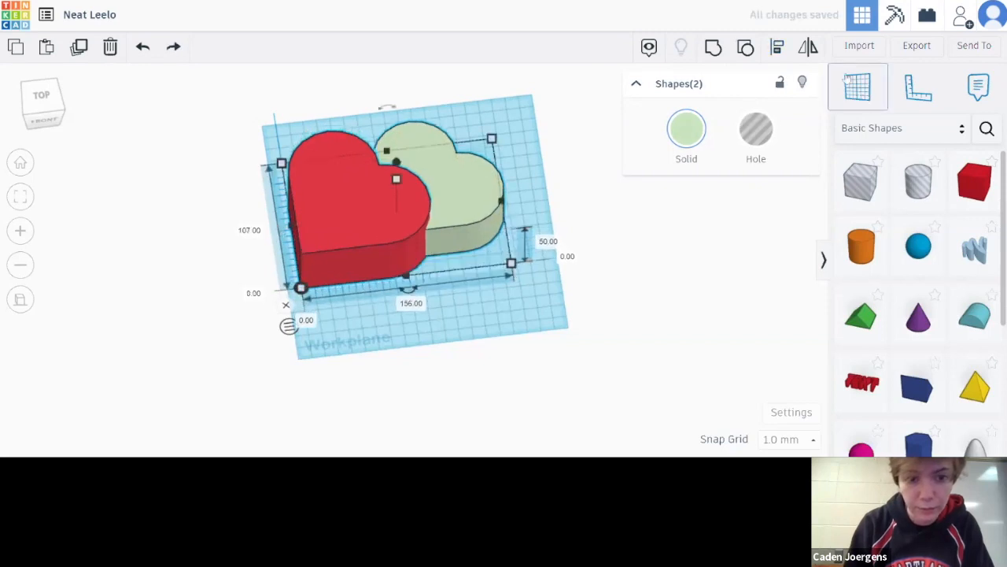
Step: Move the green heart clear of the red one and set its horizontal and vertical ruler offsets to 3 mm
{"action": "right_click_drag", "start_coordinate": [726, 224], "coordinate": [573, 281]}
{"action": "left_click_drag", "start_coordinate": [448, 206], "coordinate": [481, 190]}
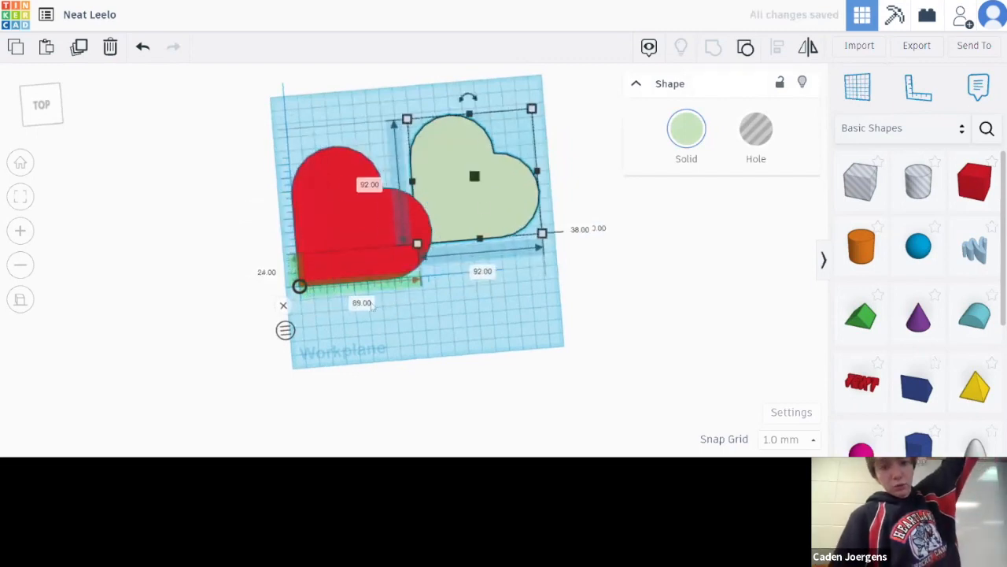
{"action": "left_click", "coordinate": [370, 307]}
{"action": "type", "text": "3"}
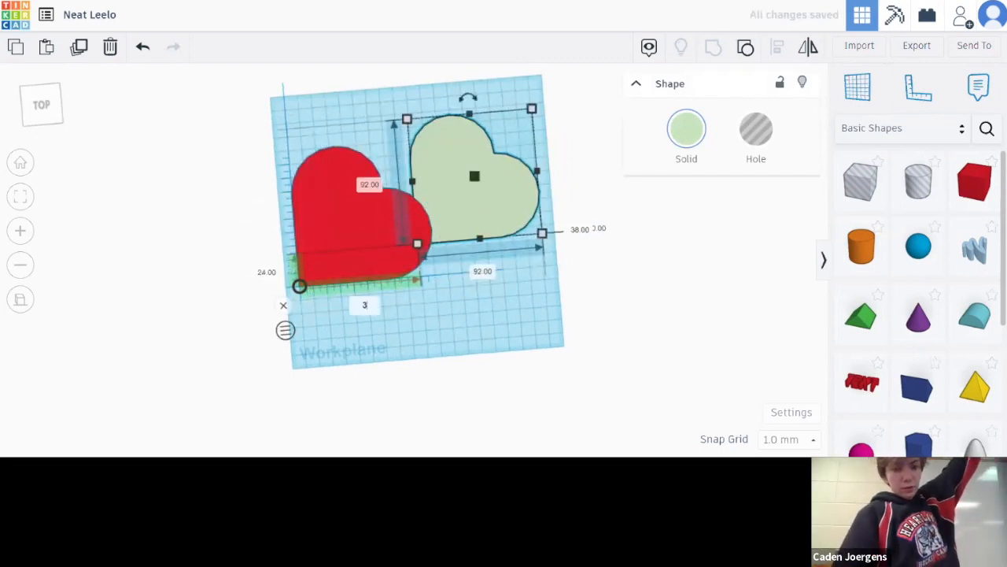
{"action": "left_click", "coordinate": [269, 275]}
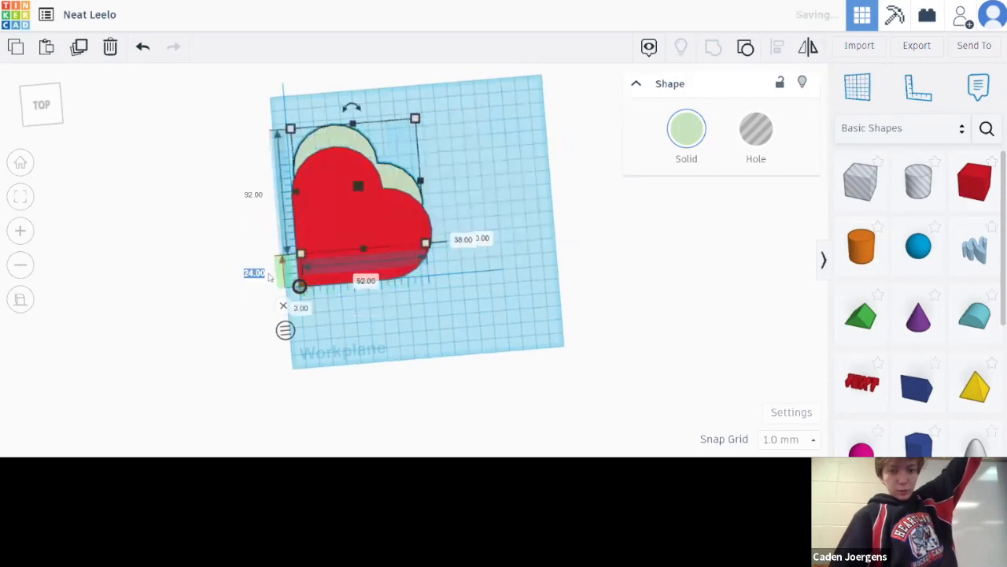
{"action": "type", "text": "3"}
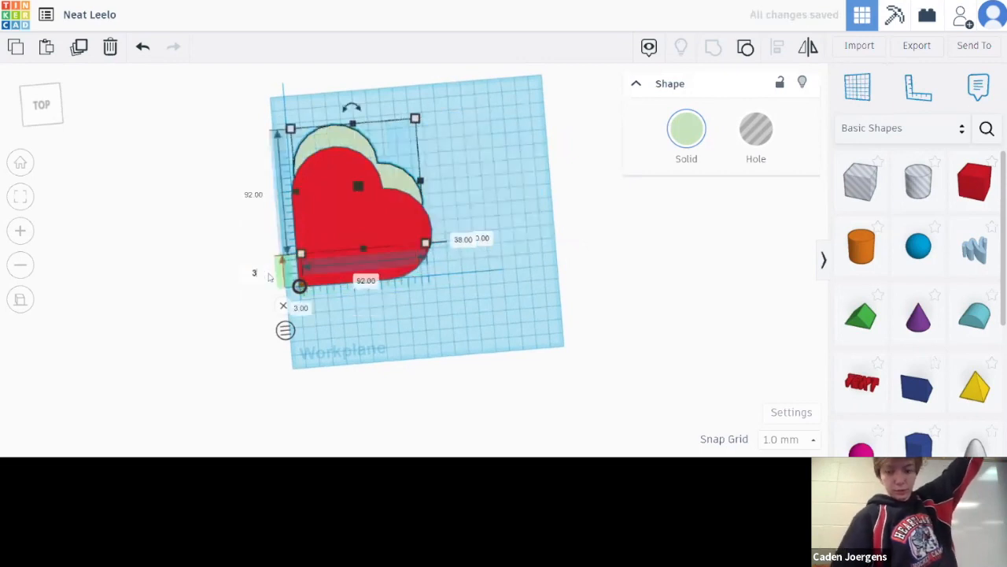
{"action": "key", "text": "Return"}
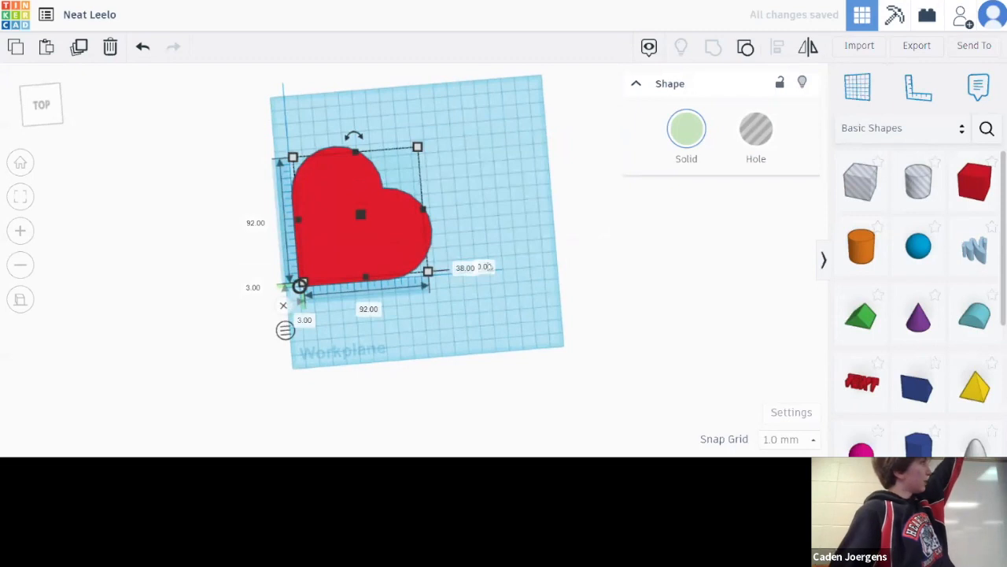
{"action": "right_click_drag", "start_coordinate": [522, 284], "coordinate": [520, 265]}
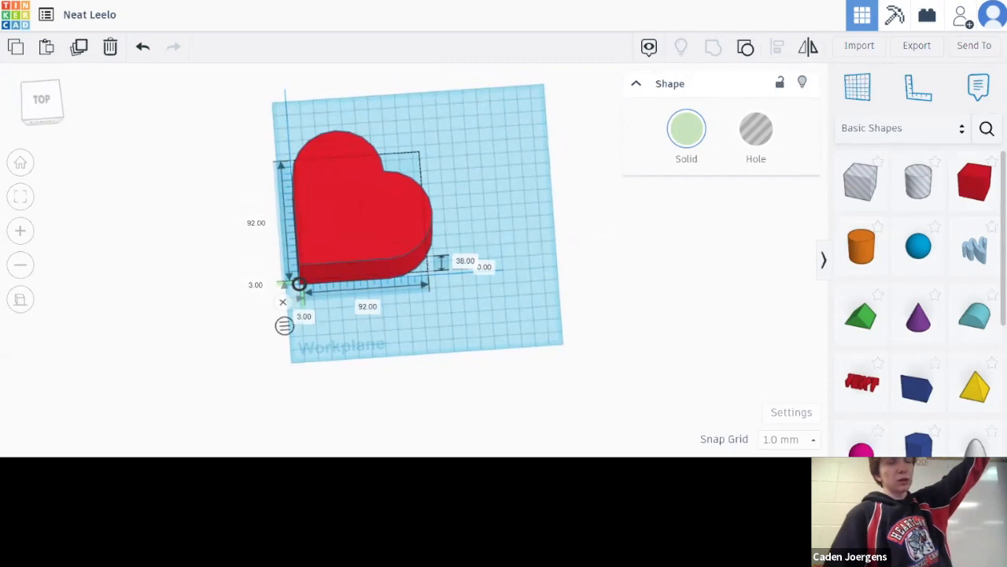
{"action": "right_click_drag", "start_coordinate": [520, 265], "coordinate": [454, 285]}
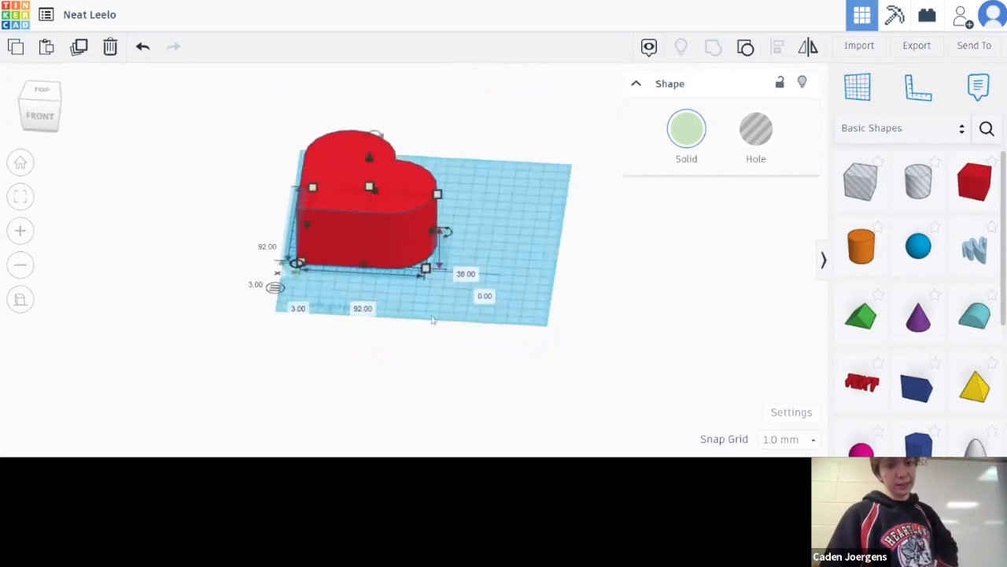
{"action": "scroll", "coordinate": [433, 318], "scroll_direction": "up", "scroll_amount": 2}
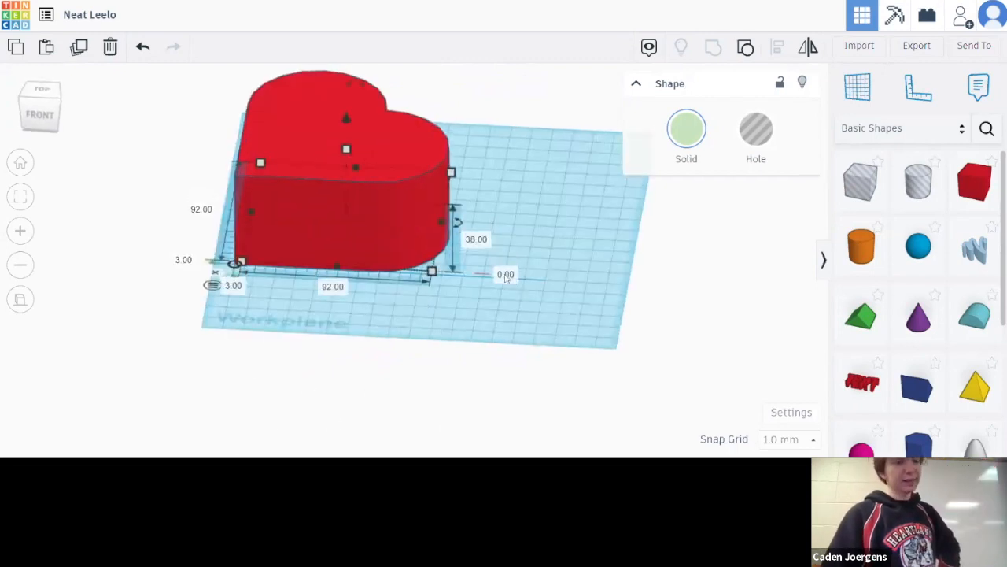
Step: Raise the green heart 15 mm above the workplane using its ruler elevation value
{"action": "left_click", "coordinate": [506, 275]}
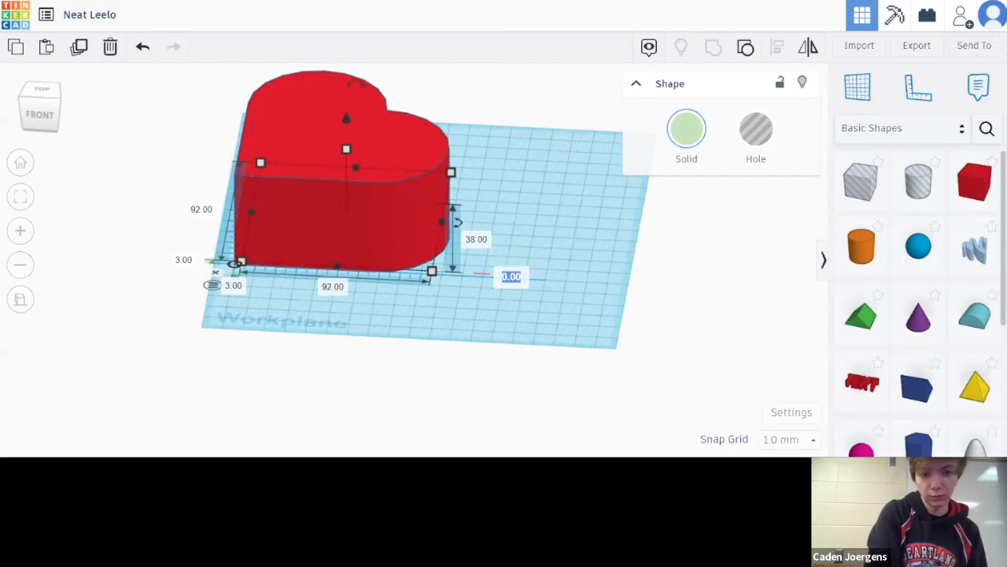
{"action": "type", "text": "15"}
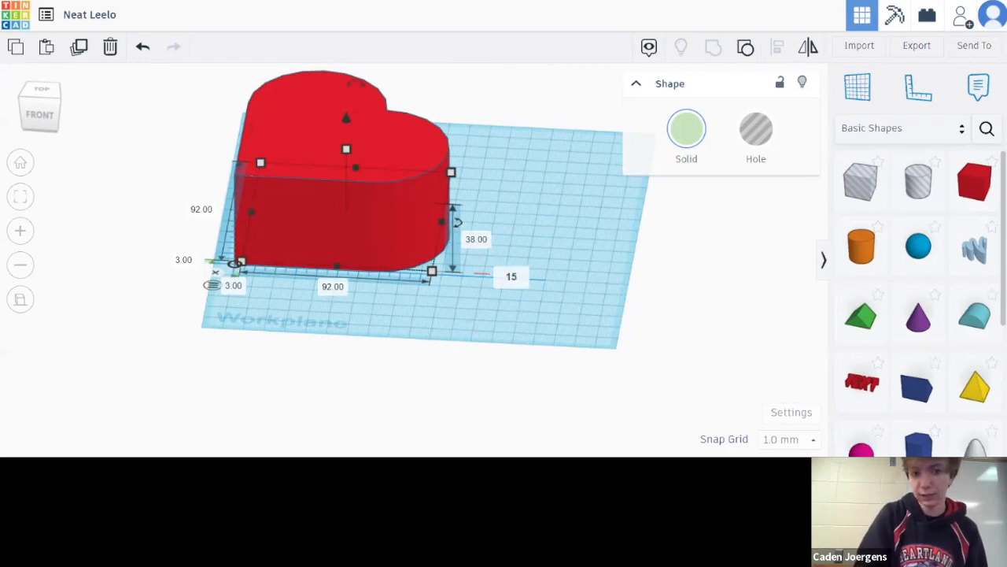
{"action": "key", "text": "Return"}
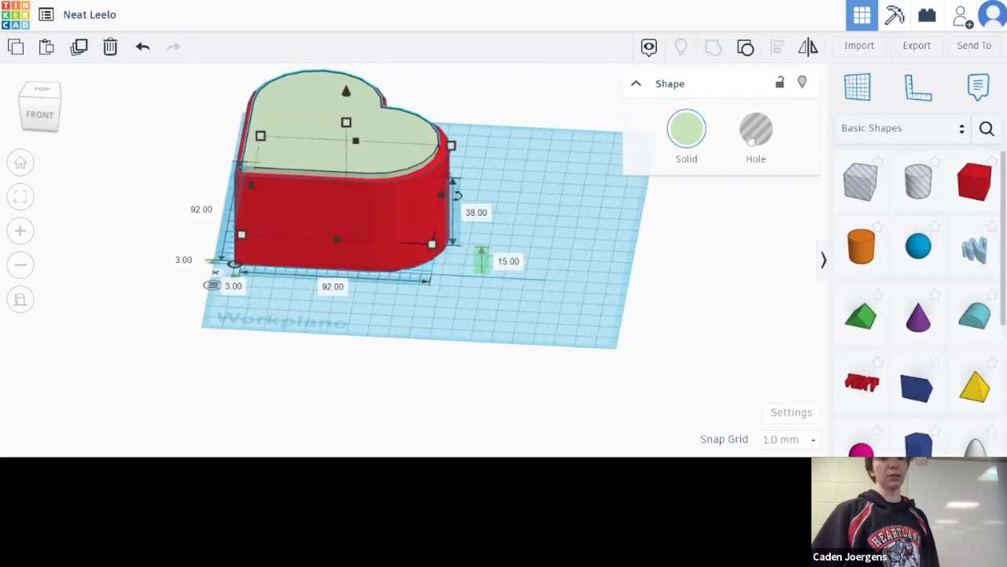
Step: Turn the smaller green heart into a hole
{"action": "left_click", "coordinate": [535, 181]}
{"action": "left_click", "coordinate": [355, 128]}
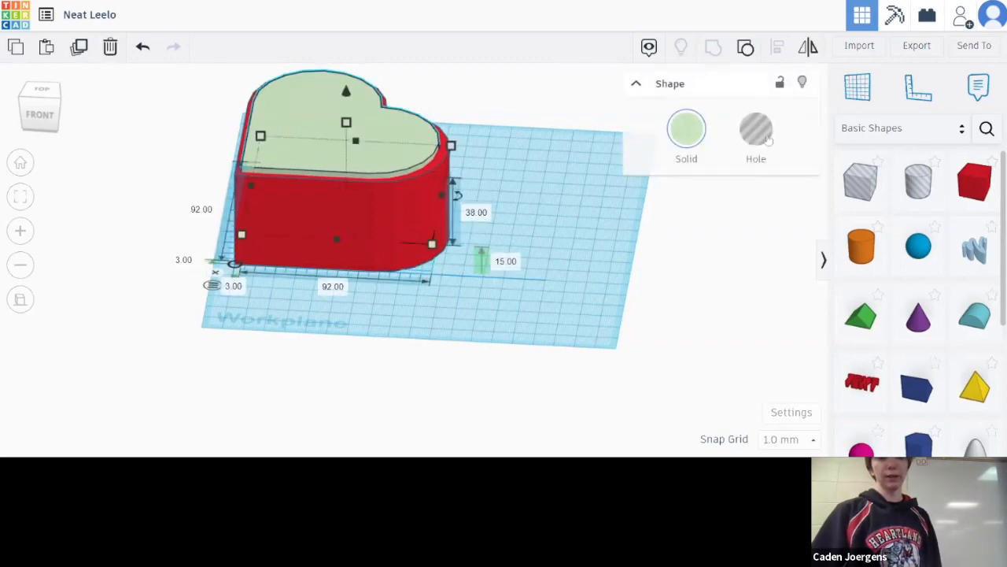
{"action": "left_click", "coordinate": [762, 137]}
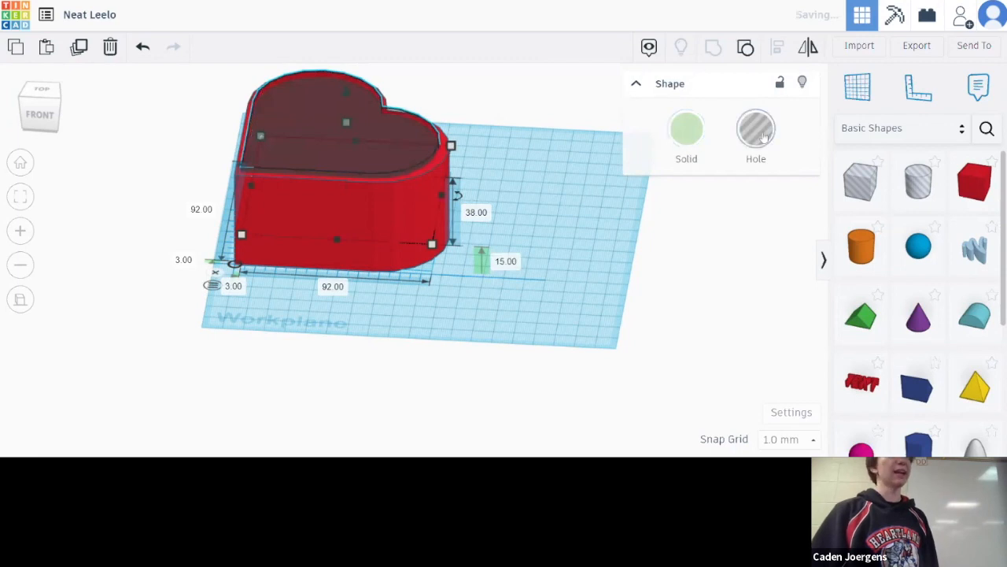
{"action": "left_click", "coordinate": [689, 289]}
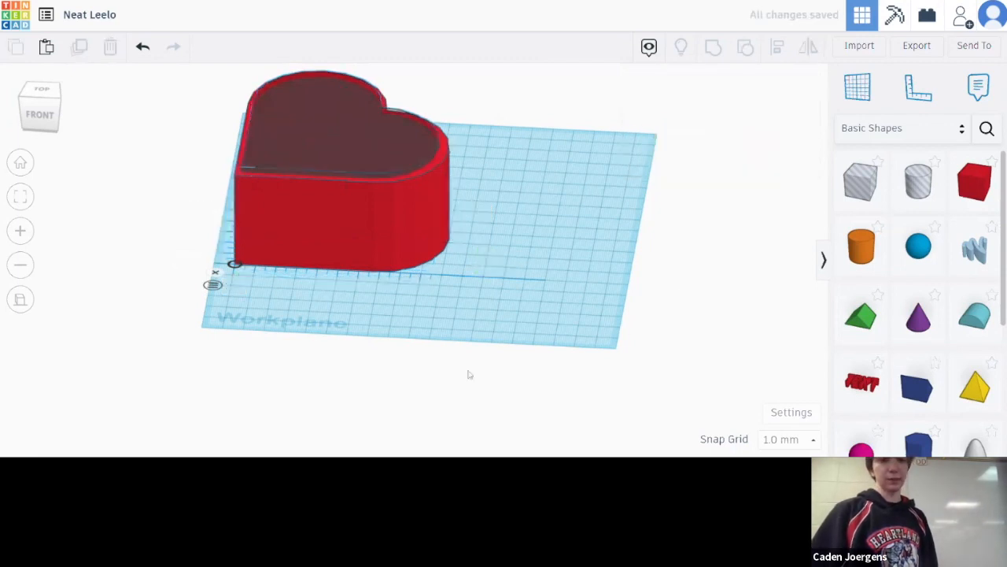
Step: Select the red heart together with the hole heart and group them to hollow out the red heart
{"action": "left_click_drag", "start_coordinate": [182, 80], "coordinate": [568, 307]}
{"action": "left_click", "coordinate": [285, 358]}
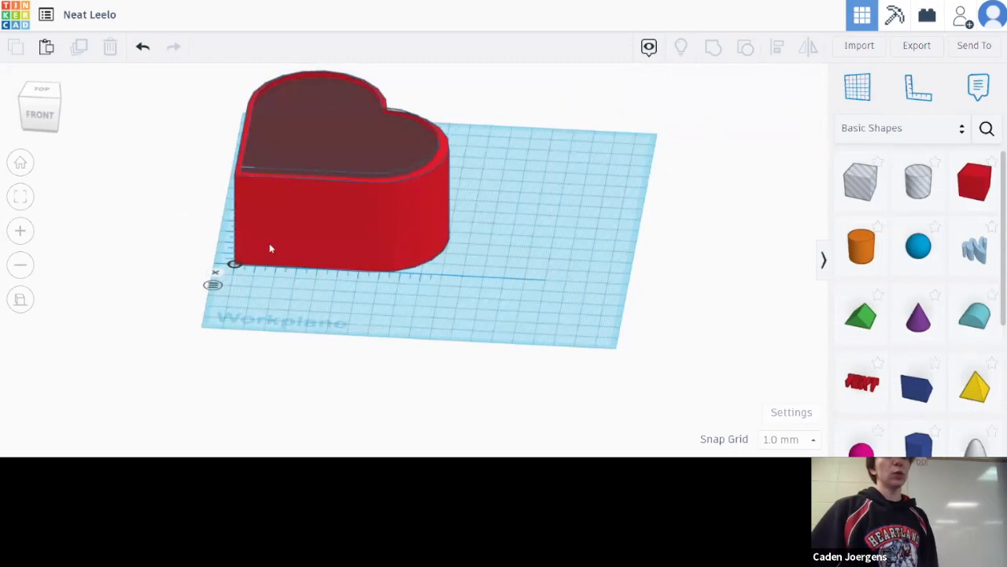
{"action": "left_click_drag", "start_coordinate": [214, 123], "coordinate": [134, 162]}
{"action": "left_click_drag", "start_coordinate": [142, 118], "coordinate": [445, 277]}
{"action": "left_click_drag", "start_coordinate": [535, 280], "coordinate": [187, 319]}
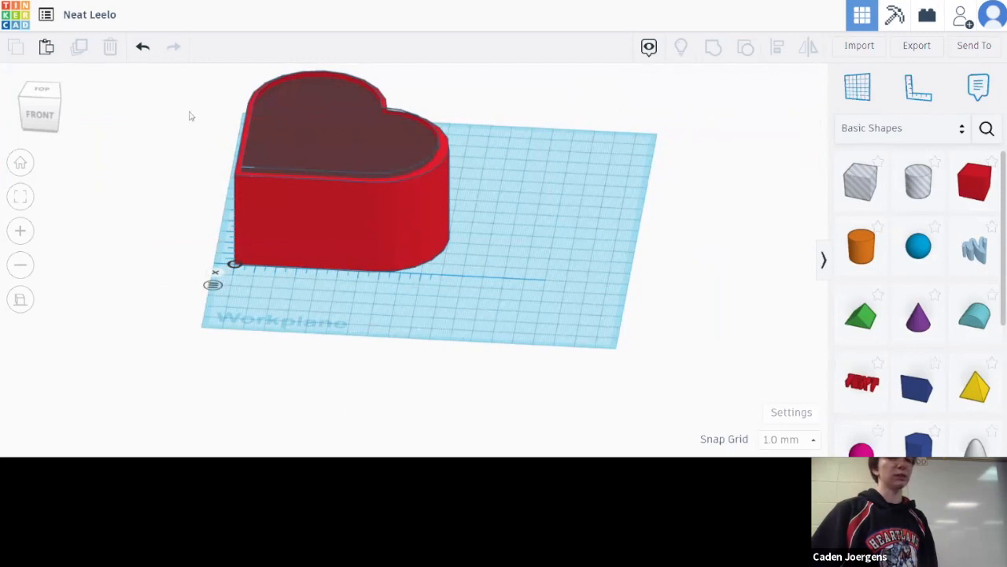
{"action": "left_click_drag", "start_coordinate": [219, 82], "coordinate": [465, 354]}
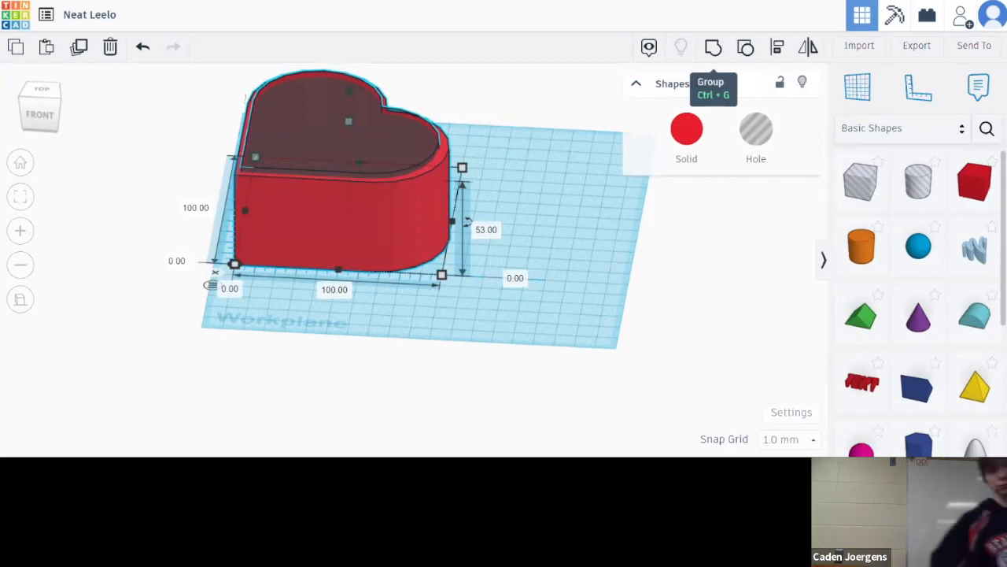
{"action": "left_click", "coordinate": [714, 49]}
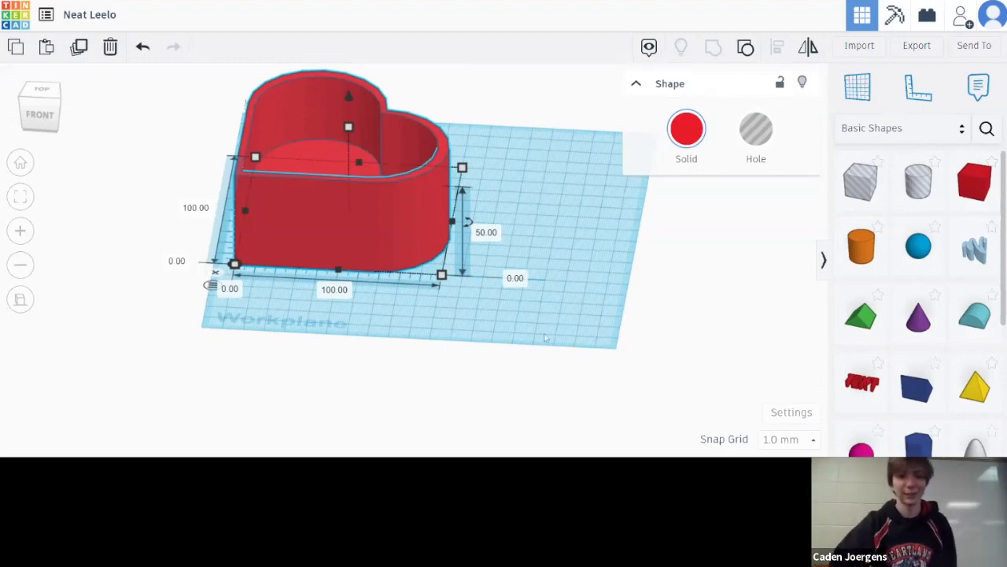
Step: Ungroup the hollow heart and turn its two parts back into solids
{"action": "left_click_drag", "start_coordinate": [560, 373], "coordinate": [173, 68]}
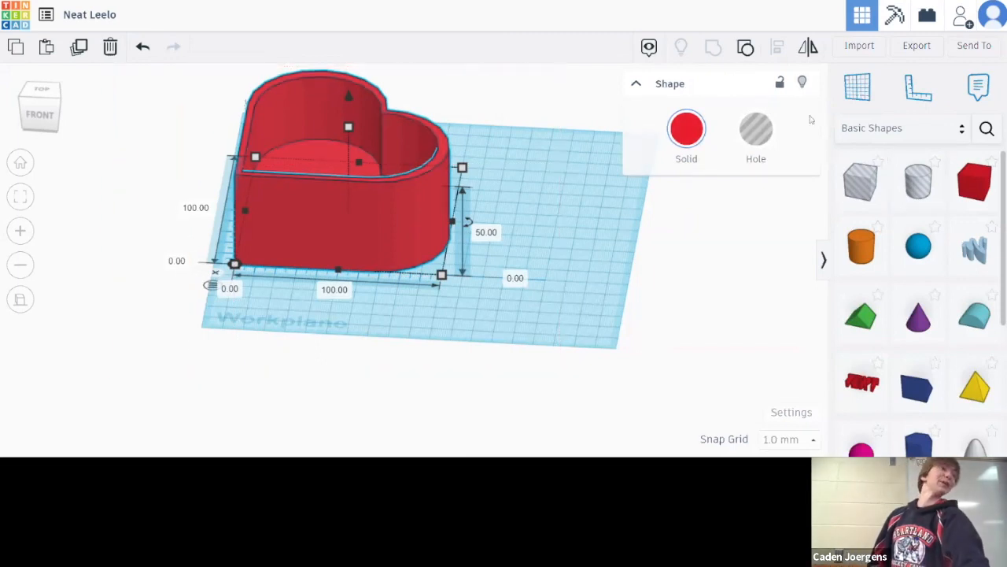
{"action": "left_click", "coordinate": [745, 48]}
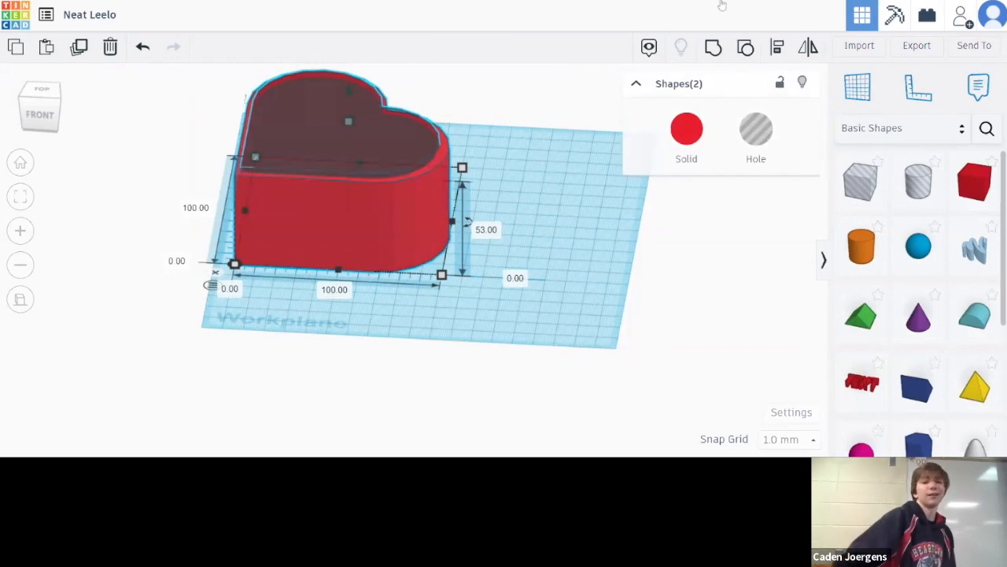
{"action": "left_click", "coordinate": [681, 132]}
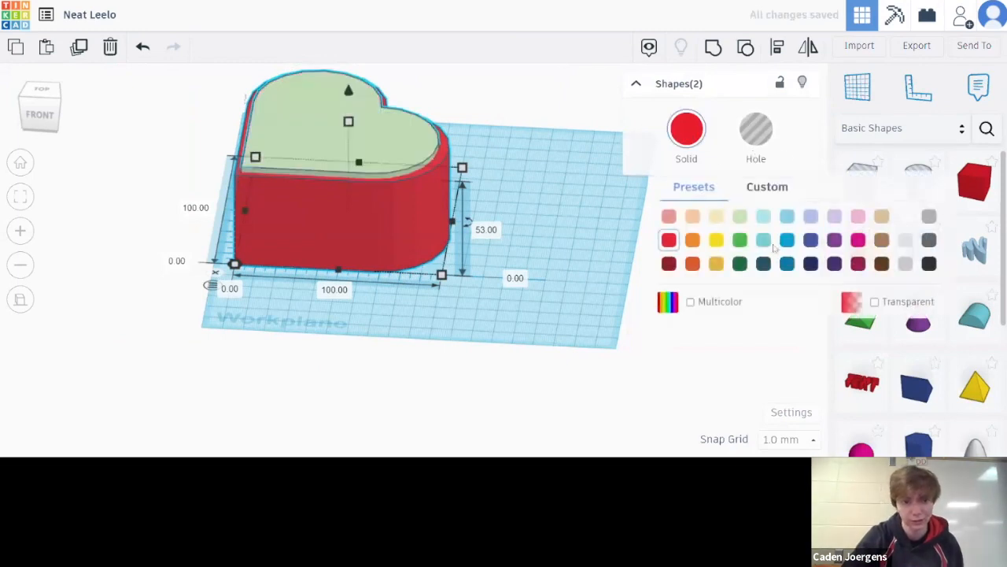
{"action": "left_click", "coordinate": [580, 373]}
Step: Duplicate both hearts together and move the copy beside the original, at a 101 mm ruler offset
{"action": "right_click_drag", "start_coordinate": [231, 260], "coordinate": [238, 306]}
{"action": "left_click_drag", "start_coordinate": [211, 72], "coordinate": [494, 349]}
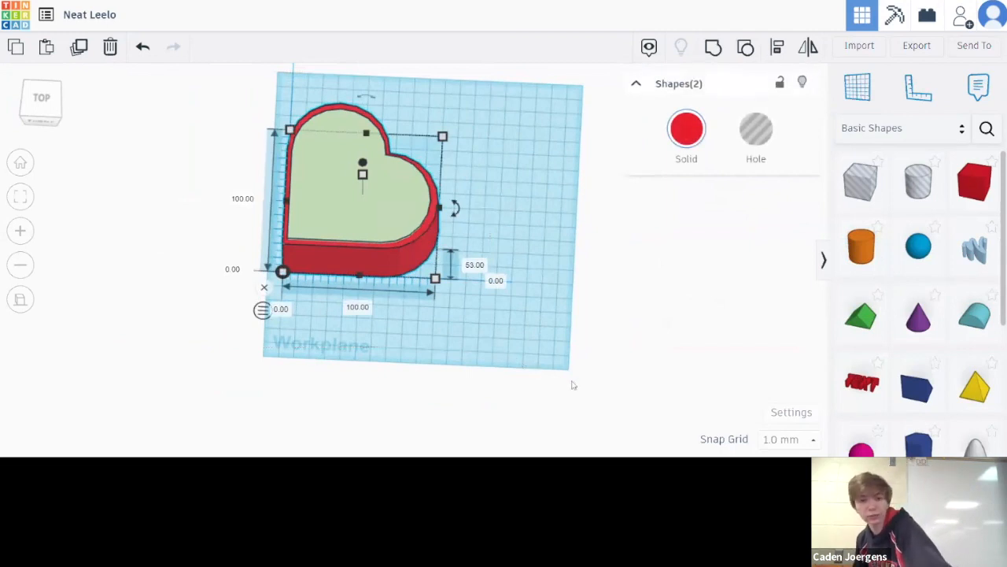
{"action": "key", "text": "ctrl+g"}
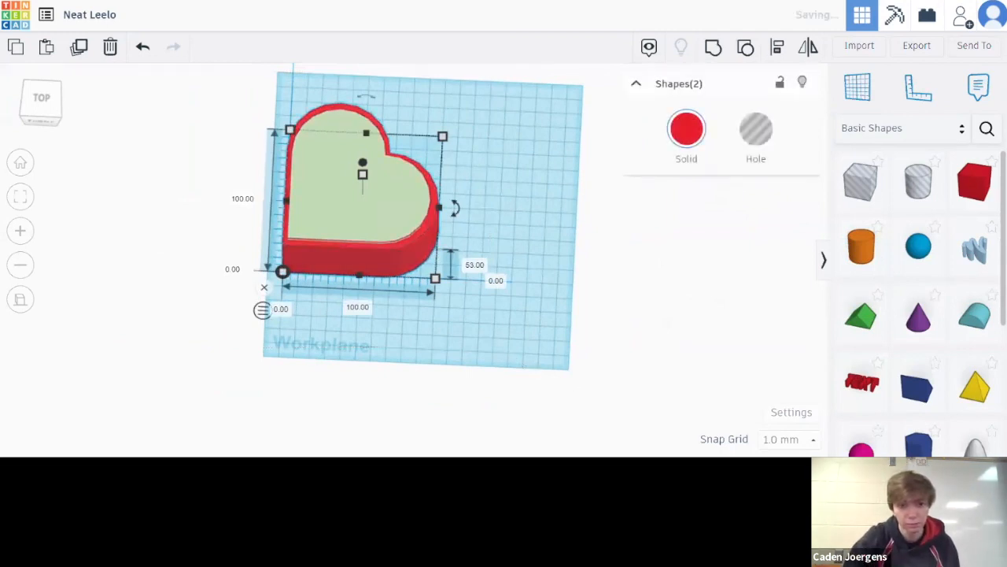
{"action": "left_click_drag", "start_coordinate": [403, 209], "coordinate": [557, 211]}
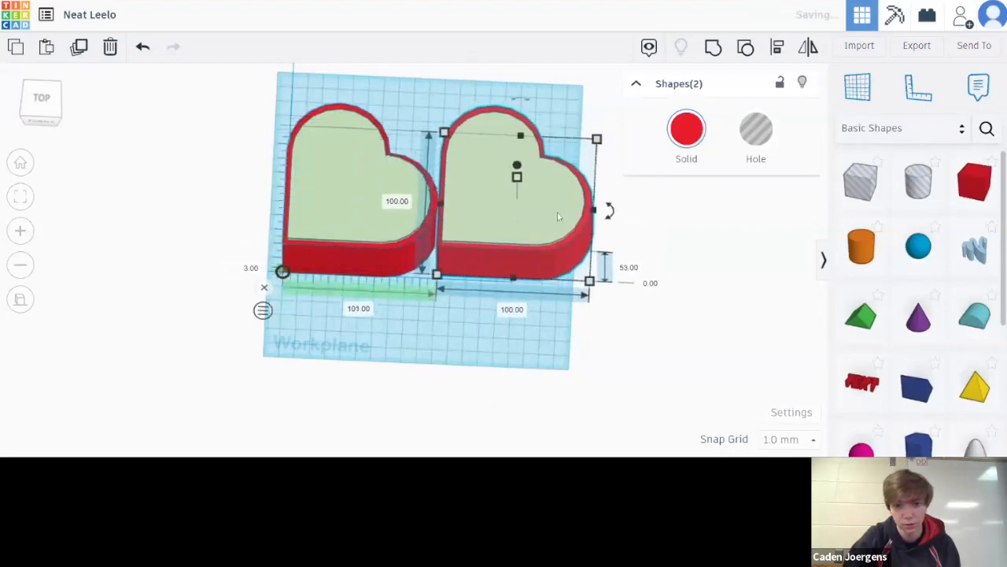
Step: Set the overall height of the duplicated pair of hearts to 5 mm
{"action": "scroll", "coordinate": [507, 267], "scroll_direction": "up", "scroll_amount": 3}
{"action": "right_click_drag", "start_coordinate": [596, 344], "coordinate": [753, 318]}
{"action": "left_click", "coordinate": [712, 376]}
{"action": "left_click_drag", "start_coordinate": [714, 376], "coordinate": [481, 93]}
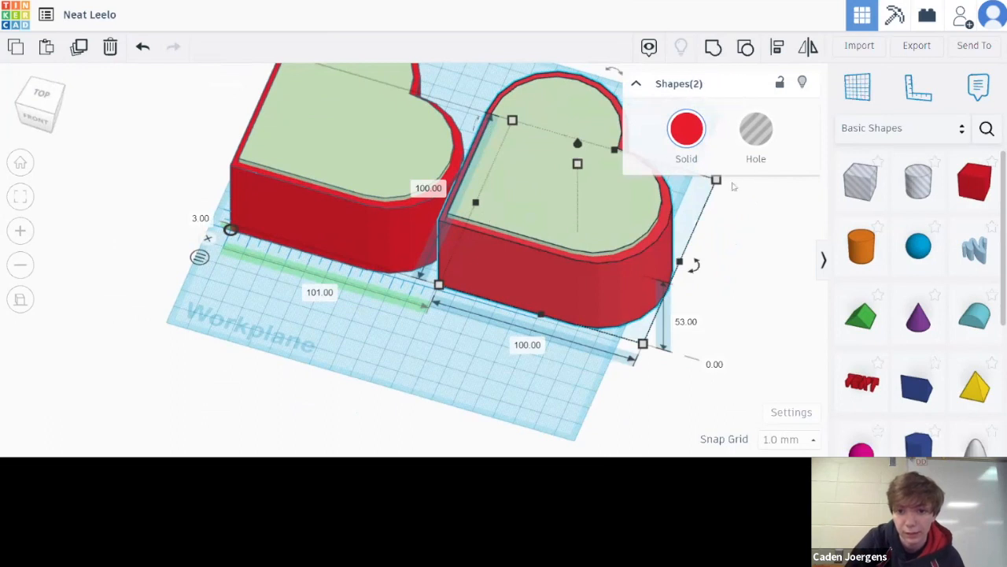
{"action": "left_click", "coordinate": [771, 246]}
{"action": "left_click_drag", "start_coordinate": [695, 347], "coordinate": [526, 97]}
{"action": "right_click_drag", "start_coordinate": [544, 399], "coordinate": [622, 354]}
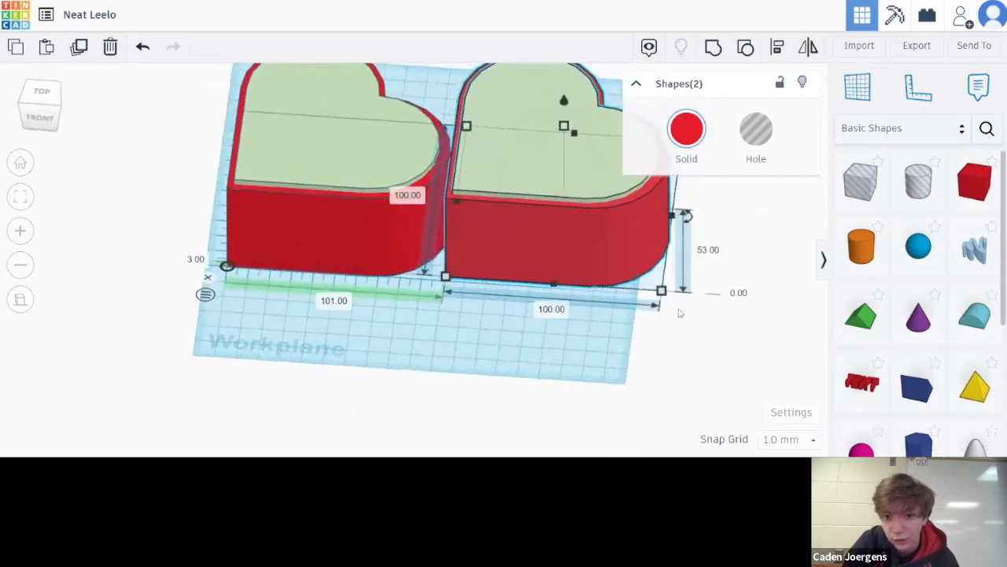
{"action": "left_click", "coordinate": [715, 252]}
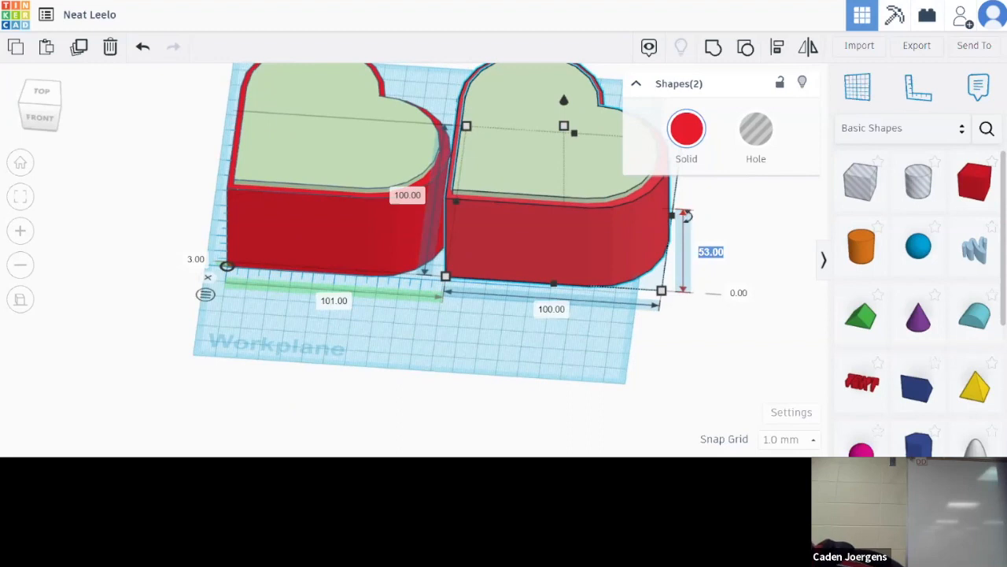
{"action": "key", "text": "Return"}
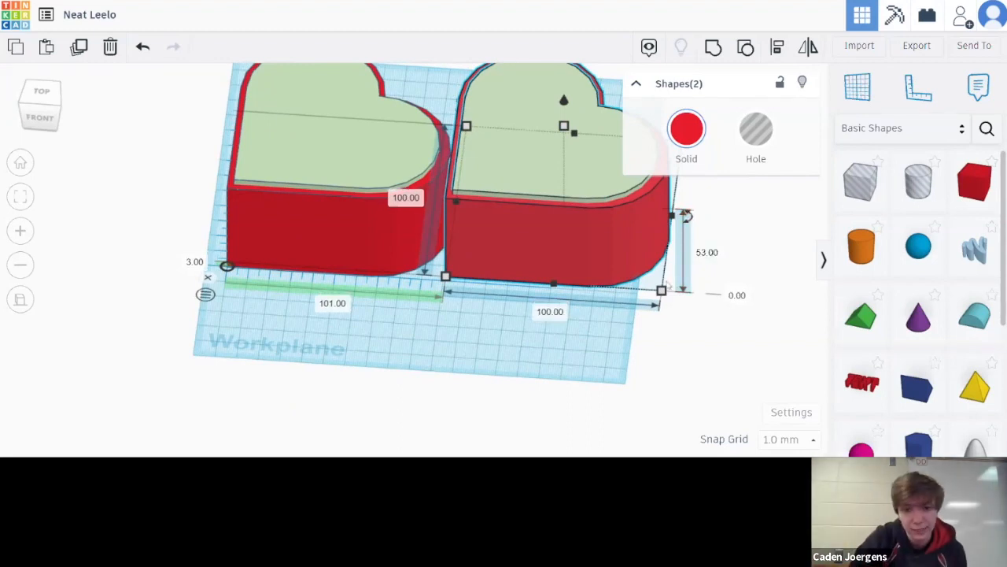
{"action": "left_click", "coordinate": [712, 254]}
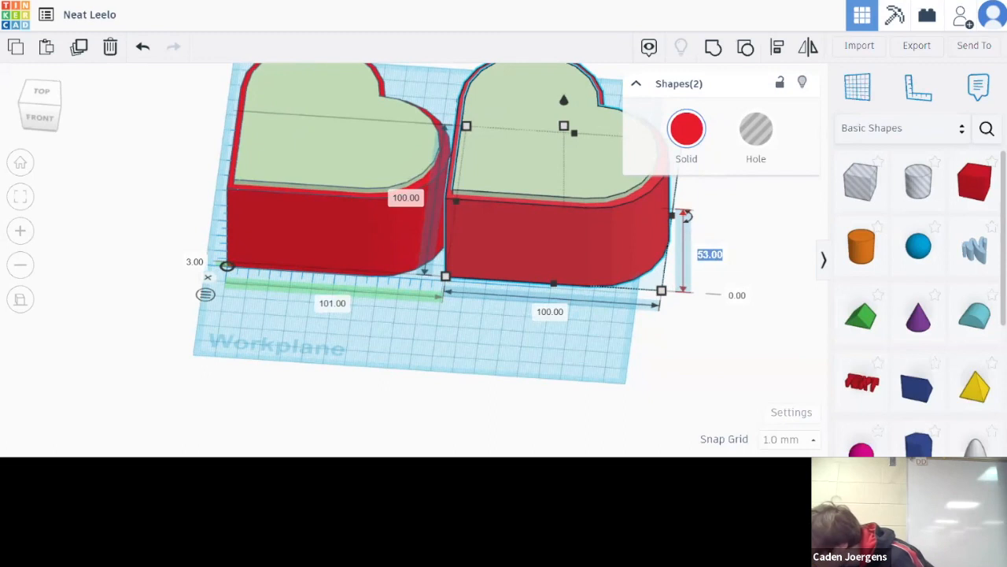
{"action": "type", "text": "5"}
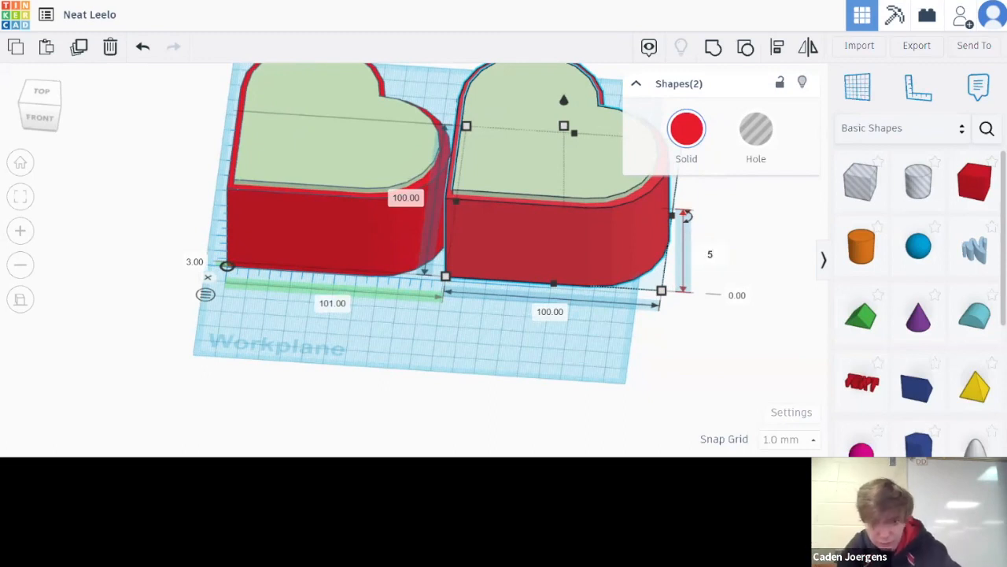
{"action": "key", "text": "Return"}
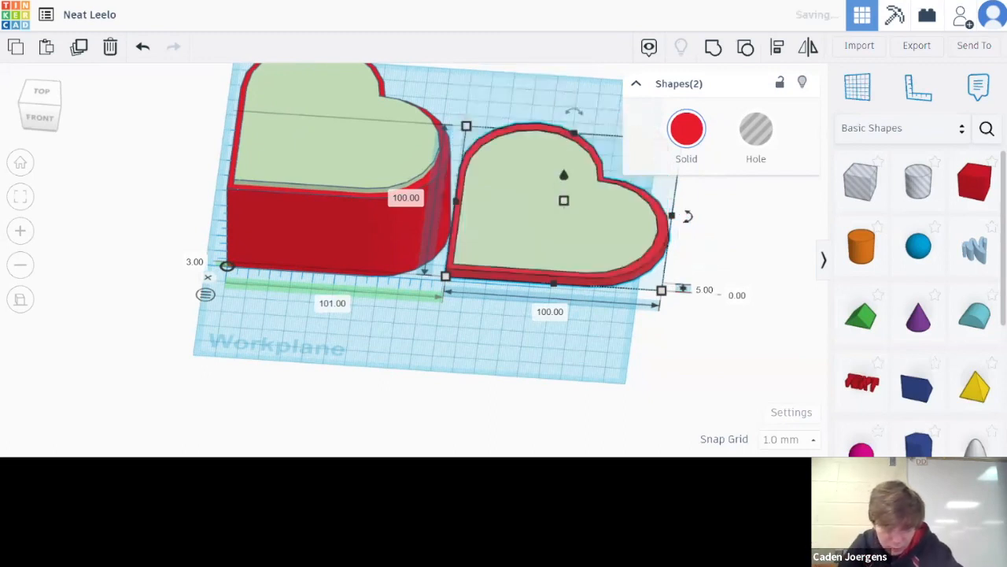
Step: Try an overall height of 7 mm for the duplicated pair of hearts and undo the change
{"action": "right_click_drag", "start_coordinate": [665, 357], "coordinate": [700, 363]}
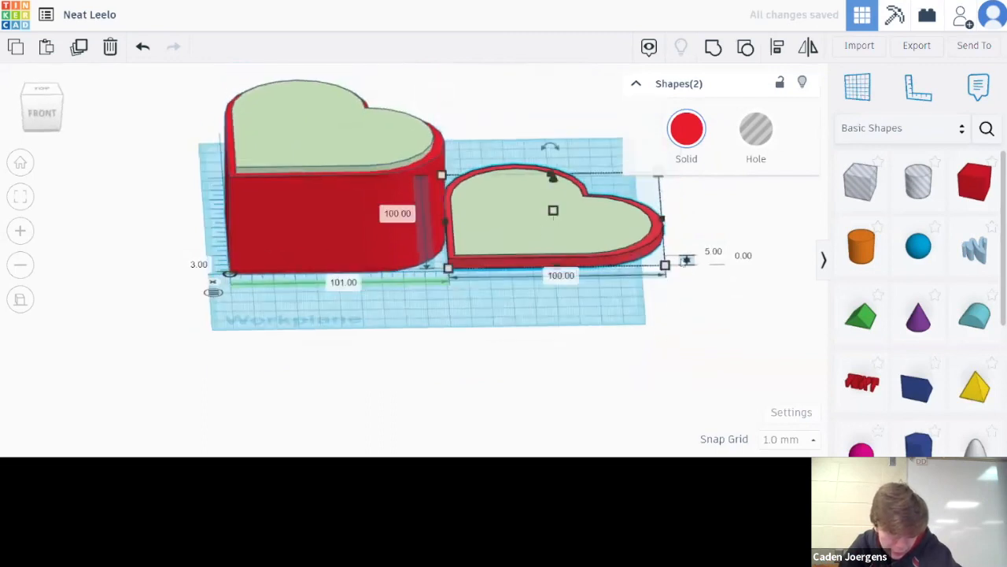
{"action": "left_click", "coordinate": [713, 253]}
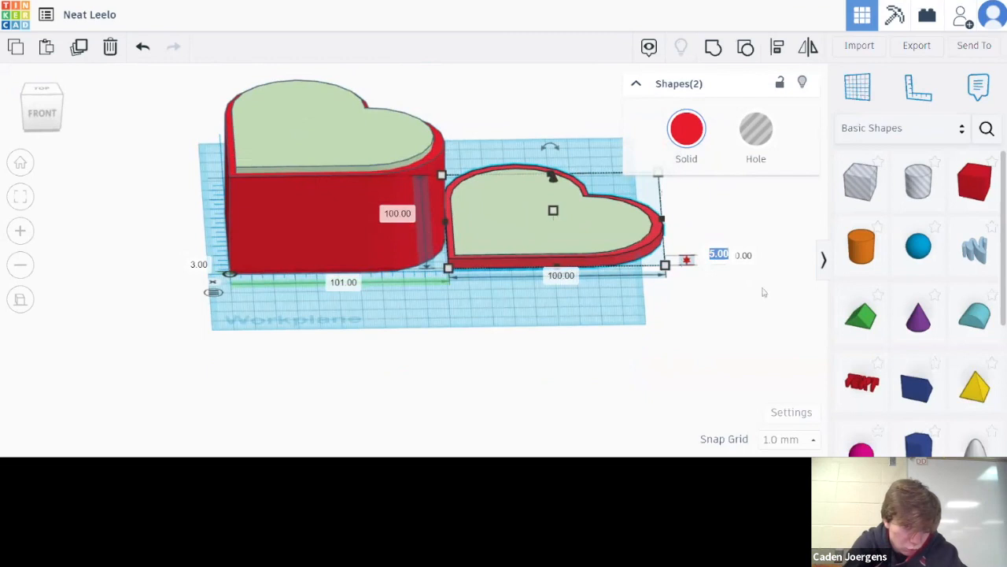
{"action": "type", "text": "7"}
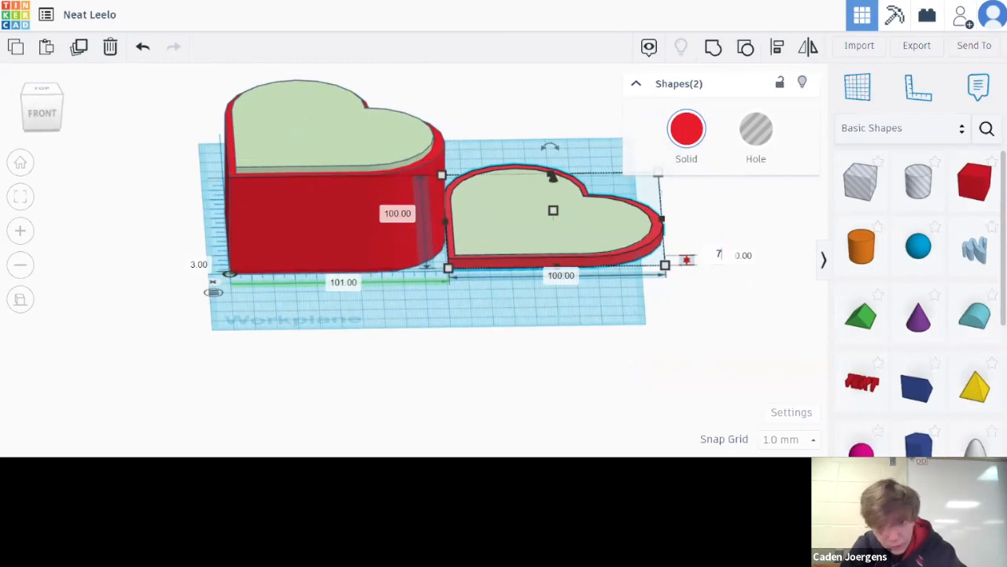
{"action": "key", "text": "Return"}
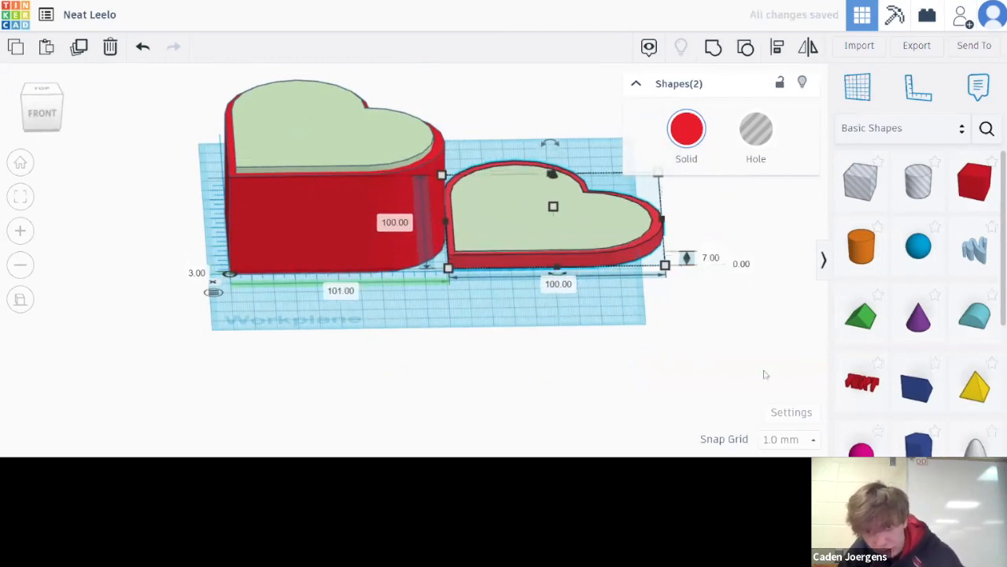
{"action": "key", "text": "ctrl+z"}
Step: Set only the duplicated green heart's height to 7 mm
{"action": "left_click", "coordinate": [709, 304]}
{"action": "left_click", "coordinate": [625, 240]}
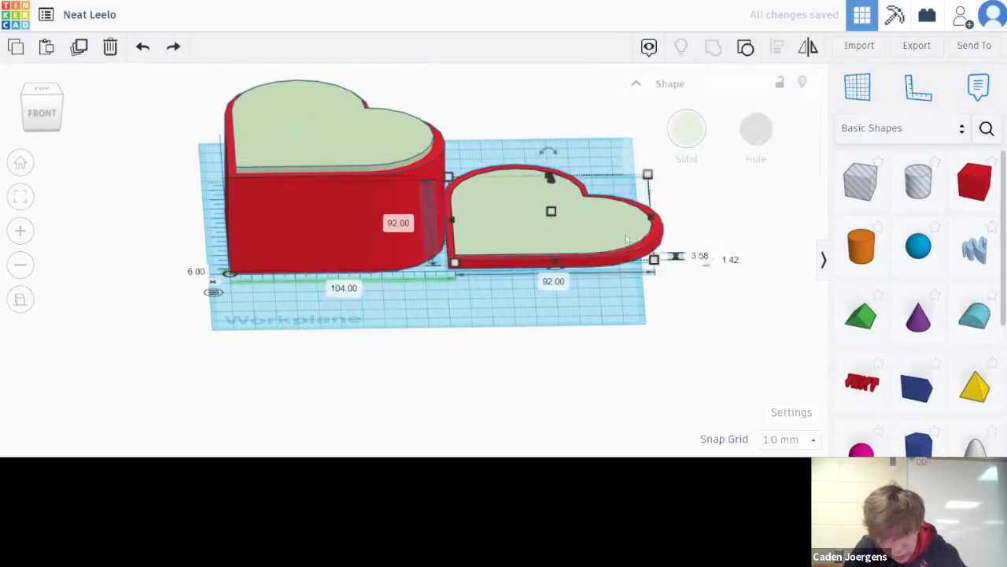
{"action": "left_click", "coordinate": [702, 258]}
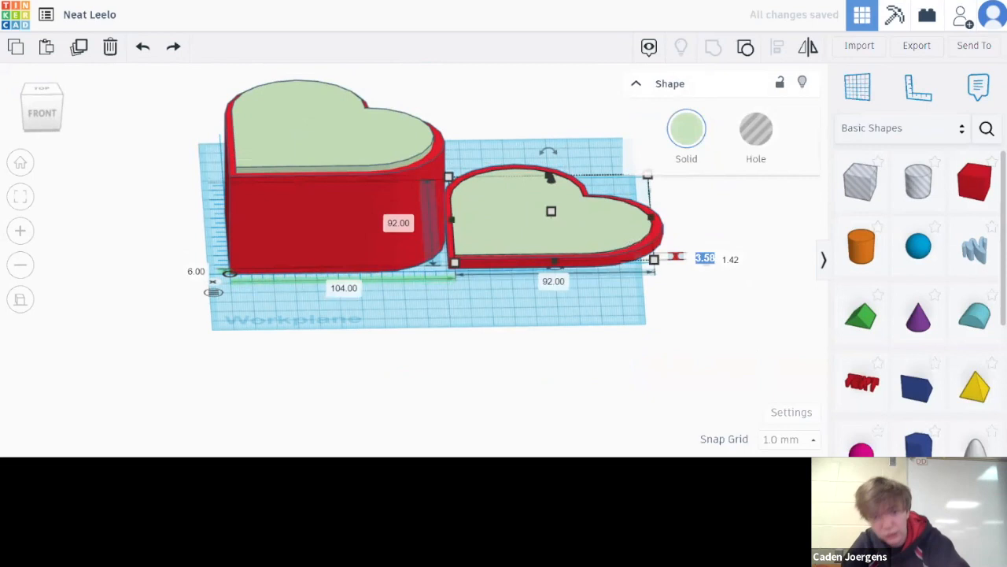
{"action": "type", "text": "7"}
{"action": "key", "text": "Return"}
{"action": "right_click_drag", "start_coordinate": [677, 314], "coordinate": [655, 321]}
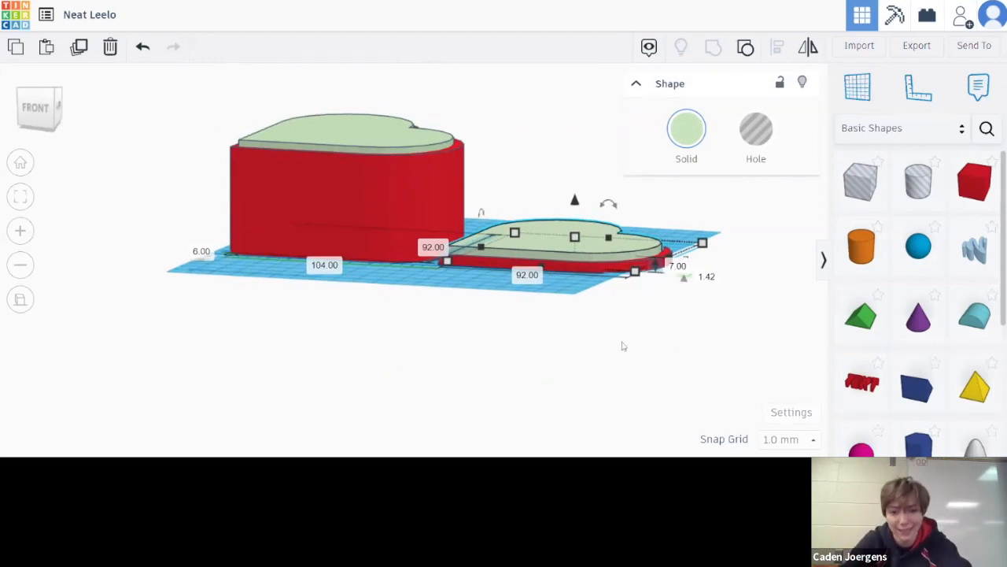
{"action": "right_click_drag", "start_coordinate": [616, 269], "coordinate": [669, 304]}
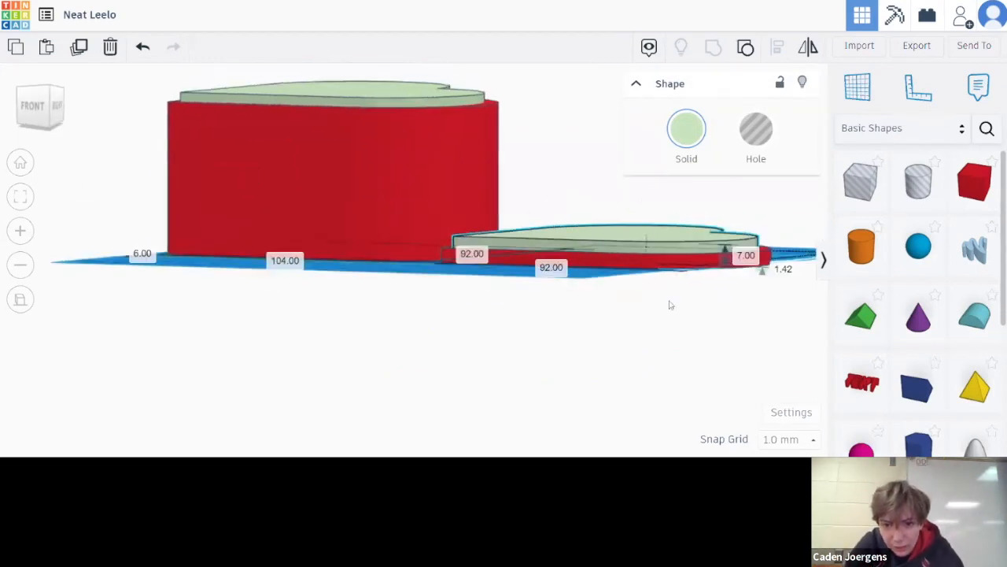
Step: Set the duplicated green heart's elevation above the workplane to 1 mm
{"action": "left_click", "coordinate": [785, 270]}
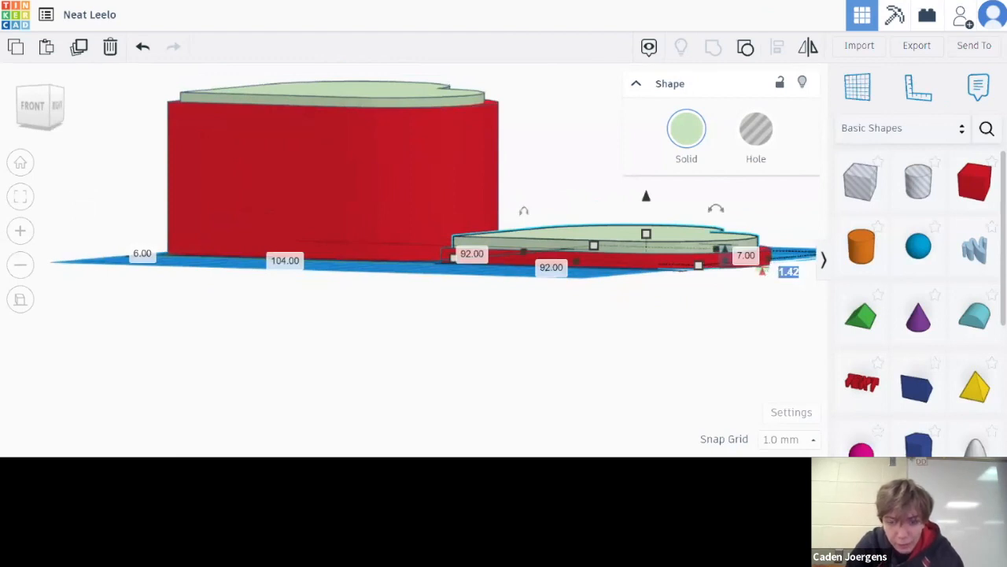
{"action": "type", "text": "1"}
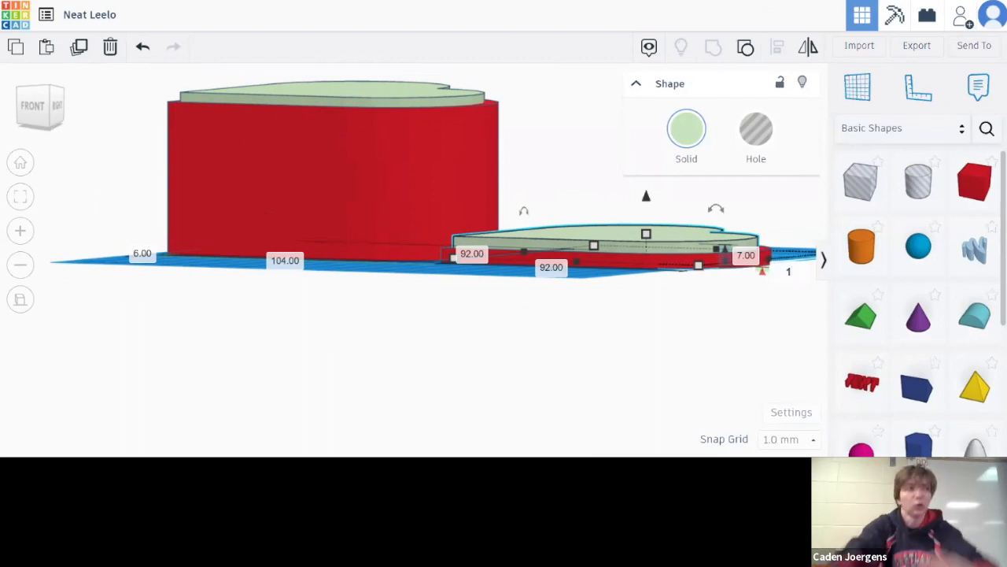
{"action": "key", "text": "Return"}
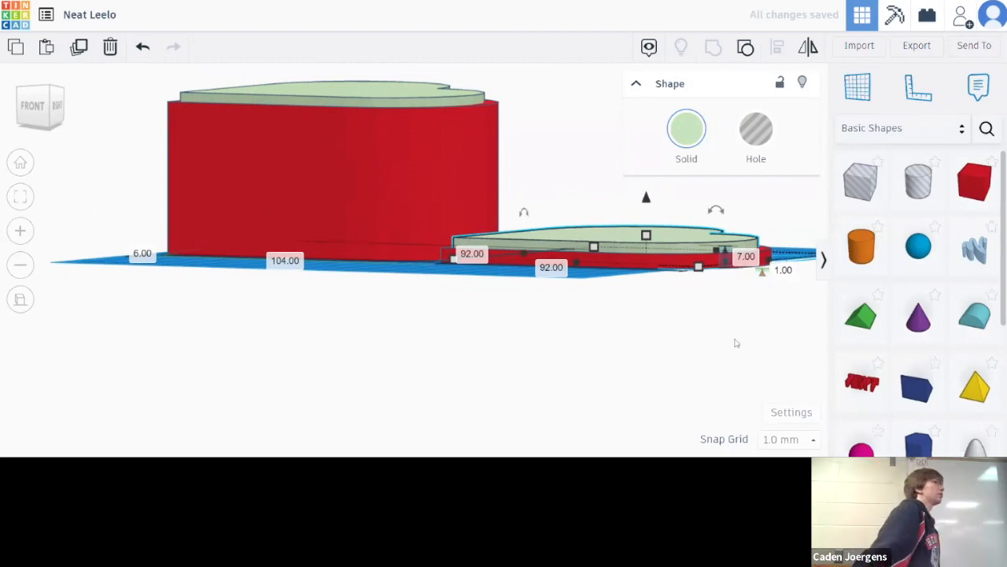
{"action": "right_click_drag", "start_coordinate": [737, 343], "coordinate": [785, 355]}
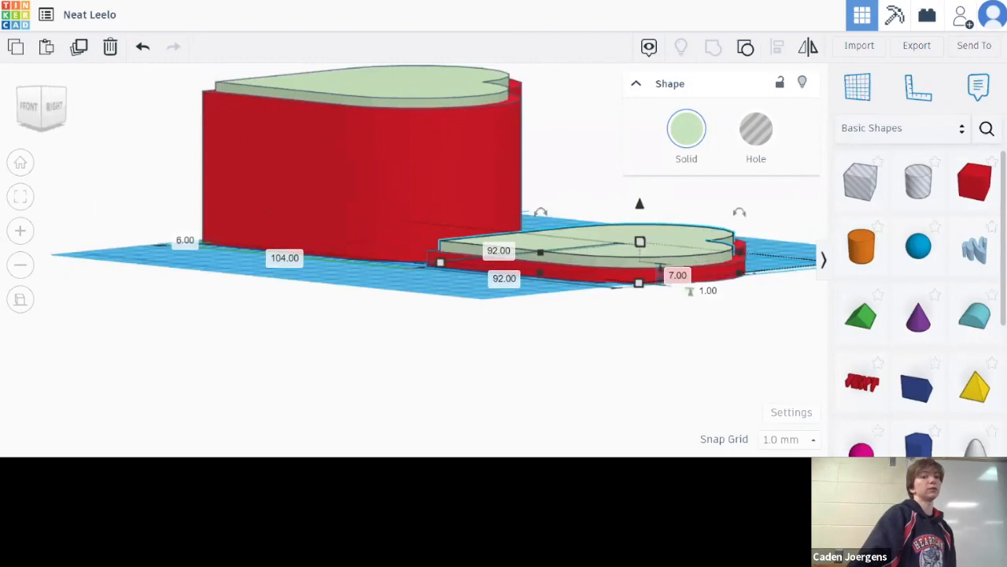
Step: Group the two duplicated hearts into a single stepped lid
{"action": "right_click_drag", "start_coordinate": [643, 369], "coordinate": [703, 415]}
{"action": "left_click_drag", "start_coordinate": [576, 122], "coordinate": [771, 402]}
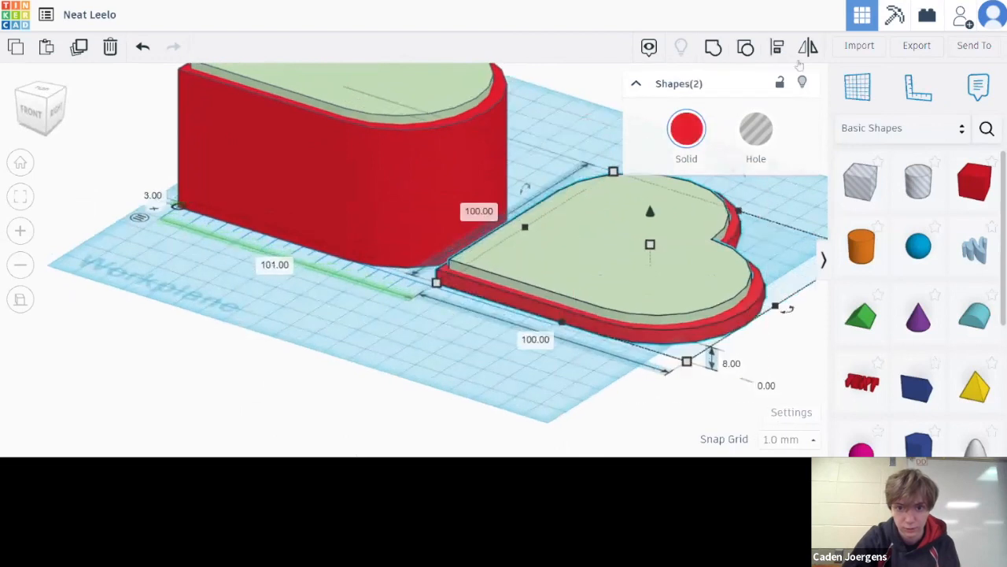
{"action": "left_click", "coordinate": [714, 47]}
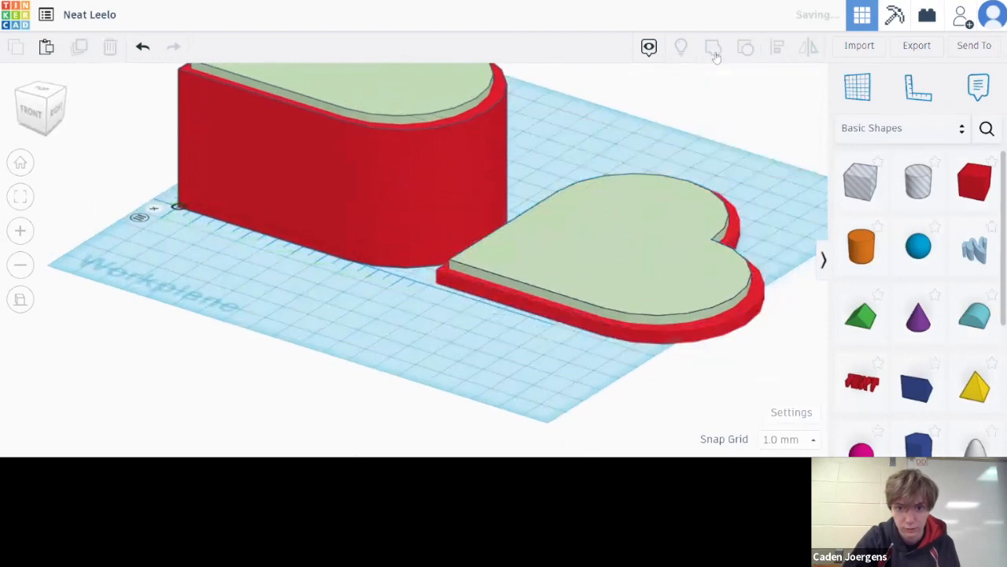
{"action": "right_click_drag", "start_coordinate": [416, 384], "coordinate": [471, 389]}
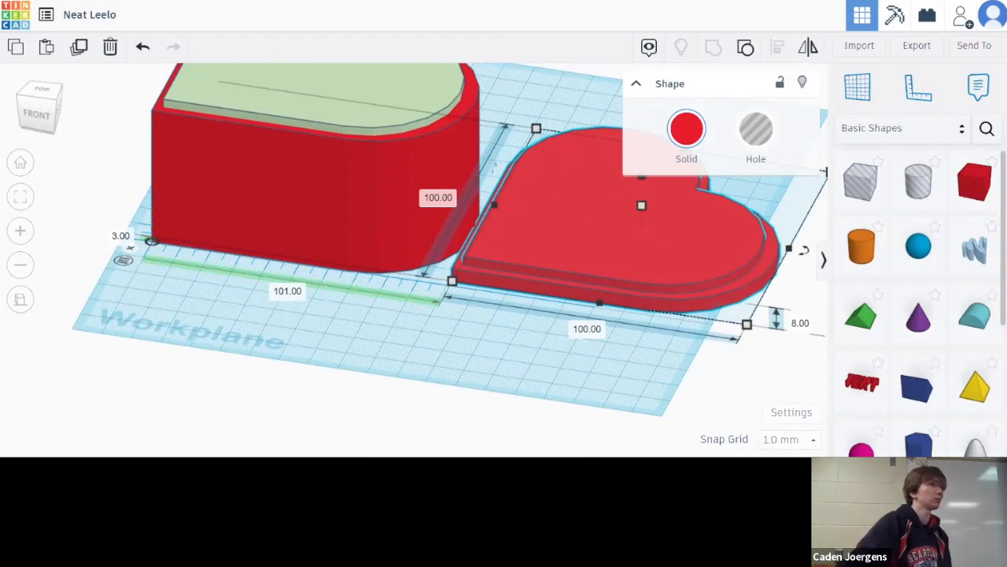
{"action": "right_click_drag", "start_coordinate": [454, 416], "coordinate": [410, 403]}
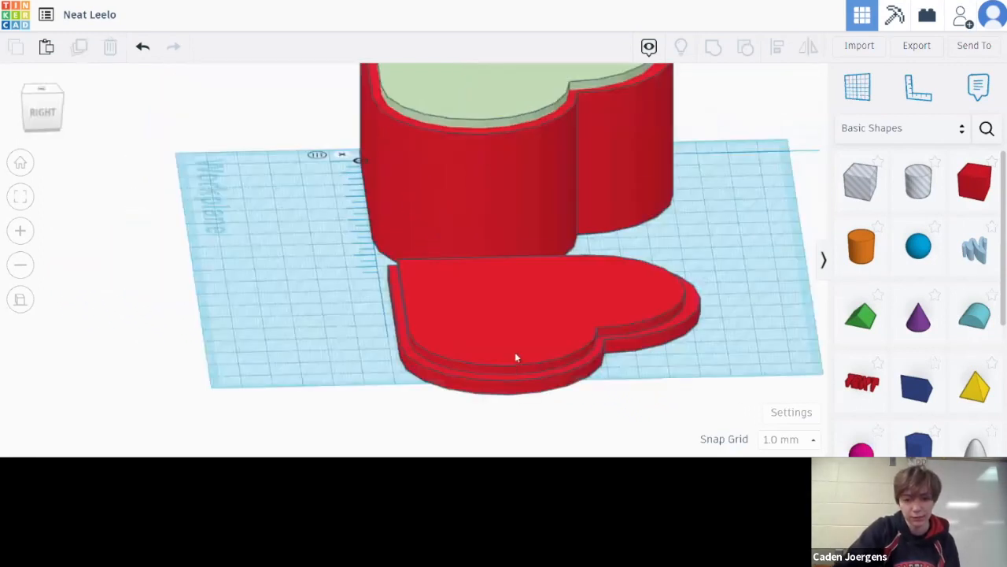
Step: Flip the grouped lid upside down by rotating it -180° about a horizontal axis
{"action": "left_click", "coordinate": [515, 352]}
{"action": "right_click_drag", "start_coordinate": [586, 385], "coordinate": [603, 306]}
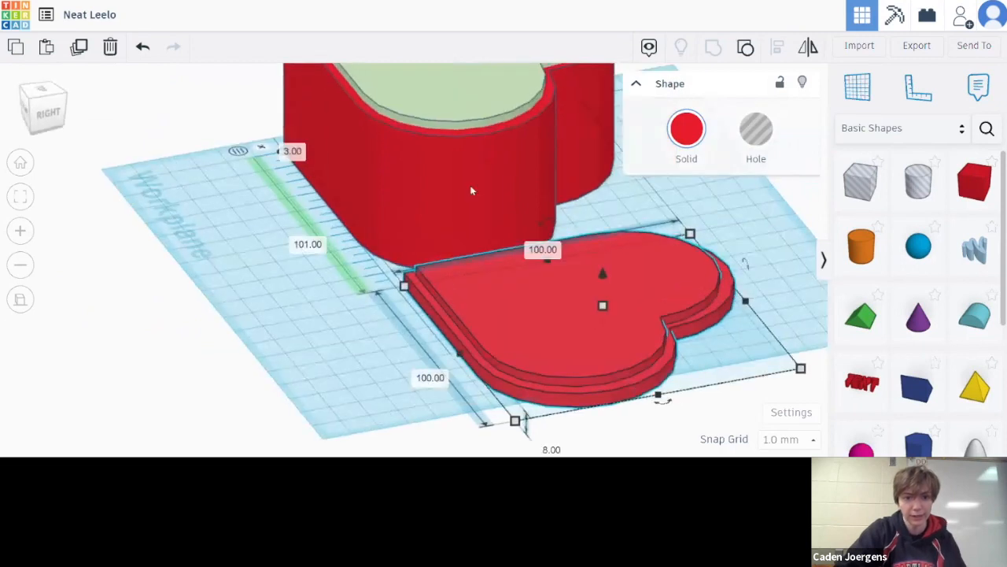
{"action": "left_click", "coordinate": [628, 356]}
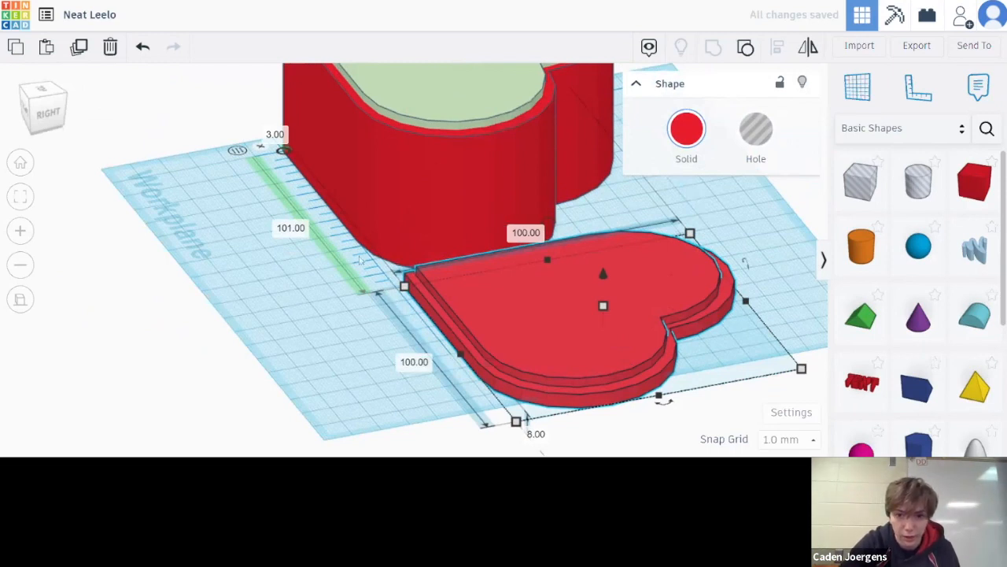
{"action": "right_click_drag", "start_coordinate": [359, 260], "coordinate": [540, 199]}
{"action": "left_click", "coordinate": [541, 200]}
{"action": "left_click", "coordinate": [542, 199]}
{"action": "right_click_drag", "start_coordinate": [543, 199], "coordinate": [535, 177]}
{"action": "left_click", "coordinate": [640, 82]}
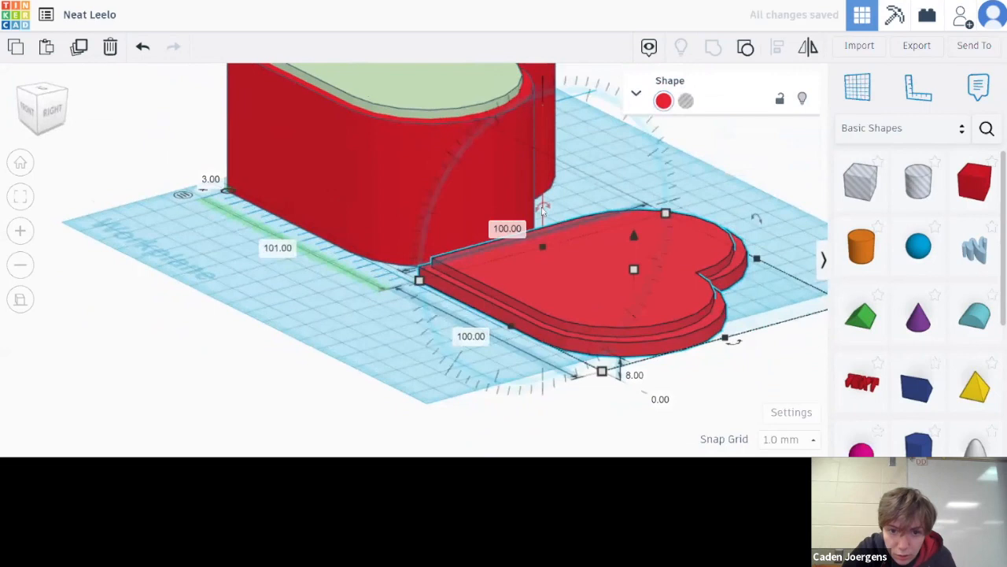
{"action": "right_click_drag", "start_coordinate": [543, 207], "coordinate": [474, 233]}
{"action": "mouse_move", "coordinate": [477, 252]}
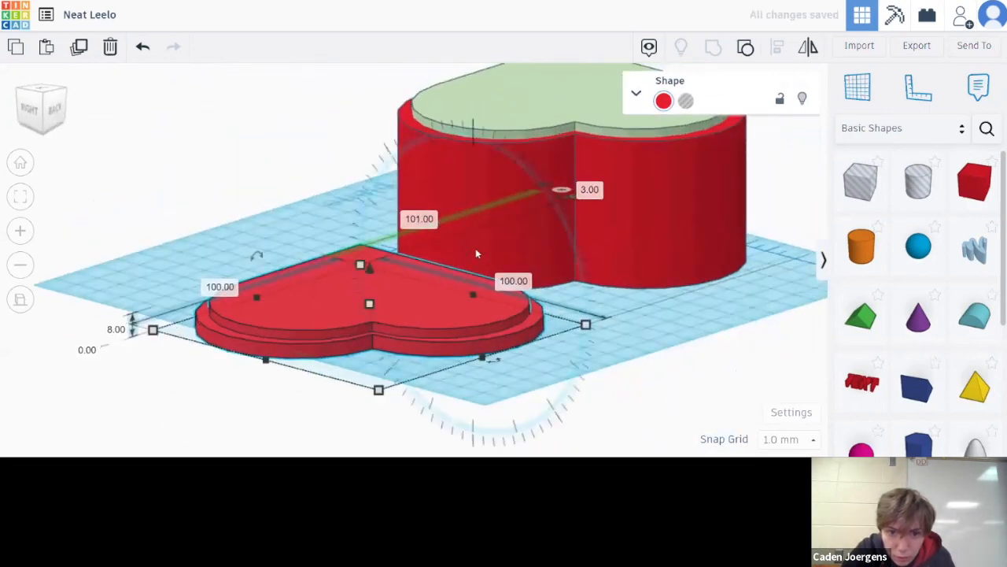
{"action": "left_click_drag", "start_coordinate": [475, 249], "coordinate": [207, 240]}
{"action": "left_click", "coordinate": [288, 254]}
{"action": "key", "text": "BackSpace"}
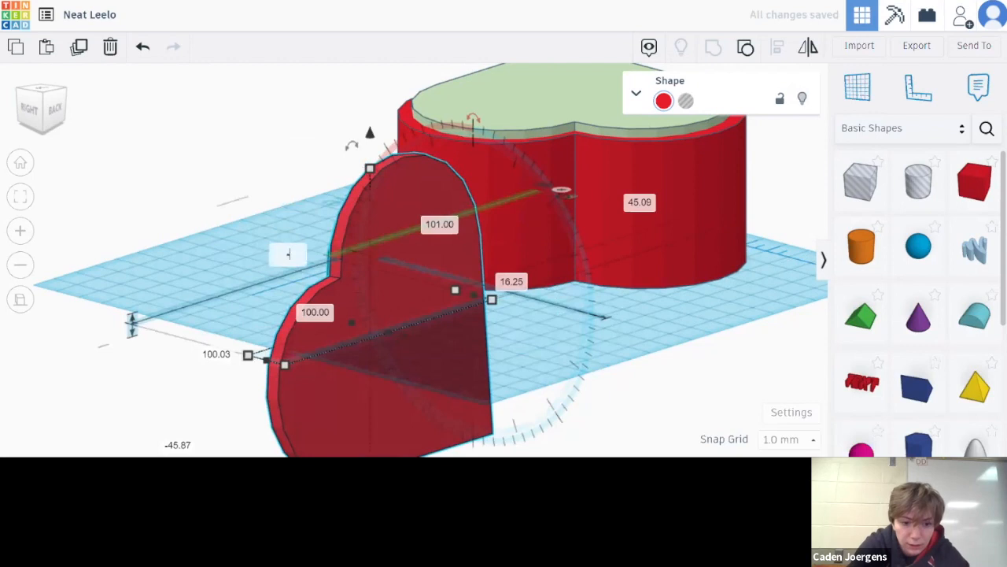
{"action": "type", "text": "-180"}
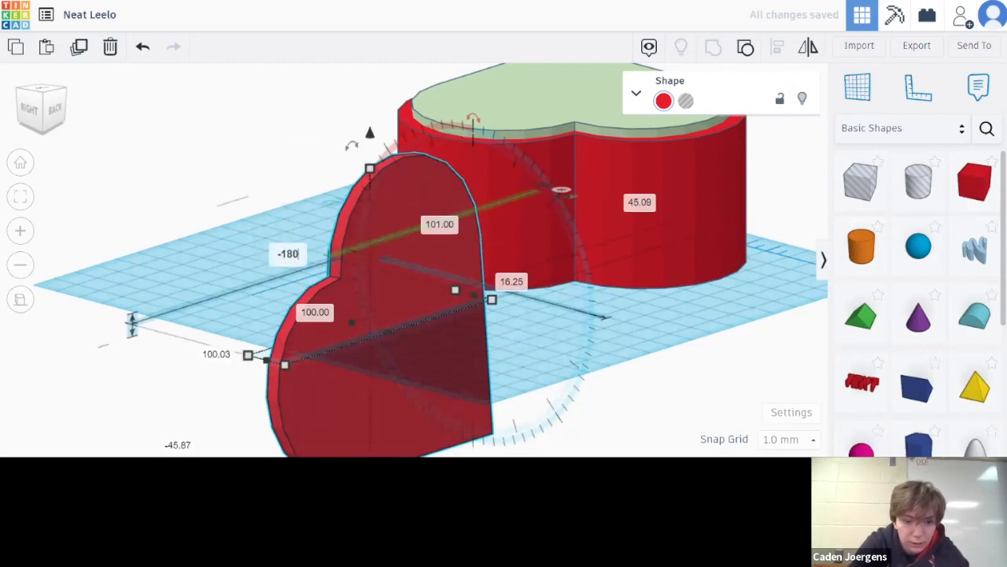
{"action": "key", "text": "Return"}
Step: Turn the tall box's inner green heart into a hole
{"action": "right_click_drag", "start_coordinate": [663, 343], "coordinate": [686, 332]}
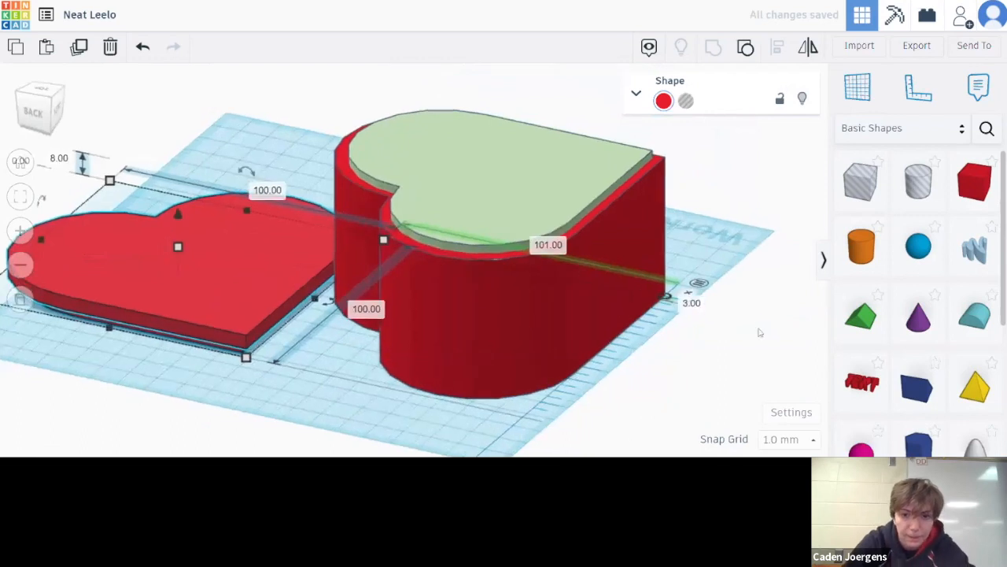
{"action": "right_click_drag", "start_coordinate": [759, 330], "coordinate": [644, 383]}
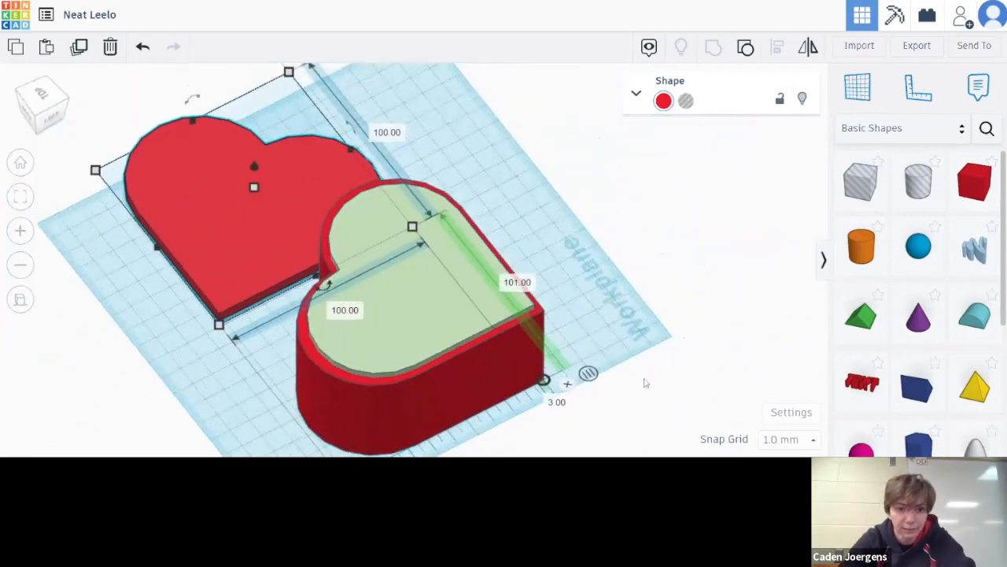
{"action": "scroll", "coordinate": [645, 383], "scroll_direction": "down", "scroll_amount": 3}
{"action": "left_click", "coordinate": [469, 428]}
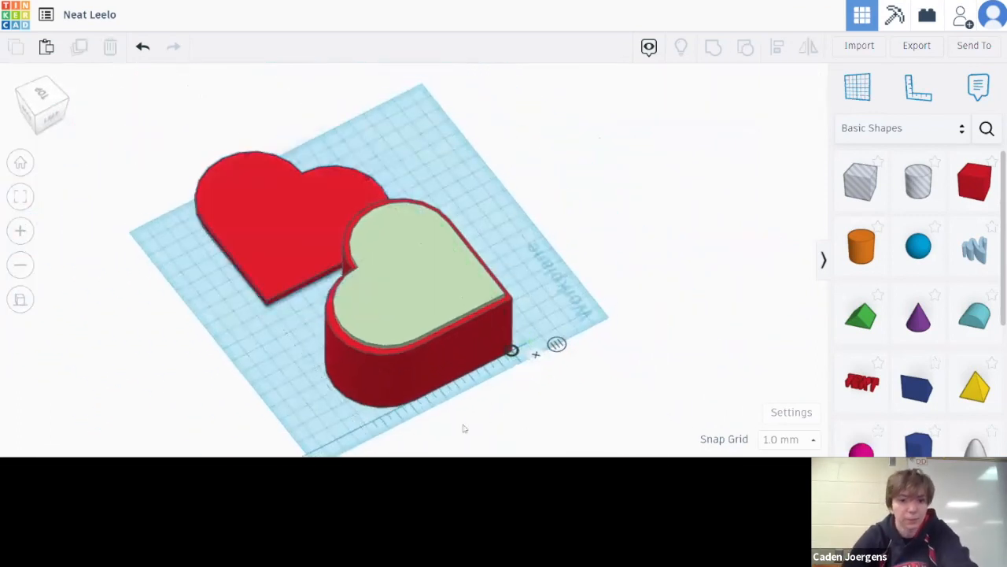
{"action": "left_click_drag", "start_coordinate": [455, 427], "coordinate": [526, 180]}
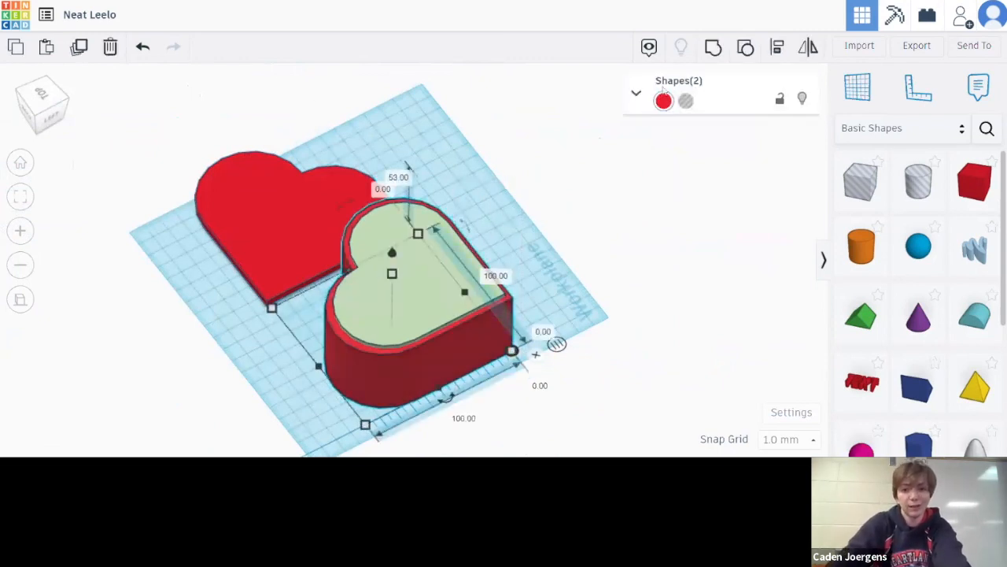
{"action": "left_click", "coordinate": [663, 221]}
{"action": "left_click", "coordinate": [417, 287]}
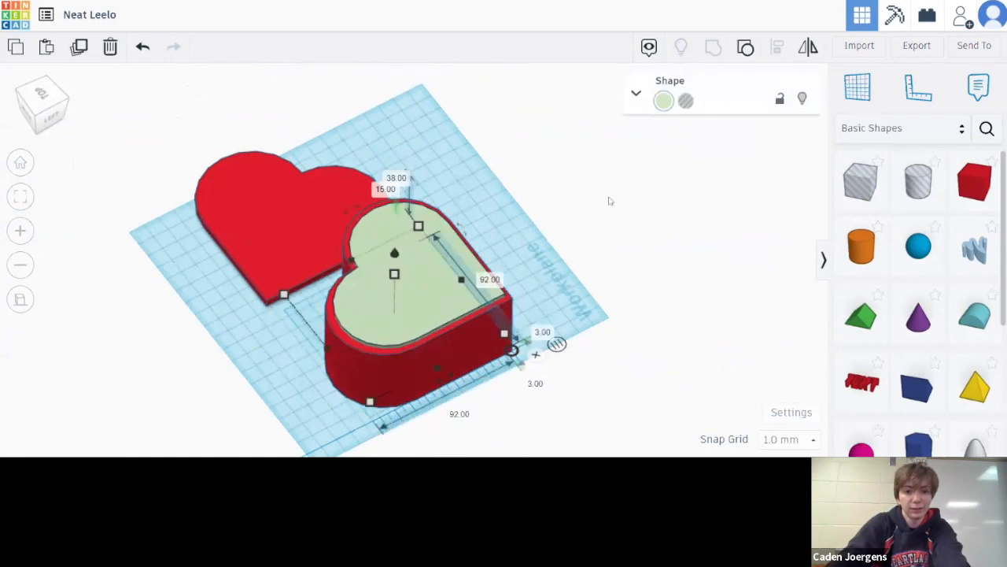
{"action": "left_click", "coordinate": [685, 100]}
{"action": "left_click", "coordinate": [606, 244]}
Step: Group the tall red heart with its inner heart hole to hollow out the box
{"action": "left_click_drag", "start_coordinate": [615, 224], "coordinate": [443, 380]}
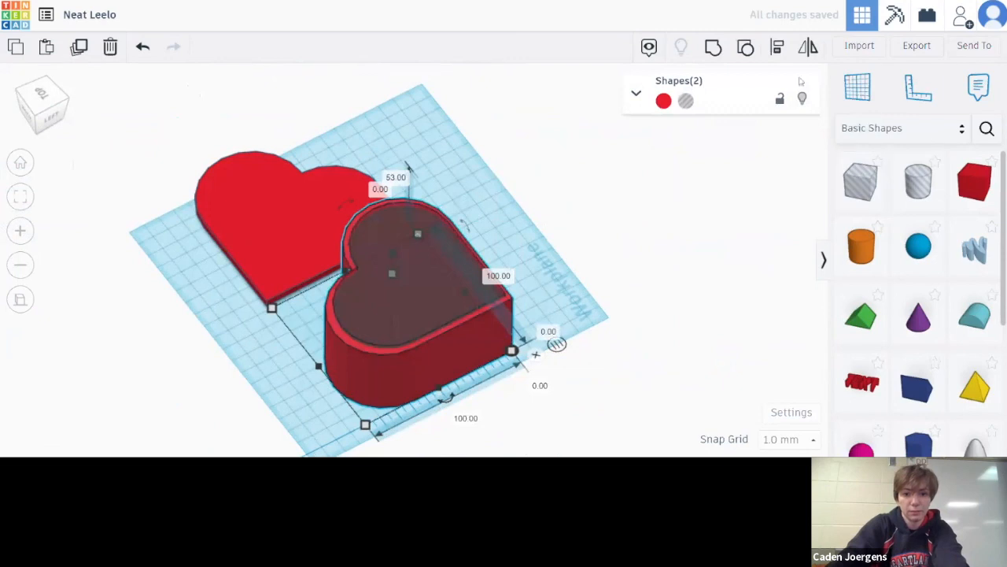
{"action": "left_click", "coordinate": [713, 48]}
{"action": "left_click", "coordinate": [638, 245]}
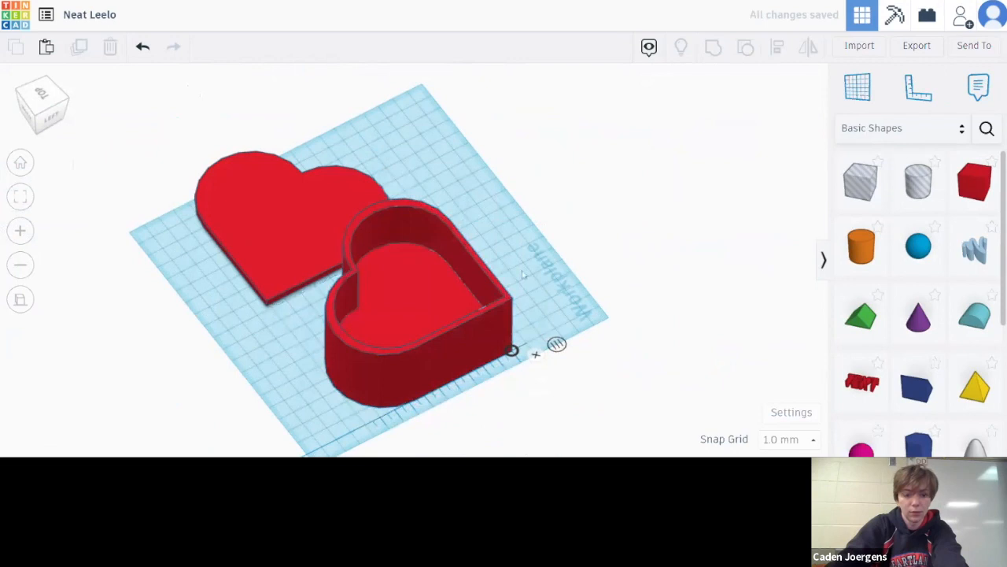
Step: Hide the hollow heart box, leaving only the lid on the workplane
{"action": "left_click", "coordinate": [421, 320]}
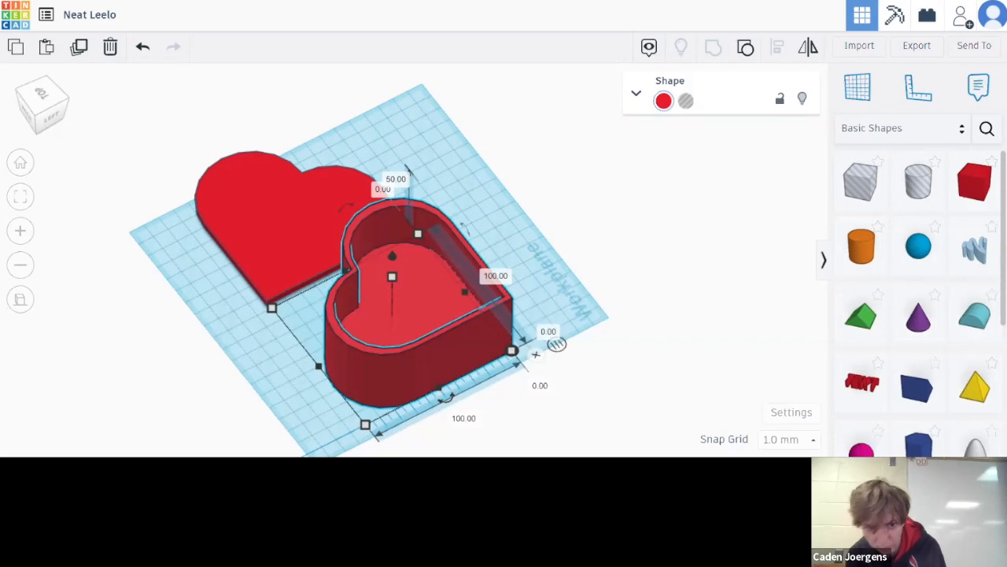
{"action": "left_click", "coordinate": [645, 274]}
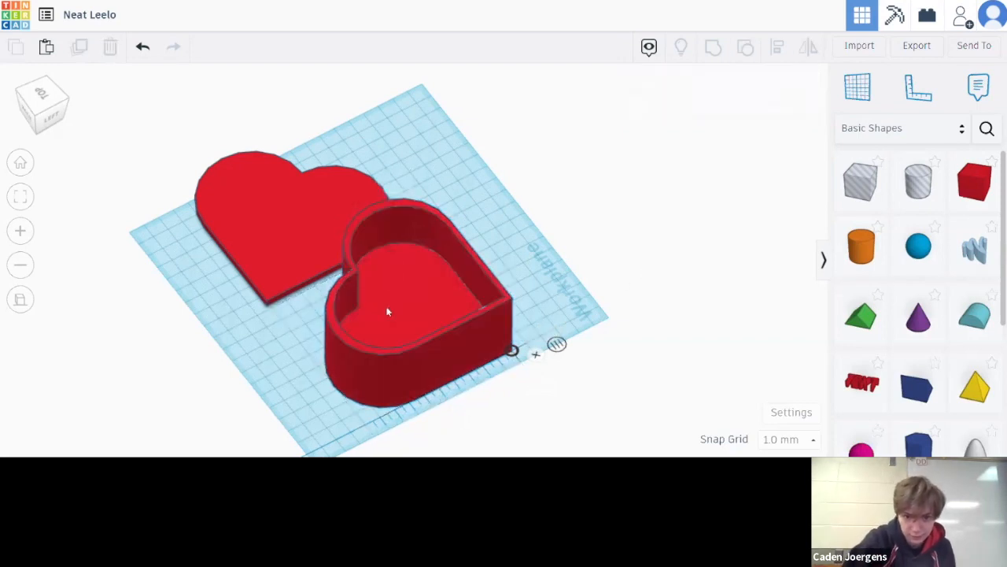
{"action": "left_click", "coordinate": [387, 312]}
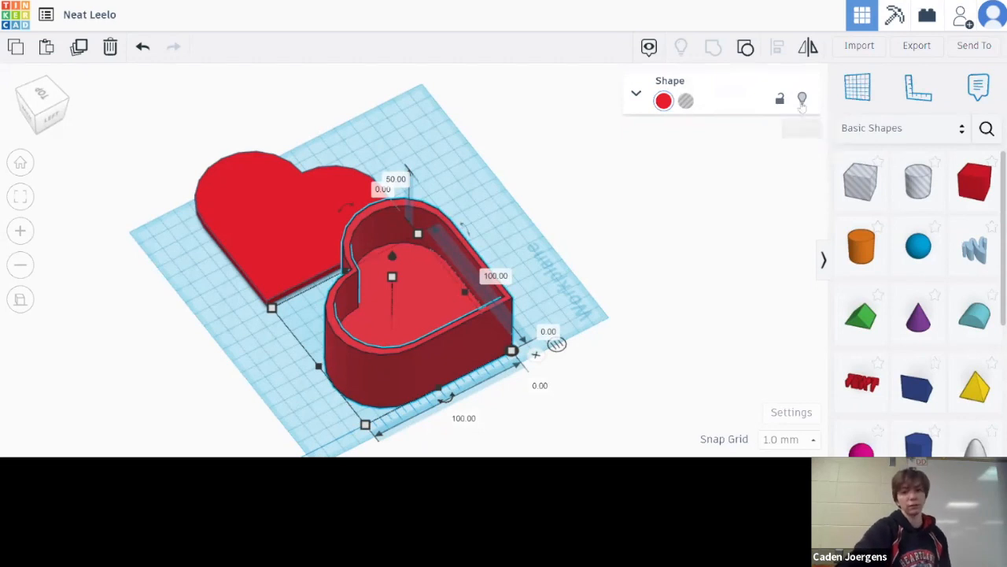
{"action": "left_click", "coordinate": [802, 99]}
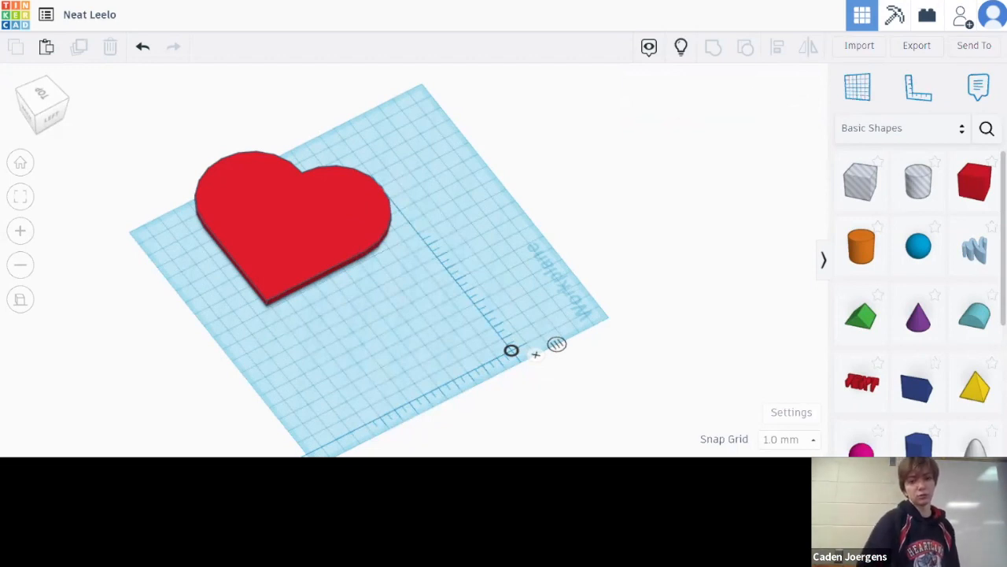
{"action": "left_click", "coordinate": [681, 47]}
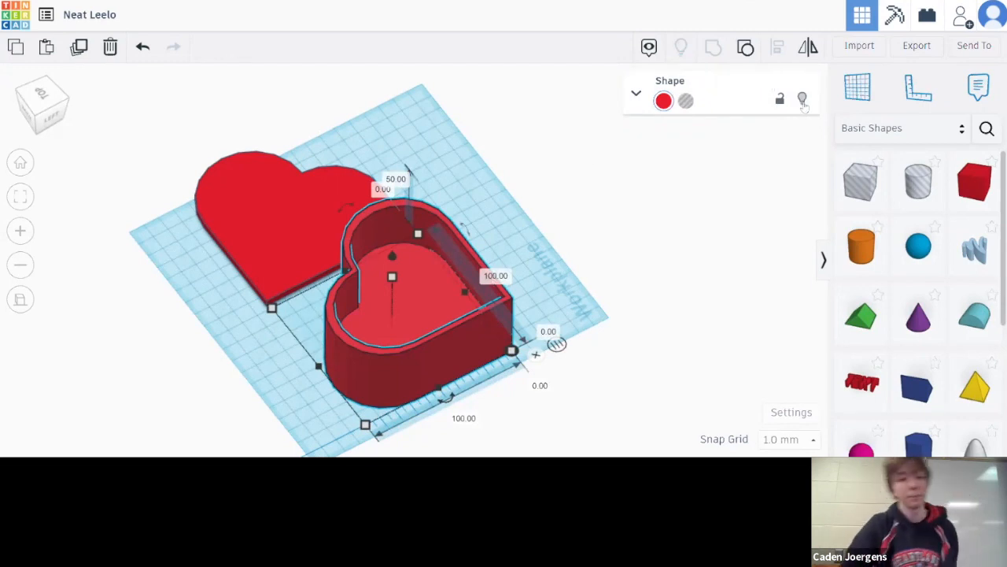
{"action": "left_click", "coordinate": [802, 99]}
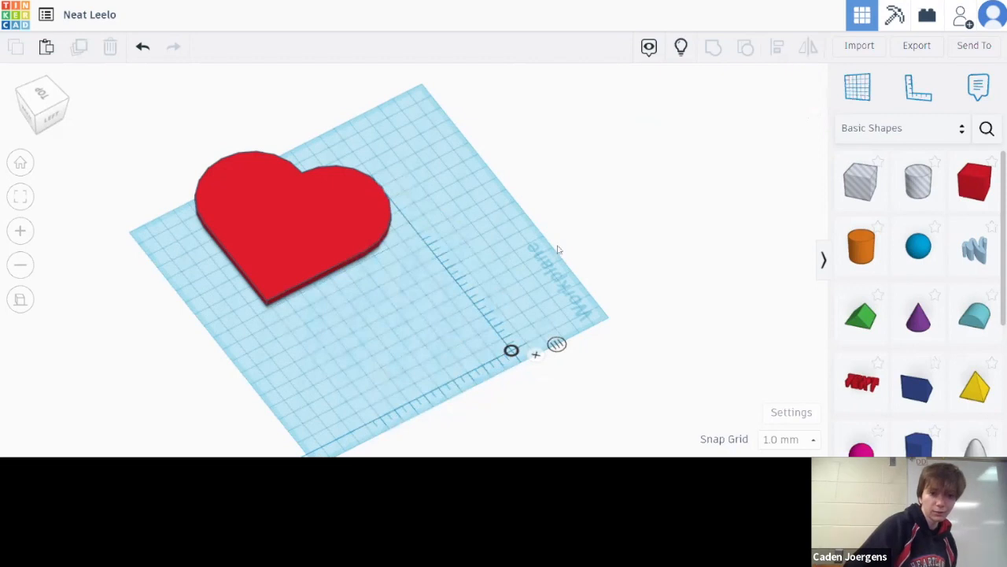
Step: Move the lid close to the ruler's origin and rotate it -90° flat on the workplane
{"action": "right_click_drag", "start_coordinate": [621, 240], "coordinate": [490, 186]}
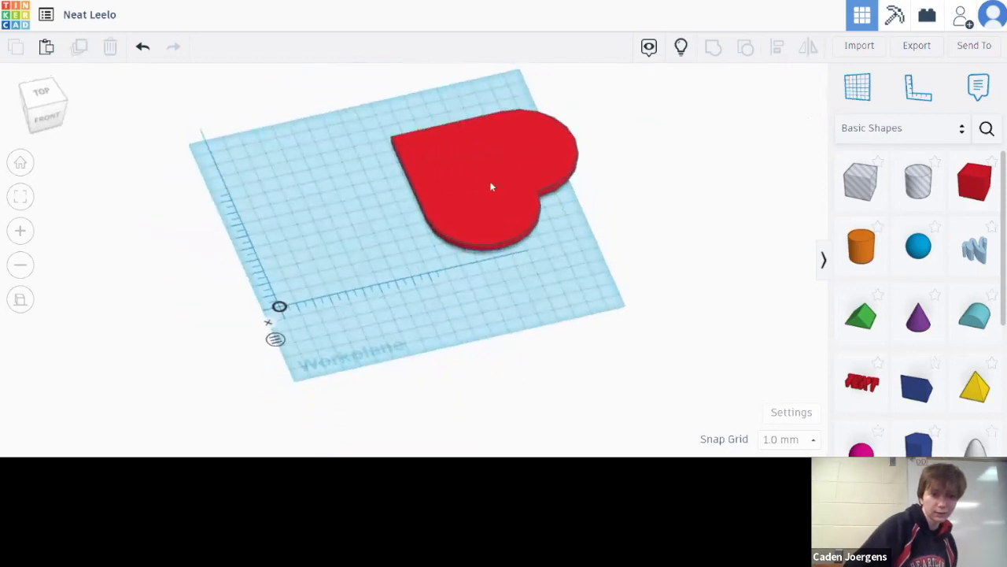
{"action": "left_click_drag", "start_coordinate": [464, 171], "coordinate": [306, 216]}
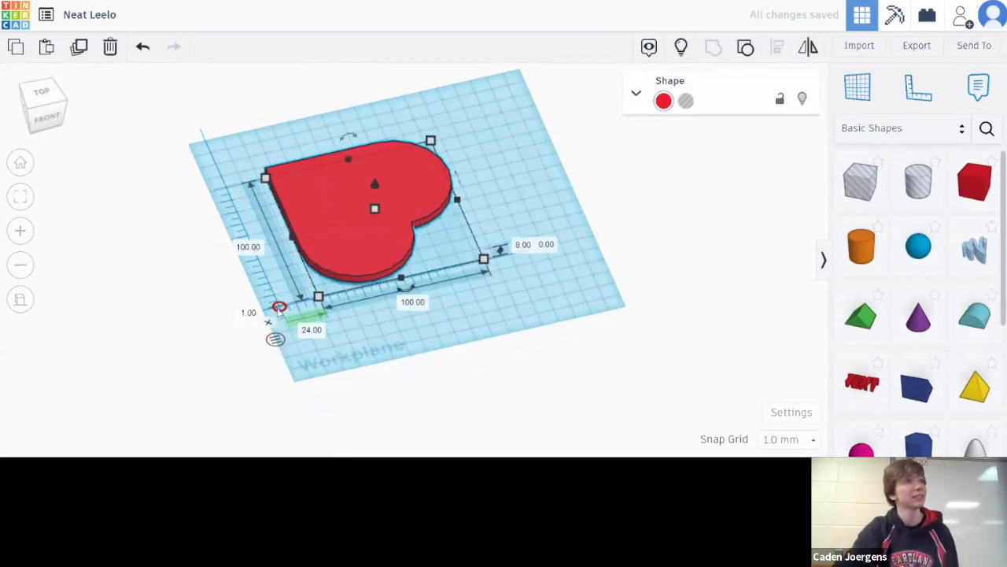
{"action": "left_click_drag", "start_coordinate": [390, 290], "coordinate": [393, 295]}
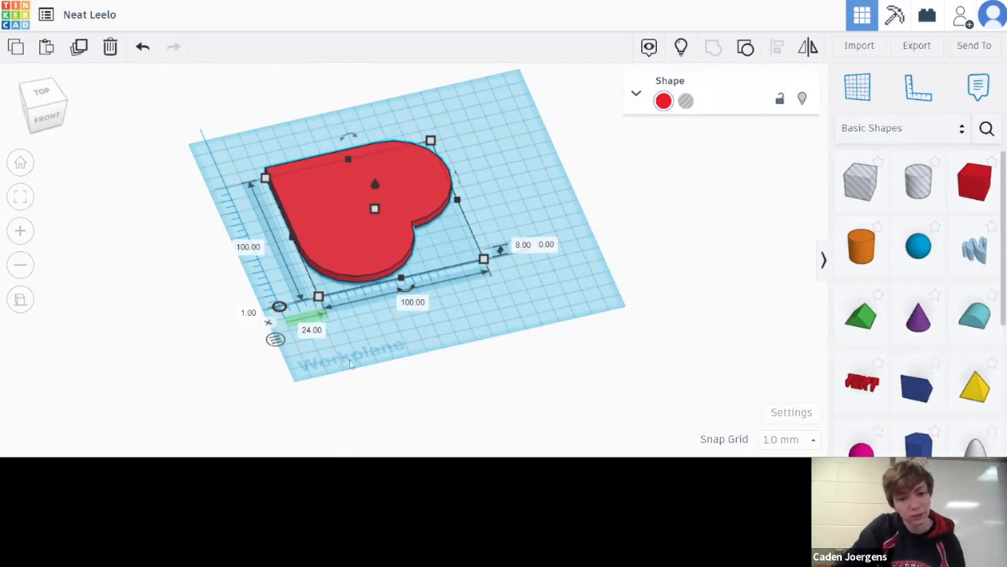
{"action": "right_click_drag", "start_coordinate": [370, 369], "coordinate": [313, 410]}
{"action": "left_click_drag", "start_coordinate": [397, 297], "coordinate": [506, 209]}
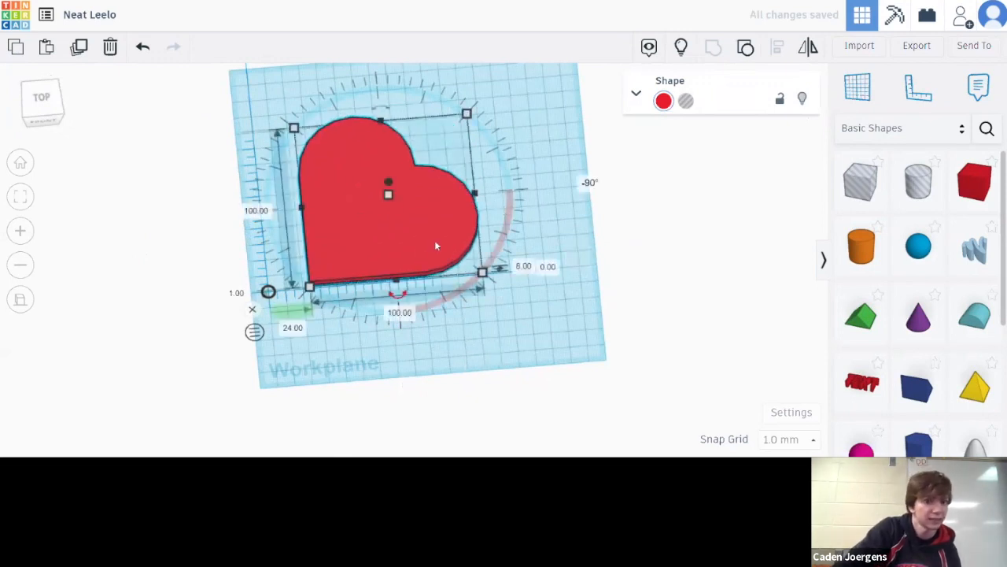
Step: Set both of the lid's horizontal distances from the ruler origin to 0
{"action": "left_click_drag", "start_coordinate": [408, 240], "coordinate": [425, 225]}
{"action": "left_click", "coordinate": [302, 314]}
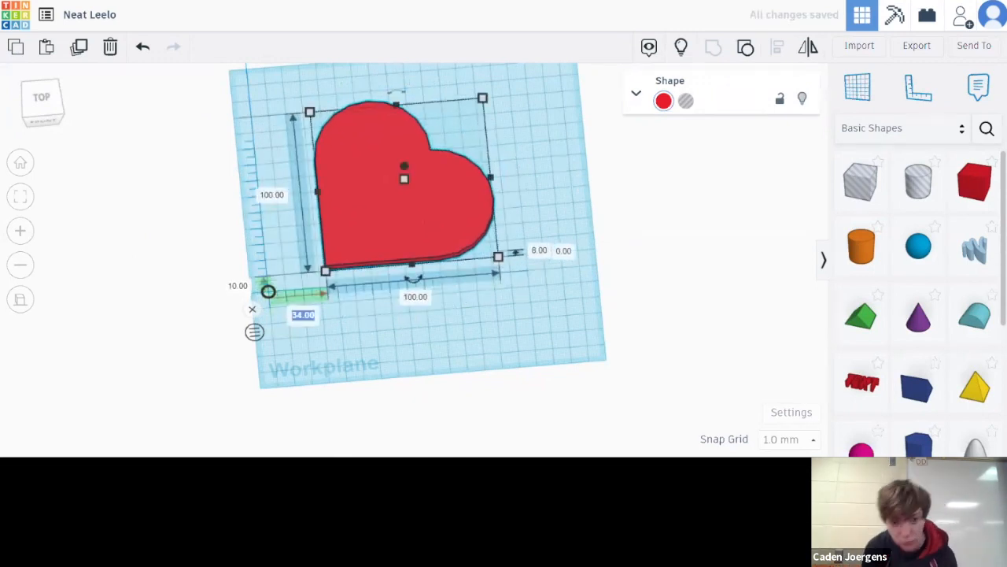
{"action": "type", "text": "0"}
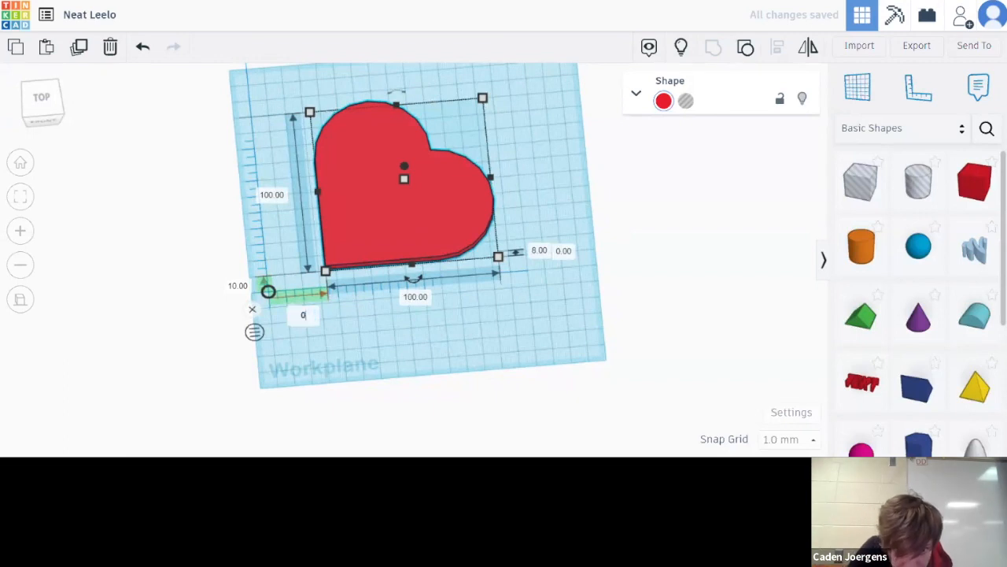
{"action": "key", "text": "Tab"}
{"action": "type", "text": "0"}
{"action": "key", "text": "Return"}
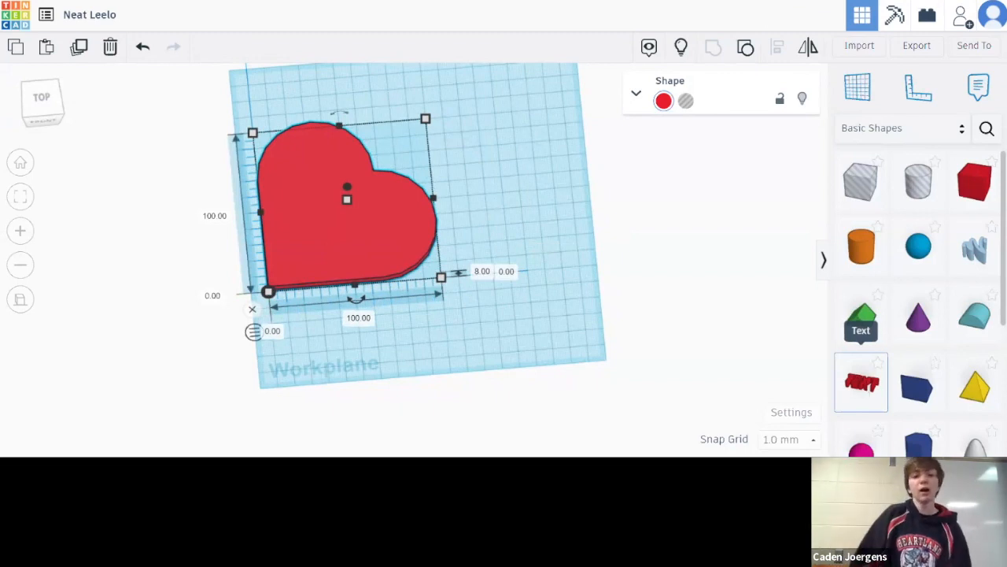
Step: Place a Text shape on the workplane beside the lid and rotate it 45° in plane
{"action": "left_click", "coordinate": [864, 391]}
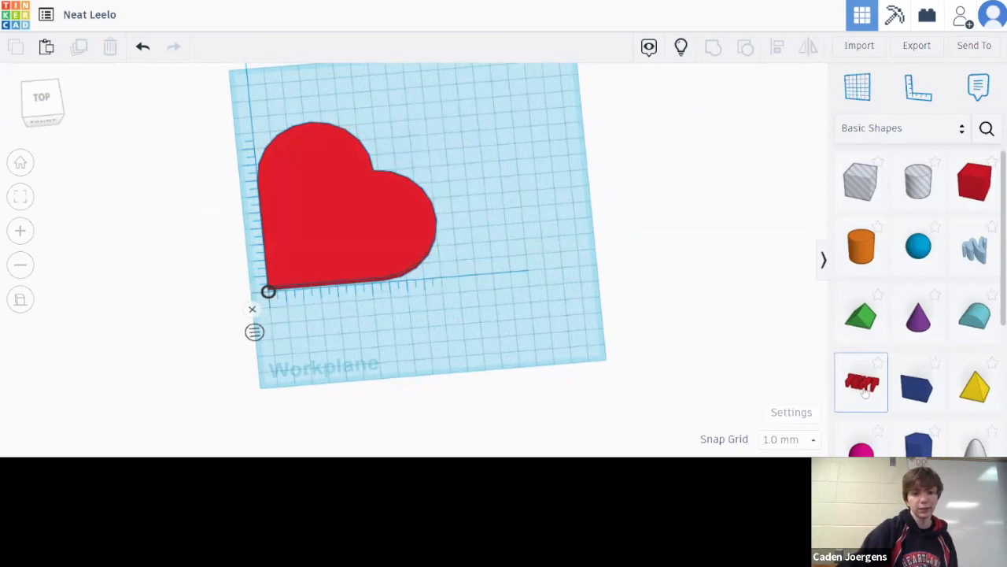
{"action": "left_click", "coordinate": [492, 171]}
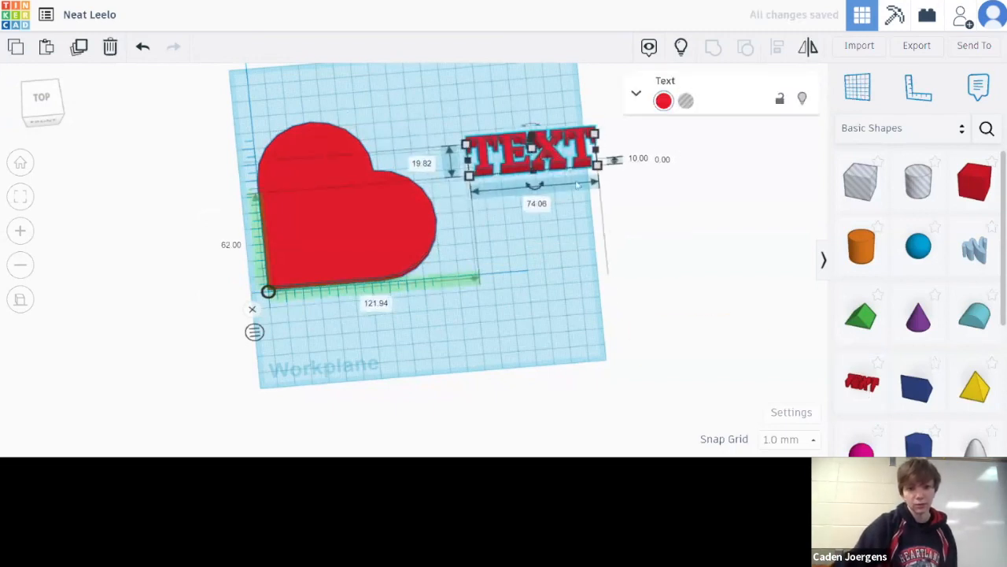
{"action": "left_click_drag", "start_coordinate": [537, 189], "coordinate": [540, 191]}
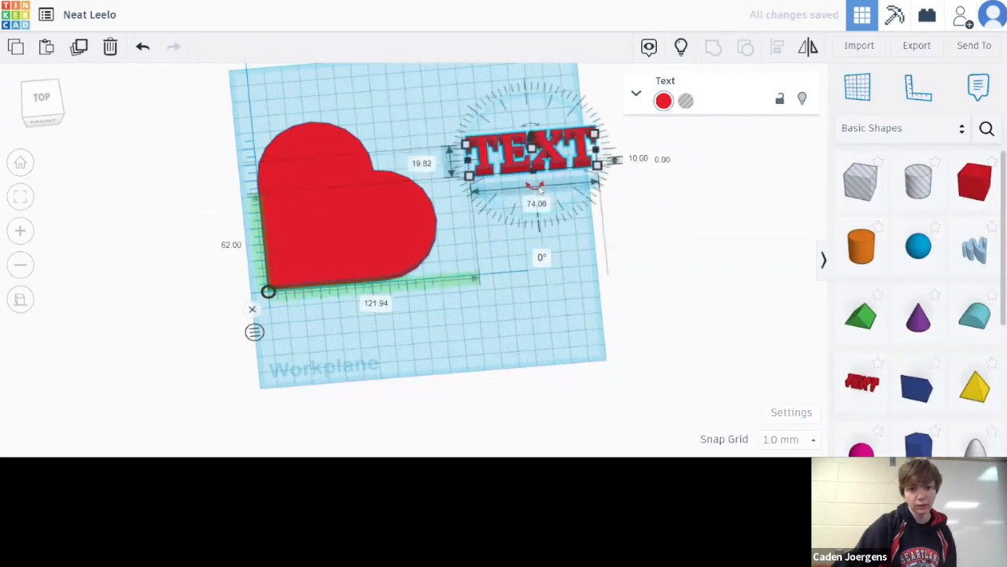
{"action": "left_click", "coordinate": [541, 259]}
{"action": "type", "text": "45"}
{"action": "key", "text": "Return"}
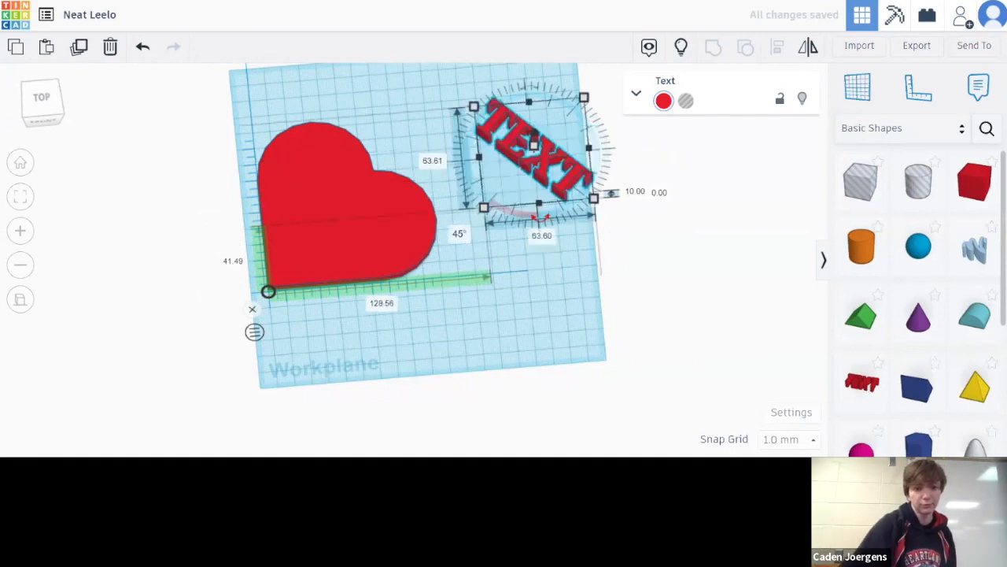
{"action": "left_click", "coordinate": [454, 201]}
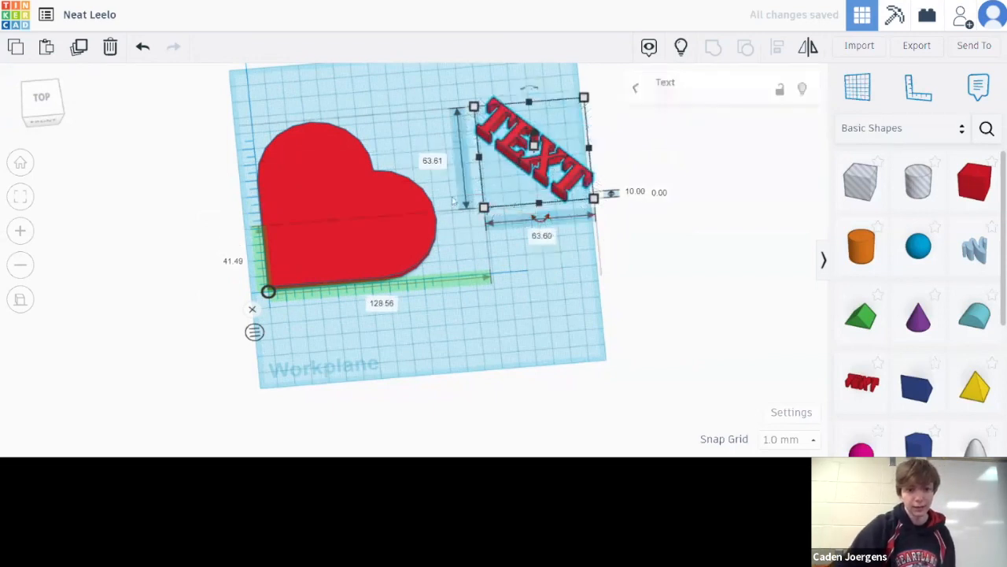
Step: Move the rotated text onto the heart lid near the ruler's origin
{"action": "left_click", "coordinate": [612, 263]}
{"action": "left_click_drag", "start_coordinate": [567, 189], "coordinate": [364, 253]}
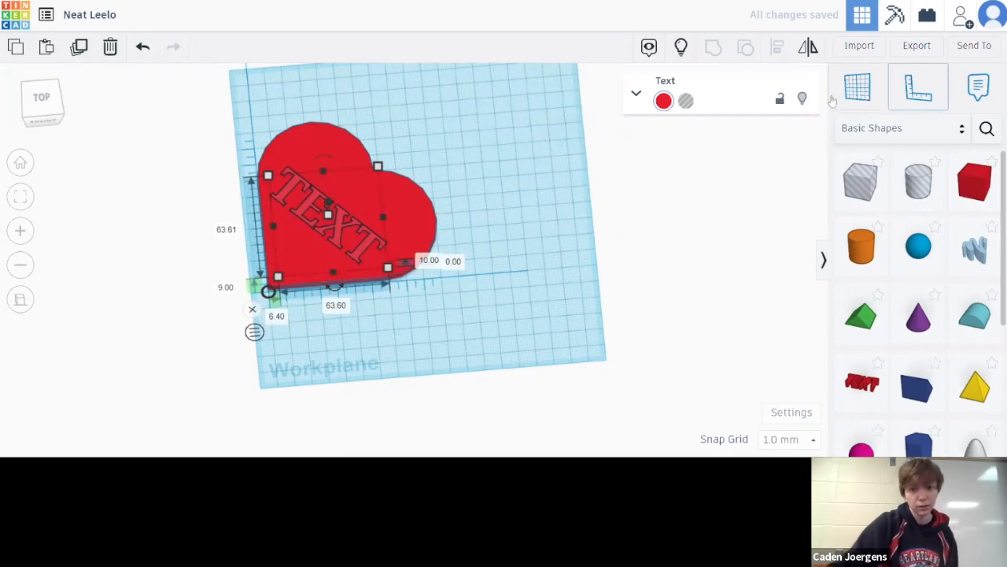
Step: Change the text's wording to "I Love U" and give it a pale yellow solid colour
{"action": "left_click", "coordinate": [728, 111]}
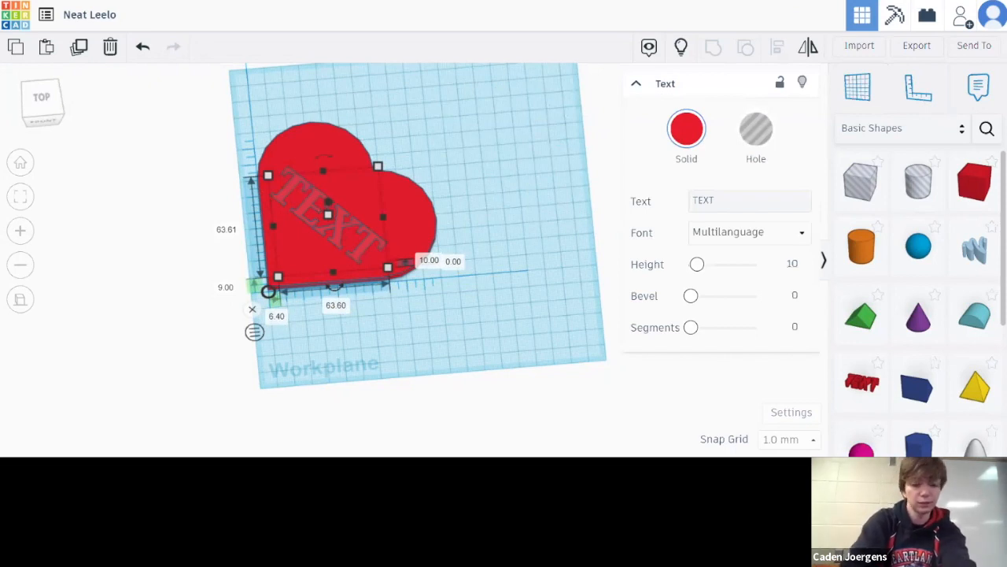
{"action": "left_click", "coordinate": [723, 200]}
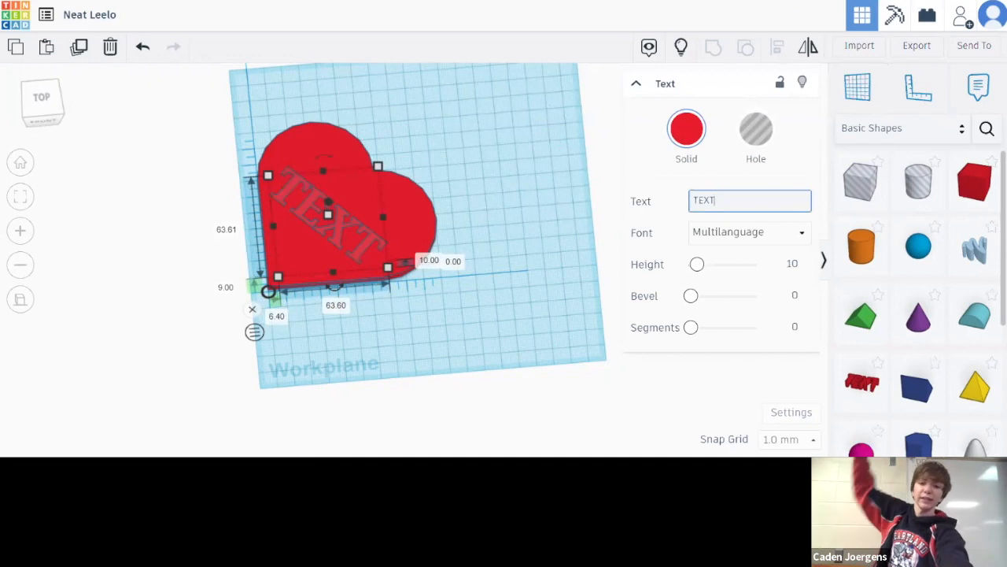
{"action": "key", "text": "BackSpace"}
{"action": "key", "text": "BackSpace"}
{"action": "key", "text": "BackSpace"}
{"action": "key", "text": "BackSpace"}
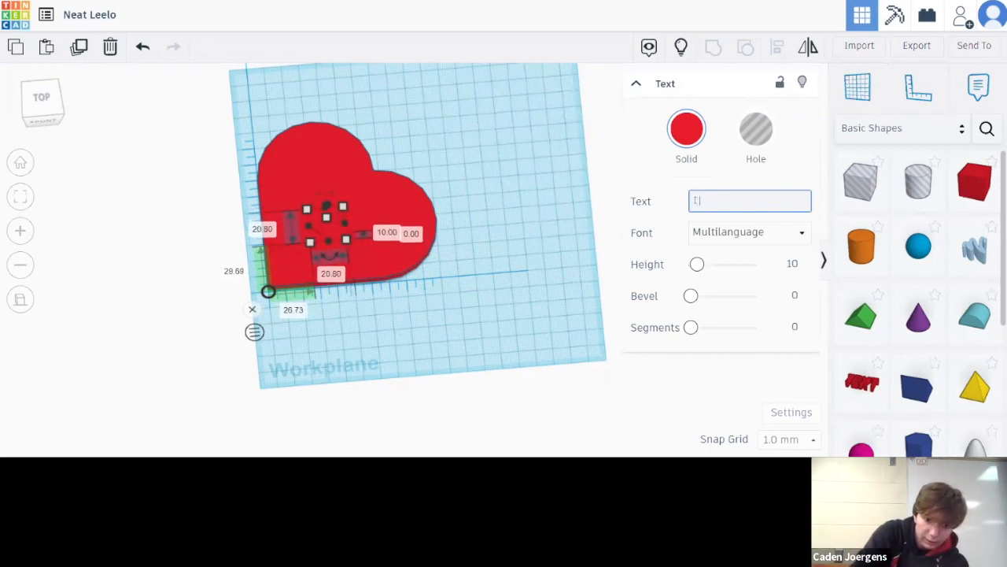
{"action": "type", "text": "Love U"}
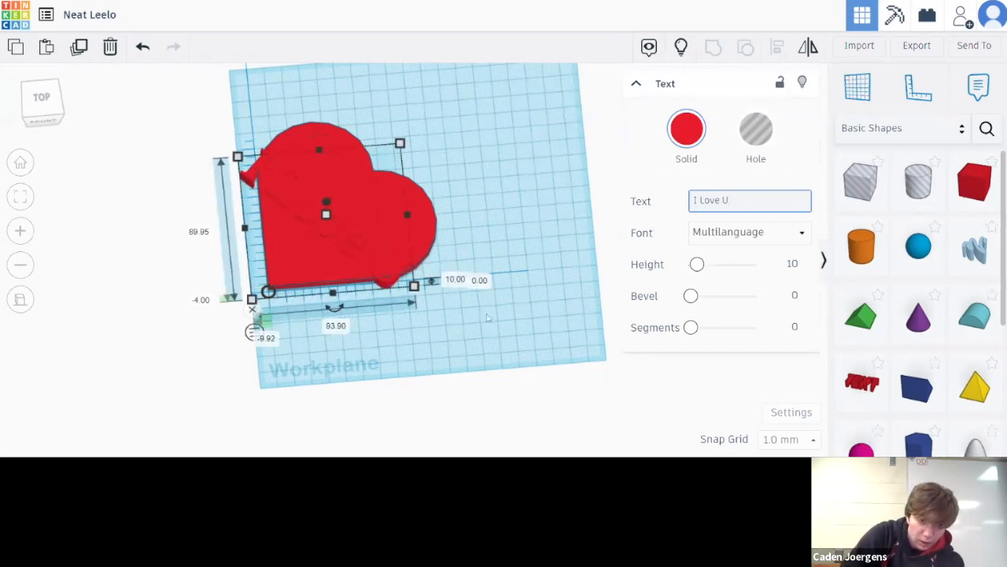
{"action": "left_click", "coordinate": [685, 140]}
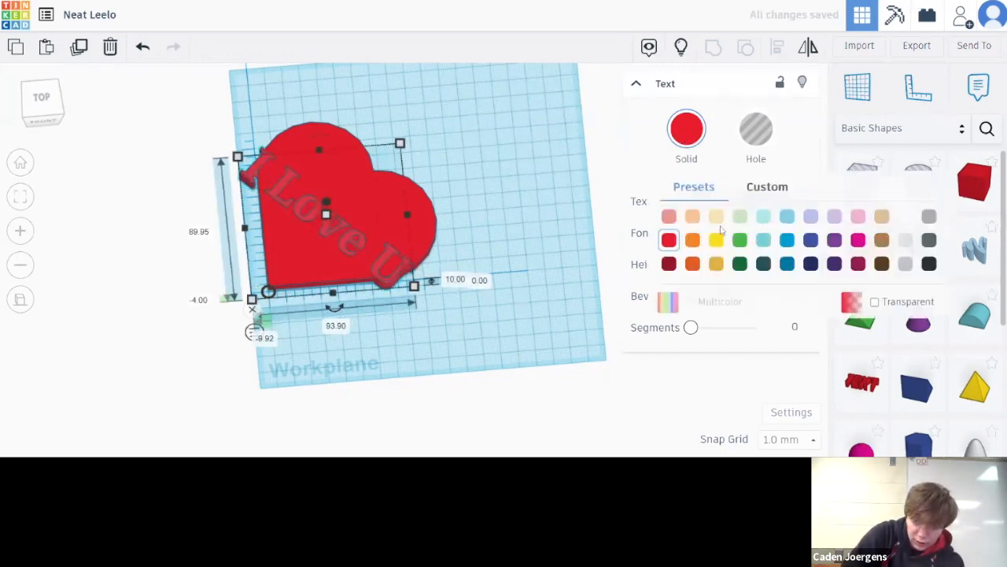
{"action": "left_click", "coordinate": [716, 217]}
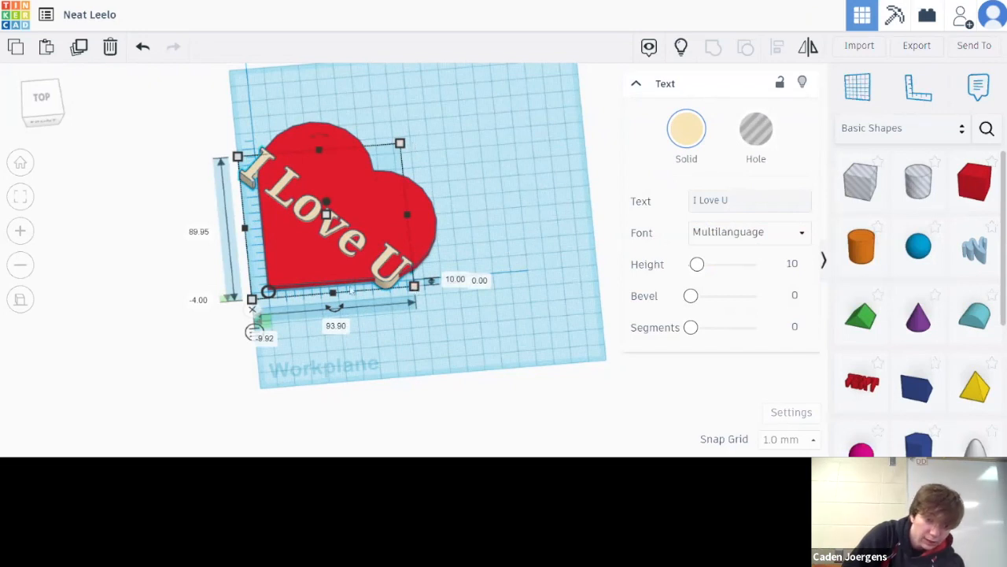
{"action": "left_click_drag", "start_coordinate": [333, 293], "coordinate": [424, 288]}
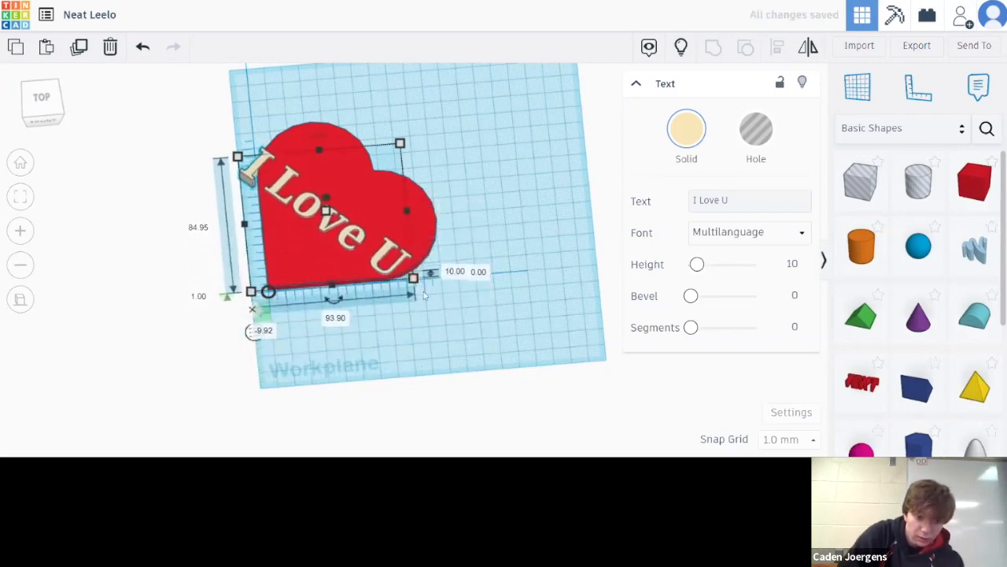
{"action": "key", "text": "ctrl+z"}
{"action": "mouse_move", "coordinate": [415, 290]}
{"action": "left_mouse_down"}
{"action": "mouse_move", "coordinate": [384, 233]}
{"action": "mouse_move", "coordinate": [446, 314]}
{"action": "mouse_move", "coordinate": [433, 345]}
{"action": "mouse_move", "coordinate": [466, 230]}
{"action": "mouse_move", "coordinate": [520, 170]}
{"action": "mouse_move", "coordinate": [469, 393]}
{"action": "mouse_move", "coordinate": [521, 198]}
{"action": "mouse_move", "coordinate": [509, 282]}
{"action": "mouse_move", "coordinate": [491, 293]}
{"action": "mouse_move", "coordinate": [487, 201]}
{"action": "mouse_move", "coordinate": [432, 203]}
{"action": "mouse_move", "coordinate": [404, 239]}
{"action": "mouse_move", "coordinate": [417, 303]}
{"action": "left_mouse_up"}
{"action": "key", "text": "ctrl+z"}
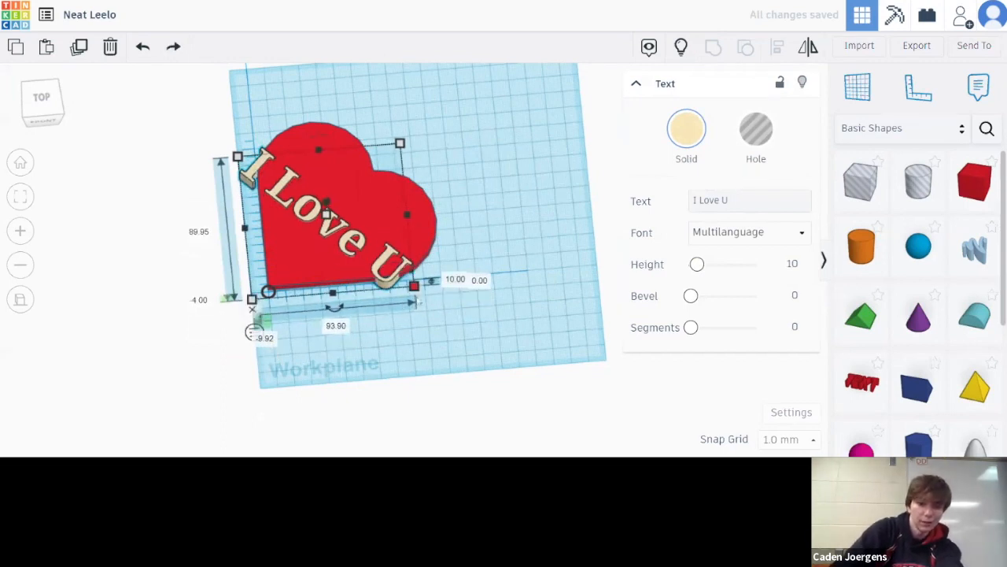
Step: Scale the "I Love U" text down to about 64 by 64 mm within the lid and set its height to 3 mm
{"action": "left_click_drag", "start_coordinate": [414, 286], "coordinate": [346, 242]}
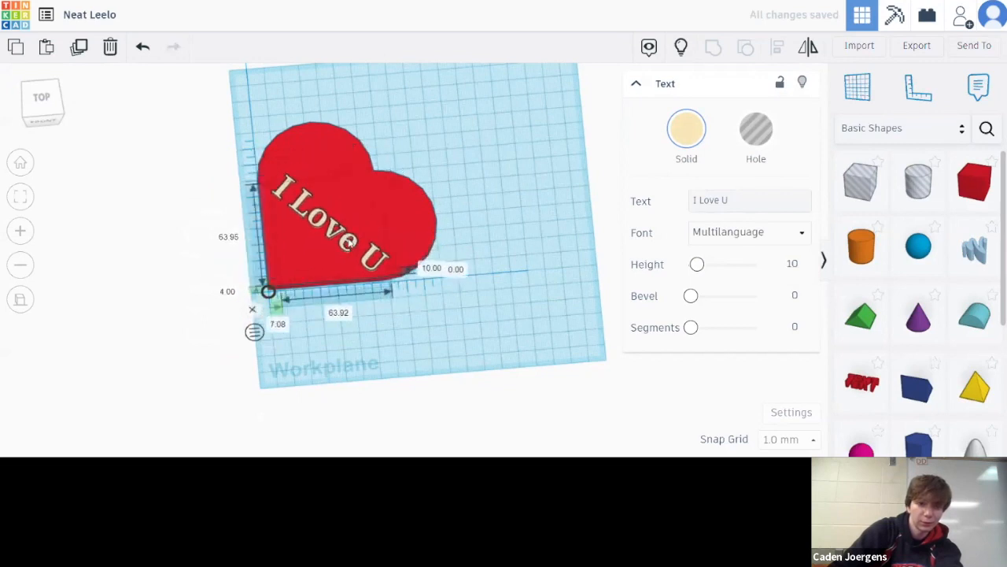
{"action": "right_click_drag", "start_coordinate": [369, 303], "coordinate": [377, 238]}
{"action": "mouse_move", "coordinate": [383, 272]}
{"action": "right_mouse_down"}
{"action": "mouse_move", "coordinate": [373, 299]}
{"action": "mouse_move", "coordinate": [377, 268]}
{"action": "mouse_move", "coordinate": [395, 280]}
{"action": "right_mouse_up"}
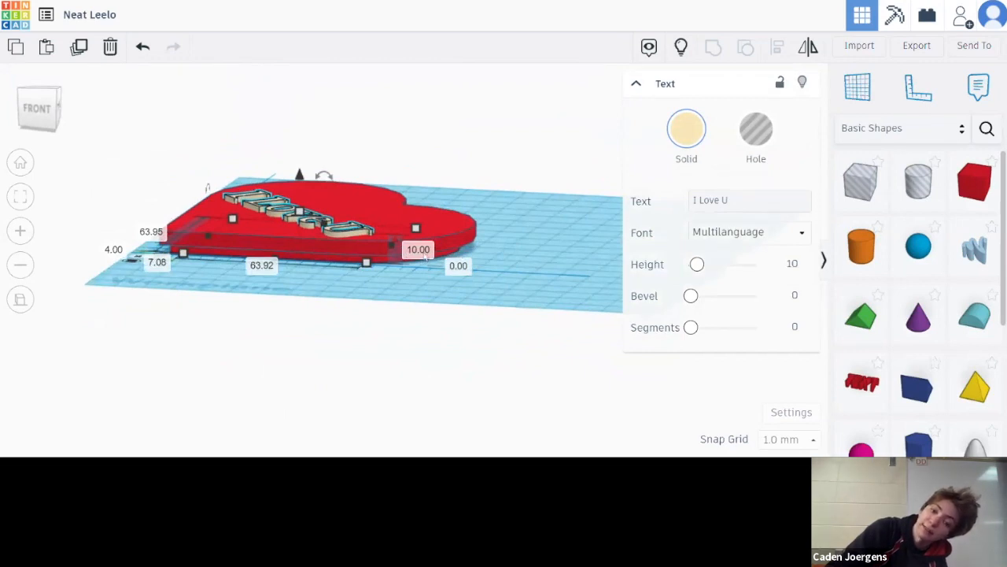
{"action": "left_click", "coordinate": [421, 251]}
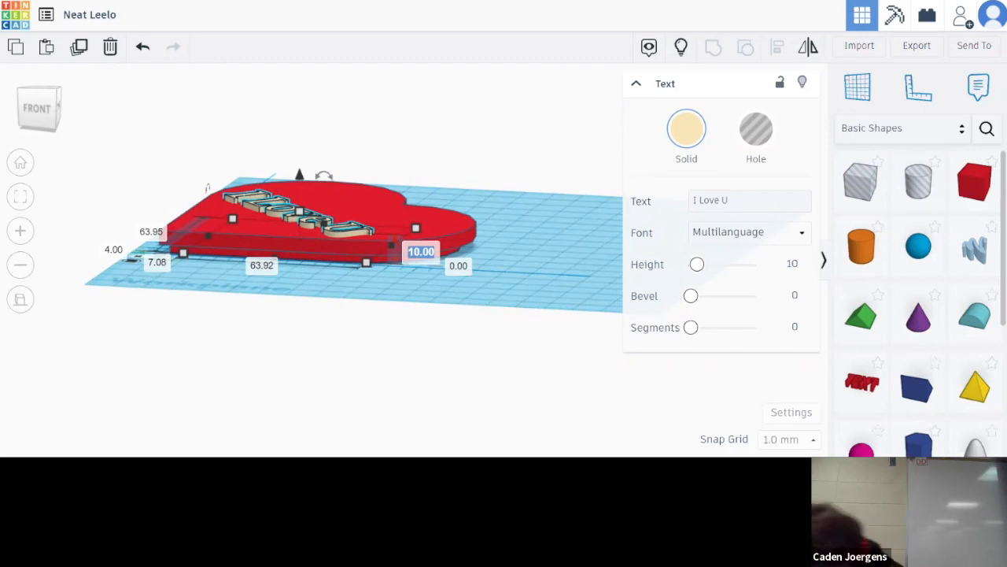
{"action": "type", "text": "3"}
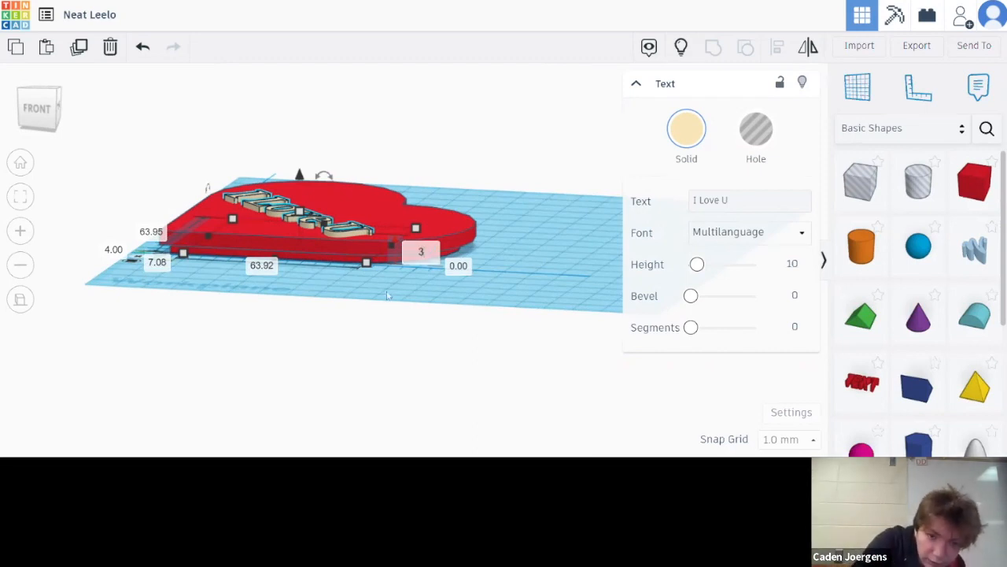
{"action": "key", "text": "Return"}
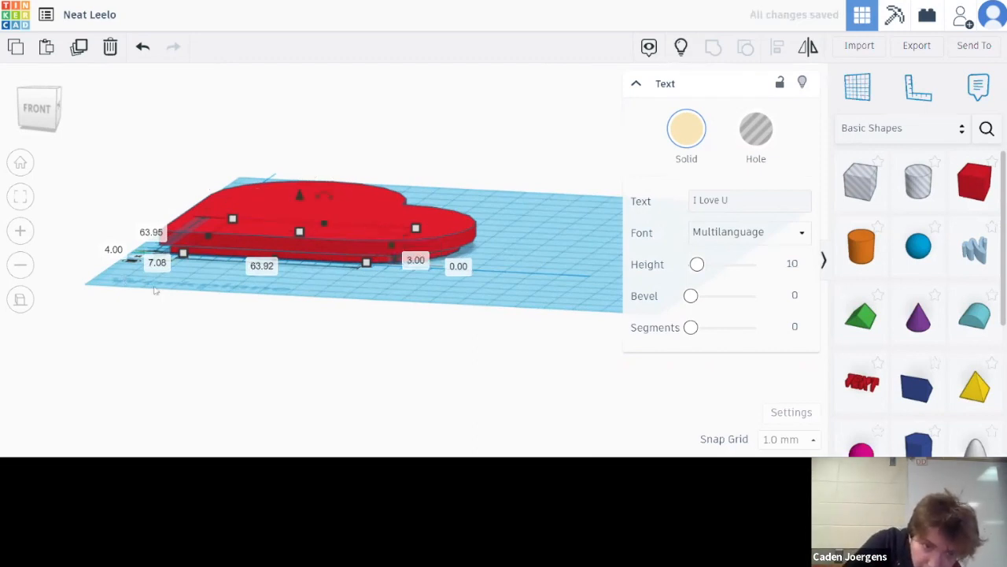
Step: Raise the "I Love U" text to 7 mm above the workplane
{"action": "left_click", "coordinate": [464, 268]}
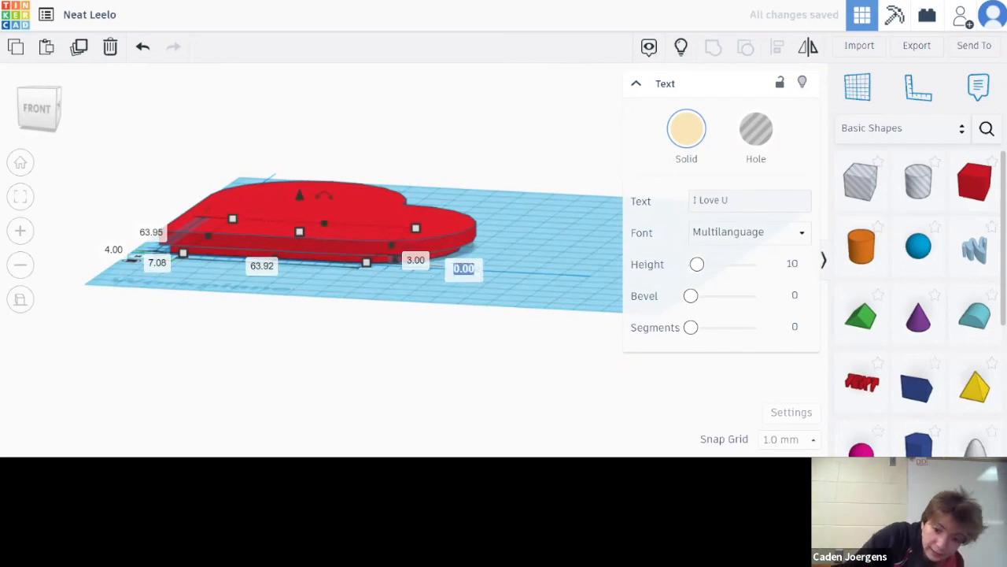
{"action": "type", "text": "7"}
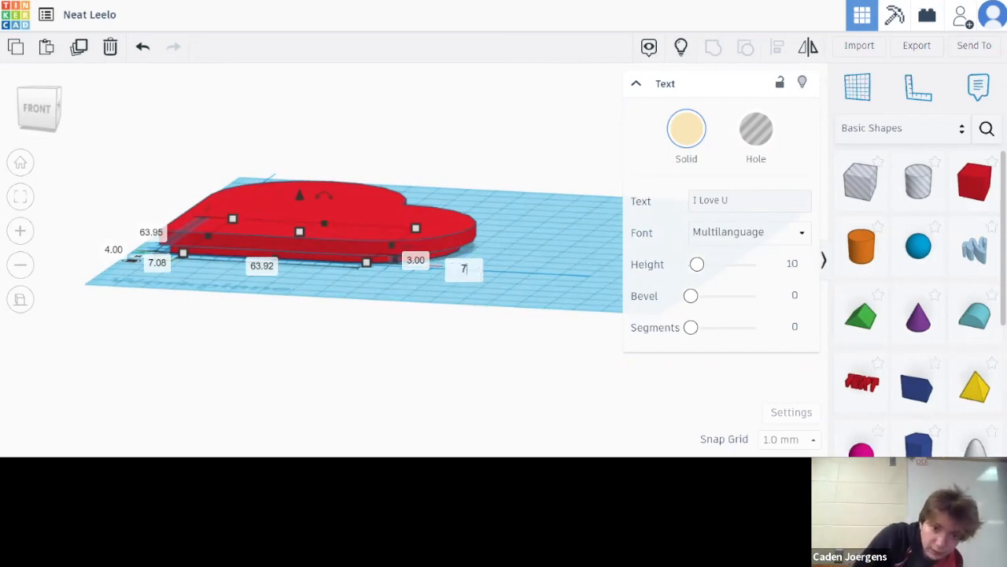
{"action": "key", "text": "Return"}
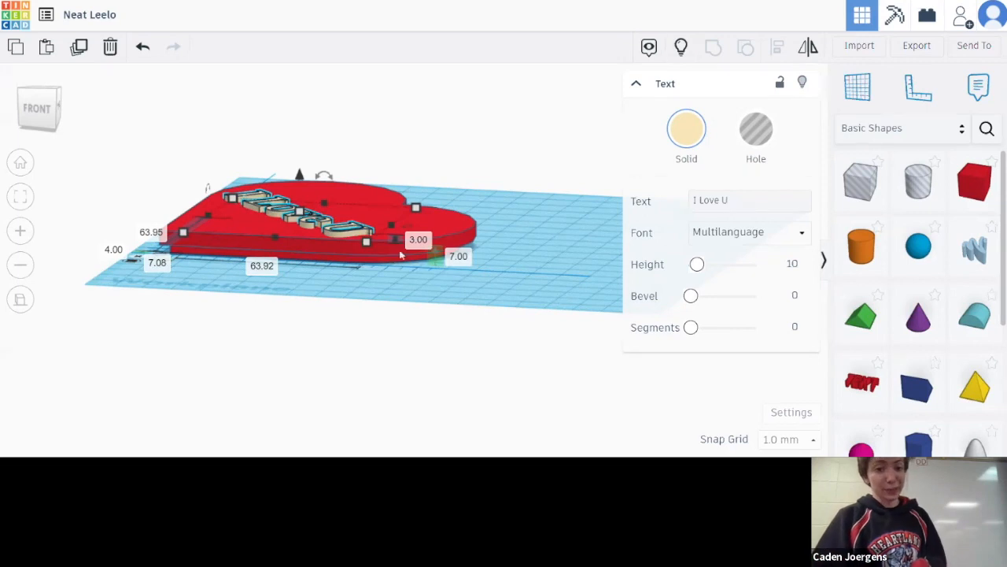
{"action": "mouse_move", "coordinate": [527, 324]}
{"action": "right_mouse_down"}
{"action": "mouse_move", "coordinate": [531, 294]}
{"action": "mouse_move", "coordinate": [524, 328]}
{"action": "right_mouse_up"}
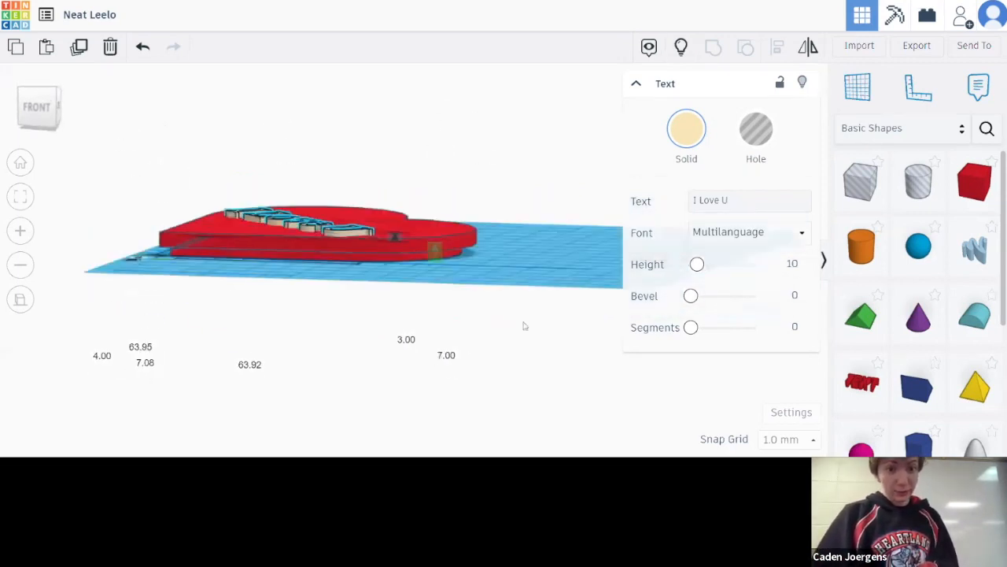
{"action": "left_click", "coordinate": [387, 312]}
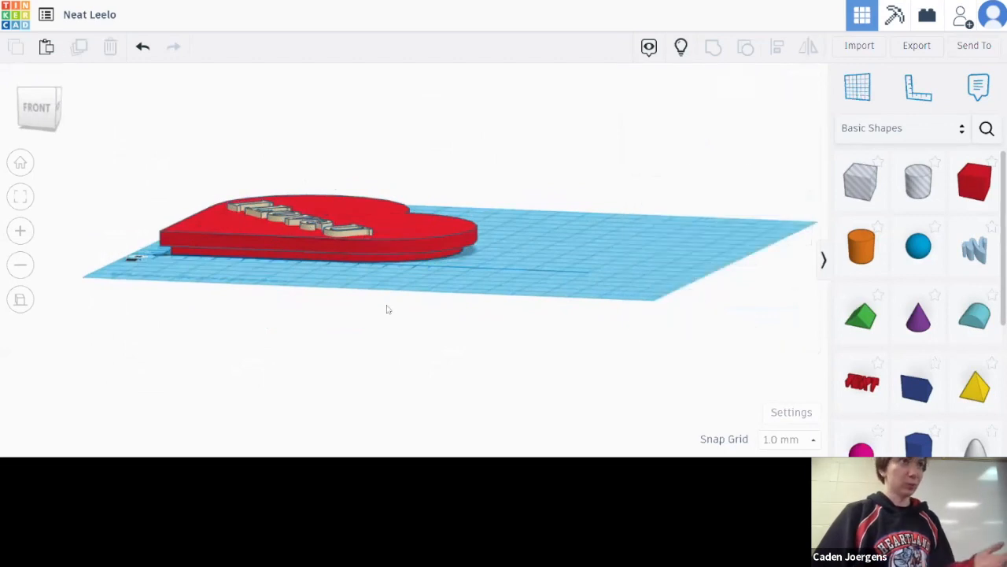
Step: Select the heart lid together with the "I Love U" text and group them into one shape
{"action": "right_click_drag", "start_coordinate": [178, 321], "coordinate": [308, 383]}
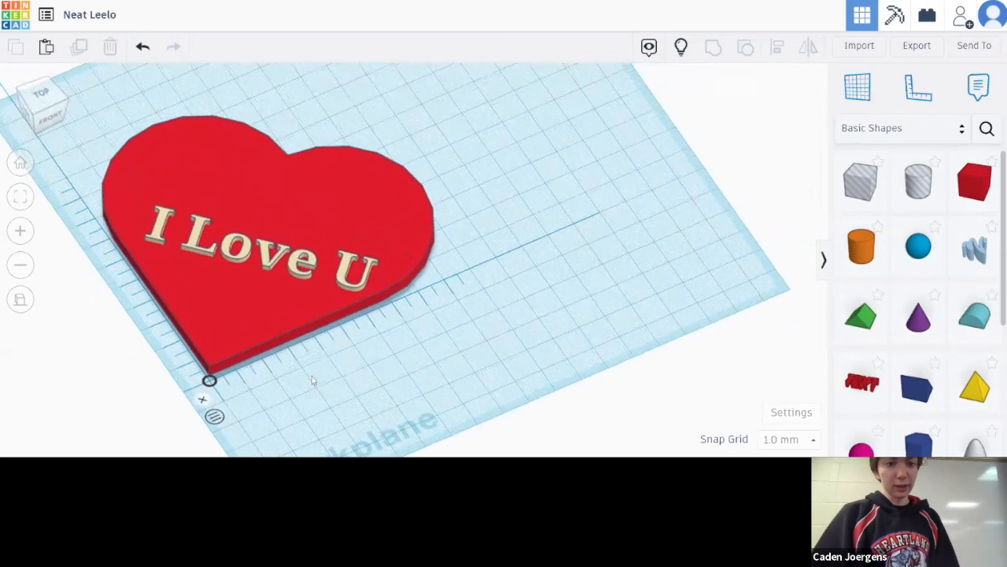
{"action": "left_click_drag", "start_coordinate": [547, 384], "coordinate": [91, 192]}
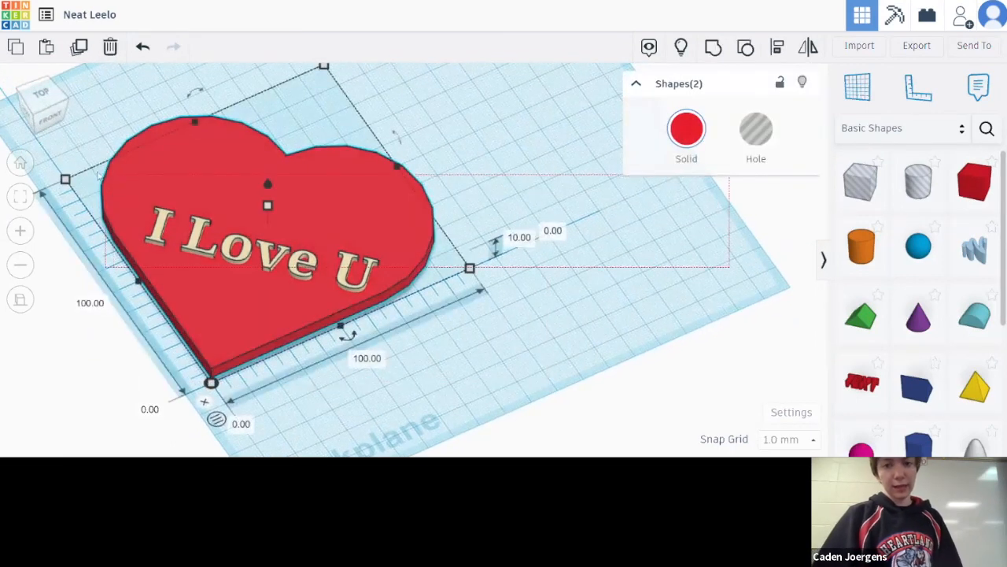
{"action": "left_click", "coordinate": [713, 48]}
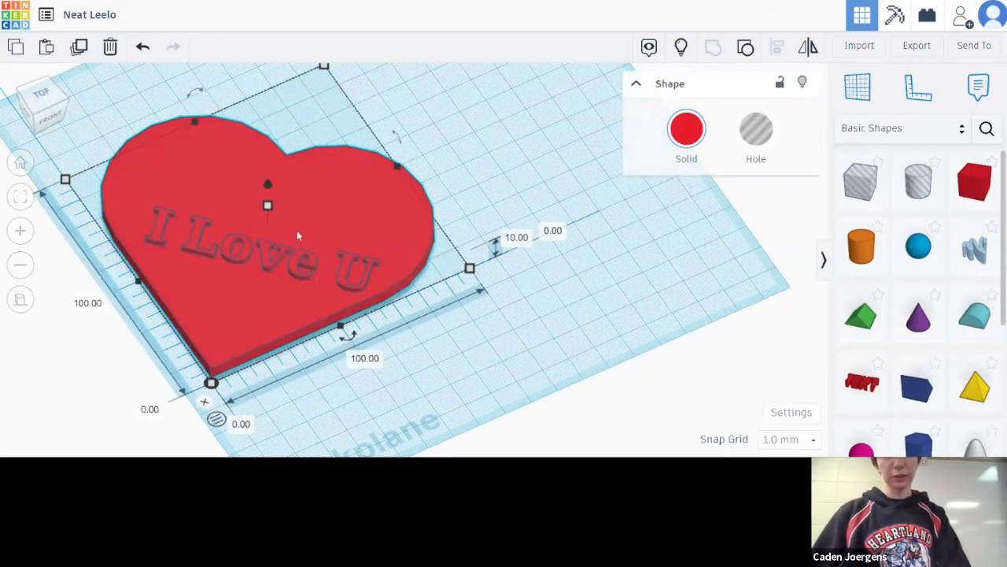
{"action": "left_click", "coordinate": [681, 46]}
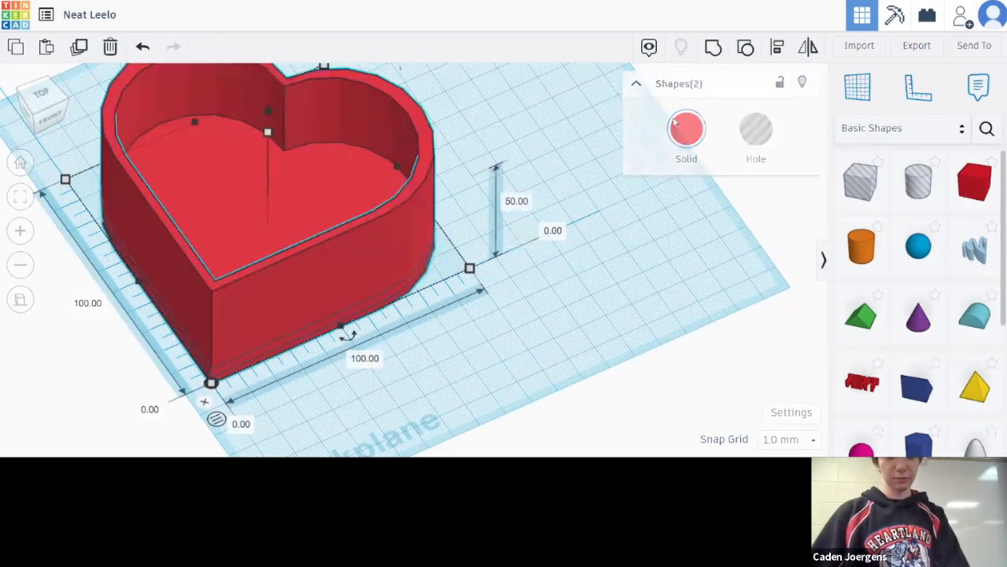
{"action": "key", "text": "ctrl+z"}
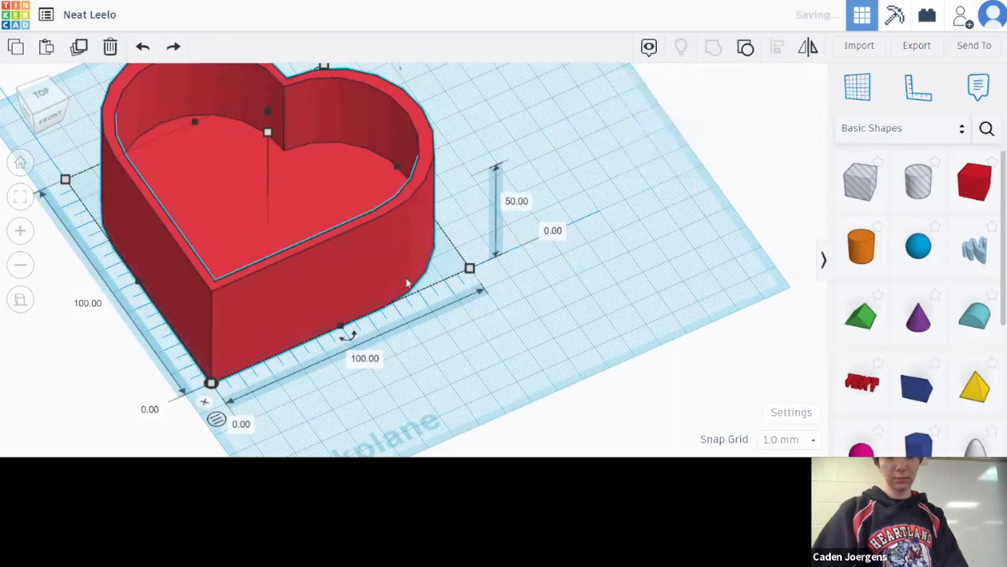
{"action": "key", "text": "ctrl+d"}
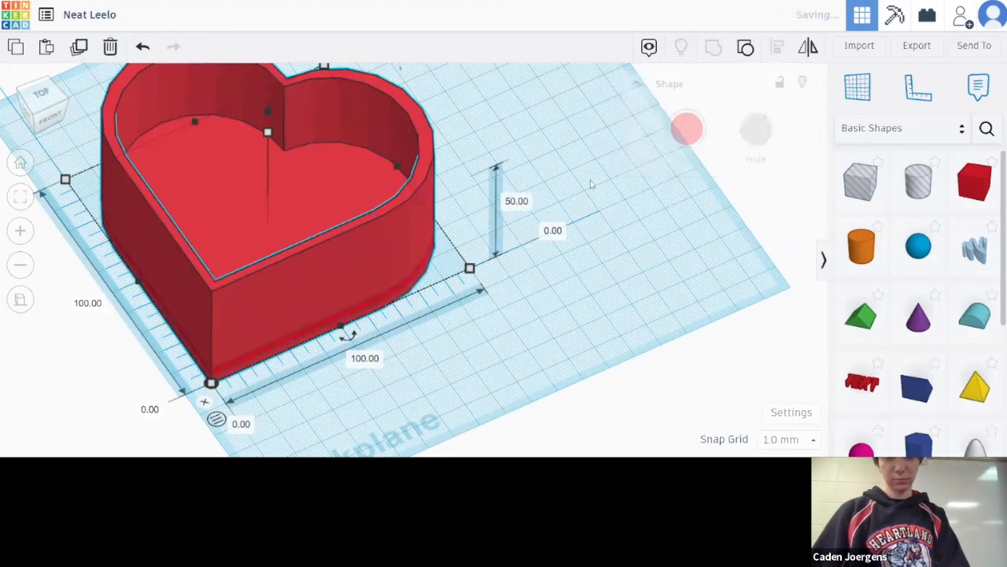
{"action": "left_click", "coordinate": [713, 47]}
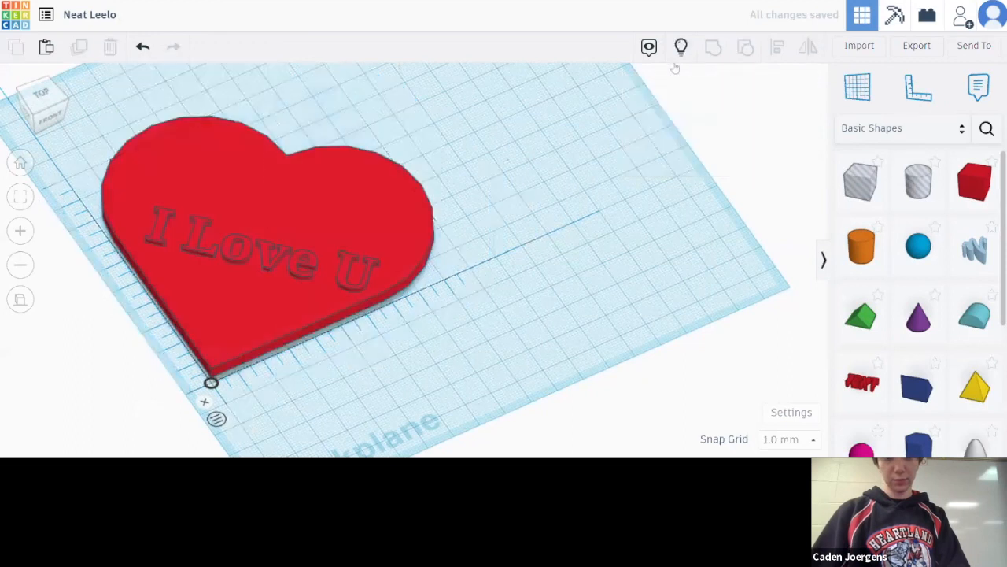
Step: Move the grouped lid away from the ruler's origin, to about 122 mm along one axis and -49 mm along the other
{"action": "left_click_drag", "start_coordinate": [296, 216], "coordinate": [515, 216]}
{"action": "left_click", "coordinate": [366, 132]}
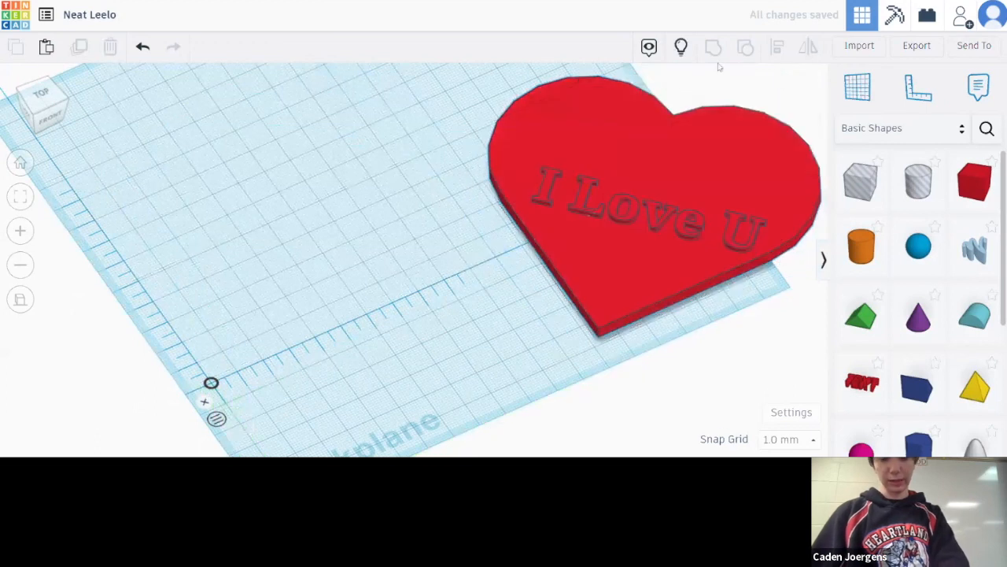
Step: Show the hidden heart box and hide the lettered lid instead
{"action": "left_click", "coordinate": [681, 46]}
{"action": "left_click", "coordinate": [658, 158]}
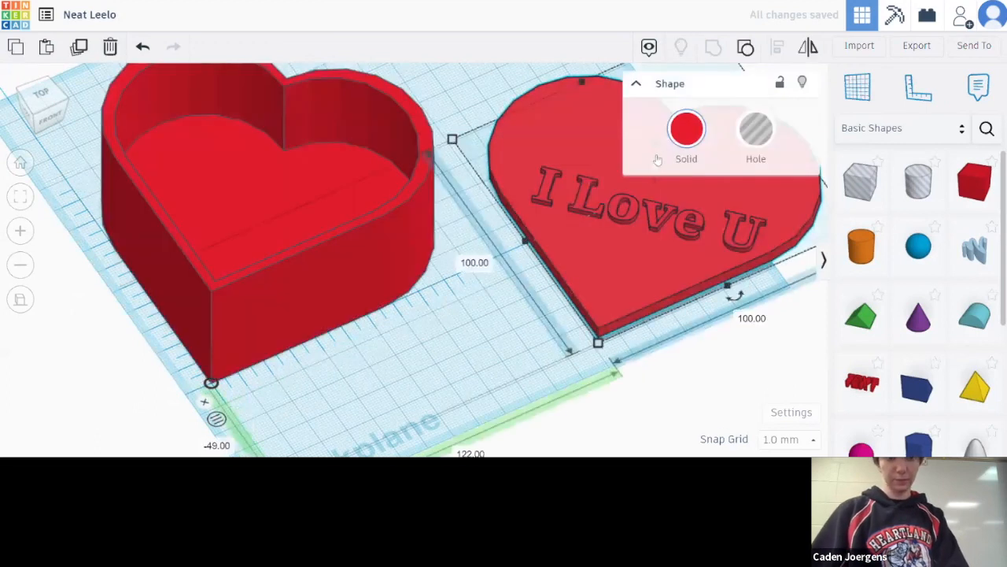
{"action": "key", "text": "h"}
Step: Place a Box shape on the workplane beside the heart box, about 171 mm and 39 mm from the ruler's origin
{"action": "right_click_drag", "start_coordinate": [618, 312], "coordinate": [580, 244]}
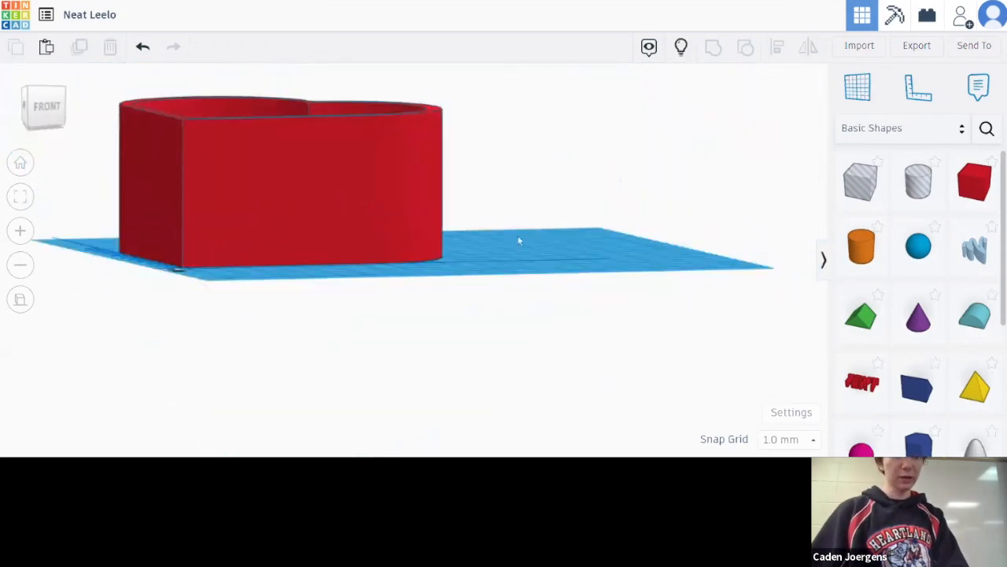
{"action": "left_click", "coordinate": [44, 110]}
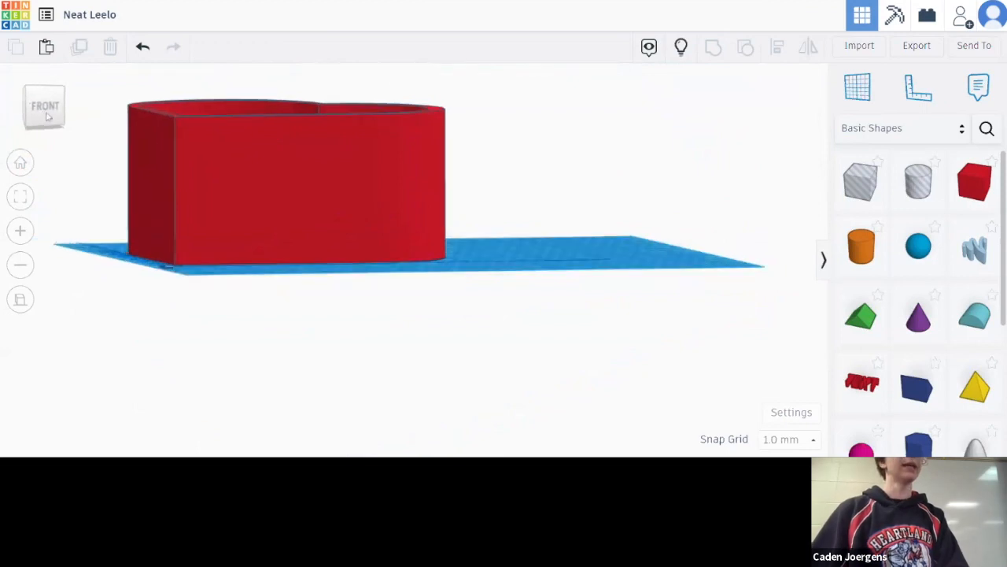
{"action": "right_click_drag", "start_coordinate": [502, 218], "coordinate": [485, 263]}
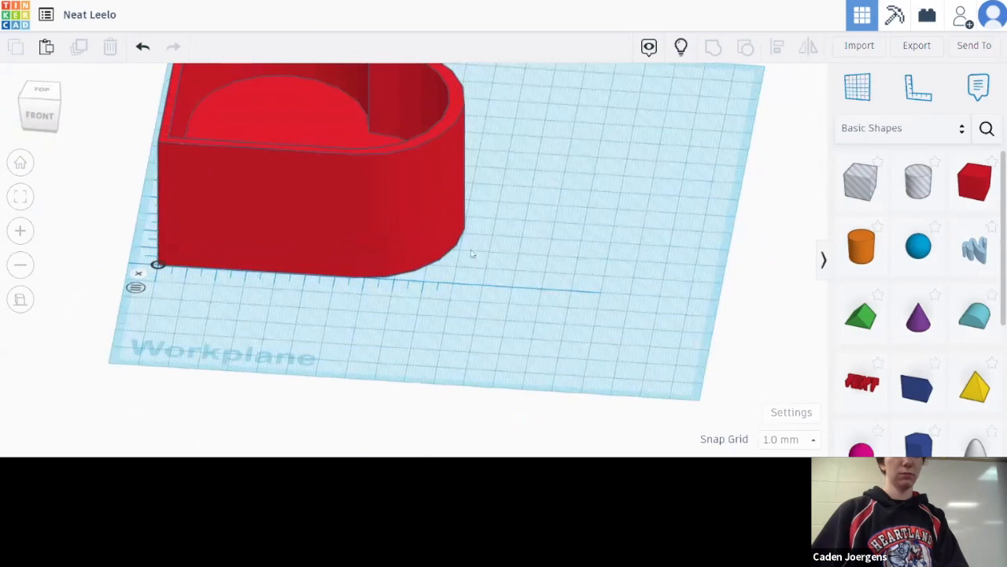
{"action": "left_click", "coordinate": [39, 118]}
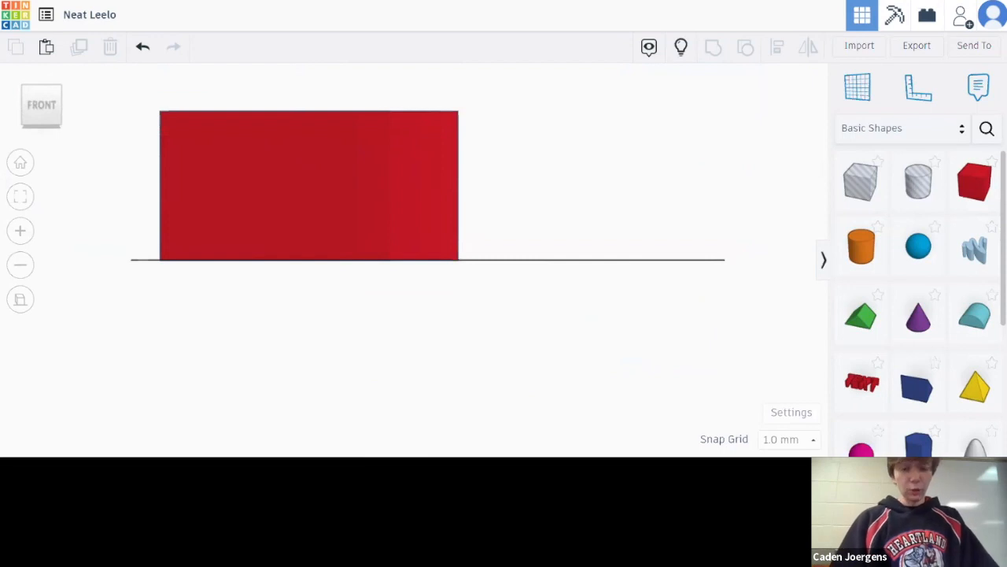
{"action": "left_click_drag", "start_coordinate": [659, 176], "coordinate": [619, 207]}
{"action": "right_click_drag", "start_coordinate": [646, 173], "coordinate": [617, 211]}
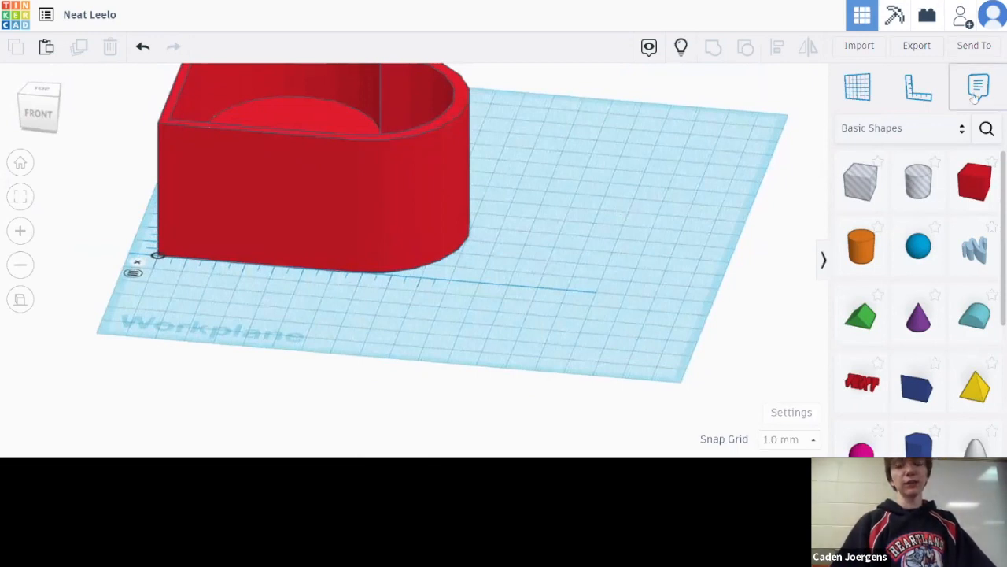
{"action": "left_click_drag", "start_coordinate": [968, 193], "coordinate": [703, 213]}
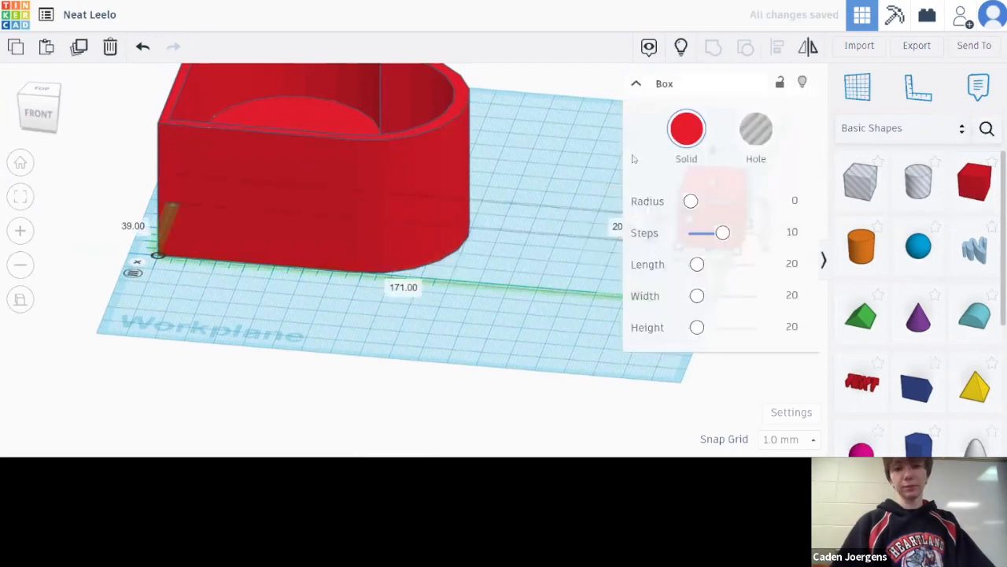
Step: Change the heart box's solid colour from red to pale green
{"action": "left_click", "coordinate": [324, 175]}
{"action": "left_click", "coordinate": [698, 119]}
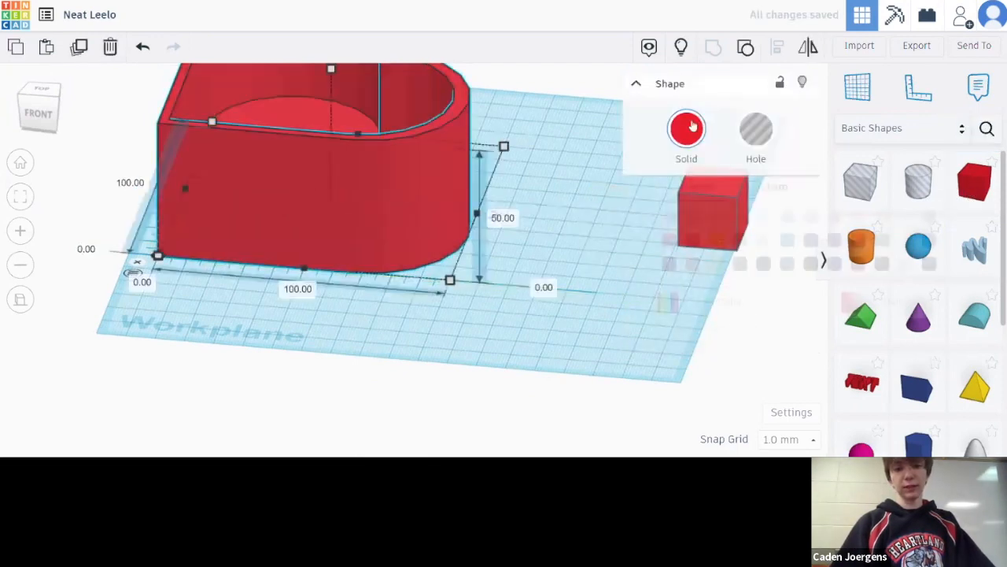
{"action": "left_click", "coordinate": [739, 217]}
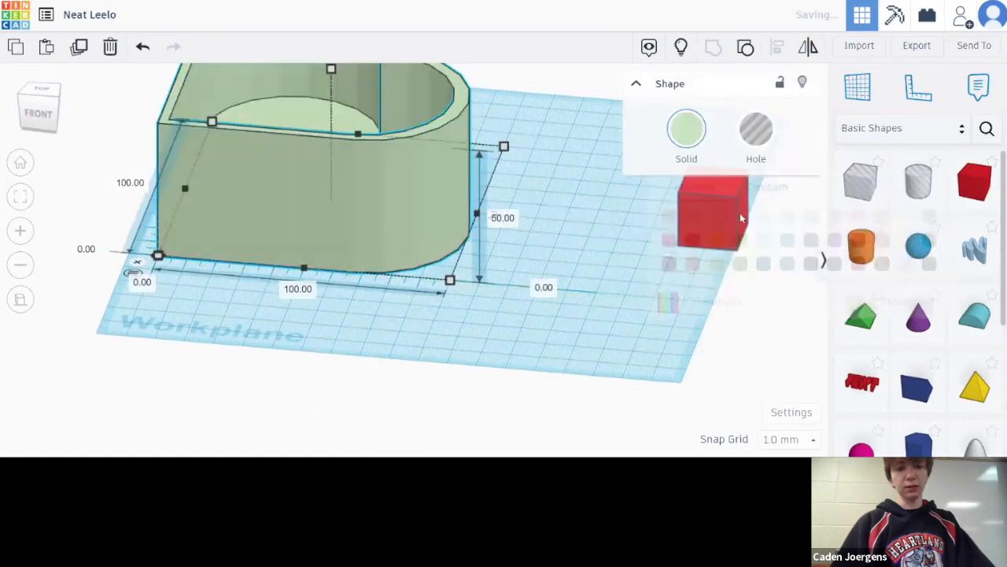
Step: Move the small red box in front of the heart box, about 107 mm and -50 mm from the ruler's origin, and delete it
{"action": "left_click", "coordinate": [612, 192]}
{"action": "left_click_drag", "start_coordinate": [708, 222], "coordinate": [474, 324]}
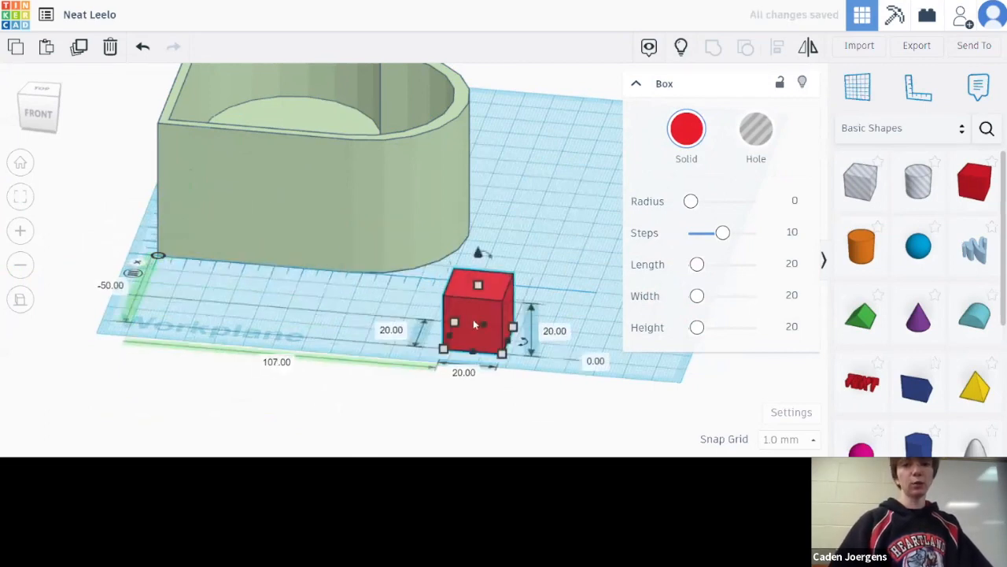
{"action": "key", "text": "Delete"}
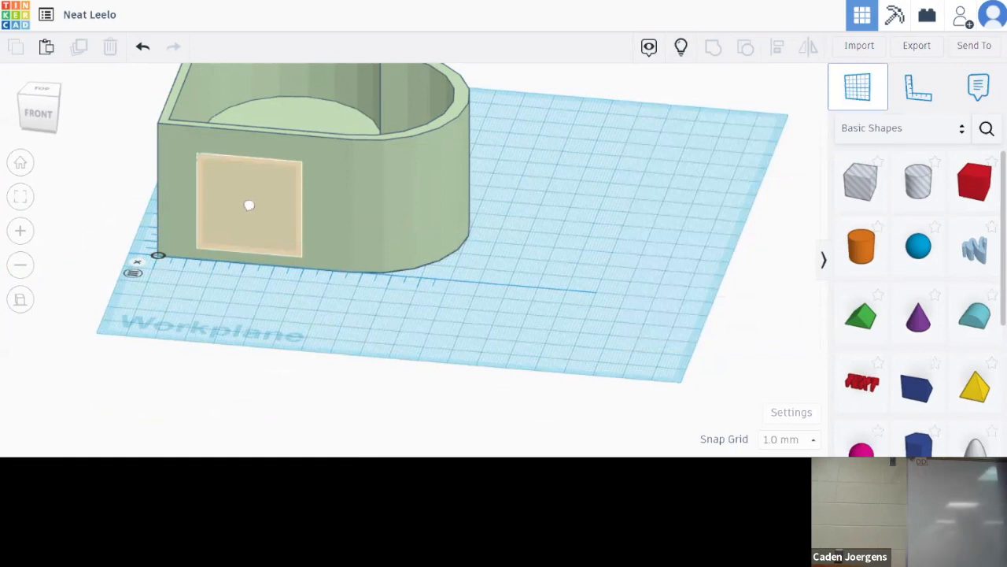
Step: Place a new workplane on the flat front side of the heart box
{"action": "left_click_drag", "start_coordinate": [248, 204], "coordinate": [262, 71]}
{"action": "right_click_drag", "start_coordinate": [288, 117], "coordinate": [149, 97]}
{"action": "mouse_move", "coordinate": [149, 96]}
{"action": "left_mouse_down"}
{"action": "mouse_move", "coordinate": [185, 76]}
{"action": "mouse_move", "coordinate": [383, 85]}
{"action": "mouse_move", "coordinate": [407, 97]}
{"action": "mouse_move", "coordinate": [369, 102]}
{"action": "mouse_move", "coordinate": [404, 97]}
{"action": "mouse_move", "coordinate": [308, 187]}
{"action": "mouse_move", "coordinate": [304, 168]}
{"action": "left_mouse_up"}
{"action": "right_click_drag", "start_coordinate": [366, 247], "coordinate": [499, 254]}
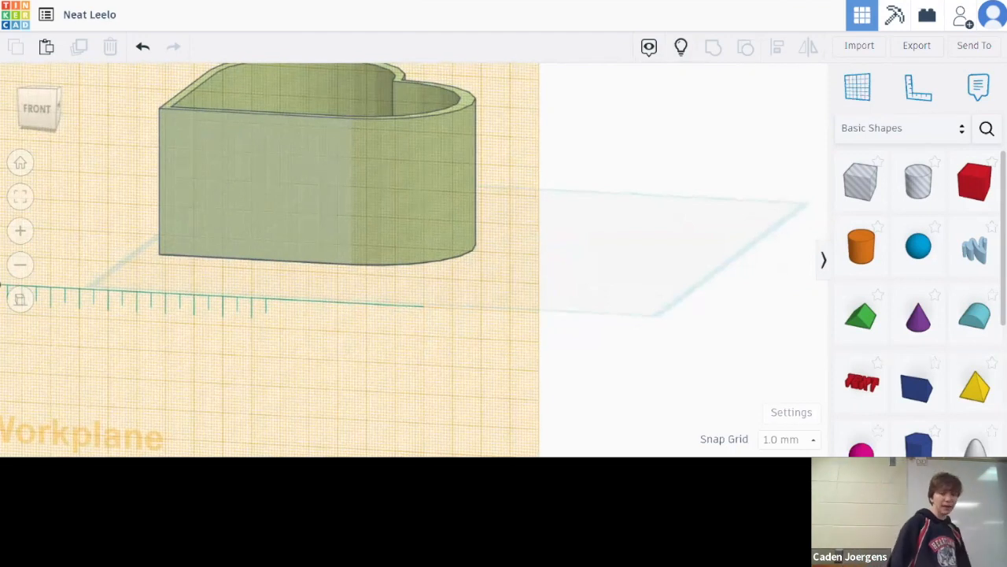
{"action": "right_click_drag", "start_coordinate": [558, 189], "coordinate": [621, 184]}
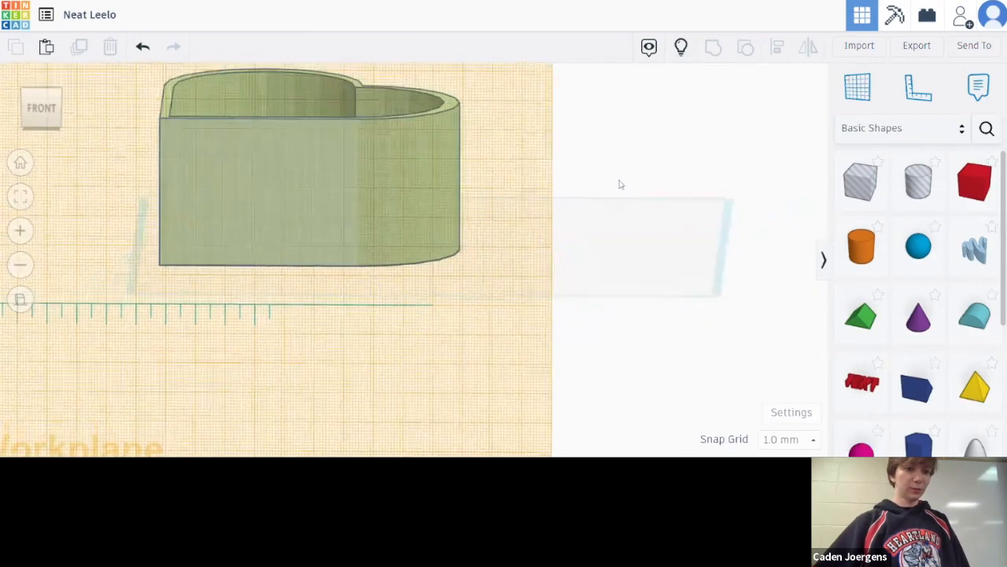
Step: Place the ruler's origin at the lower-left corner of the heart box's front side, viewed straight from the front
{"action": "left_click", "coordinate": [45, 115]}
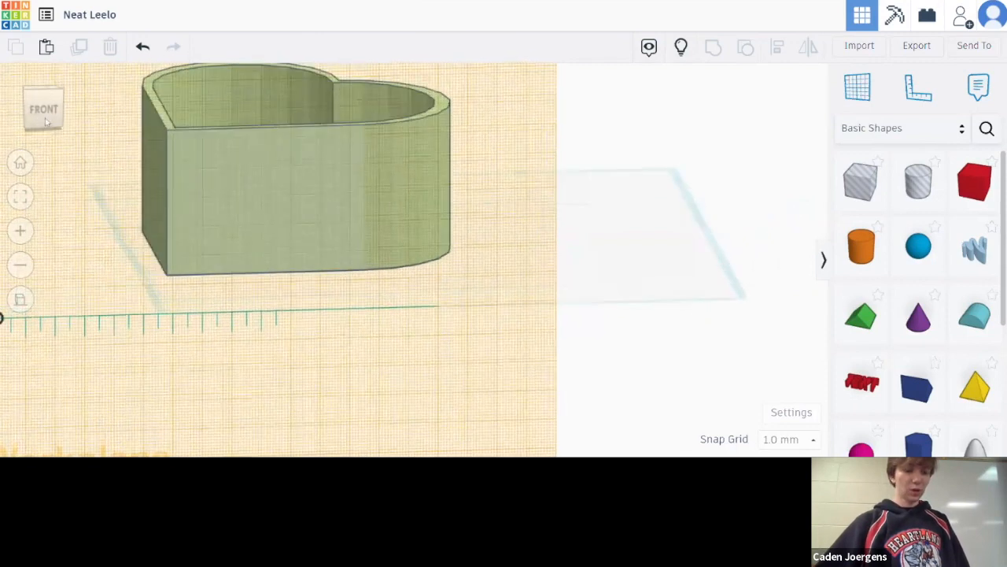
{"action": "scroll", "coordinate": [187, 218], "scroll_direction": "up", "scroll_amount": 3}
{"action": "middle_click_drag", "start_coordinate": [177, 282], "coordinate": [382, 343]}
{"action": "left_click", "coordinate": [918, 86]}
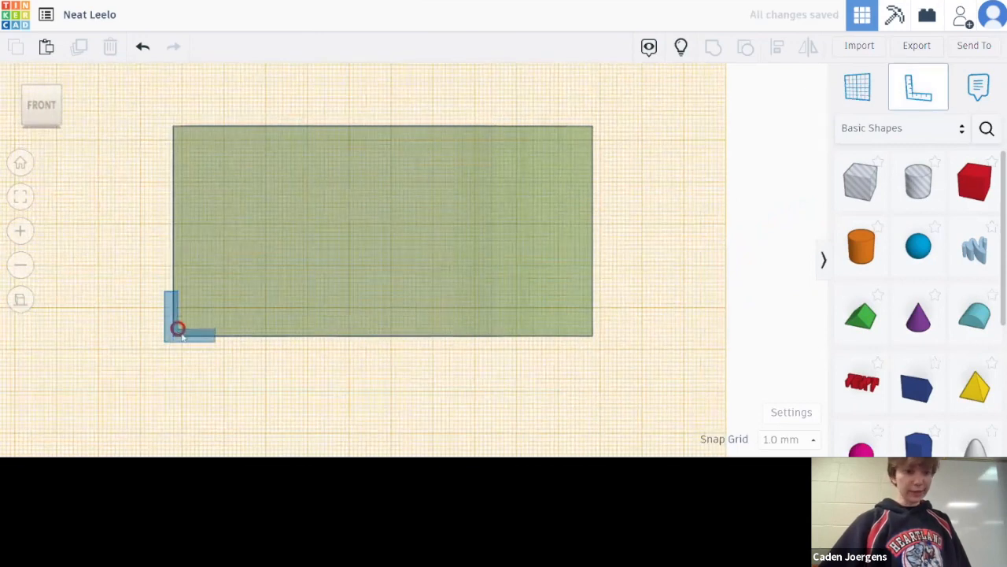
{"action": "scroll", "coordinate": [163, 371], "scroll_direction": "up", "scroll_amount": 2}
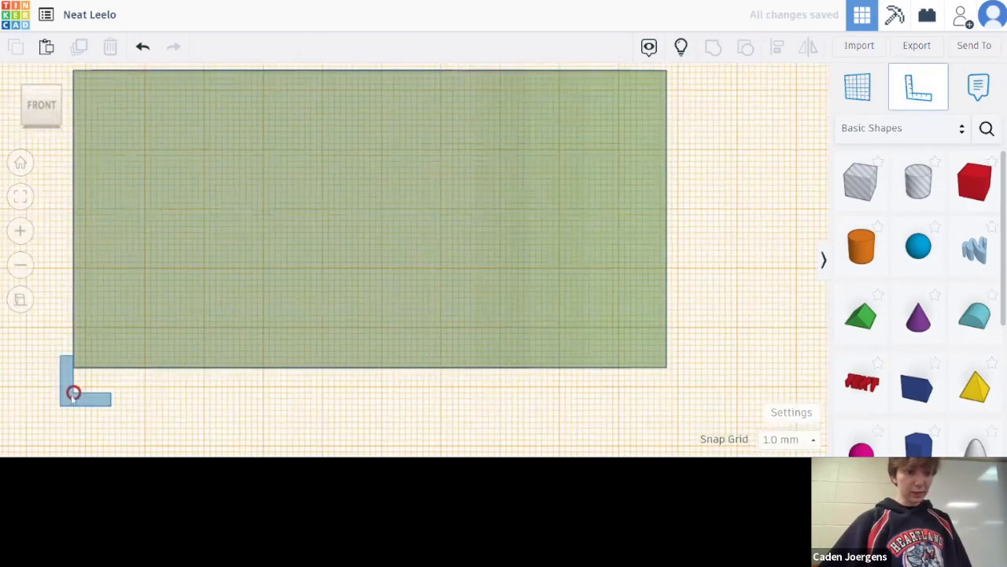
{"action": "middle_click_drag", "start_coordinate": [77, 392], "coordinate": [135, 374]}
{"action": "scroll", "coordinate": [130, 363], "scroll_direction": "up", "scroll_amount": 3}
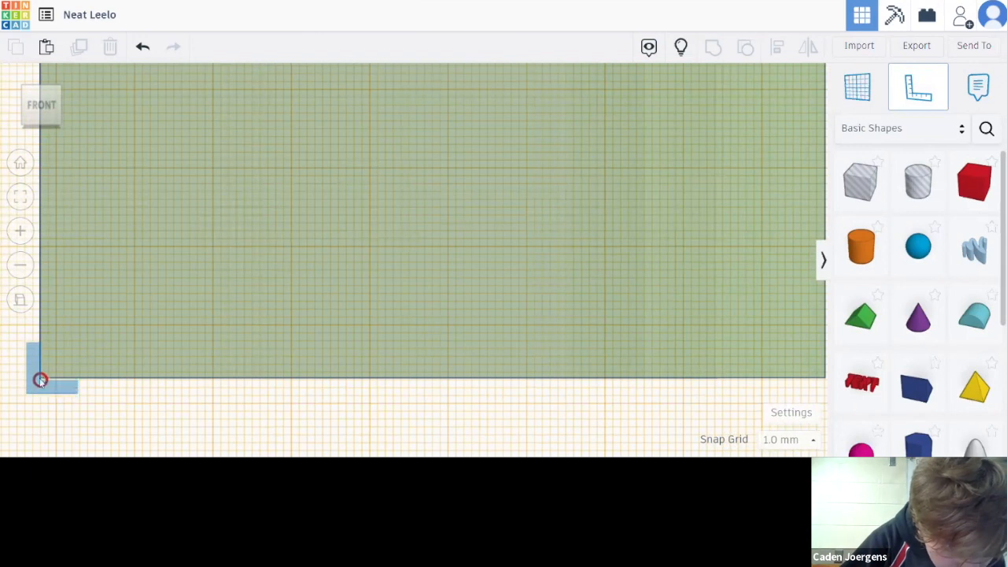
{"action": "left_click", "coordinate": [40, 380]}
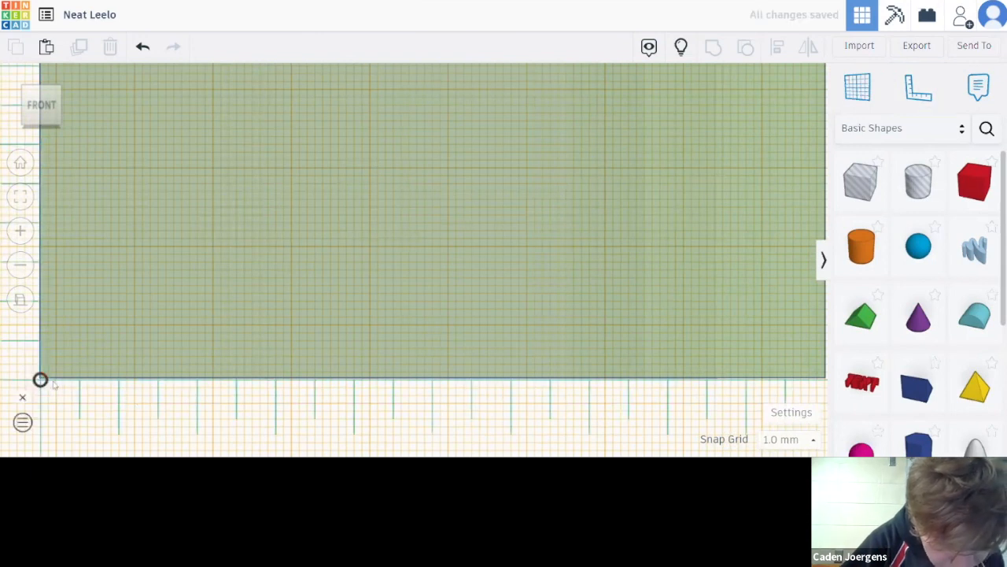
{"action": "scroll", "coordinate": [120, 393], "scroll_direction": "down", "scroll_amount": 5}
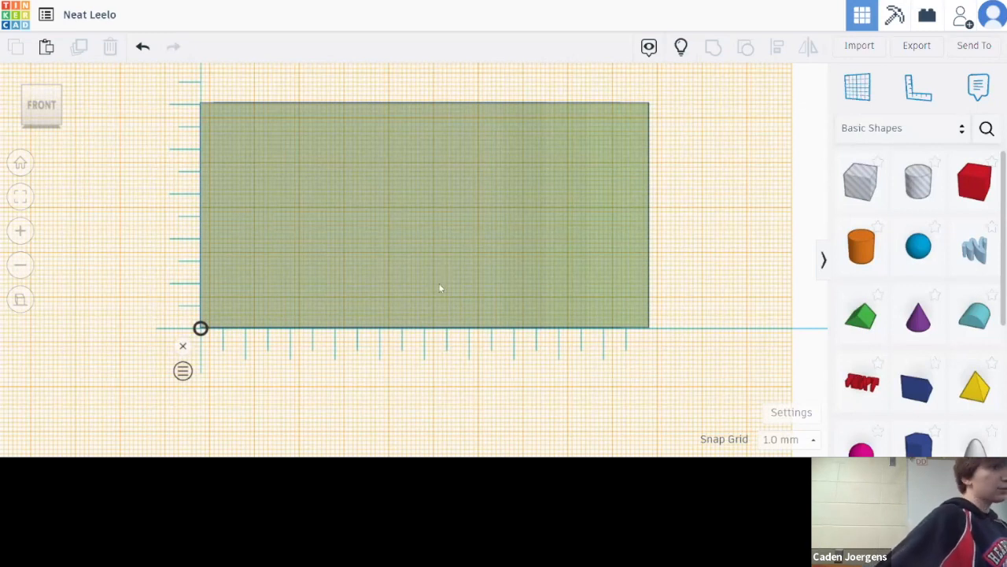
Step: Place a Box shape on the heart box's front side, about 31 mm across and 5 mm up from the ruler's origin
{"action": "mouse_move", "coordinate": [670, 290]}
{"action": "right_mouse_down"}
{"action": "mouse_move", "coordinate": [641, 320]}
{"action": "mouse_move", "coordinate": [661, 306]}
{"action": "right_mouse_up"}
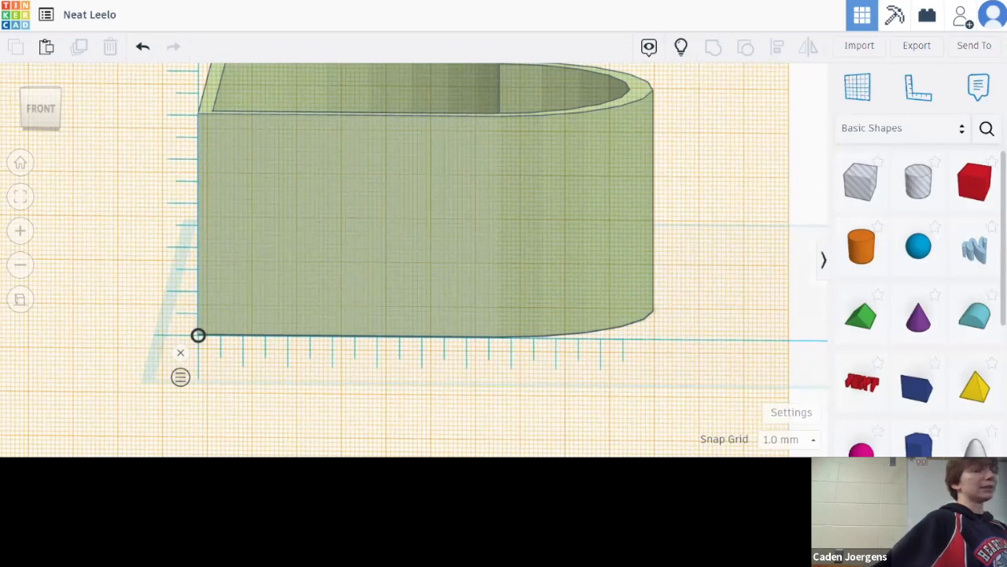
{"action": "right_click_drag", "start_coordinate": [742, 259], "coordinate": [748, 216]}
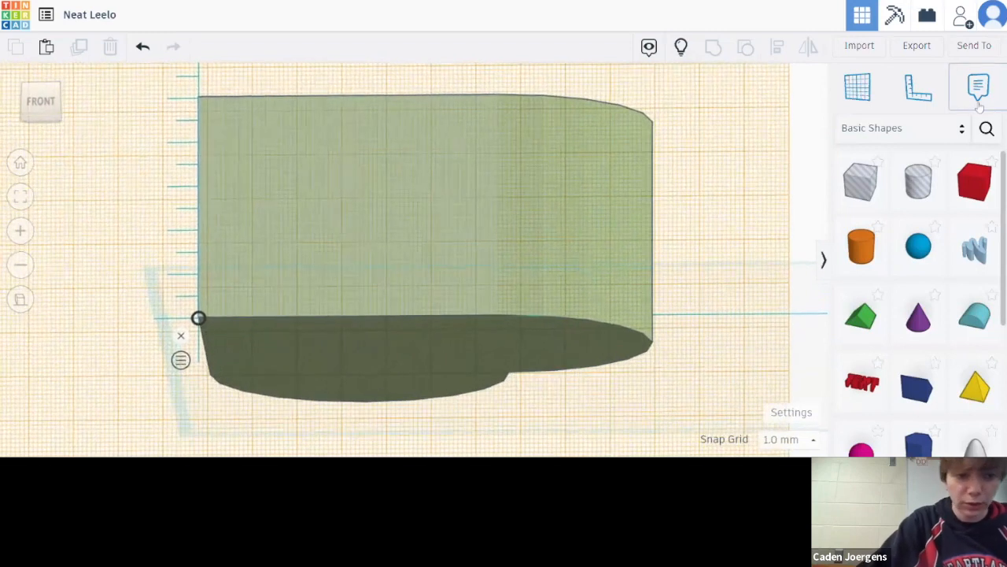
{"action": "left_click_drag", "start_coordinate": [980, 191], "coordinate": [308, 233]}
{"action": "left_click_drag", "start_coordinate": [334, 239], "coordinate": [409, 256]}
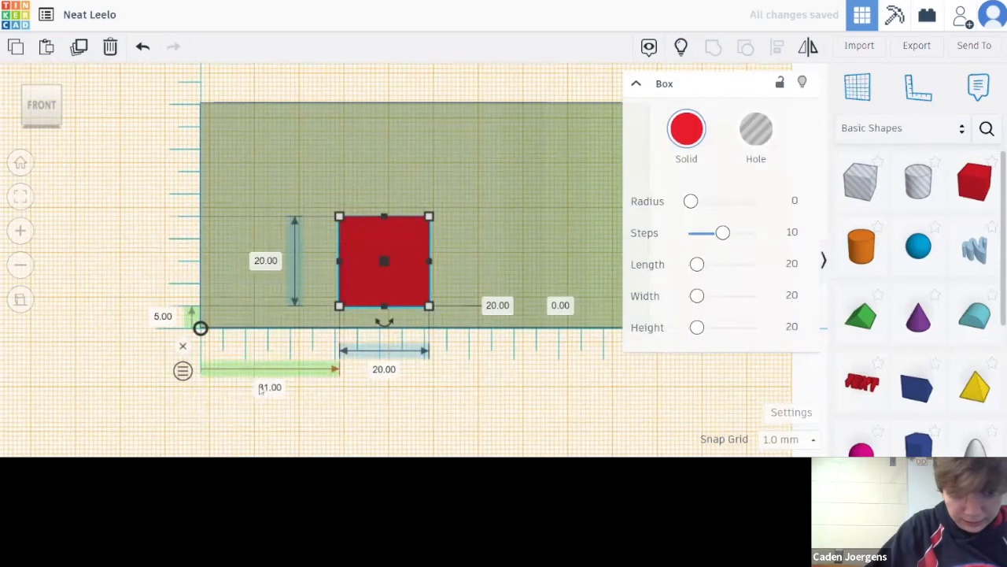
Step: Position the red box 0 mm horizontally and 2 mm vertically from the ruler's origin
{"action": "type", "text": "0"}
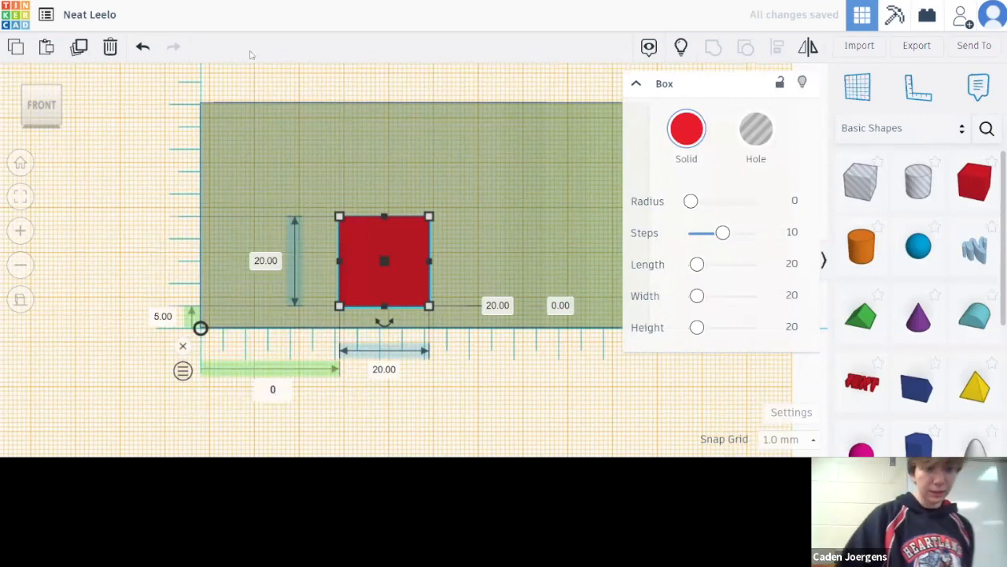
{"action": "key", "text": "Tab"}
{"action": "type", "text": "0"}
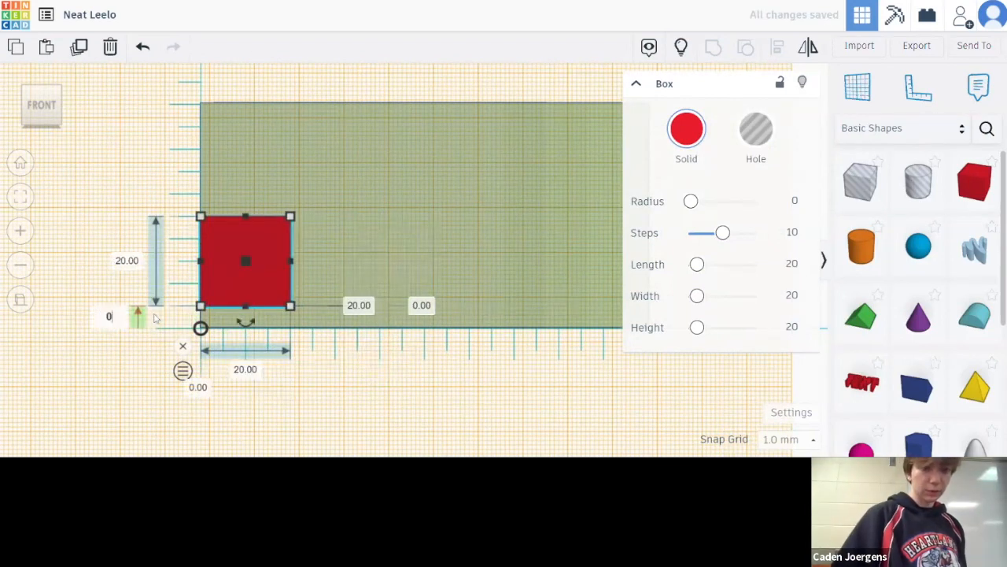
{"action": "key", "text": "Return"}
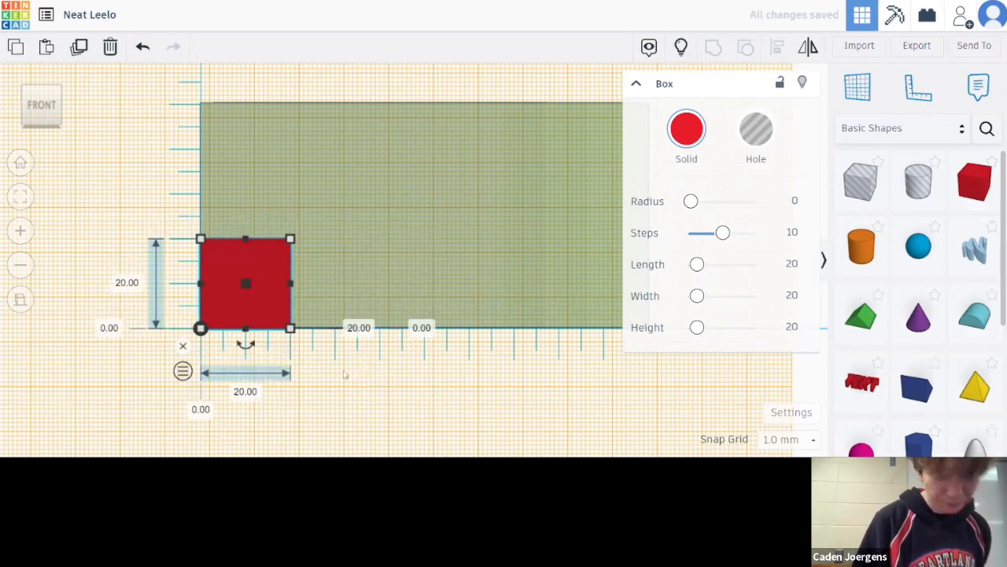
{"action": "left_click", "coordinate": [114, 331]}
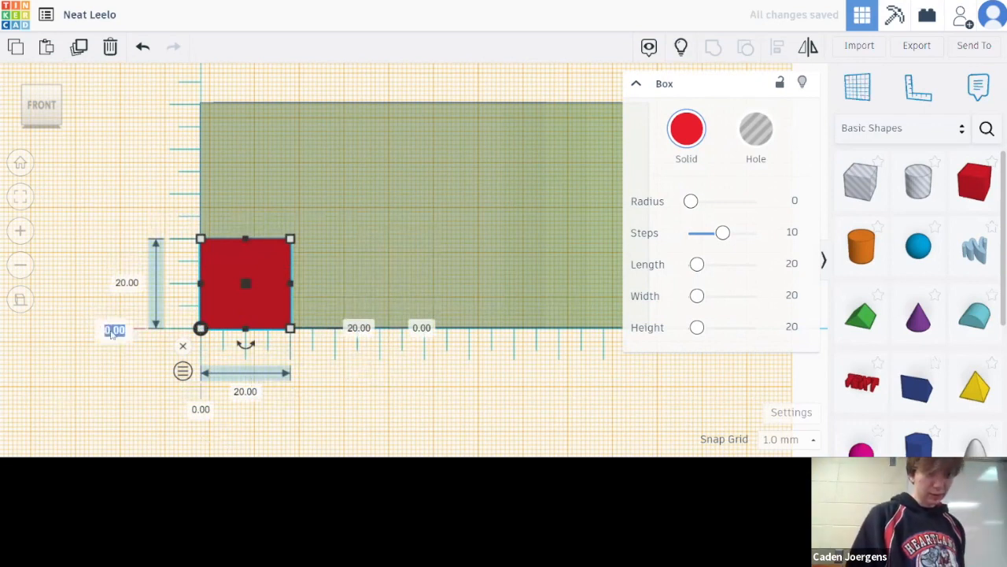
{"action": "type", "text": "2"}
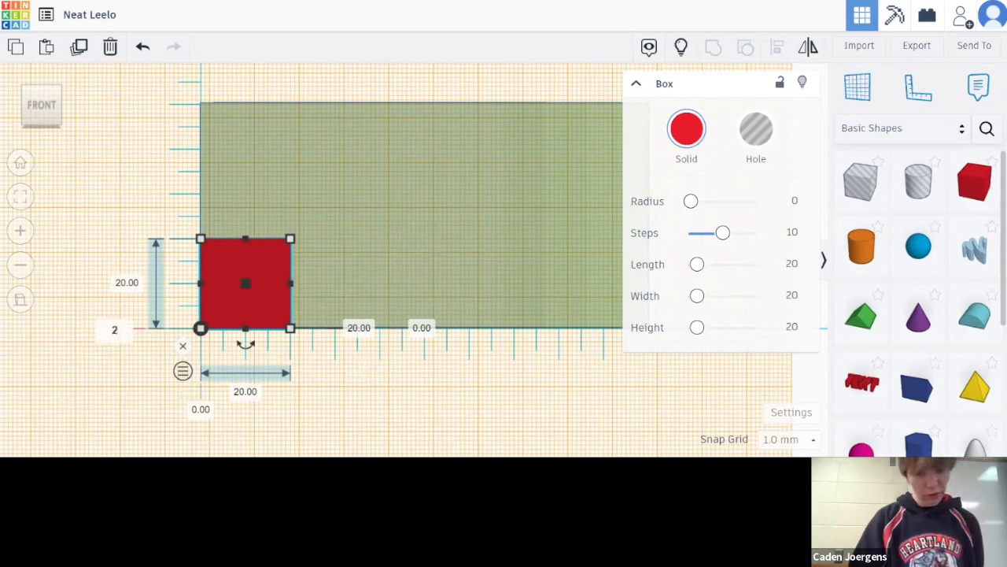
{"action": "key", "text": "Return"}
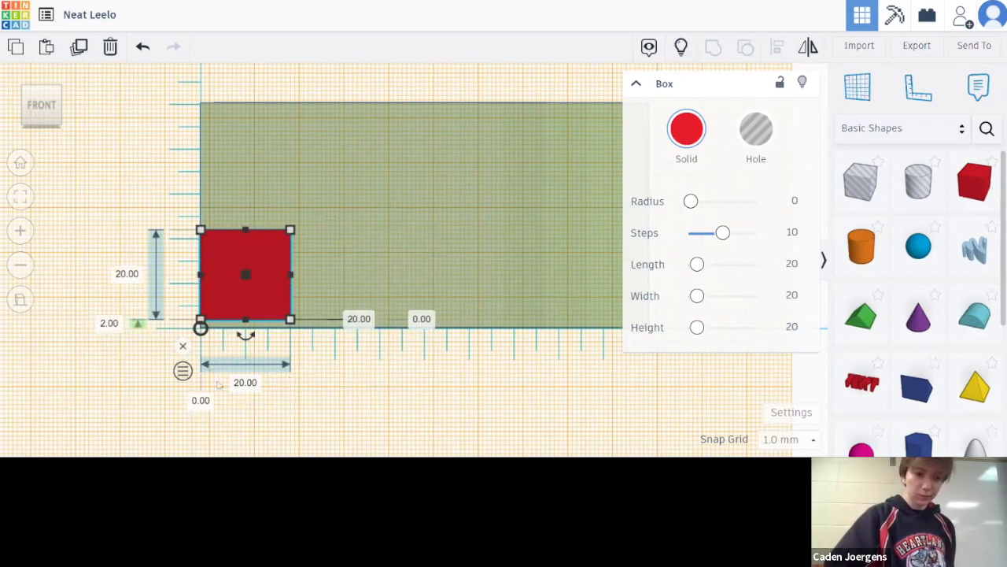
Step: Resize the red box on the front side to 10 mm high and 30 mm wide
{"action": "left_click", "coordinate": [245, 382]}
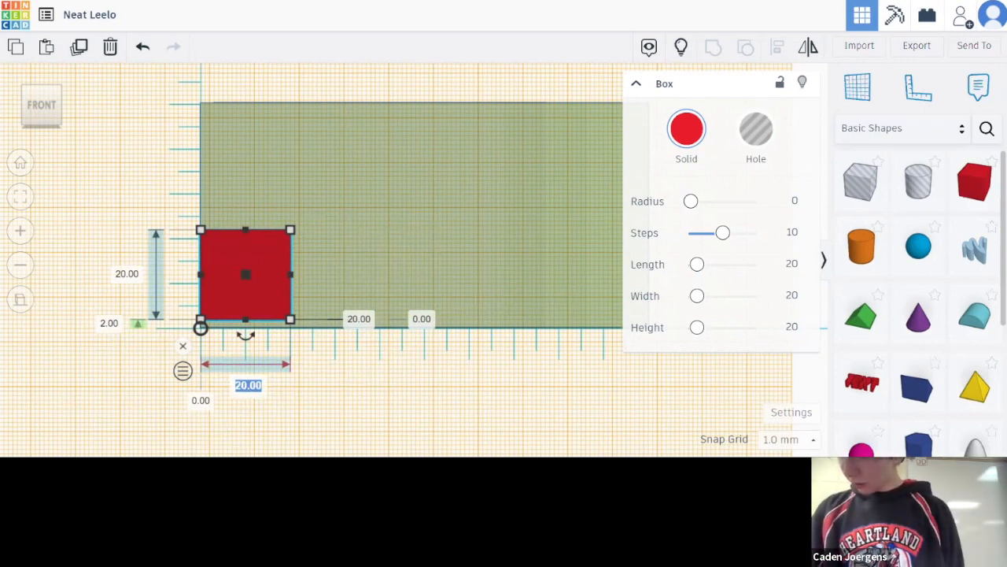
{"action": "left_click", "coordinate": [185, 419]}
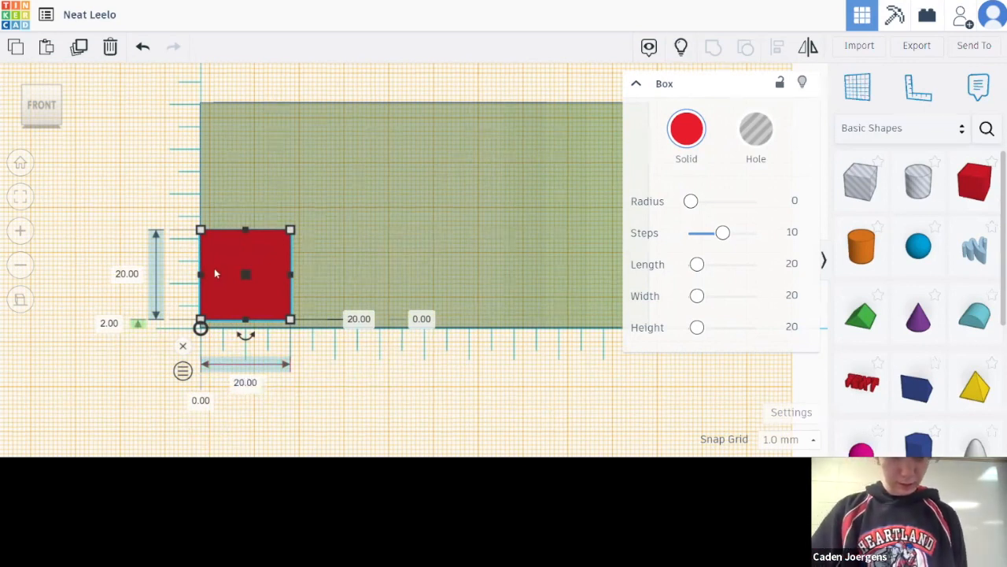
{"action": "left_click", "coordinate": [136, 275]}
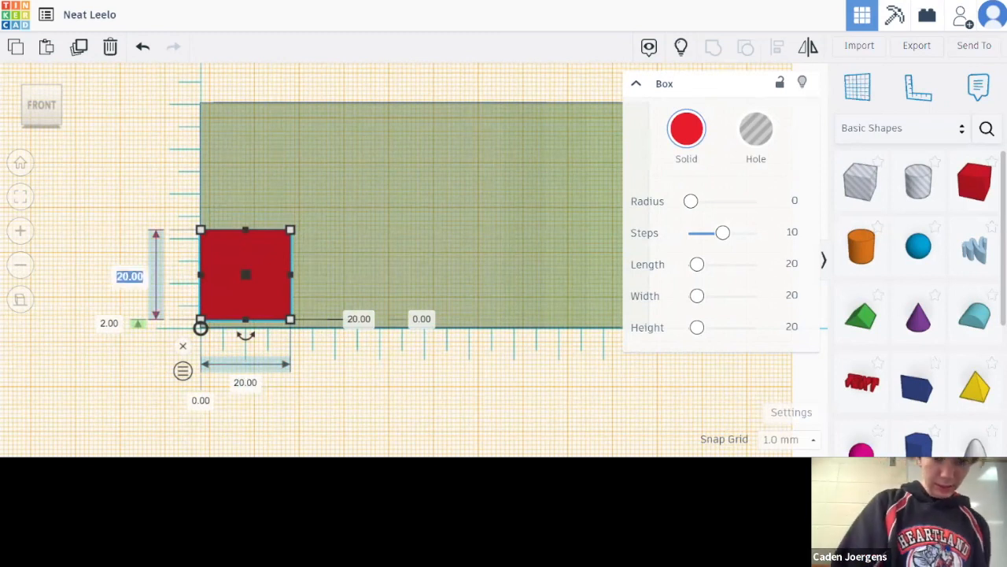
{"action": "type", "text": "10"}
{"action": "key", "text": "Return"}
{"action": "left_click", "coordinate": [239, 385]}
{"action": "type", "text": "3"}
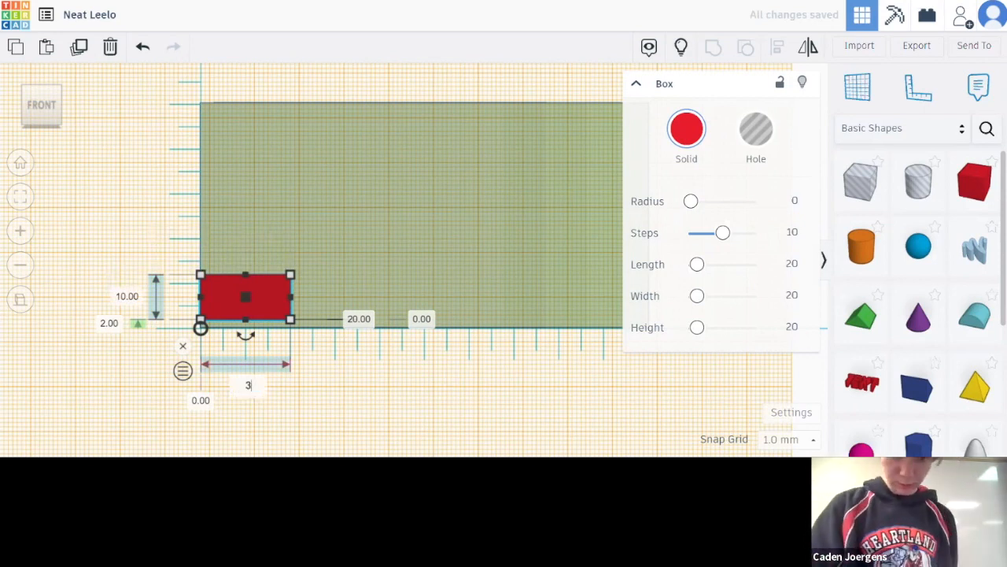
{"action": "type", "text": "0"}
{"action": "key", "text": "Return"}
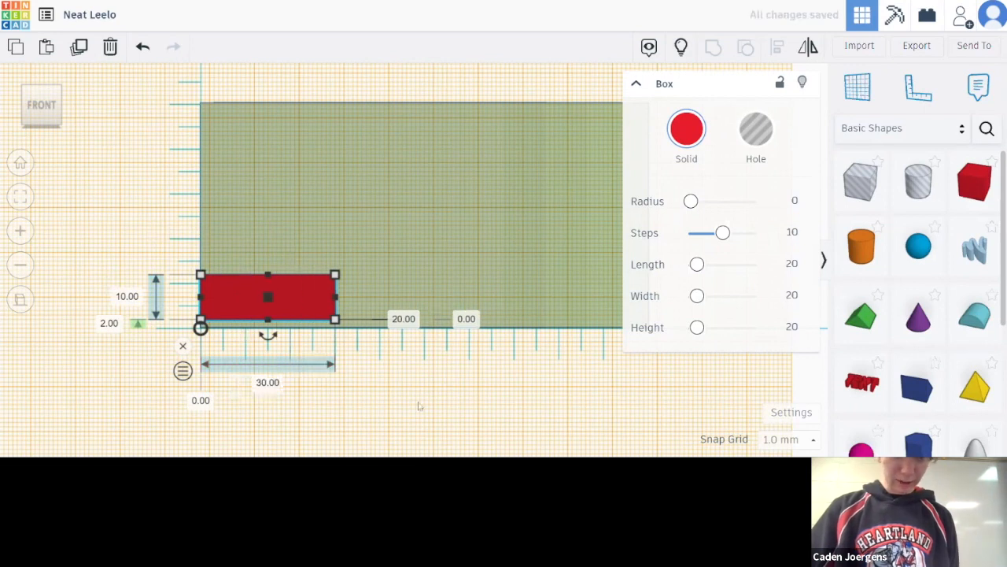
Step: Set the red box's depth outward from the front side to 40 mm
{"action": "right_click_drag", "start_coordinate": [387, 405], "coordinate": [313, 329]}
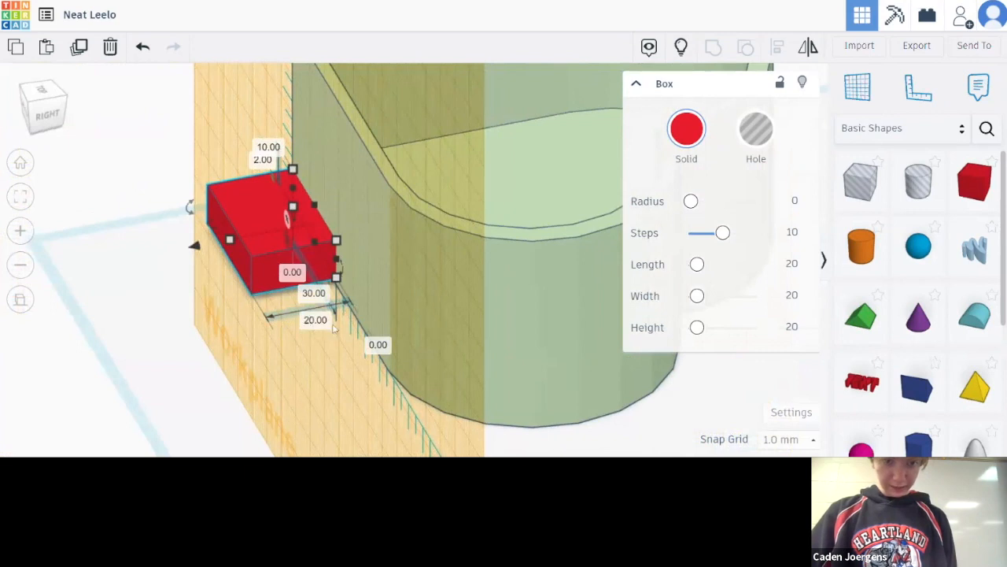
{"action": "left_click", "coordinate": [319, 322]}
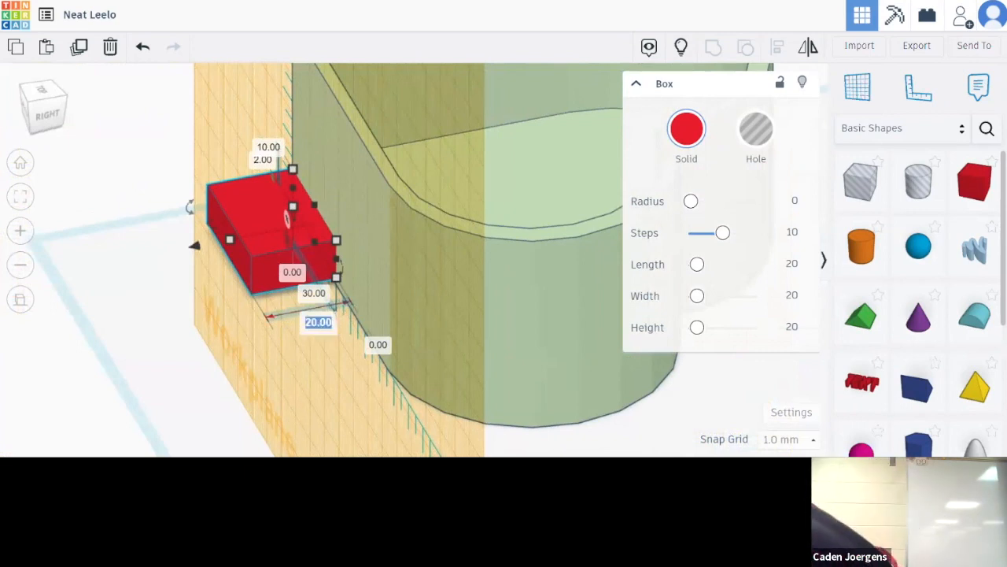
{"action": "type", "text": "40"}
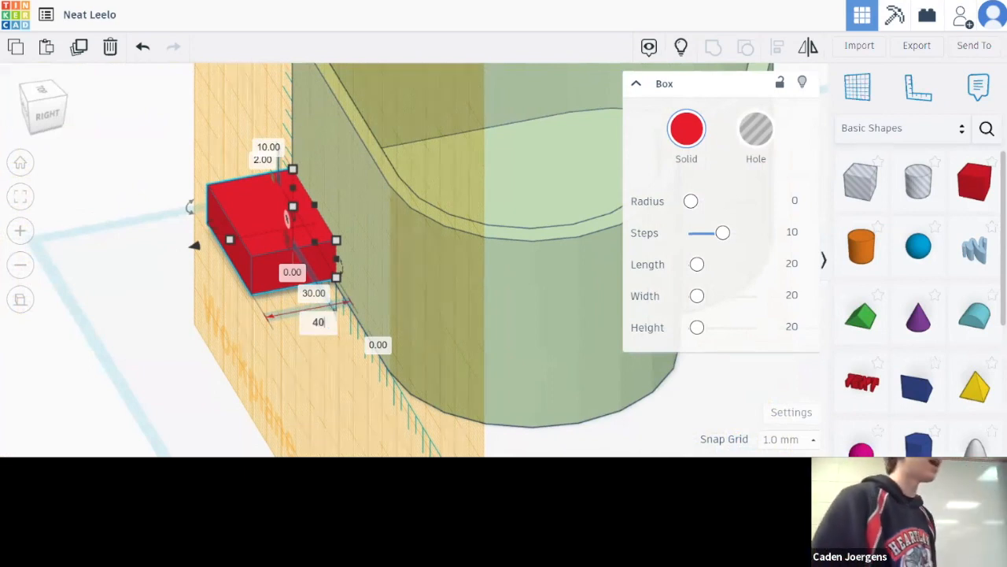
Step: Set the red box's depth, measured outward from the green container's wall, to 40 mm
{"action": "key", "text": "Return"}
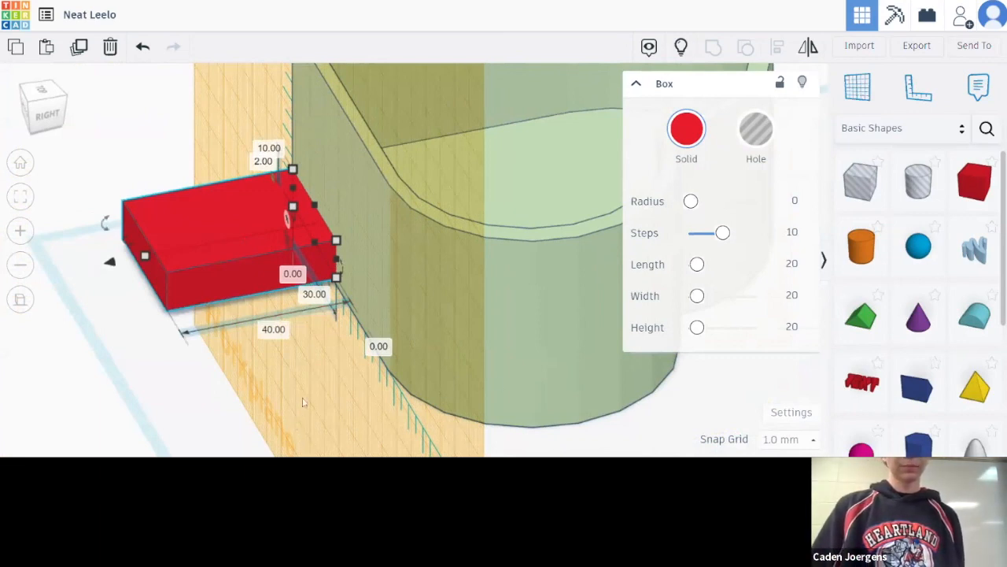
{"action": "scroll", "coordinate": [335, 384], "scroll_direction": "up", "scroll_amount": 1}
{"action": "right_click_drag", "start_coordinate": [335, 384], "coordinate": [513, 347]}
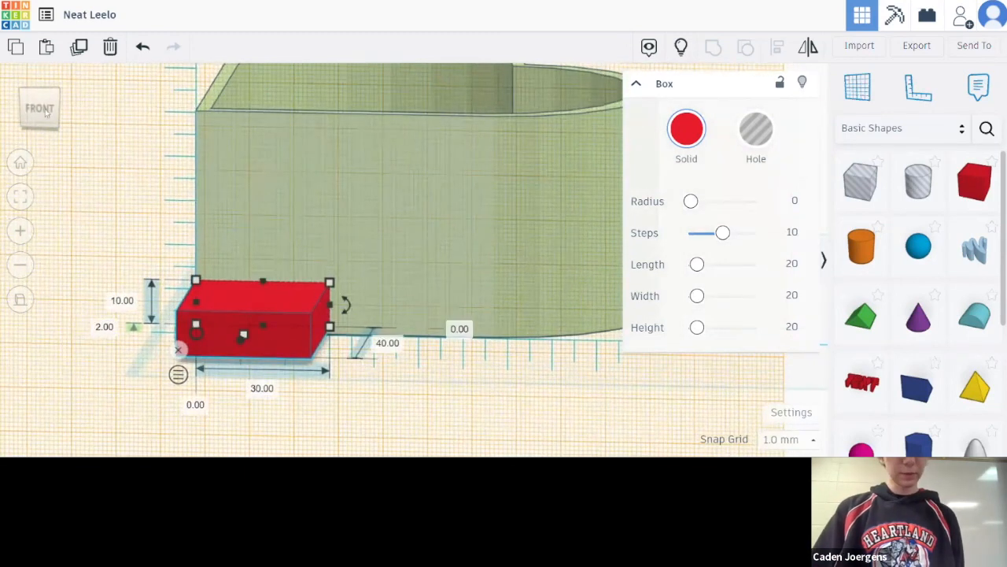
{"action": "left_click", "coordinate": [46, 112]}
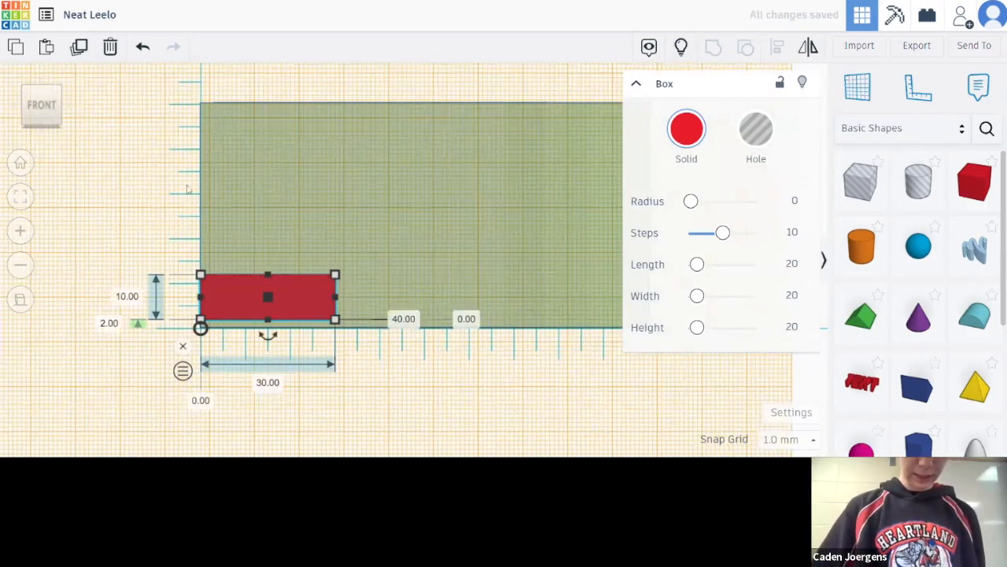
{"action": "right_click_drag", "start_coordinate": [134, 173], "coordinate": [150, 189]}
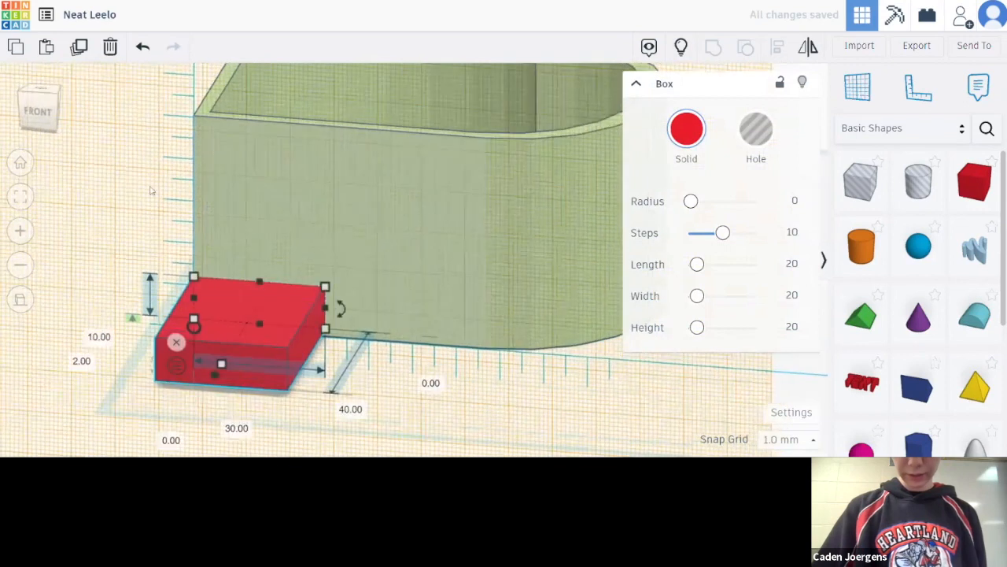
Step: Duplicate the red box in place and color the copy light blue
{"action": "left_click", "coordinate": [696, 132]}
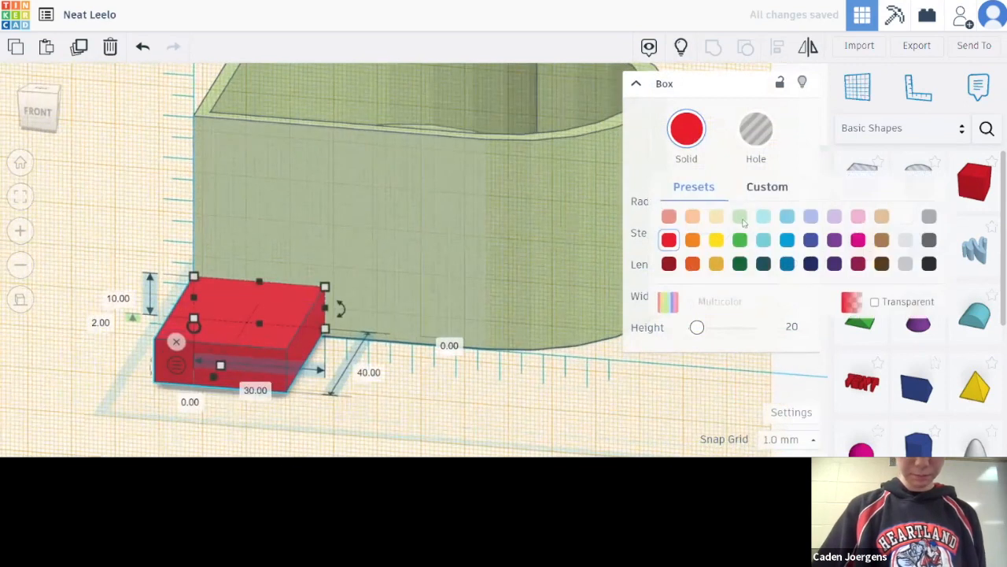
{"action": "left_click", "coordinate": [768, 216]}
{"action": "right_click_drag", "start_coordinate": [161, 269], "coordinate": [178, 233]}
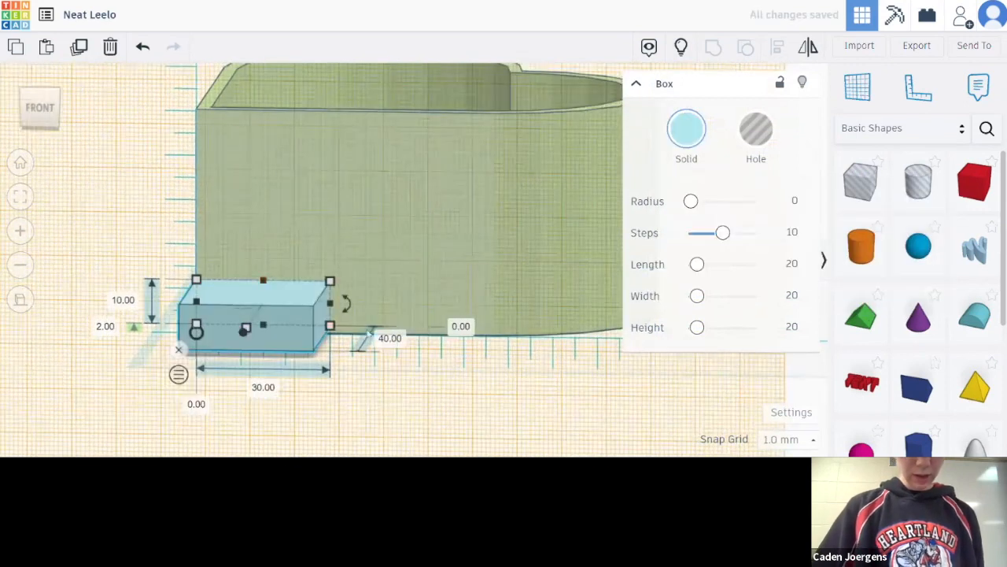
{"action": "right_click_drag", "start_coordinate": [420, 377], "coordinate": [379, 403]}
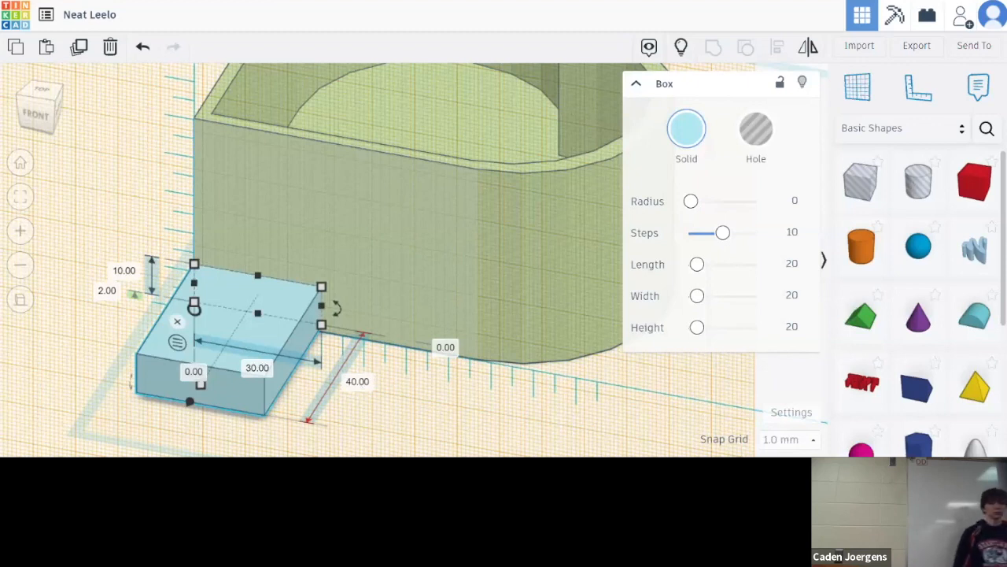
Step: Resize the light blue box to 38 mm deep and 28 mm wide
{"action": "left_click", "coordinate": [360, 383]}
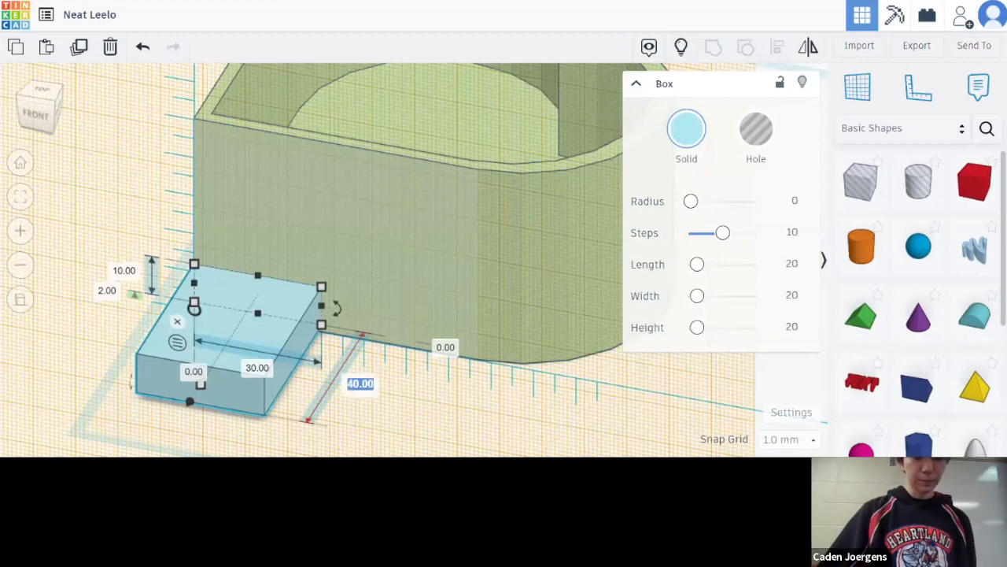
{"action": "type", "text": "38"}
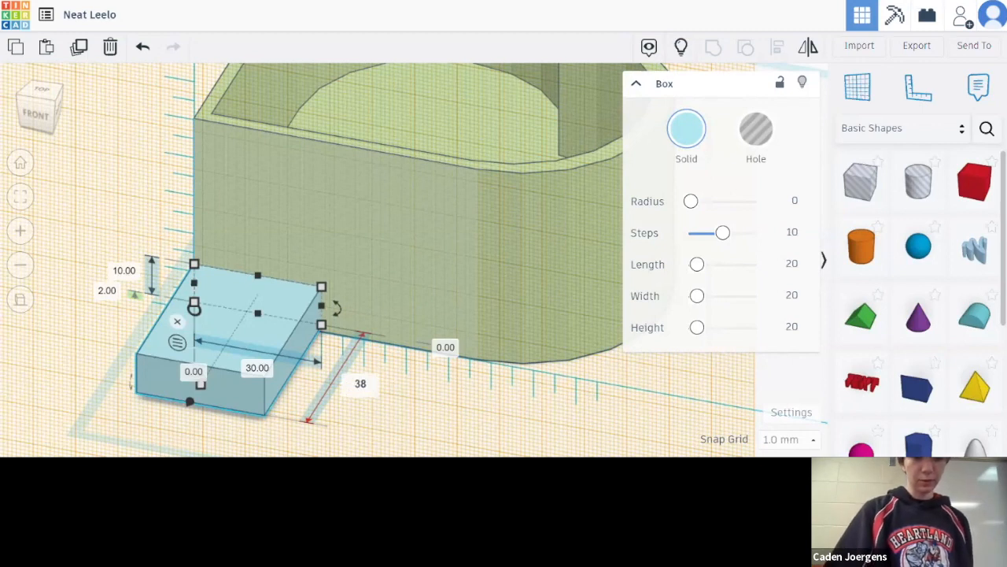
{"action": "key", "text": "Return"}
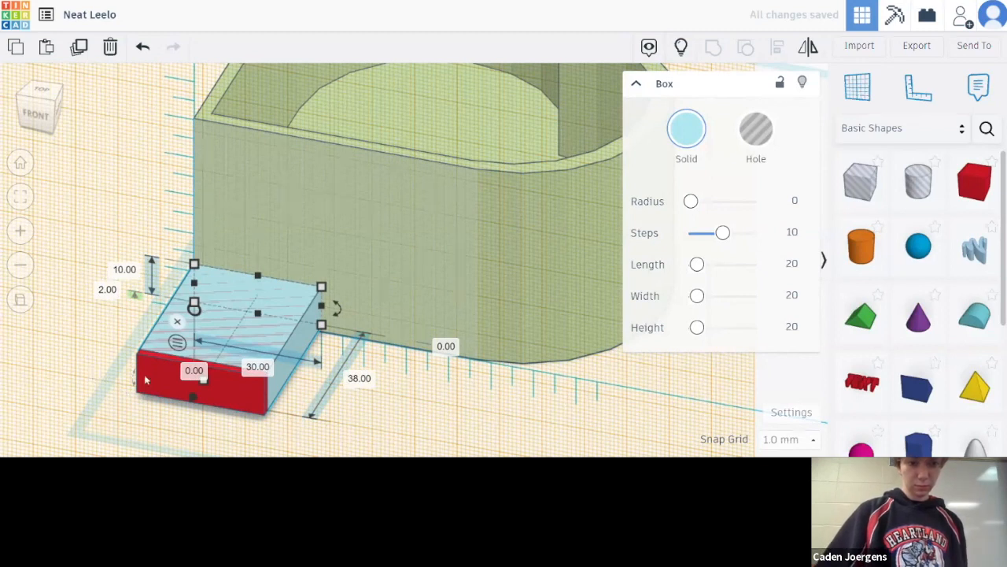
{"action": "right_click_drag", "start_coordinate": [415, 413], "coordinate": [498, 359]}
{"action": "left_click", "coordinate": [291, 364]}
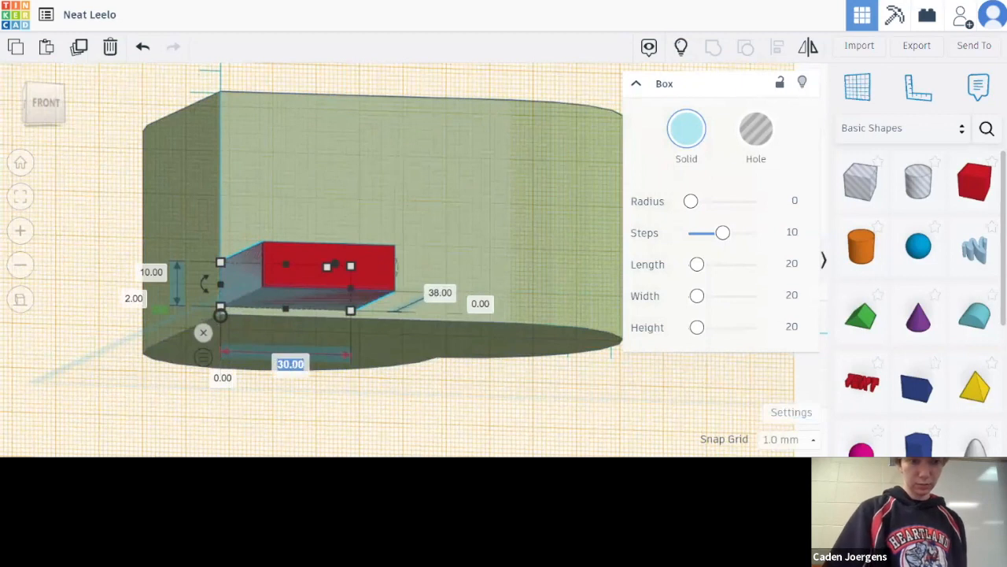
{"action": "type", "text": "28"}
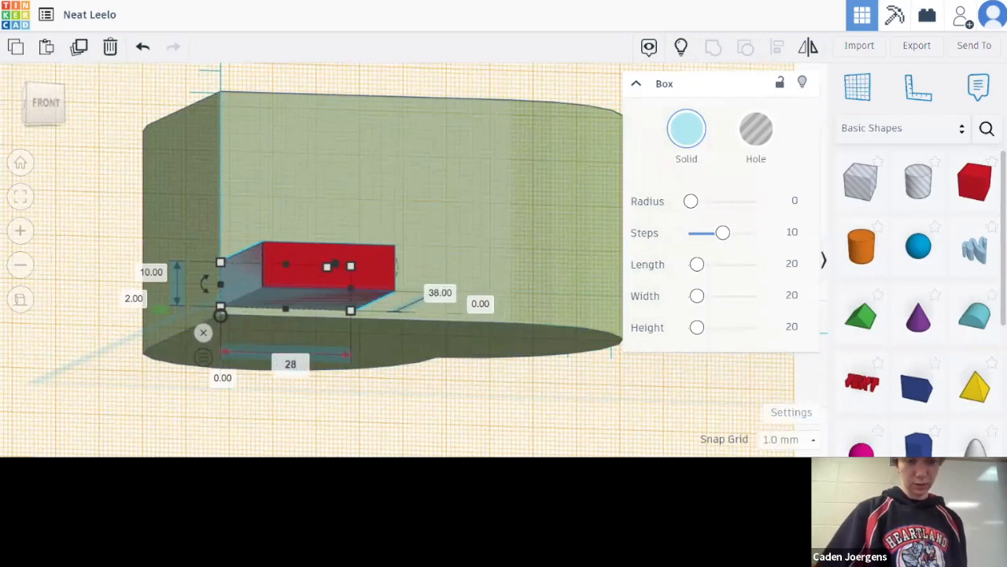
{"action": "key", "text": "Return"}
{"action": "right_click_drag", "start_coordinate": [504, 353], "coordinate": [407, 419]}
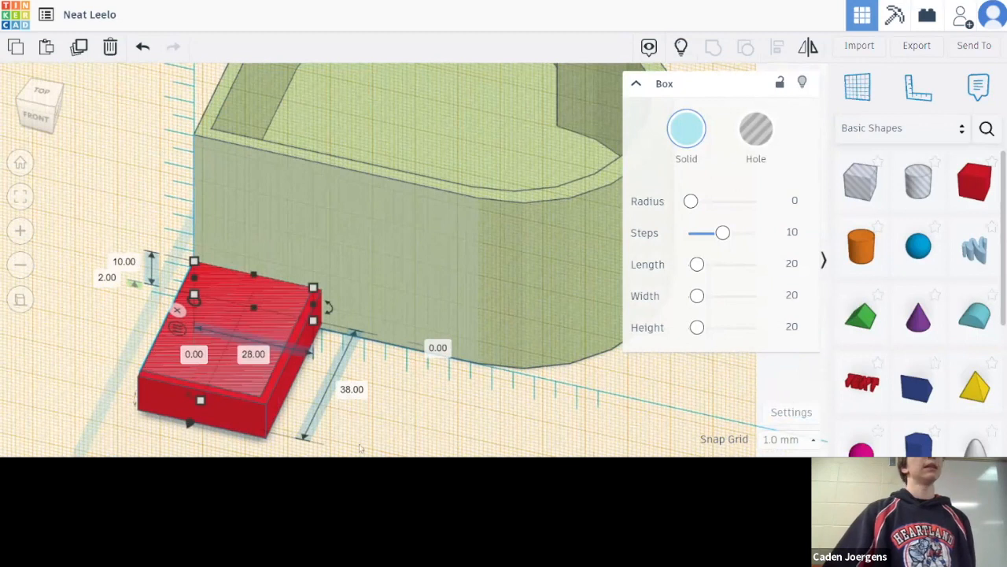
{"action": "right_click_drag", "start_coordinate": [423, 423], "coordinate": [502, 414]}
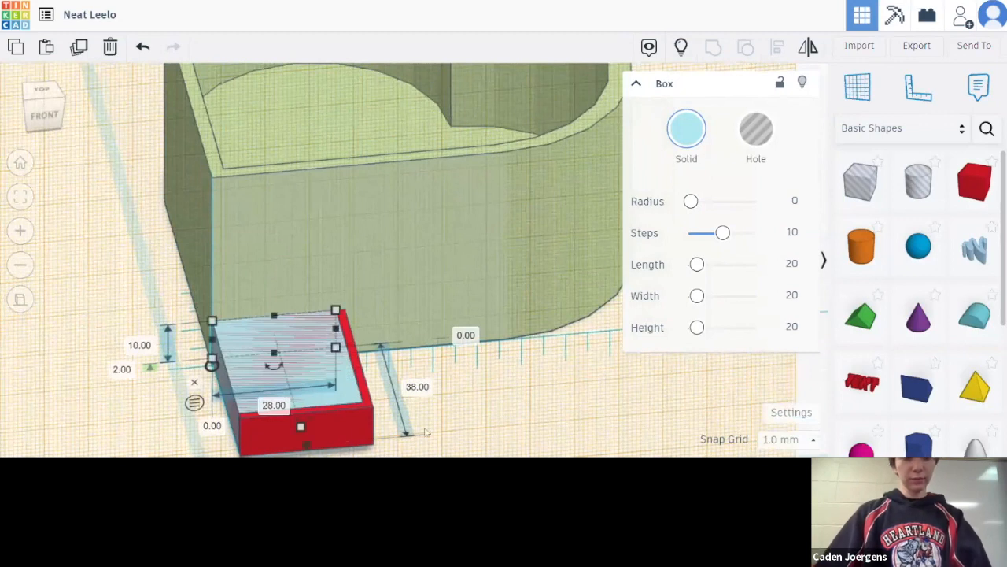
Step: Select the red and light blue boxes together and align their centers across the width
{"action": "left_click_drag", "start_coordinate": [482, 427], "coordinate": [180, 393]}
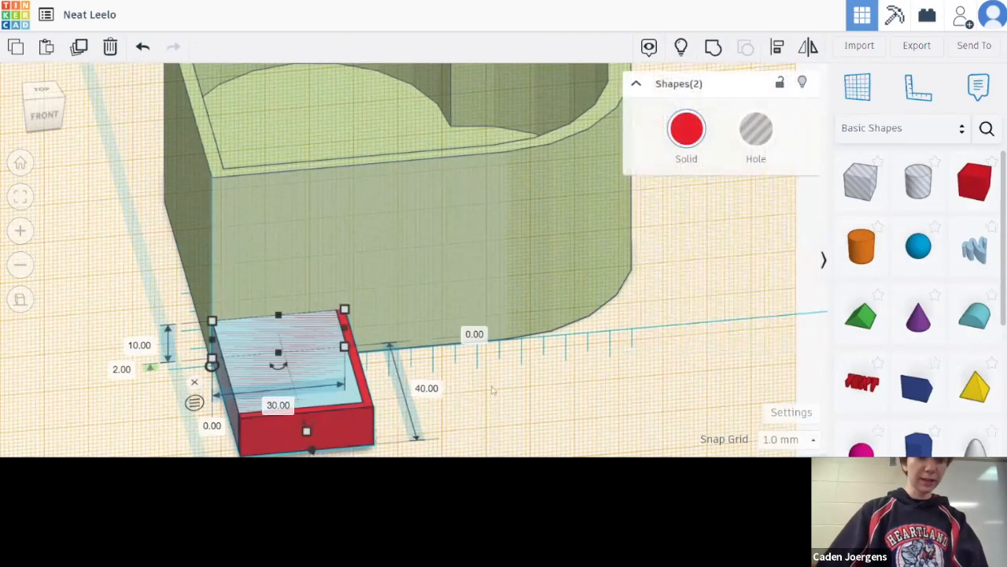
{"action": "left_click", "coordinate": [777, 54]}
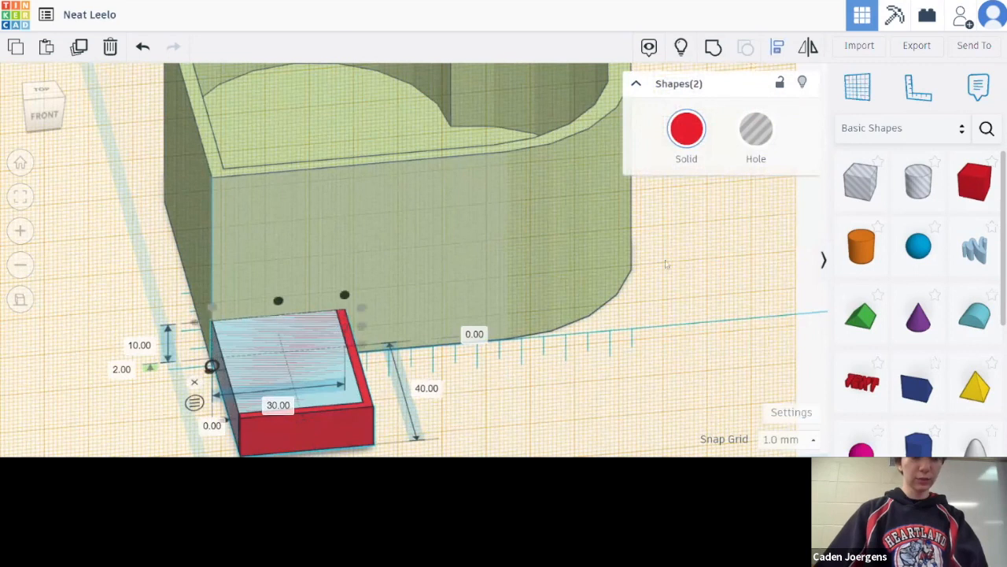
{"action": "right_click_drag", "start_coordinate": [572, 367], "coordinate": [412, 447]}
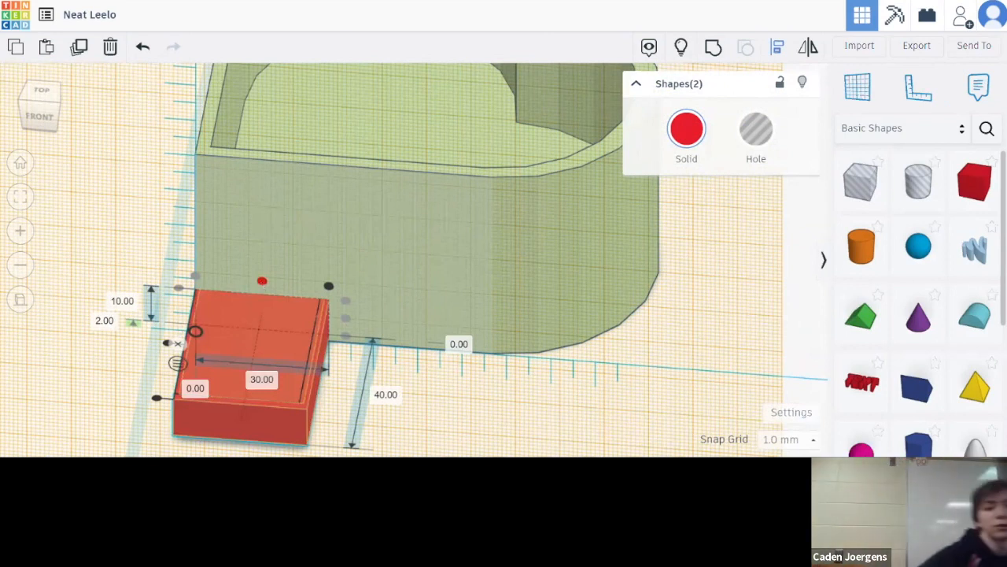
{"action": "left_click", "coordinate": [262, 282]}
Step: Align the centers of the red and light blue boxes along their depth
{"action": "right_click_drag", "start_coordinate": [467, 411], "coordinate": [373, 487]}
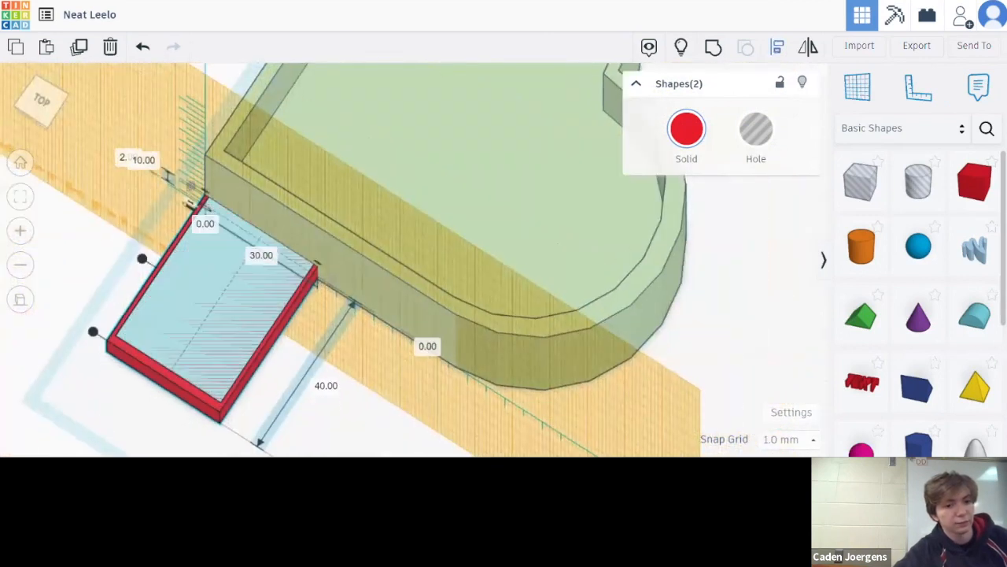
{"action": "left_click", "coordinate": [98, 265]}
{"action": "left_click_drag", "start_coordinate": [285, 406], "coordinate": [157, 332]}
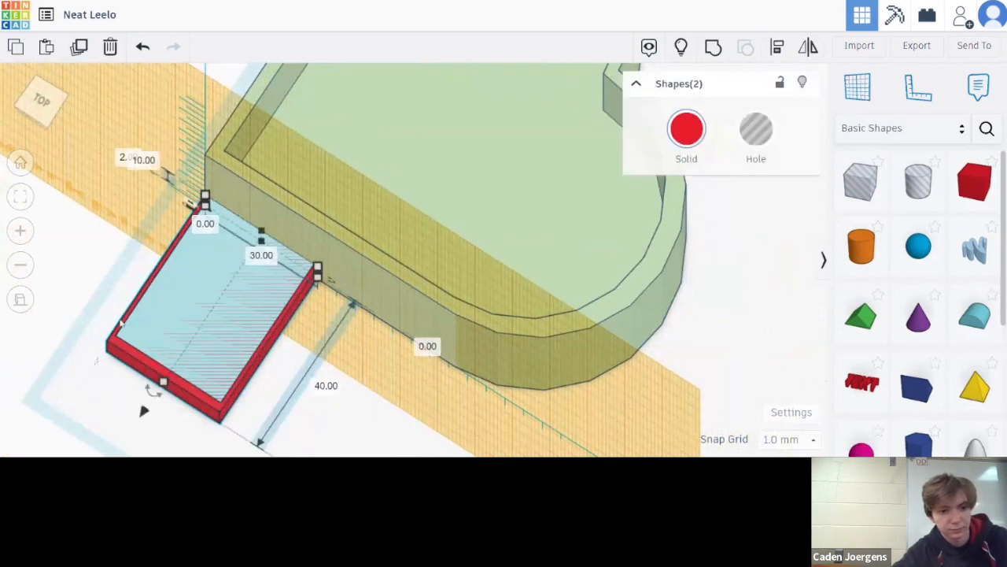
{"action": "right_click_drag", "start_coordinate": [427, 347], "coordinate": [463, 308]}
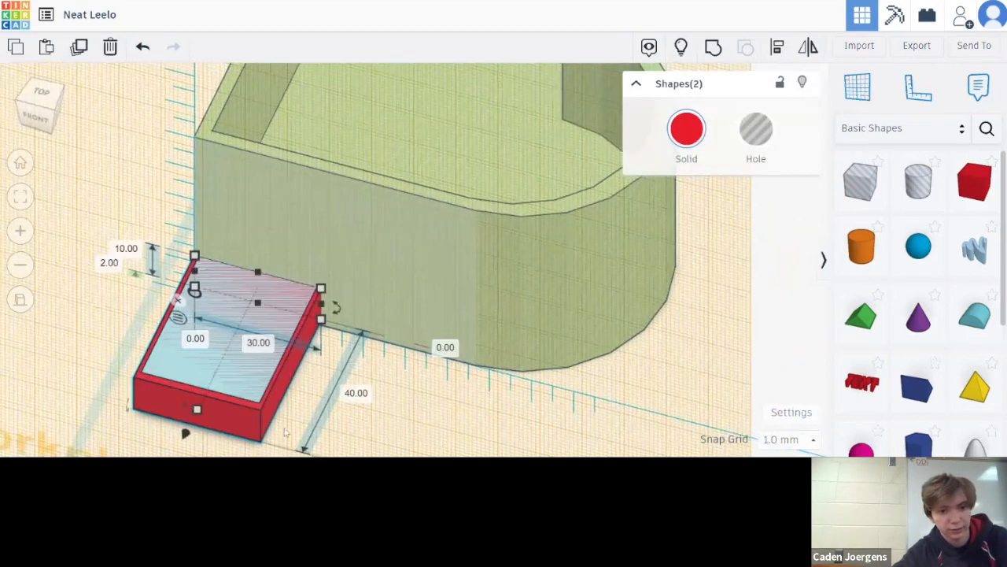
{"action": "right_click_drag", "start_coordinate": [697, 312], "coordinate": [643, 373]}
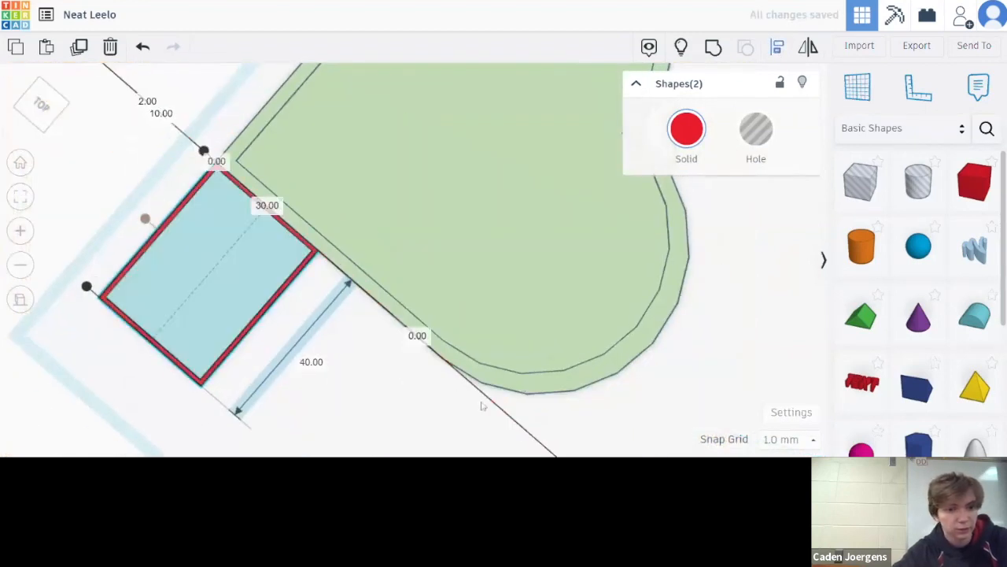
{"action": "right_click_drag", "start_coordinate": [446, 416], "coordinate": [565, 305]}
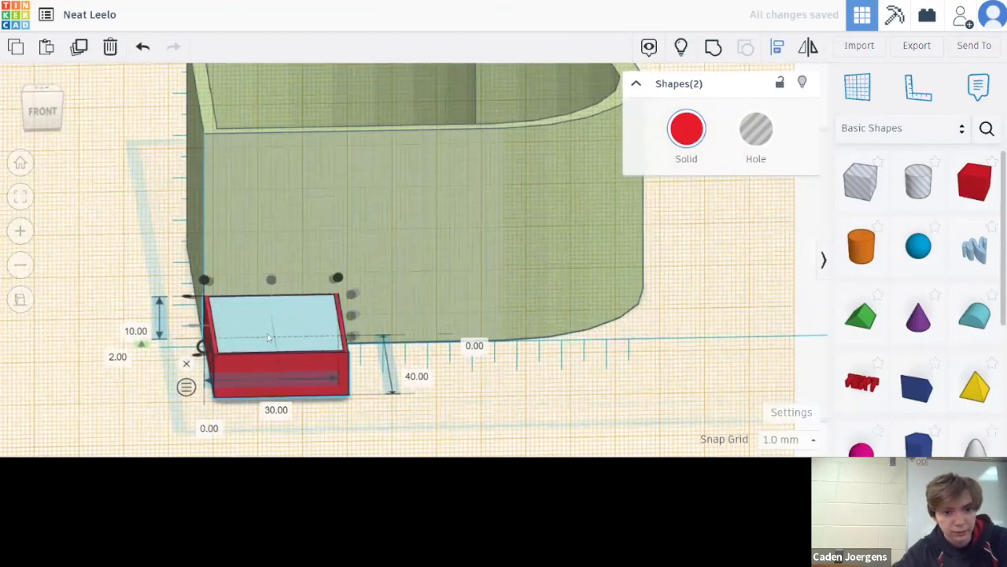
{"action": "left_click", "coordinate": [668, 354]}
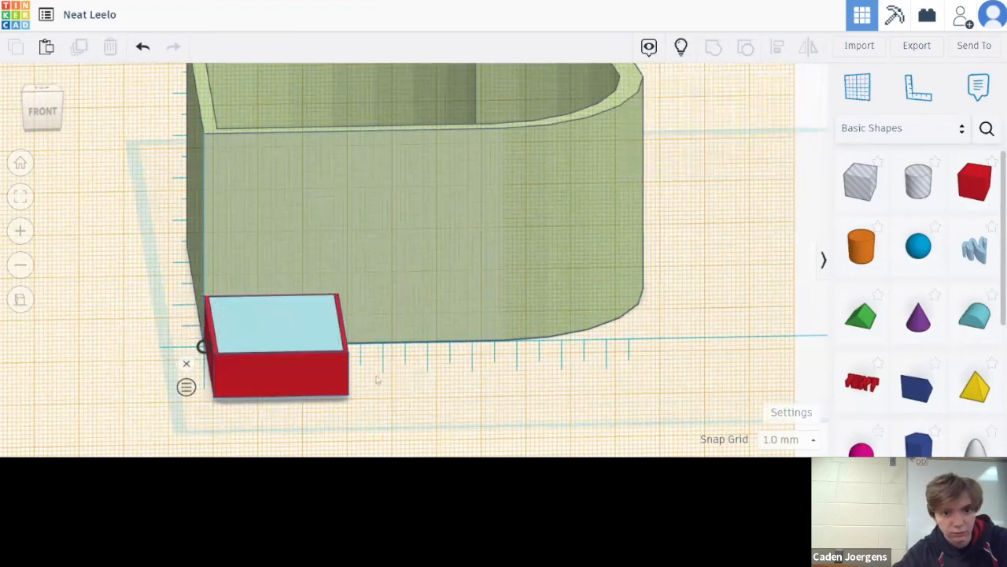
Step: Raise the light blue box to 4 mm above the workplane
{"action": "left_click", "coordinate": [325, 351]}
{"action": "right_click_drag", "start_coordinate": [584, 368], "coordinate": [537, 383]}
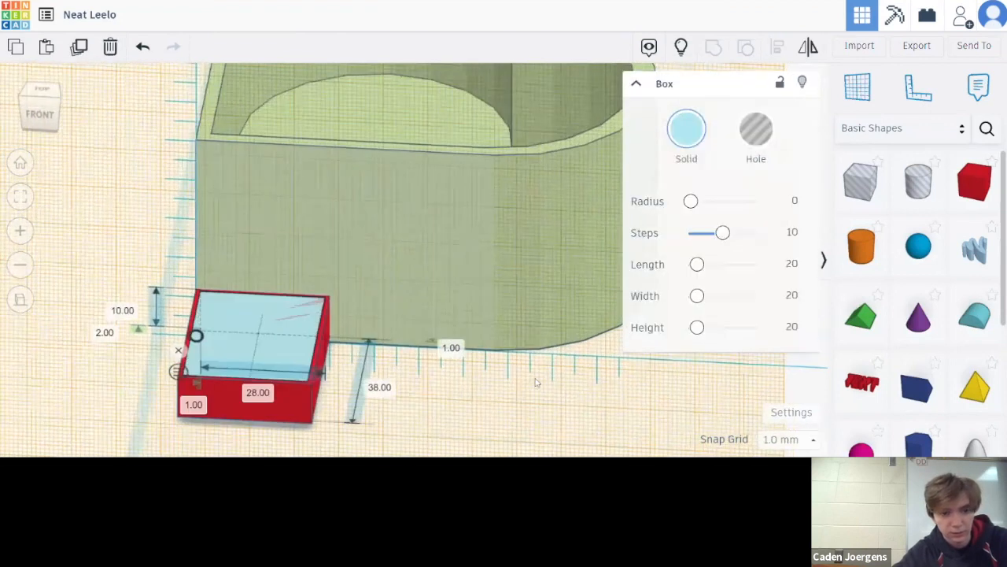
{"action": "left_click", "coordinate": [114, 329]}
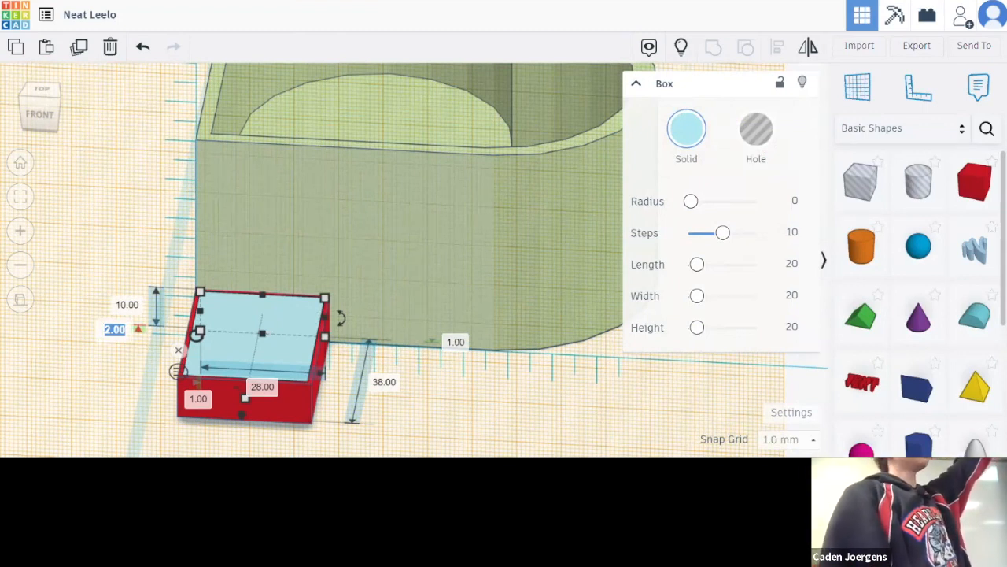
{"action": "type", "text": "4"}
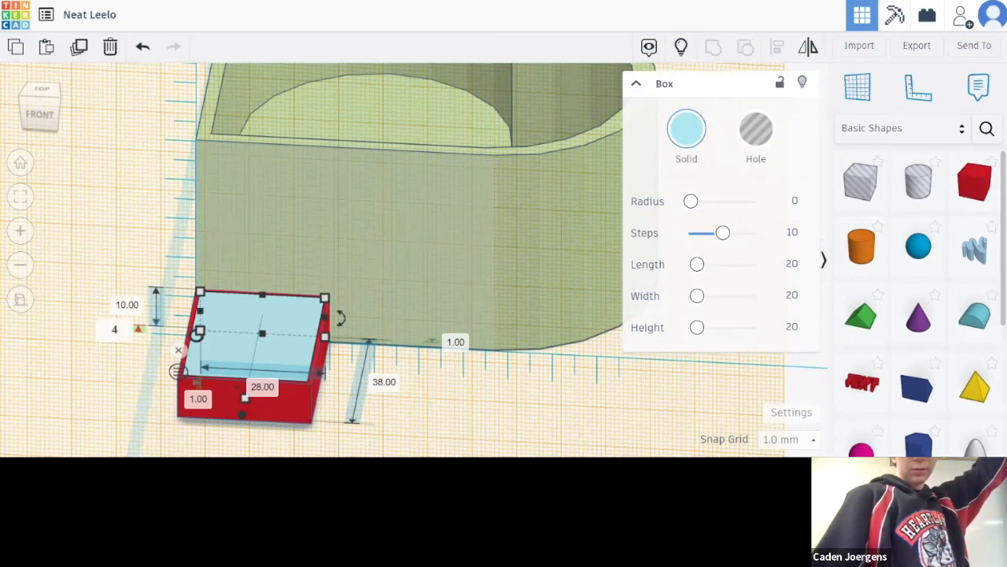
{"action": "key", "text": "Return"}
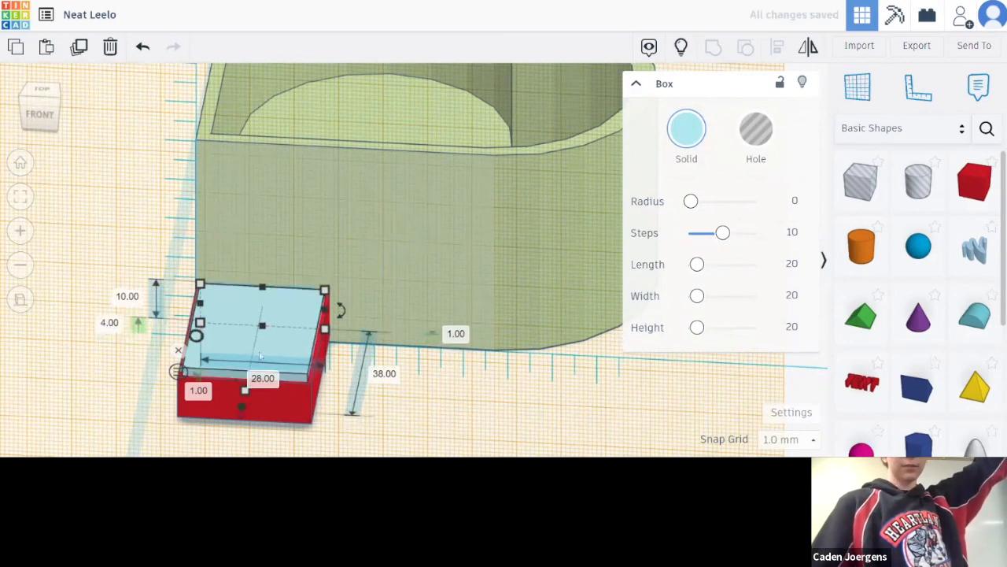
{"action": "right_click_drag", "start_coordinate": [481, 415], "coordinate": [481, 387]}
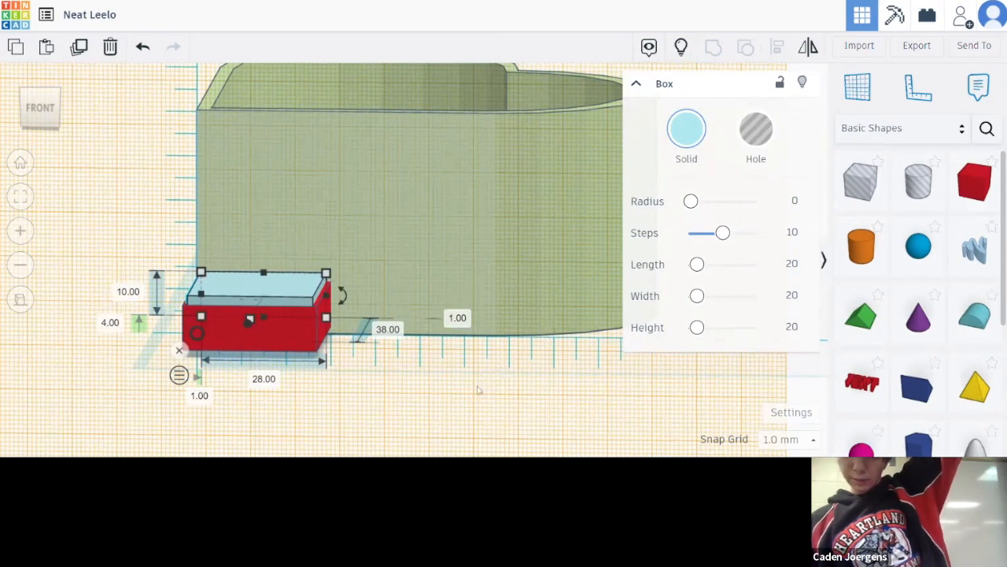
{"action": "left_click", "coordinate": [480, 393]}
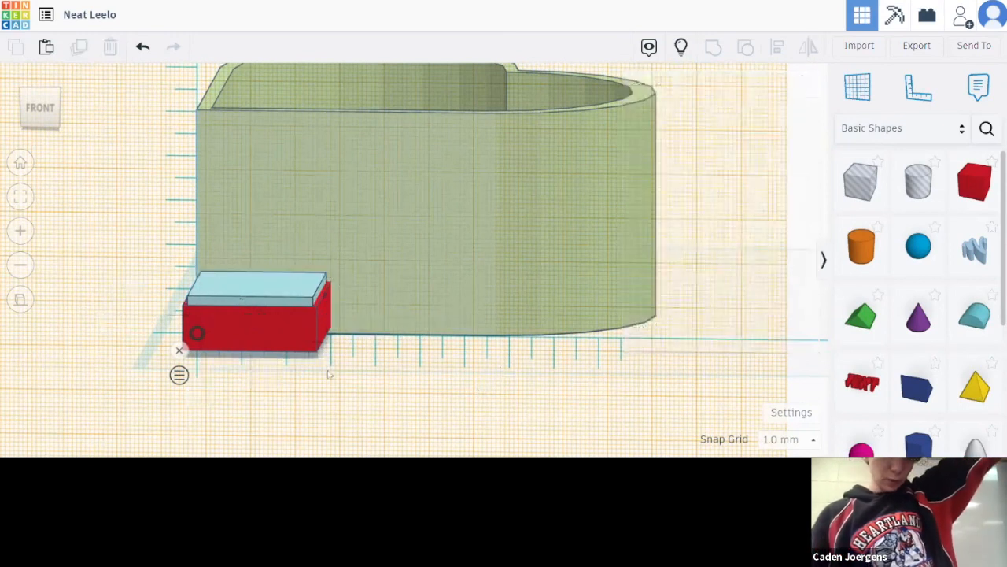
Step: Recolor the lower red box with the light tan preset
{"action": "left_click", "coordinate": [249, 331]}
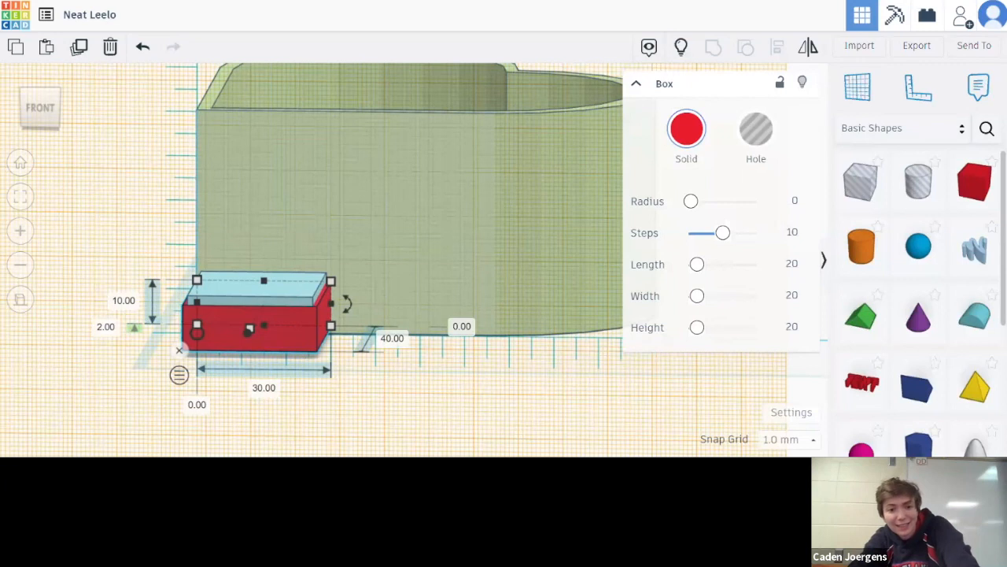
{"action": "left_click", "coordinate": [685, 133]}
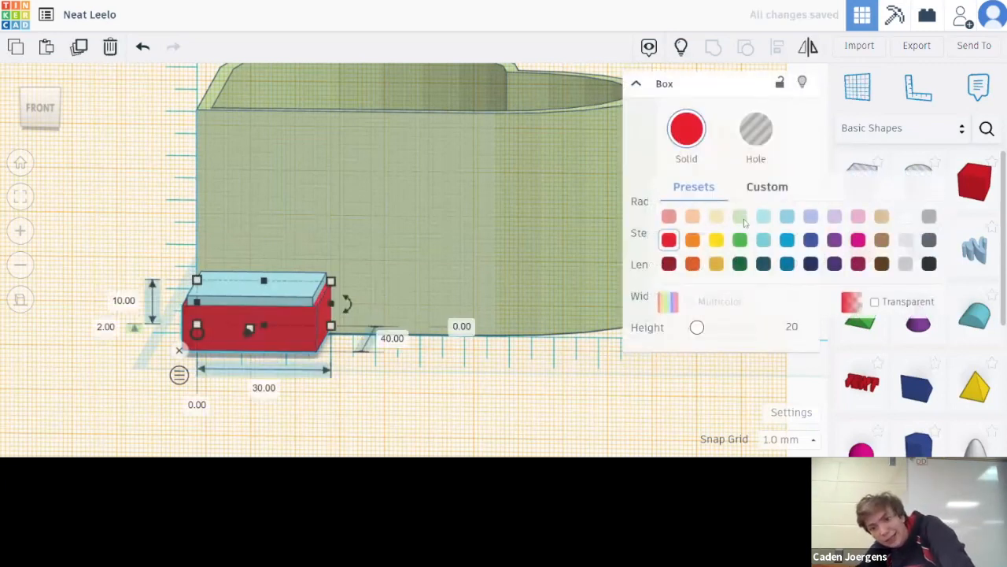
{"action": "left_click", "coordinate": [882, 220]}
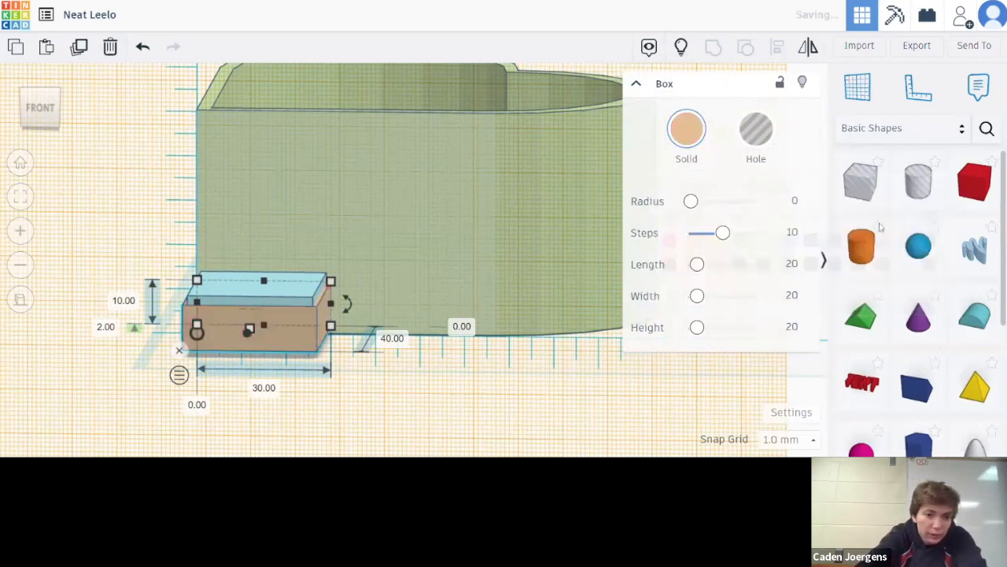
{"action": "left_click", "coordinate": [411, 393]}
{"action": "left_click", "coordinate": [299, 329]}
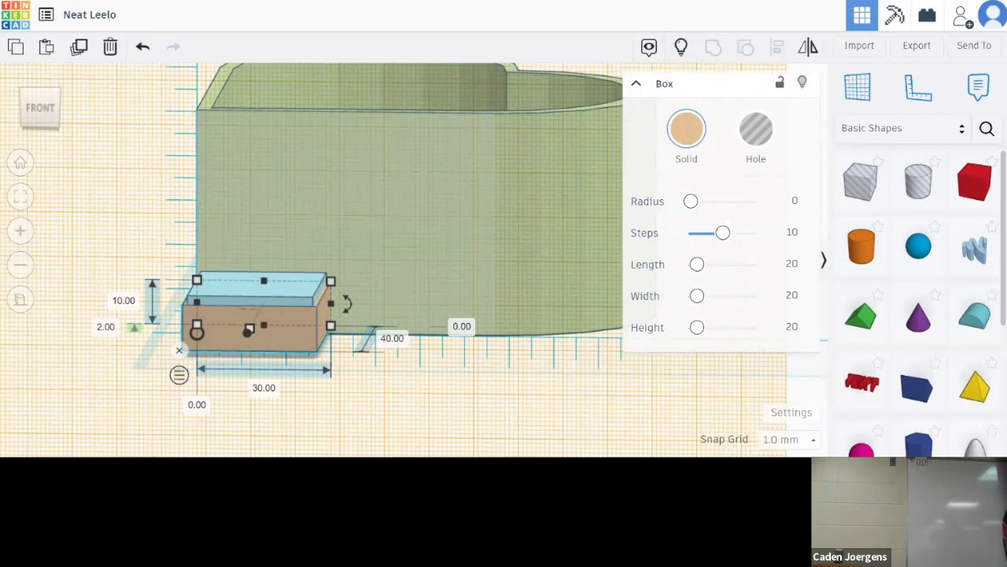
{"action": "right_click_drag", "start_coordinate": [400, 382], "coordinate": [296, 386]}
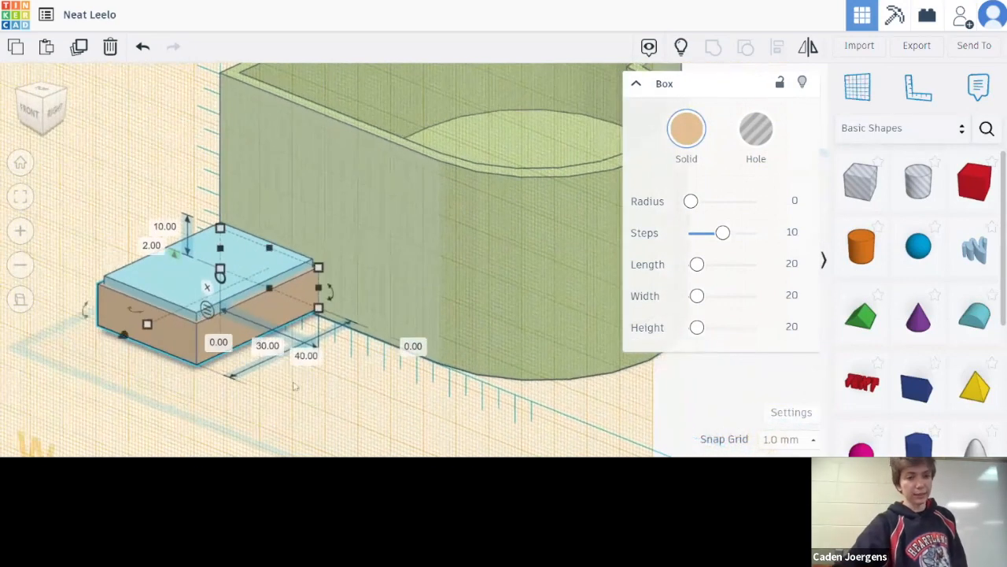
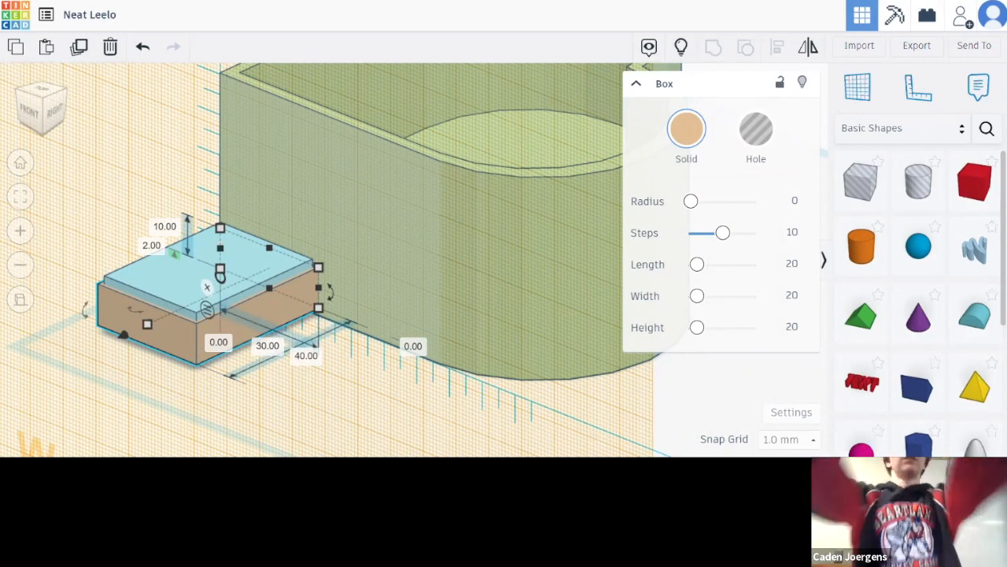
Step: Set the tan box's width along the container's wall to 30.20 mm
{"action": "right_click_drag", "start_coordinate": [336, 411], "coordinate": [408, 426]}
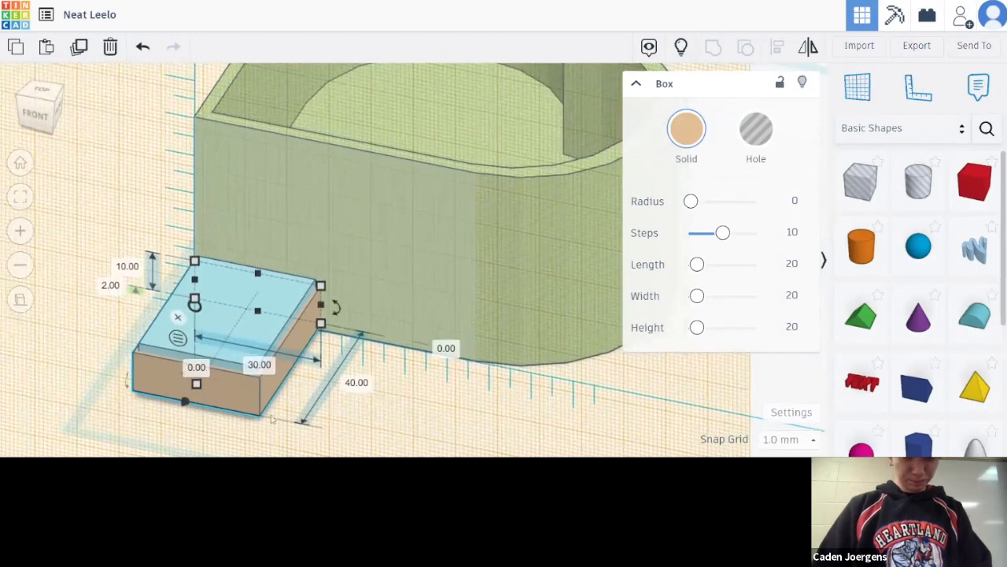
{"action": "left_click", "coordinate": [260, 366]}
{"action": "type", "text": "30.50"}
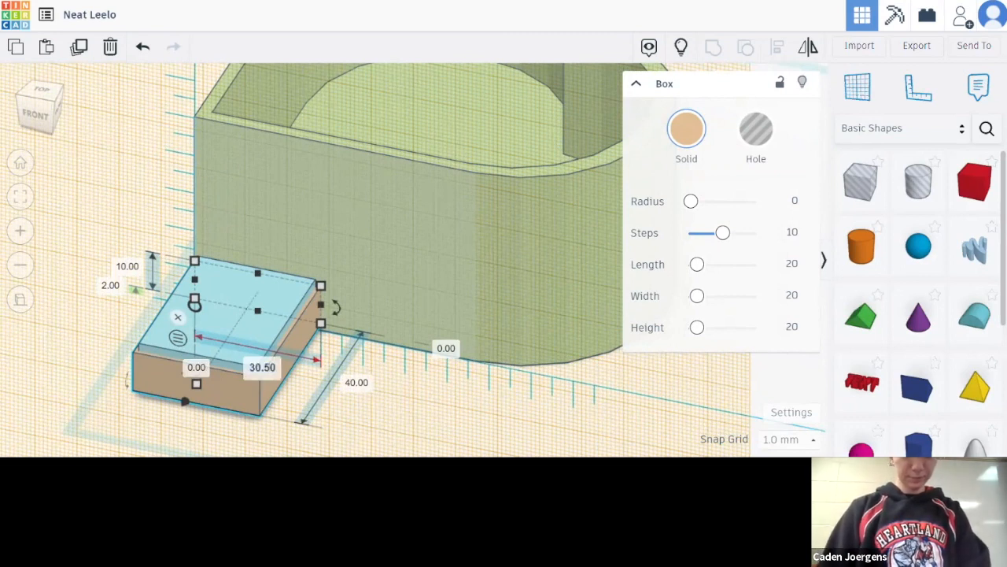
{"action": "key", "text": "BackSpace"}
{"action": "type", "text": "2"}
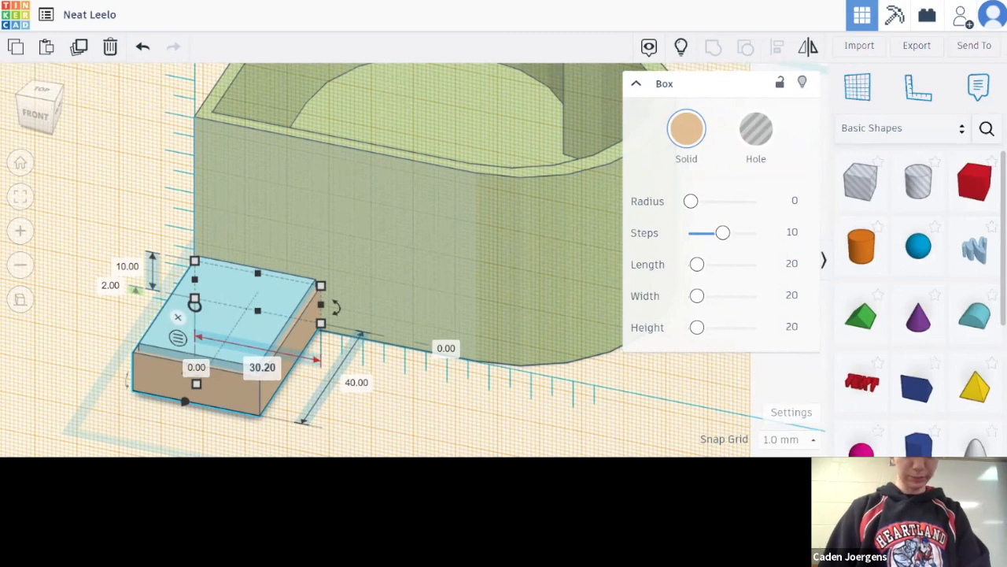
{"action": "key", "text": "Return"}
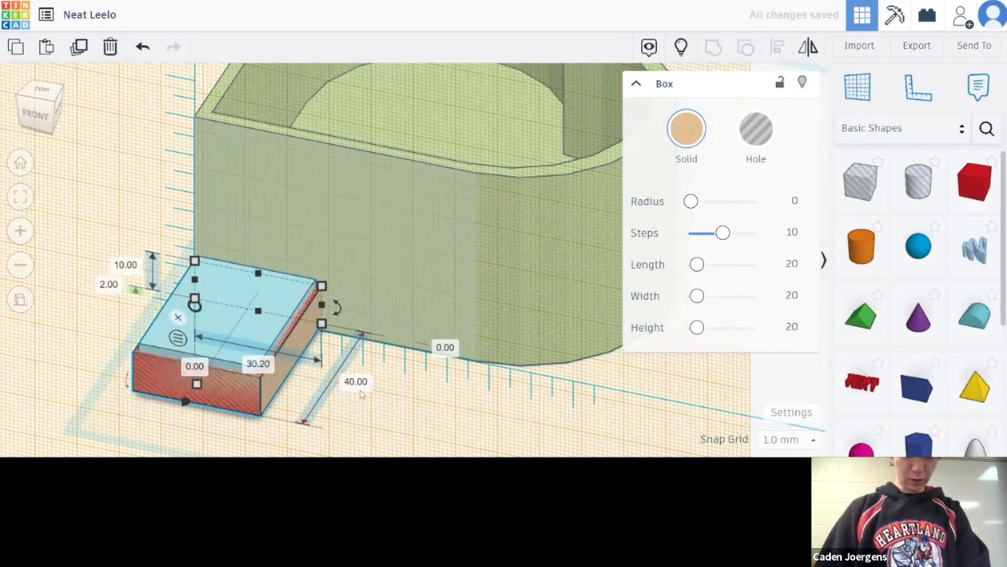
Step: Set the tan box's depth to 40.10 mm
{"action": "left_click", "coordinate": [357, 386]}
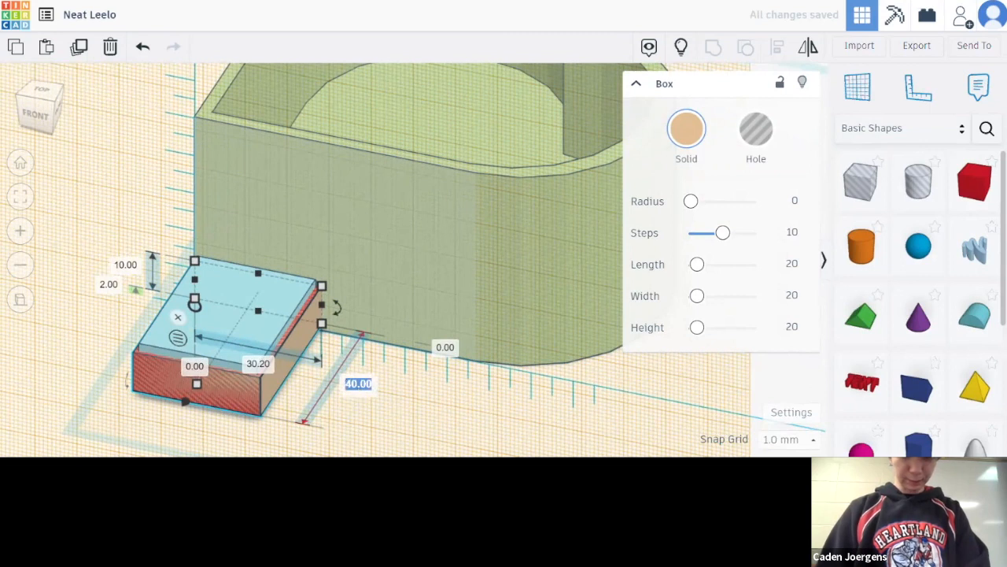
{"action": "key", "text": "Right"}
{"action": "key", "text": "Left"}
{"action": "key", "text": "BackSpace"}
{"action": "type", "text": "1"}
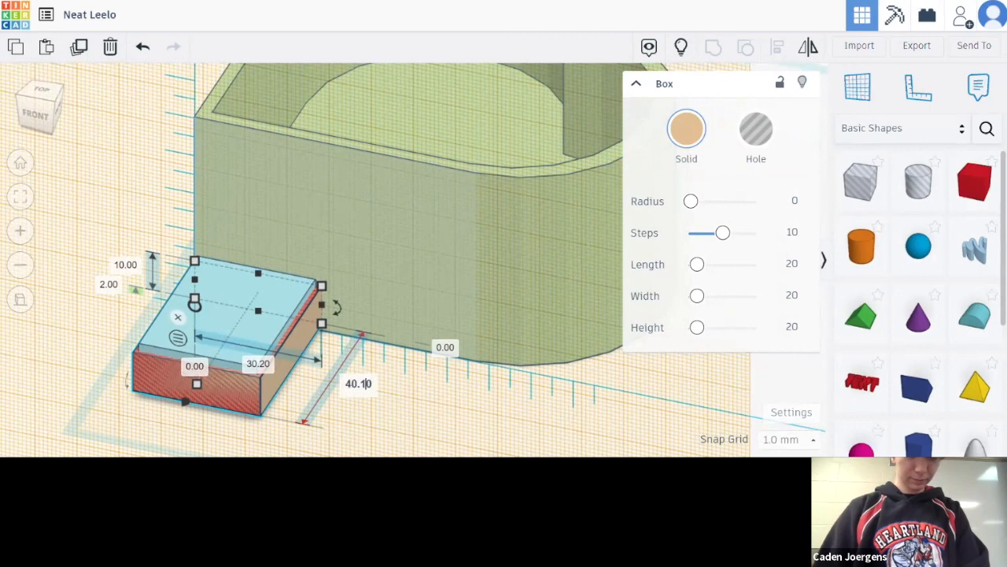
{"action": "key", "text": "Return"}
Step: Set the tan box's height to 10.10 mm
{"action": "right_click_drag", "start_coordinate": [404, 414], "coordinate": [410, 373]}
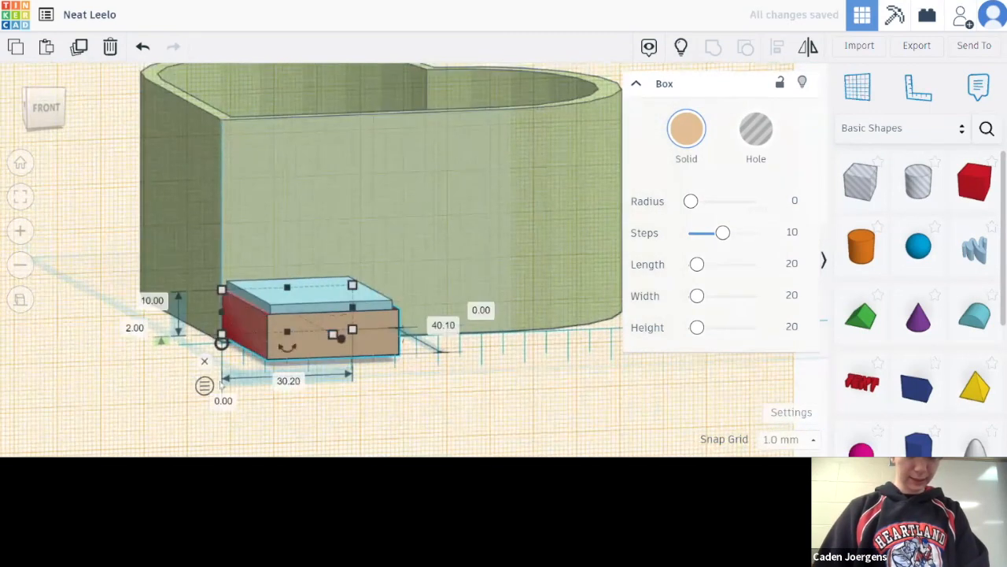
{"action": "left_click", "coordinate": [156, 301]}
{"action": "key", "text": "Right"}
{"action": "key", "text": "BackSpace"}
{"action": "key", "text": "BackSpace"}
{"action": "type", "text": "10"}
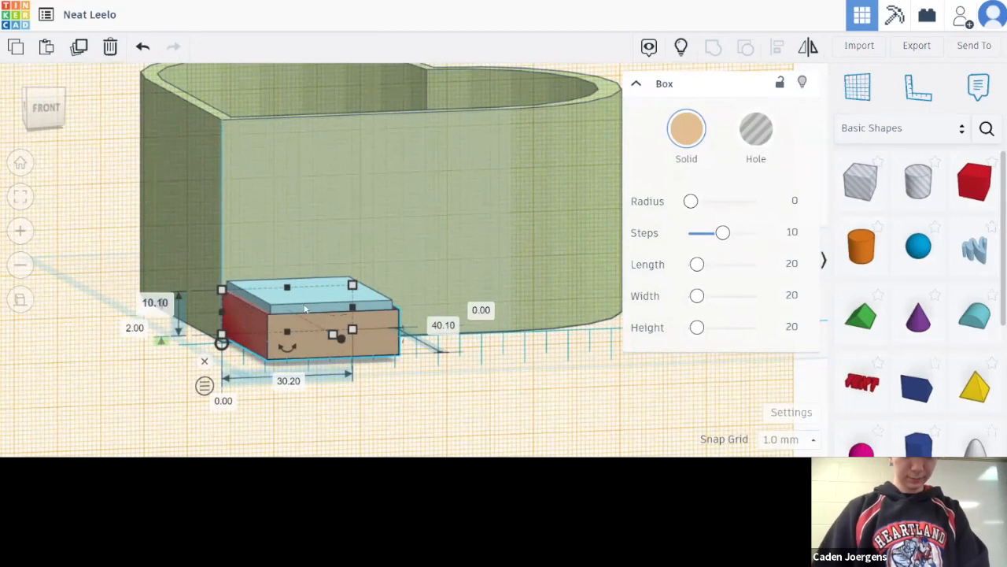
{"action": "key", "text": "Return"}
Step: Slide the tan box along the container's wall to about 28.8 mm from the ruler origin, beside the red box
{"action": "right_click_drag", "start_coordinate": [545, 372], "coordinate": [468, 371]}
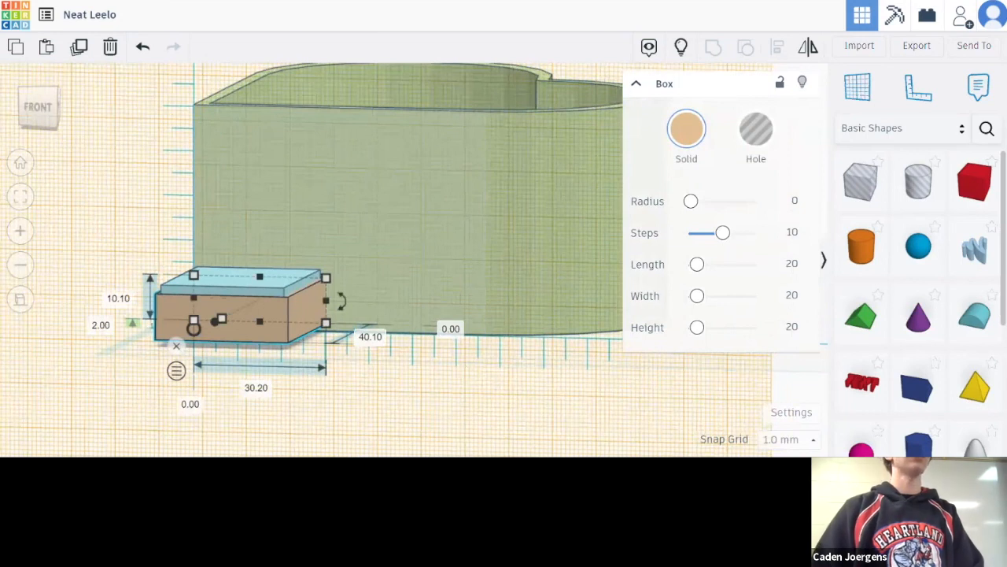
{"action": "scroll", "coordinate": [468, 370], "scroll_direction": "down", "scroll_amount": 4}
{"action": "right_click_drag", "start_coordinate": [526, 386], "coordinate": [493, 338]}
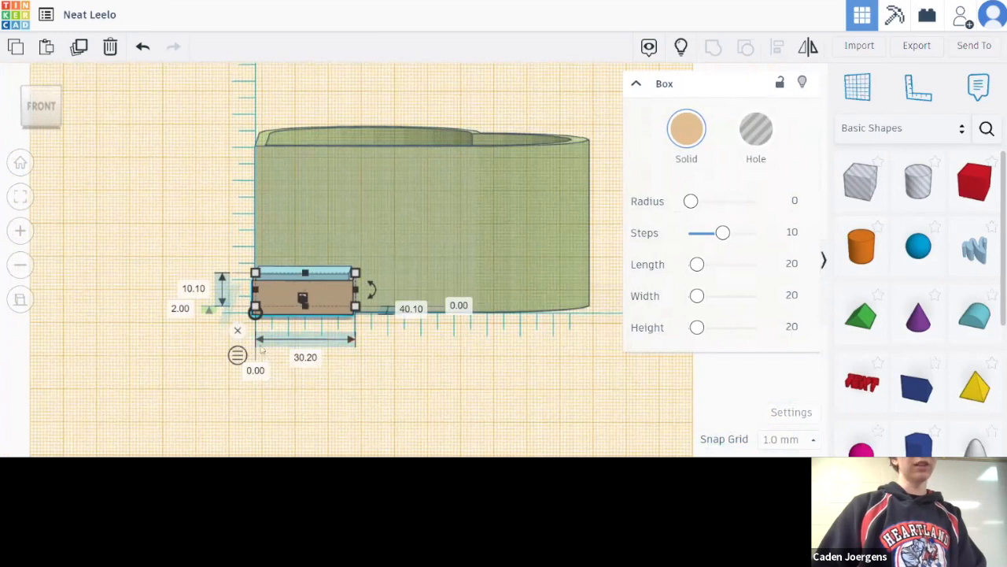
{"action": "left_click_drag", "start_coordinate": [324, 293], "coordinate": [390, 296]}
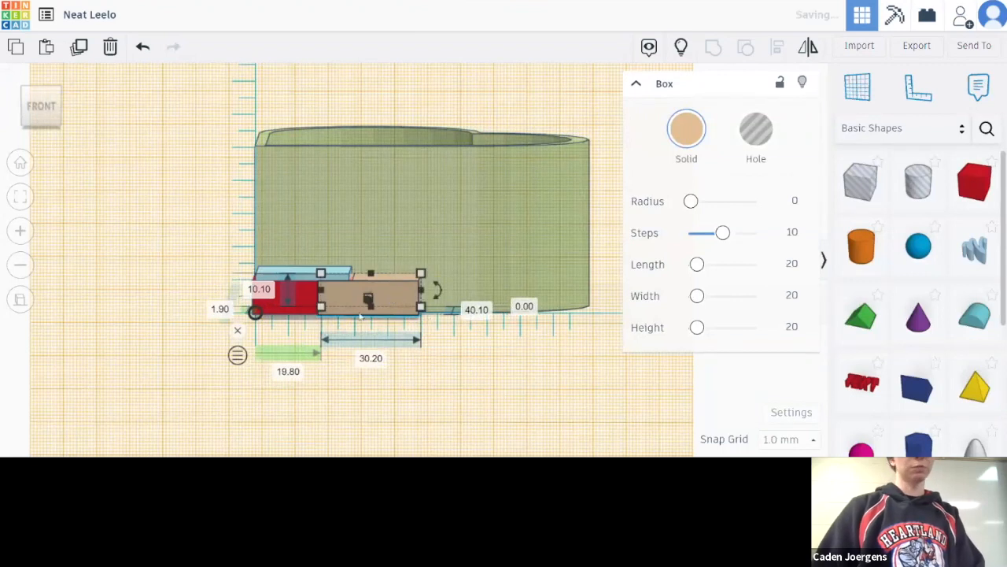
{"action": "scroll", "coordinate": [394, 393], "scroll_direction": "up", "scroll_amount": 3}
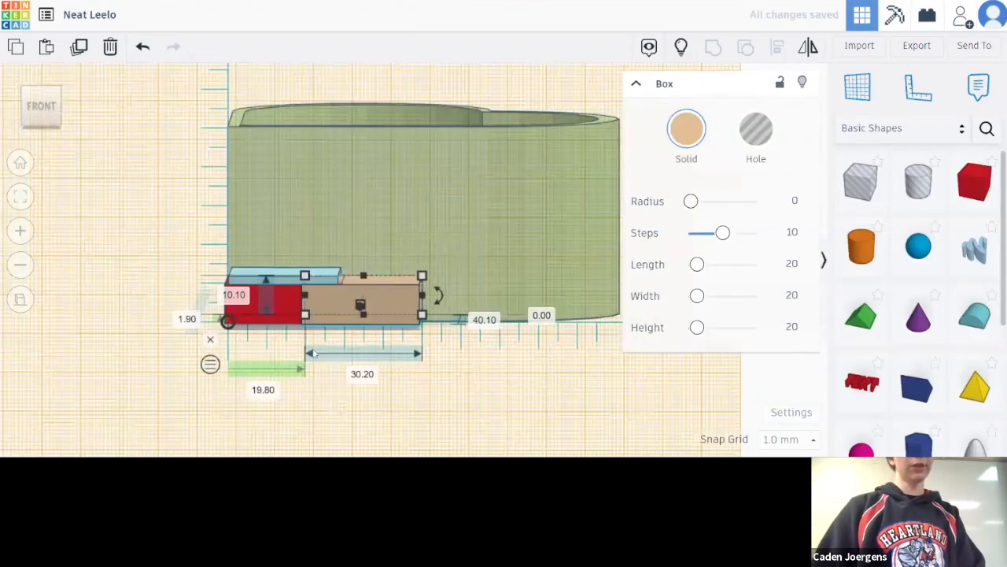
{"action": "right_click_drag", "start_coordinate": [393, 395], "coordinate": [381, 293]}
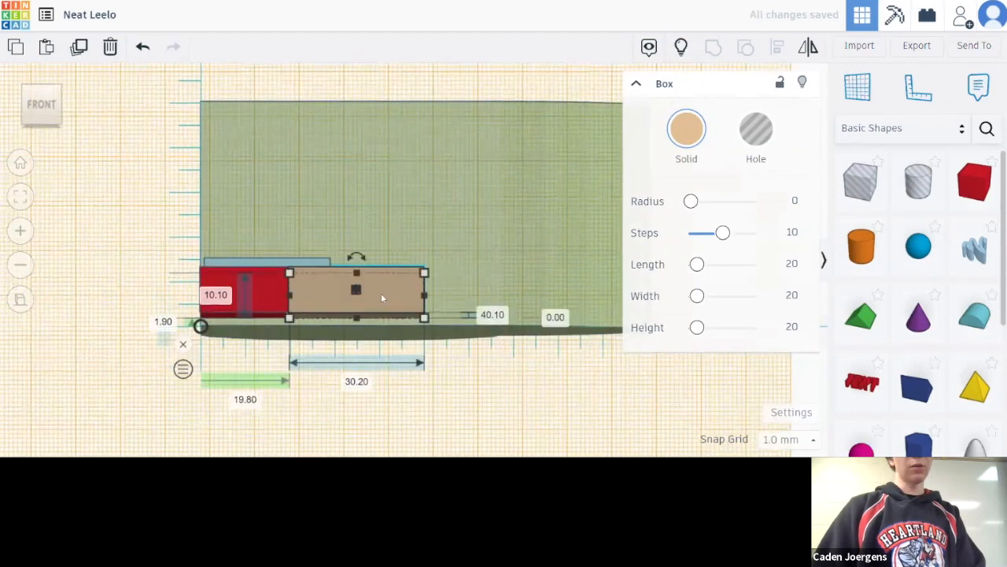
{"action": "left_click_drag", "start_coordinate": [388, 287], "coordinate": [424, 288]}
{"action": "right_click_drag", "start_coordinate": [535, 351], "coordinate": [372, 333]}
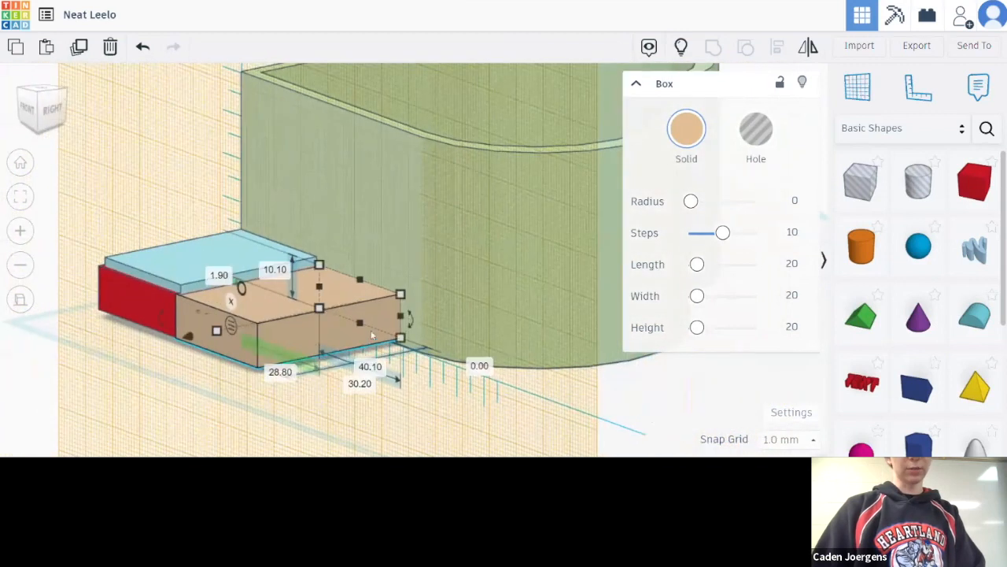
Step: Undo a stray move of the tan box and try offsetting it 40.1 mm from the ruler origin in depth
{"action": "mouse_move", "coordinate": [329, 327]}
{"action": "left_mouse_down"}
{"action": "mouse_move", "coordinate": [317, 327]}
{"action": "mouse_move", "coordinate": [332, 318]}
{"action": "left_mouse_up"}
{"action": "key", "text": "ctrl+z"}
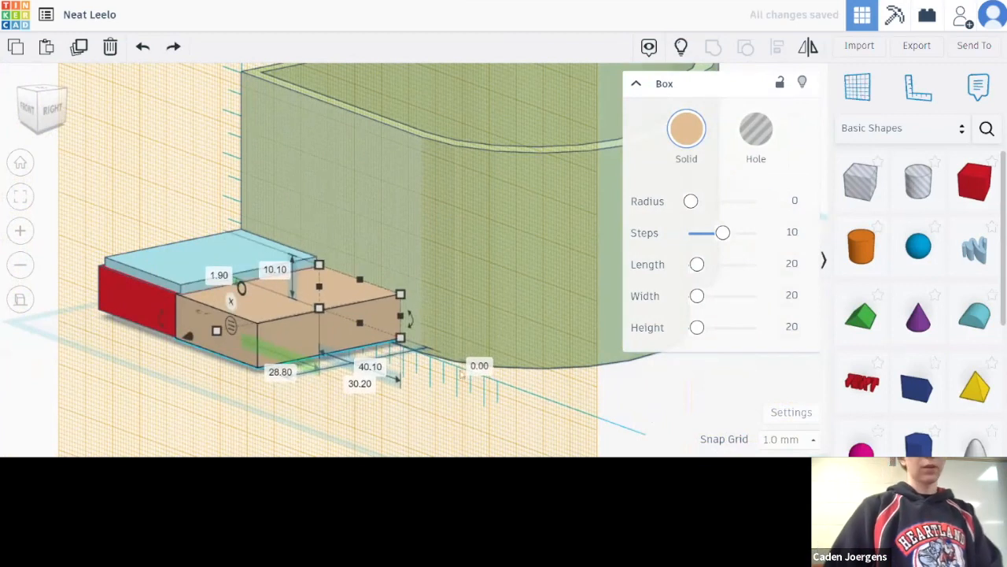
{"action": "left_click", "coordinate": [481, 369]}
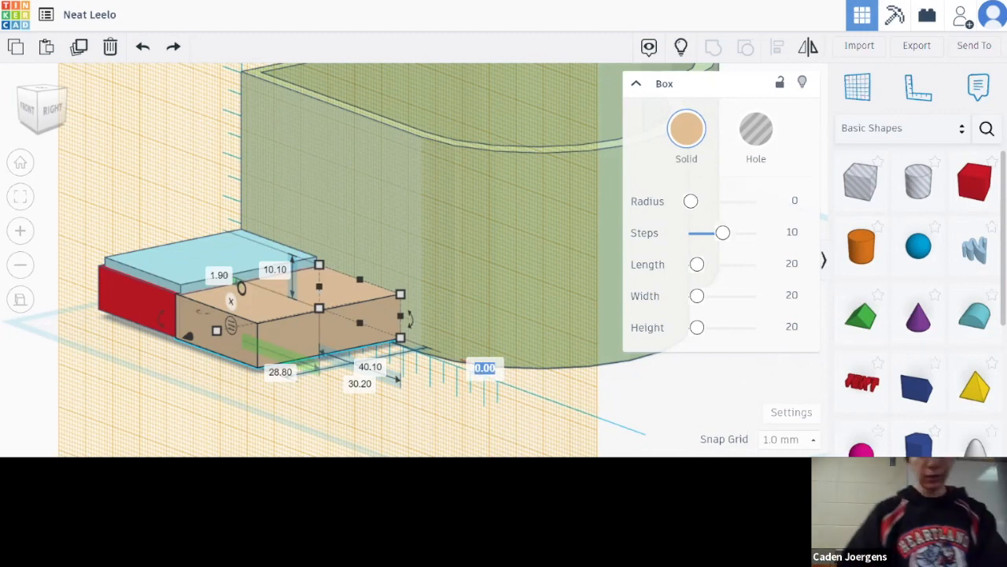
{"action": "type", "text": "40.1"}
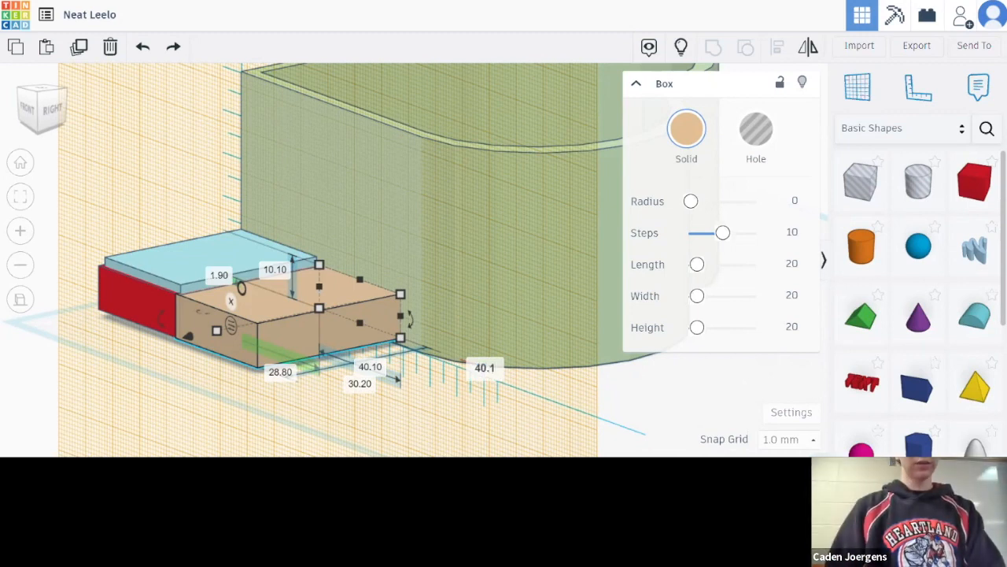
{"action": "key", "text": "Return"}
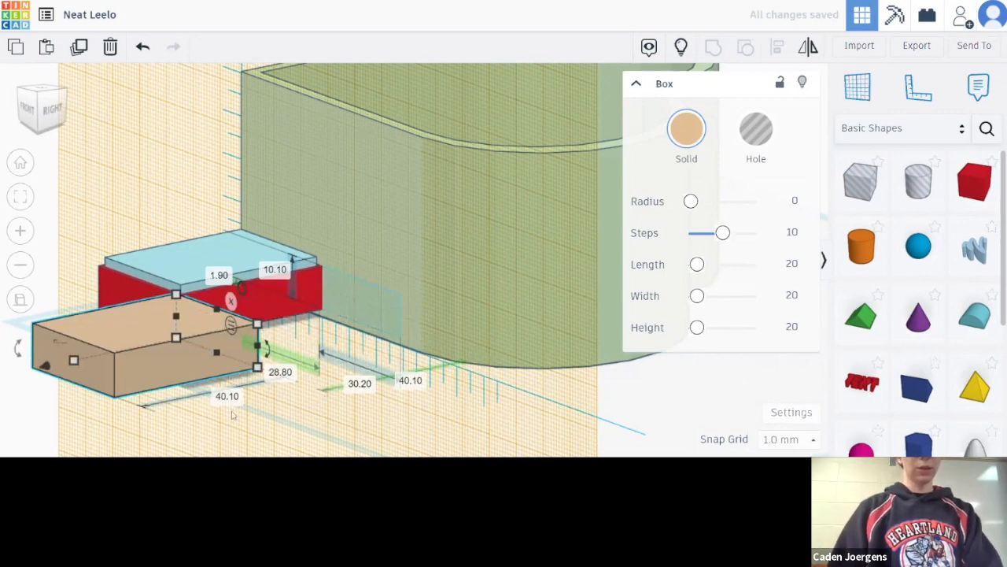
Step: Set the tan box's depth offset from the ruler origin to -40.10 mm so it sits inside the container
{"action": "left_click", "coordinate": [229, 396]}
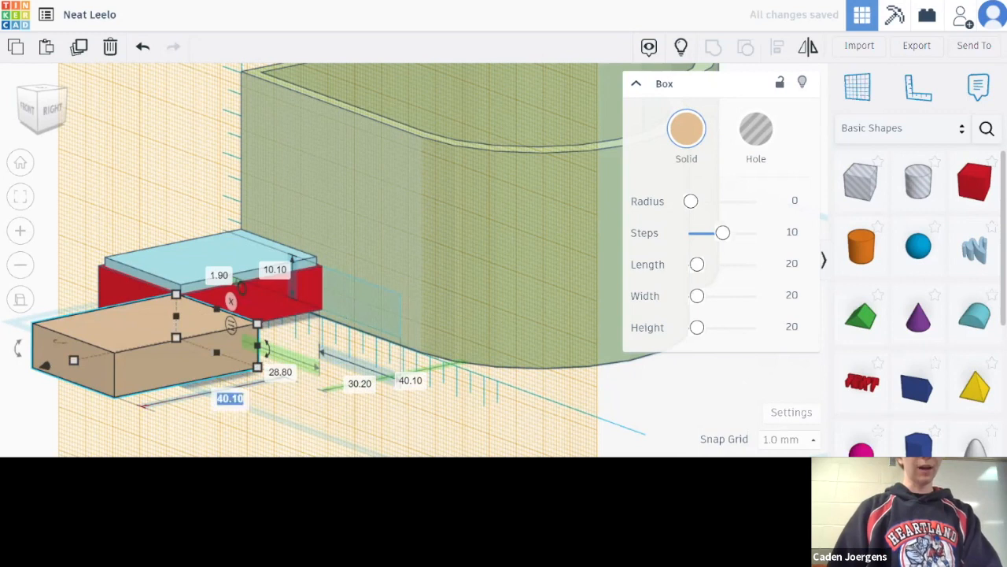
{"action": "left_click", "coordinate": [405, 384]}
{"action": "left_click", "coordinate": [401, 384]}
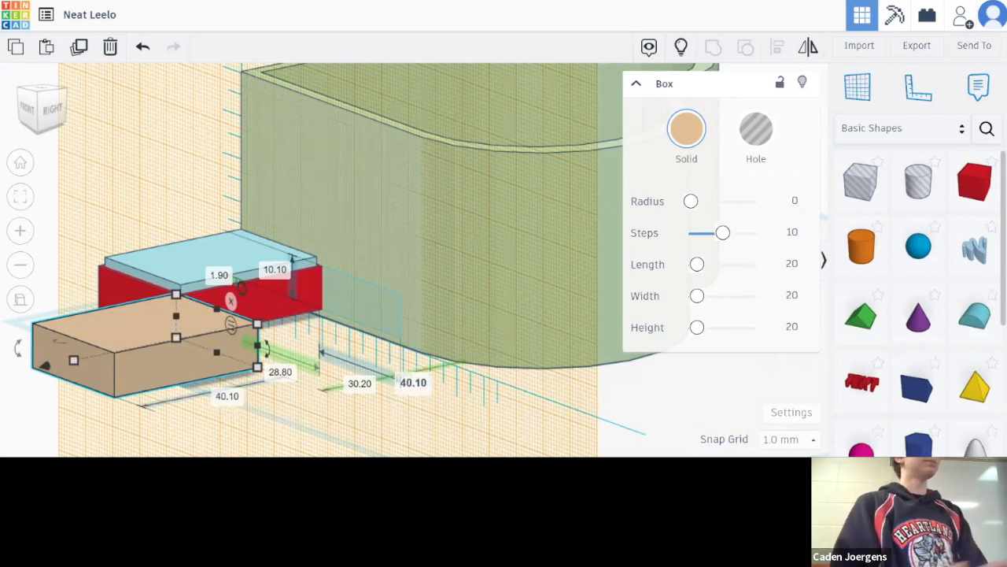
{"action": "type", "text": "-"}
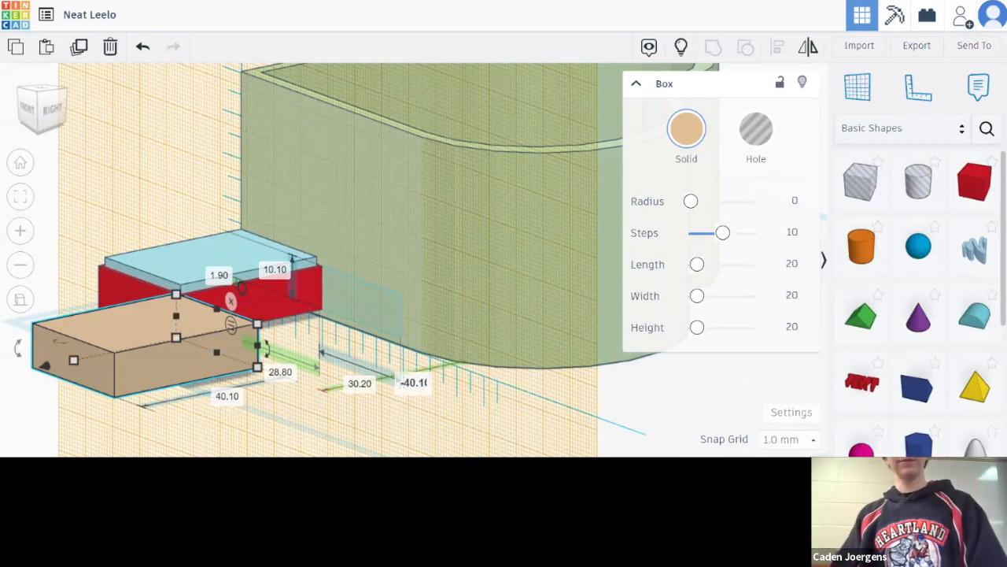
{"action": "key", "text": "Return"}
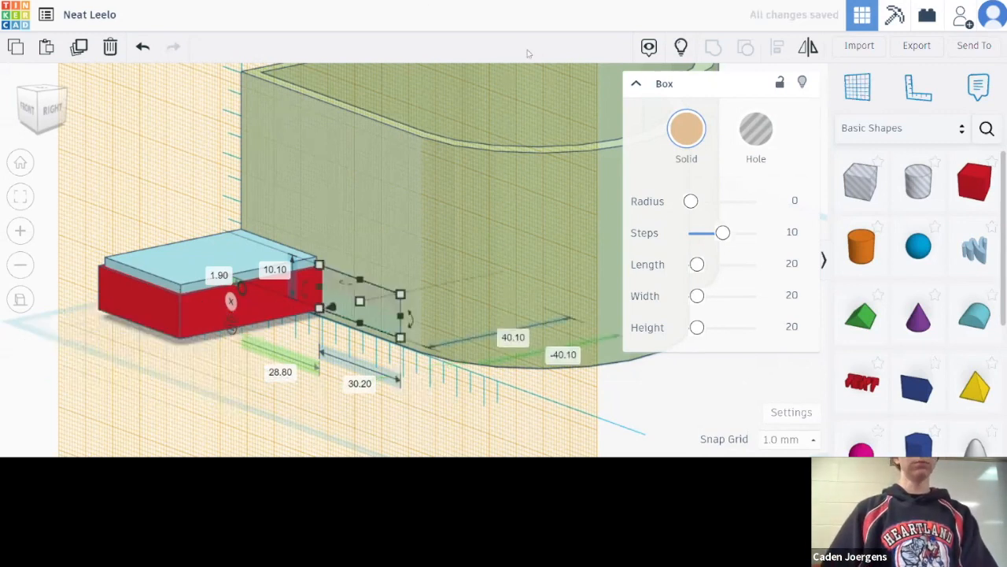
Step: Turn the tan box into a hole and group it with the green container to cut a drawer opening in the wall
{"action": "left_click", "coordinate": [753, 132]}
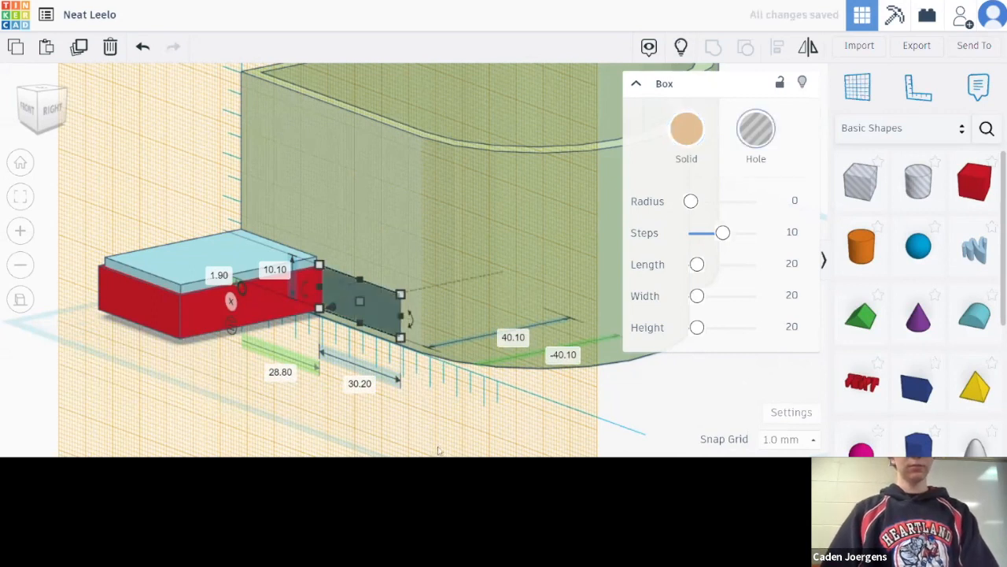
{"action": "left_click", "coordinate": [470, 433]}
{"action": "left_click_drag", "start_coordinate": [401, 222], "coordinate": [340, 81]}
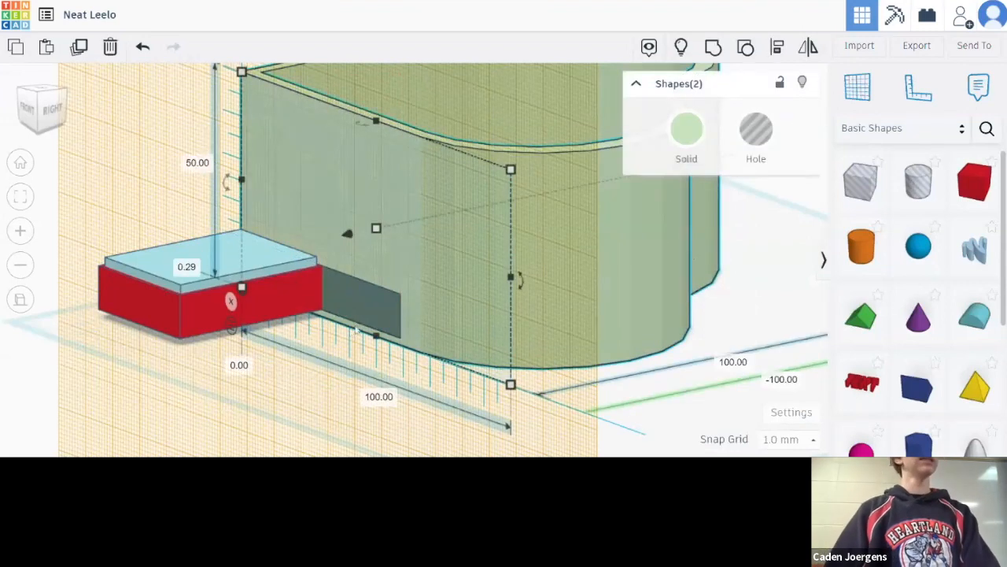
{"action": "left_click", "coordinate": [713, 49]}
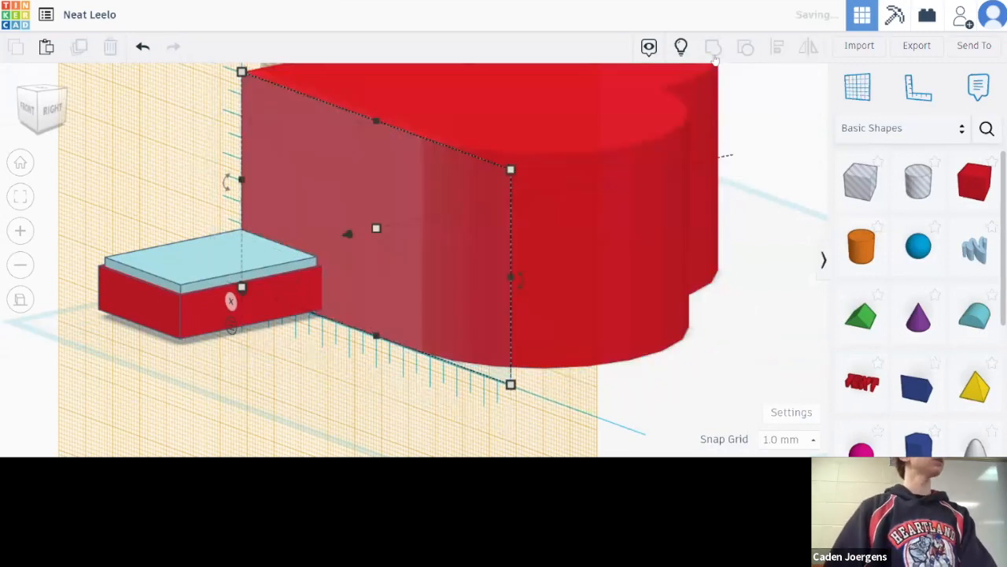
{"action": "right_click_drag", "start_coordinate": [476, 381], "coordinate": [598, 351]}
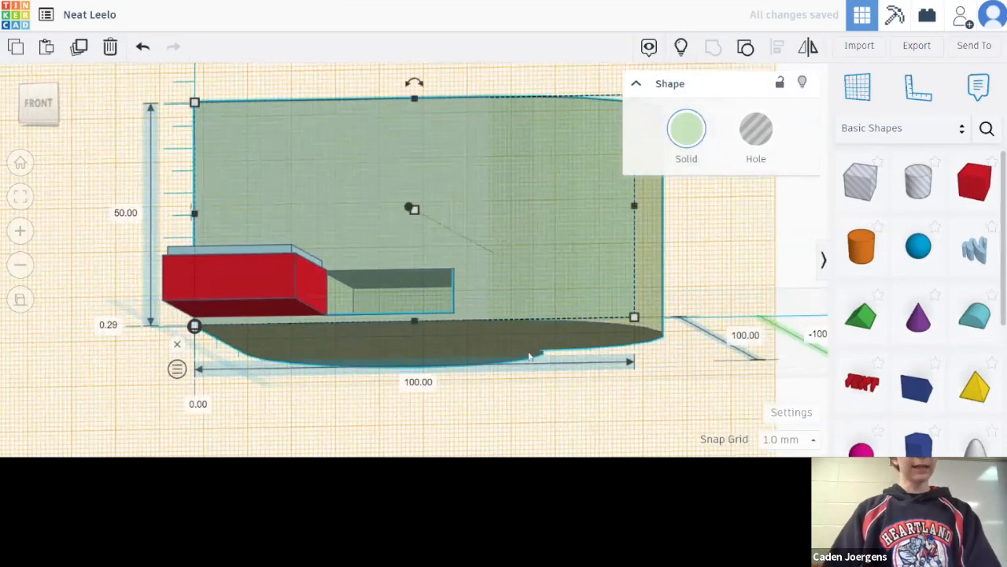
{"action": "right_click_drag", "start_coordinate": [367, 348], "coordinate": [198, 317]}
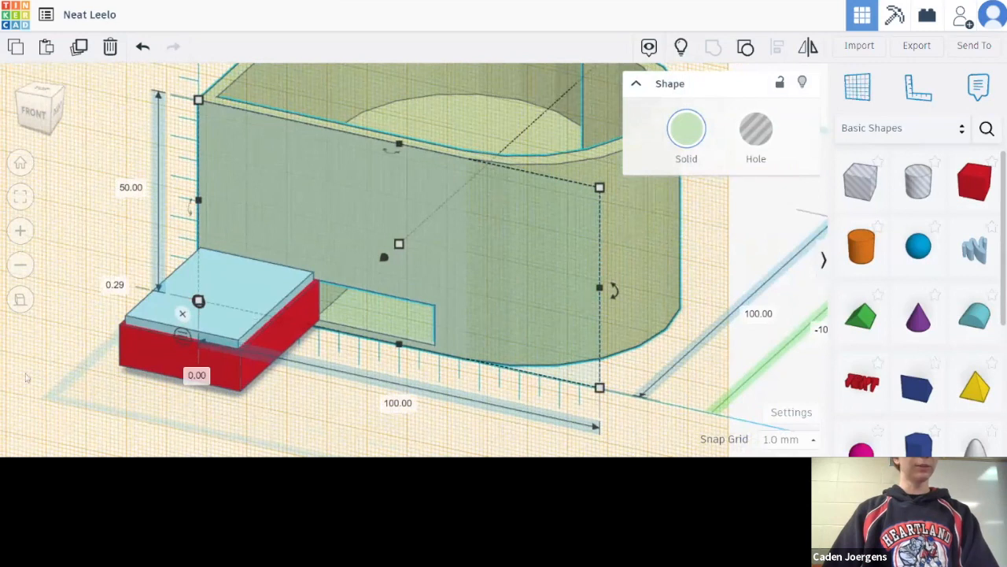
Step: Turn the light blue box on top of the red box into a hole
{"action": "left_click", "coordinate": [84, 291]}
{"action": "left_click_drag", "start_coordinate": [89, 276], "coordinate": [181, 334]}
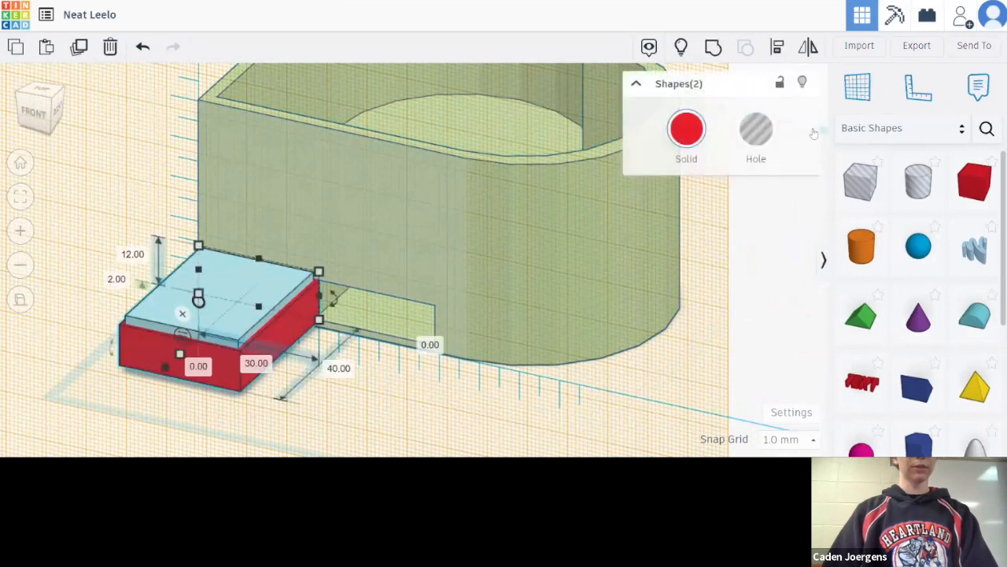
{"action": "left_click", "coordinate": [231, 356]}
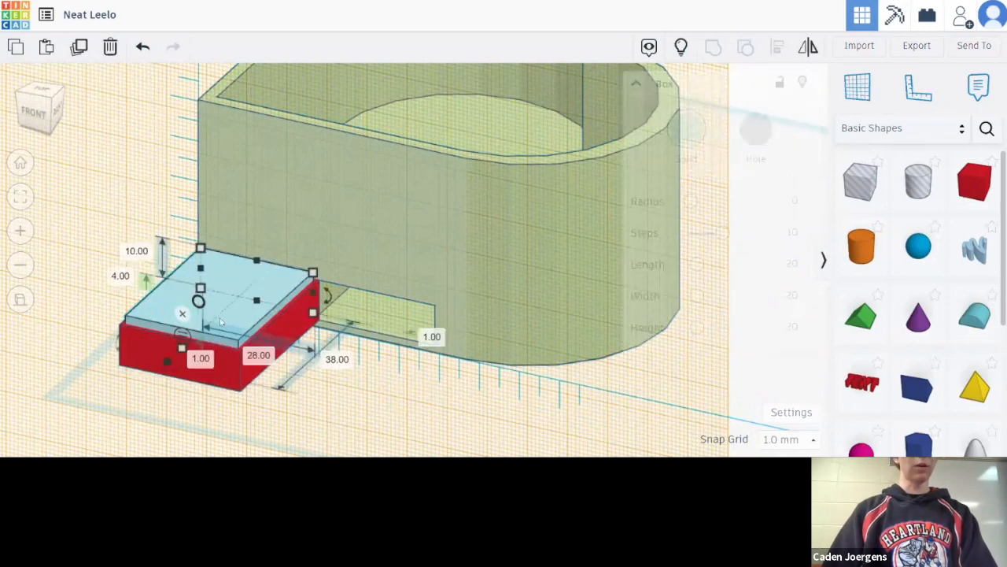
{"action": "left_click", "coordinate": [293, 434]}
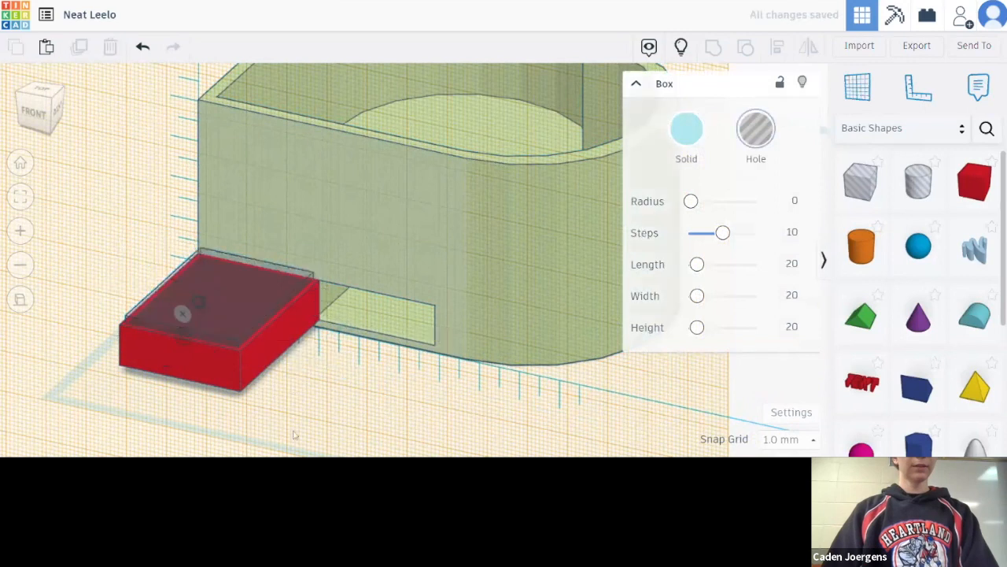
Step: Group the raised hole box with the red box, leaving out the green container, to hollow it into an open tray
{"action": "left_click", "coordinate": [180, 313]}
{"action": "left_click", "coordinate": [313, 222], "text": "shift"}
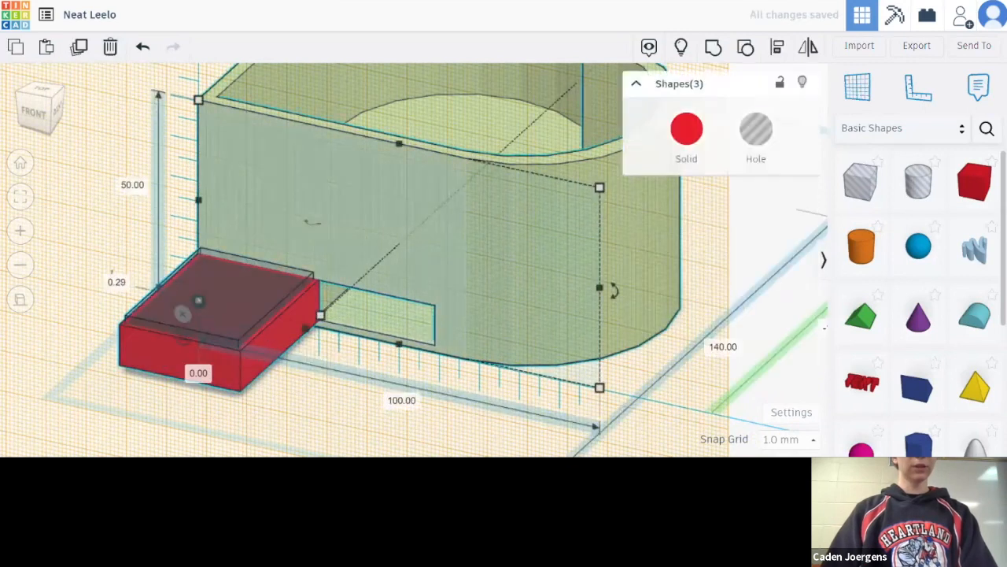
{"action": "left_click", "coordinate": [351, 410]}
{"action": "right_click_drag", "start_coordinate": [351, 411], "coordinate": [164, 361]}
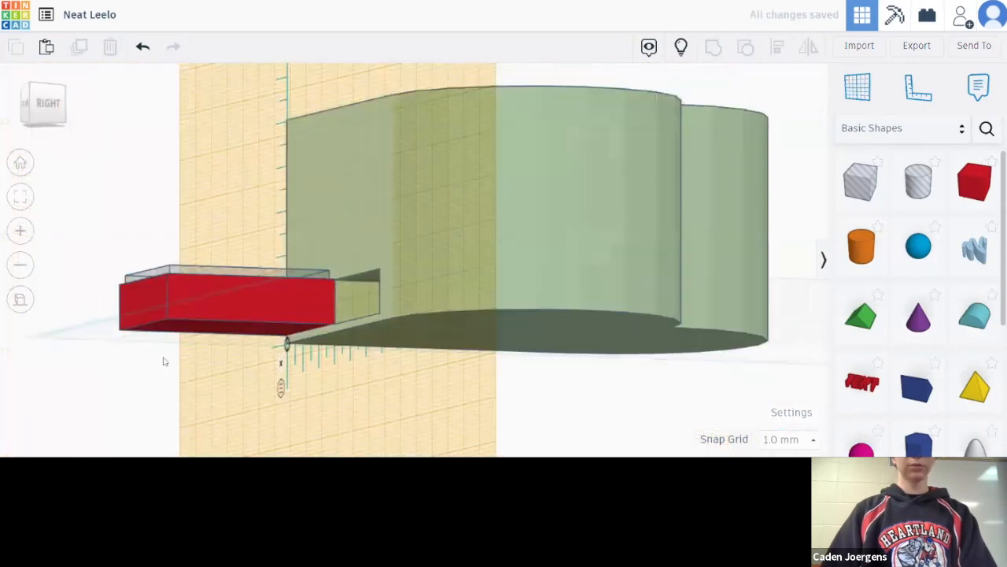
{"action": "left_click", "coordinate": [150, 288]}
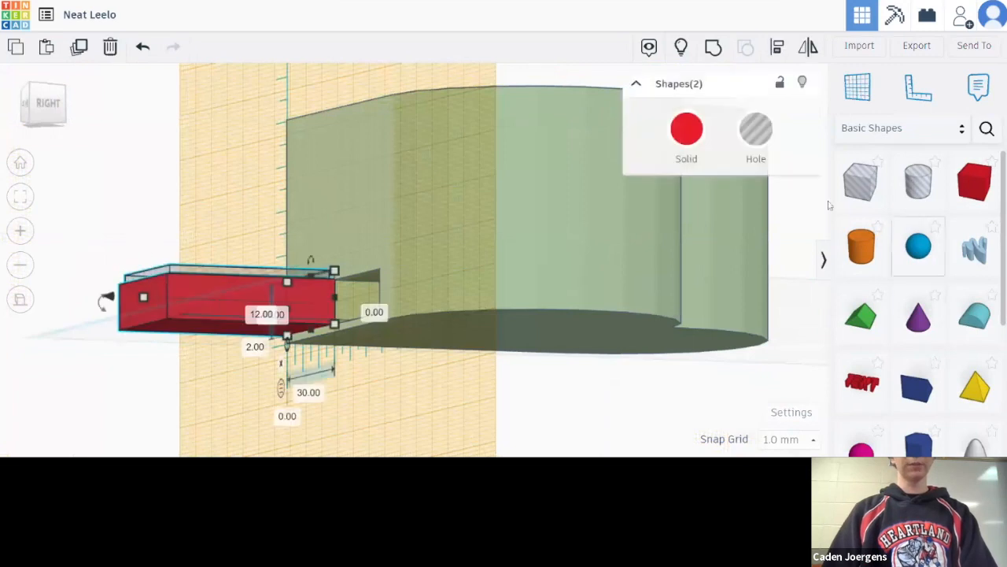
{"action": "left_click", "coordinate": [713, 48]}
{"action": "right_click_drag", "start_coordinate": [442, 145], "coordinate": [428, 211]}
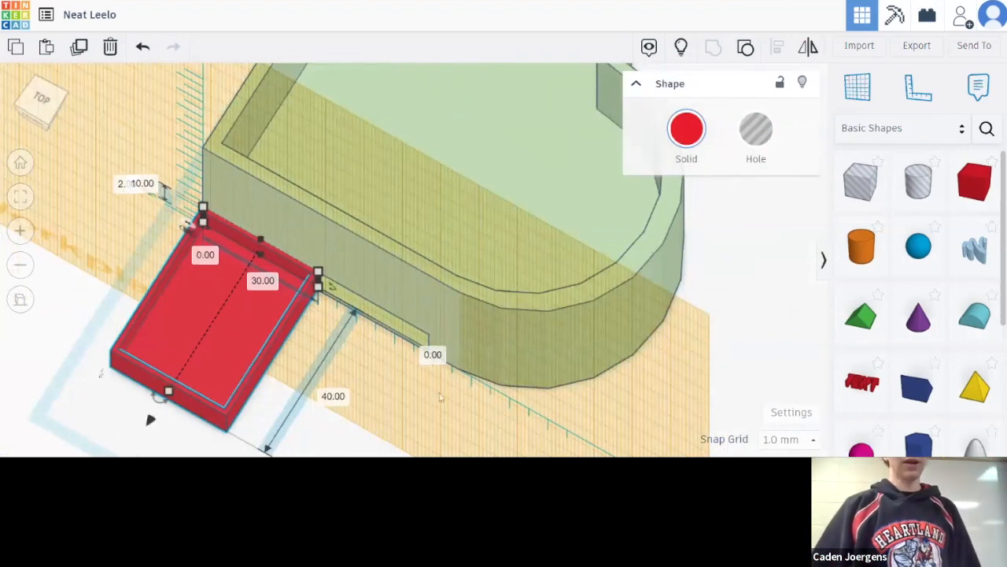
{"action": "right_click_drag", "start_coordinate": [438, 401], "coordinate": [442, 318]}
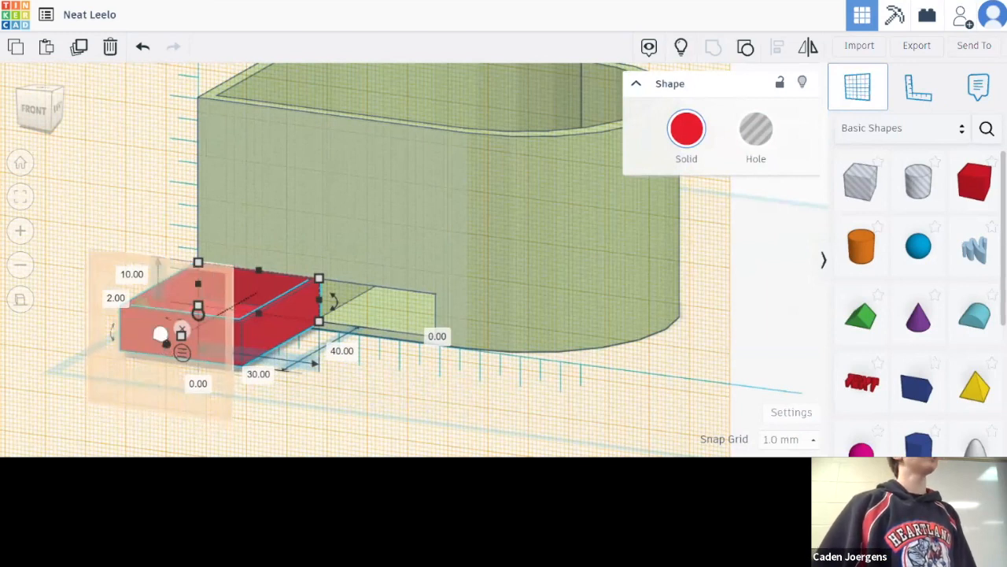
Step: Set the workplane on the front face of the red drawer
{"action": "left_click", "coordinate": [161, 336]}
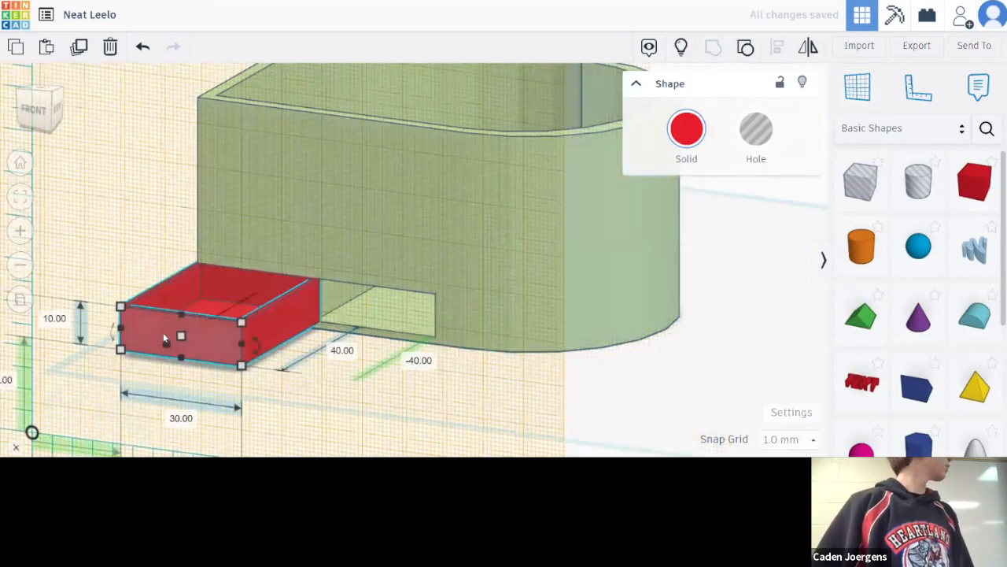
{"action": "right_click_drag", "start_coordinate": [681, 432], "coordinate": [773, 357]}
{"action": "left_click", "coordinate": [45, 111]}
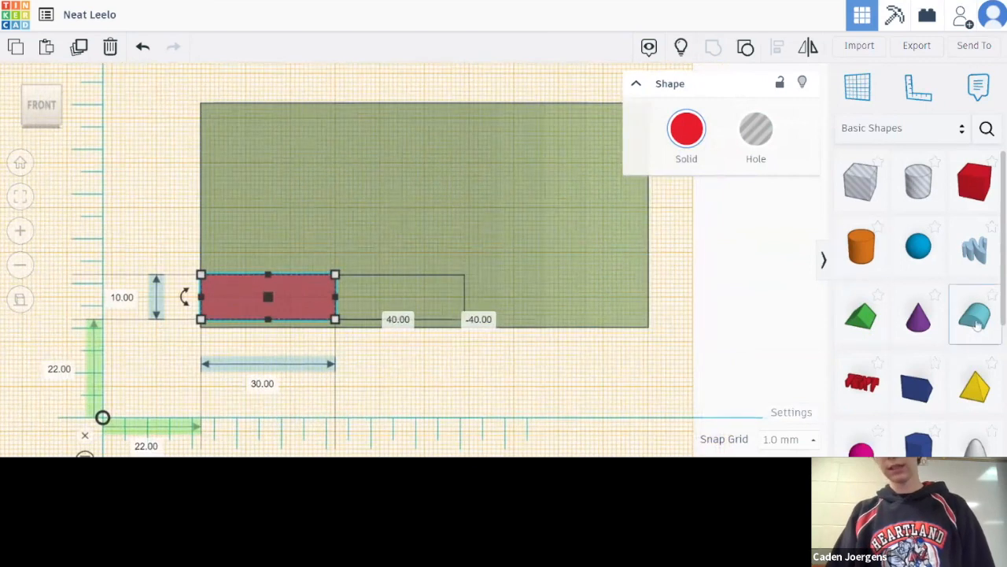
Step: Move the ruler origin to the lower-left corner of the red drawer's front face
{"action": "left_click", "coordinate": [977, 325]}
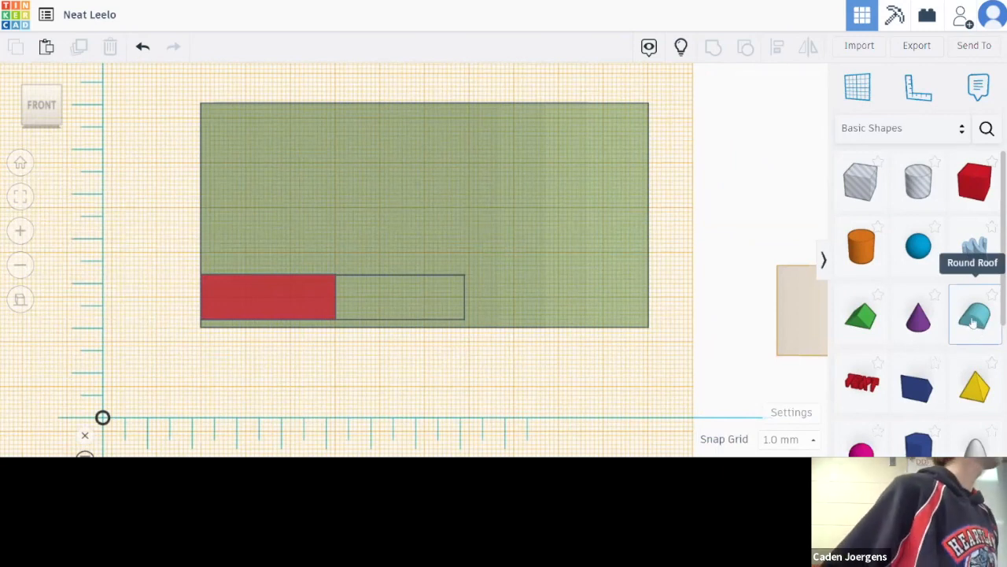
{"action": "left_click_drag", "start_coordinate": [830, 306], "coordinate": [706, 307]}
{"action": "left_click_drag", "start_coordinate": [102, 417], "coordinate": [204, 317]}
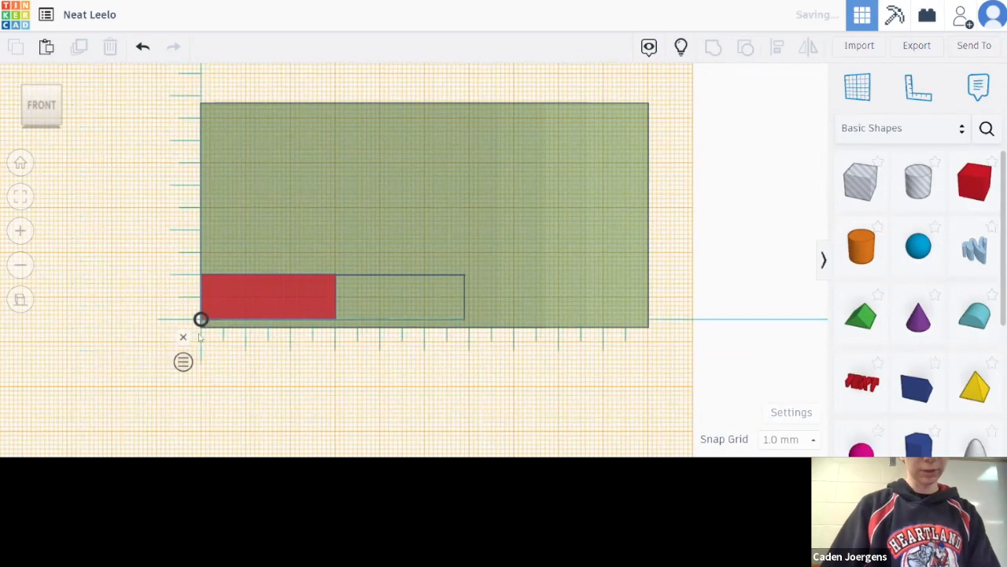
{"action": "scroll", "coordinate": [202, 326], "scroll_direction": "up", "scroll_amount": 3}
{"action": "scroll", "coordinate": [201, 332], "scroll_direction": "up", "scroll_amount": 2}
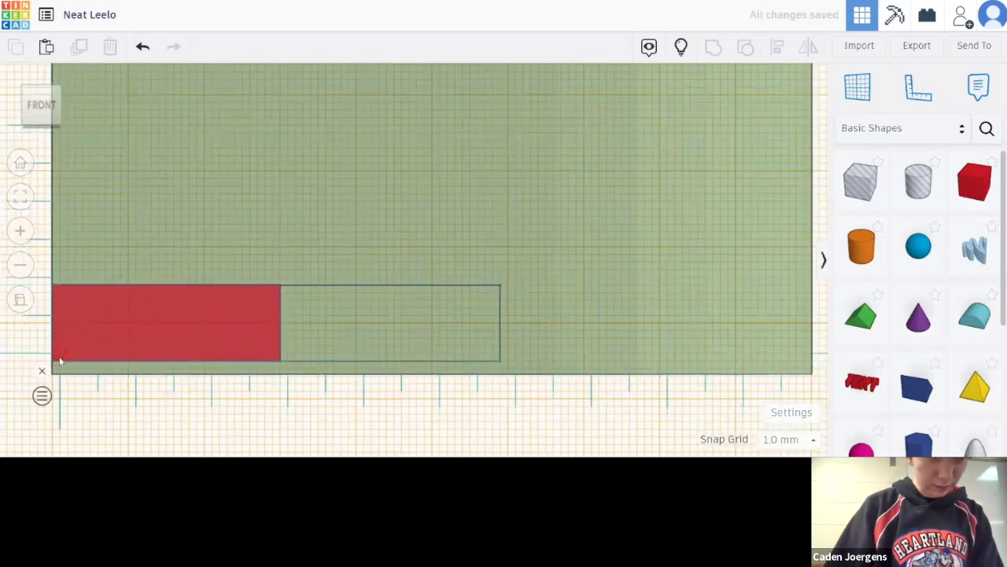
Step: Delete the green container and place a Round Roof on the new workplane beside the red drawer
{"action": "left_click", "coordinate": [610, 212]}
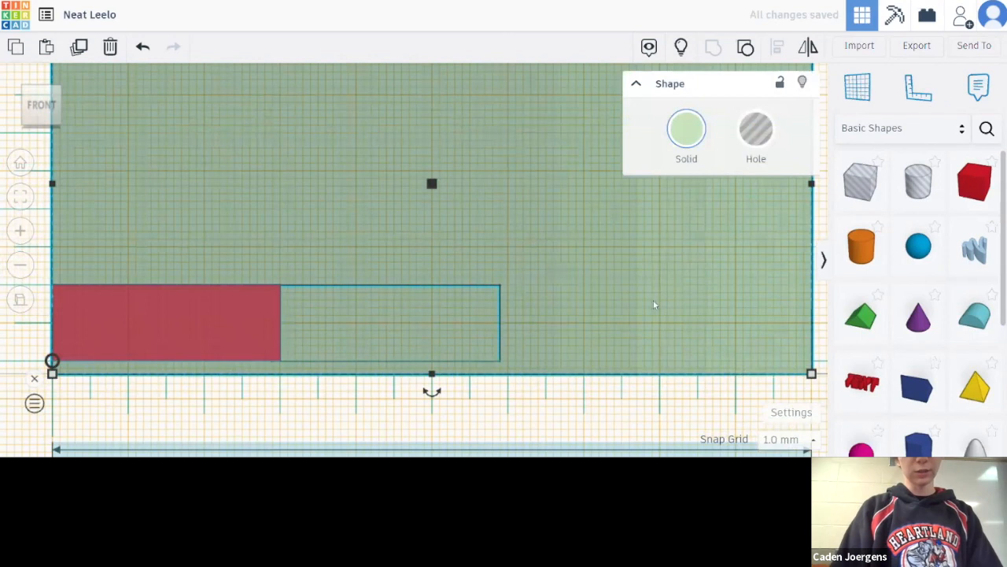
{"action": "key", "text": "Delete"}
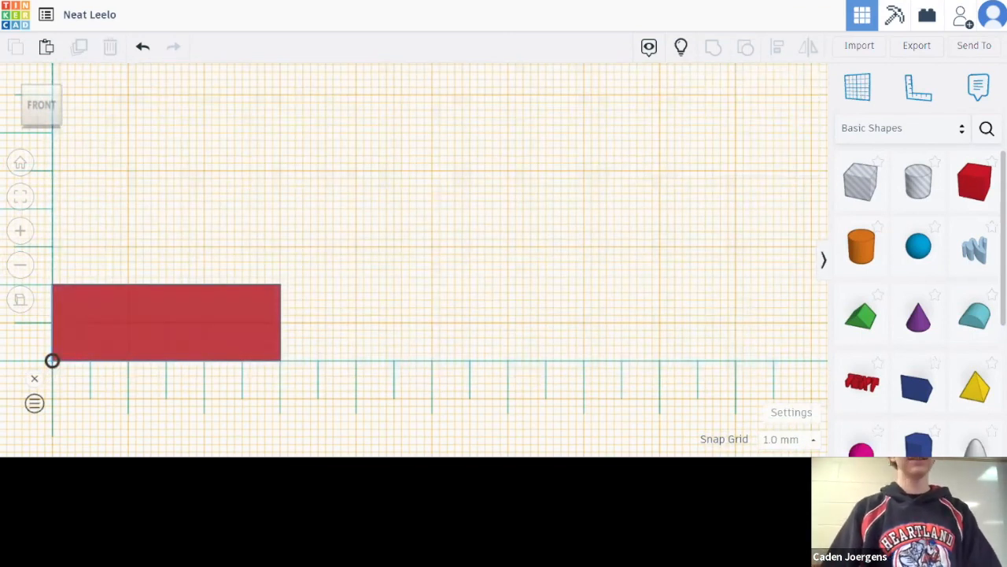
{"action": "left_click_drag", "start_coordinate": [974, 315], "coordinate": [600, 247]}
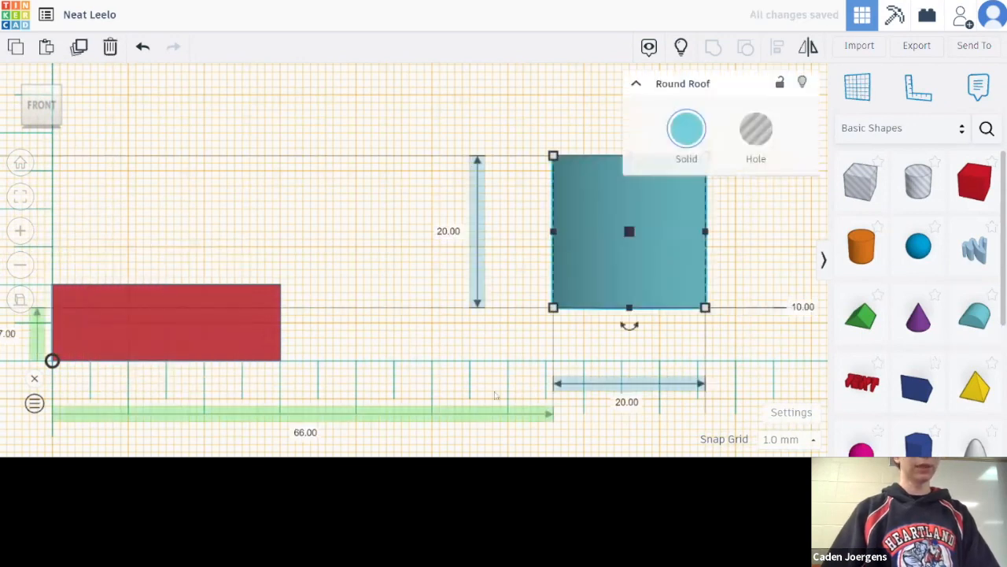
{"action": "scroll", "coordinate": [500, 410], "scroll_direction": "down", "scroll_amount": 3}
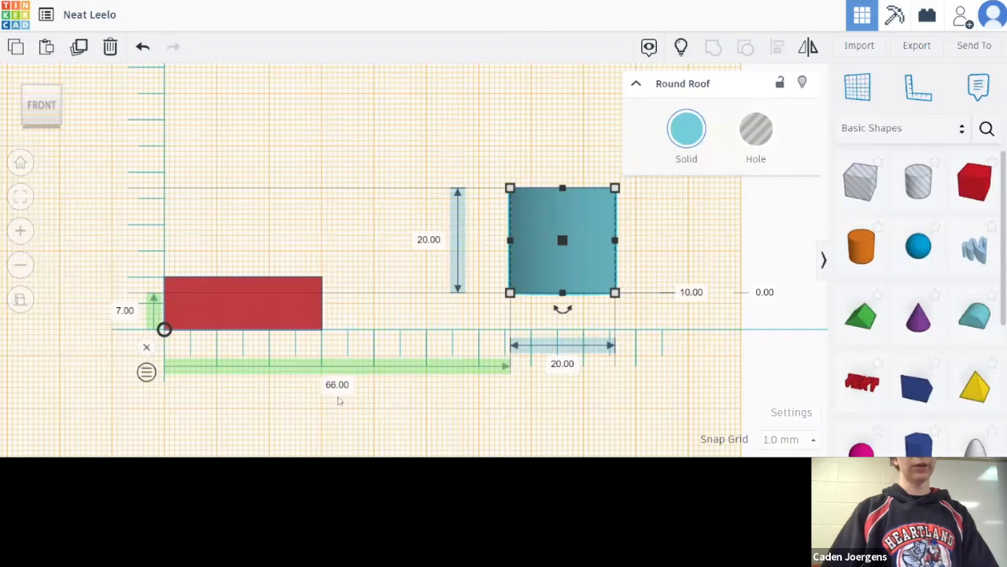
{"action": "left_click", "coordinate": [262, 328], "text": "shift"}
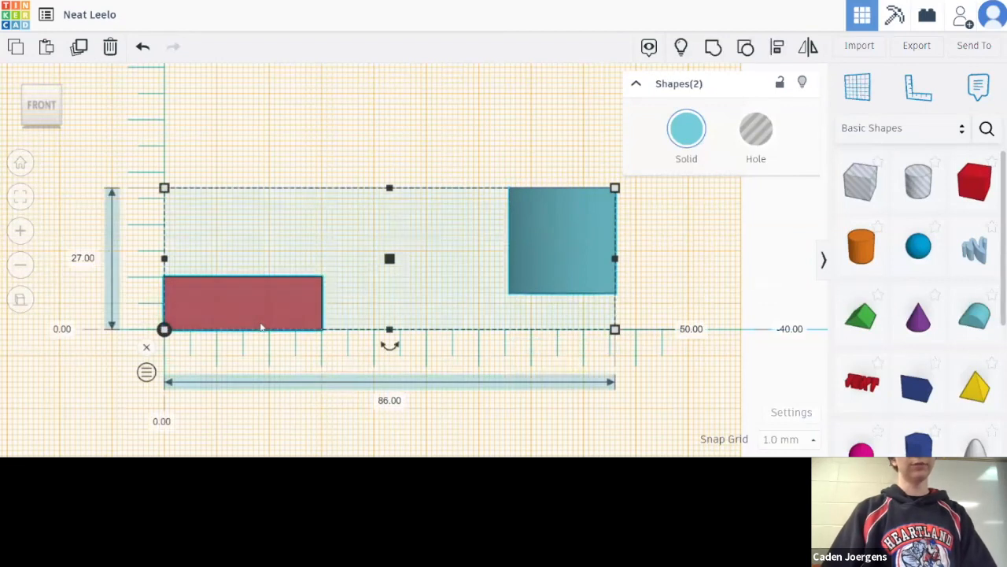
{"action": "left_click", "coordinate": [777, 47]}
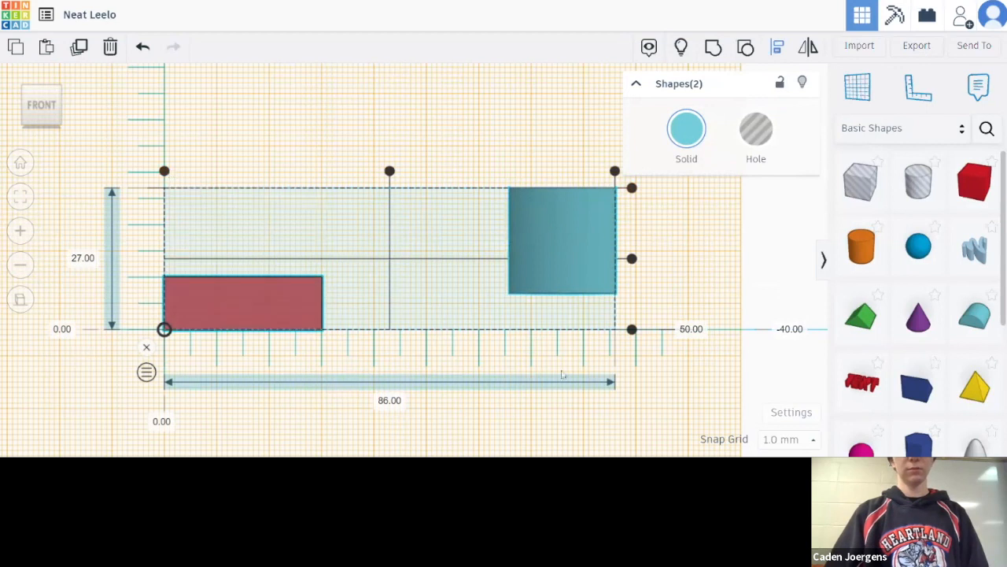
{"action": "right_click_drag", "start_coordinate": [563, 374], "coordinate": [465, 425]}
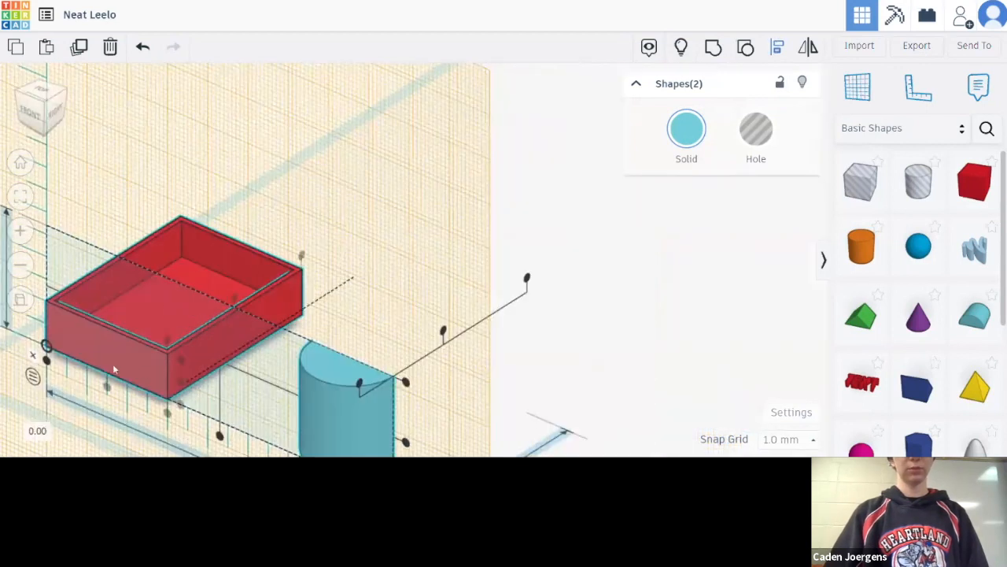
{"action": "right_click_drag", "start_coordinate": [112, 363], "coordinate": [311, 374]}
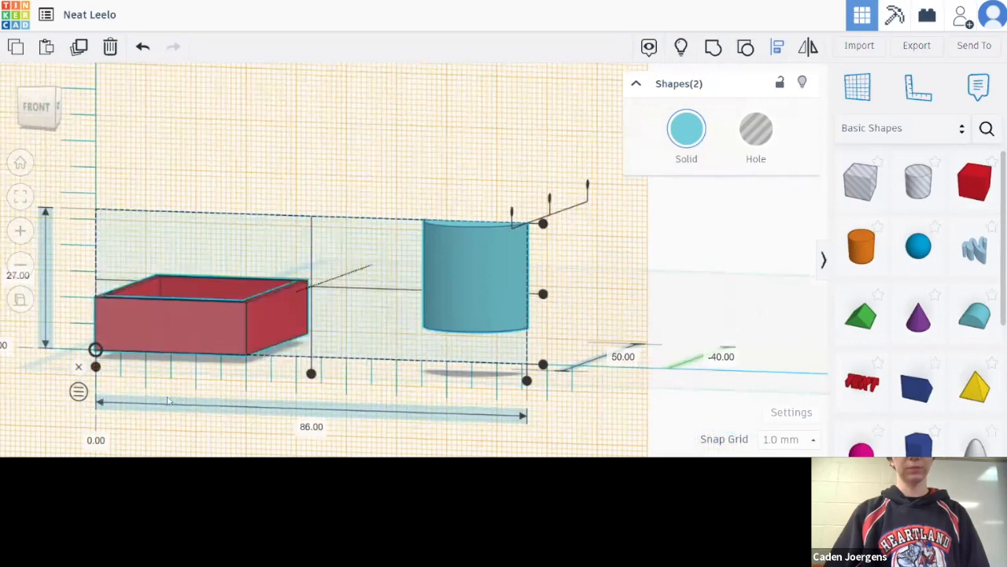
{"action": "right_click_drag", "start_coordinate": [175, 396], "coordinate": [169, 347]}
{"action": "right_click_drag", "start_coordinate": [224, 256], "coordinate": [394, 252]}
{"action": "left_click", "coordinate": [502, 218]}
{"action": "right_click_drag", "start_coordinate": [502, 218], "coordinate": [357, 193]}
Step: Move the Round Roof against the drawer's front face, 5 mm sideways from the ruler origin and 2 mm below it
{"action": "left_click_drag", "start_coordinate": [465, 293], "coordinate": [168, 328]}
{"action": "right_click_drag", "start_coordinate": [432, 343], "coordinate": [494, 346]}
{"action": "left_click_drag", "start_coordinate": [418, 222], "coordinate": [307, 283]}
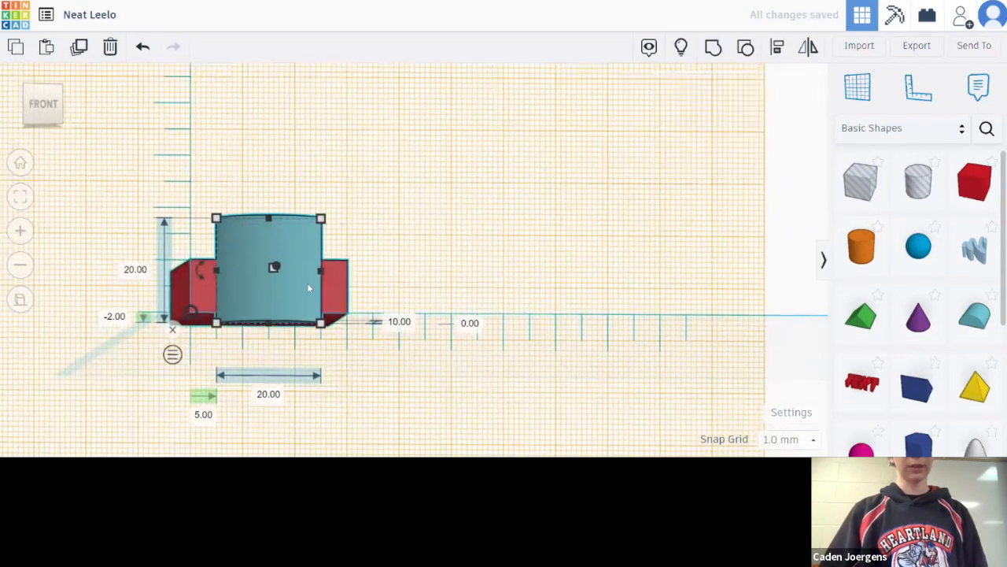
{"action": "key", "text": "l"}
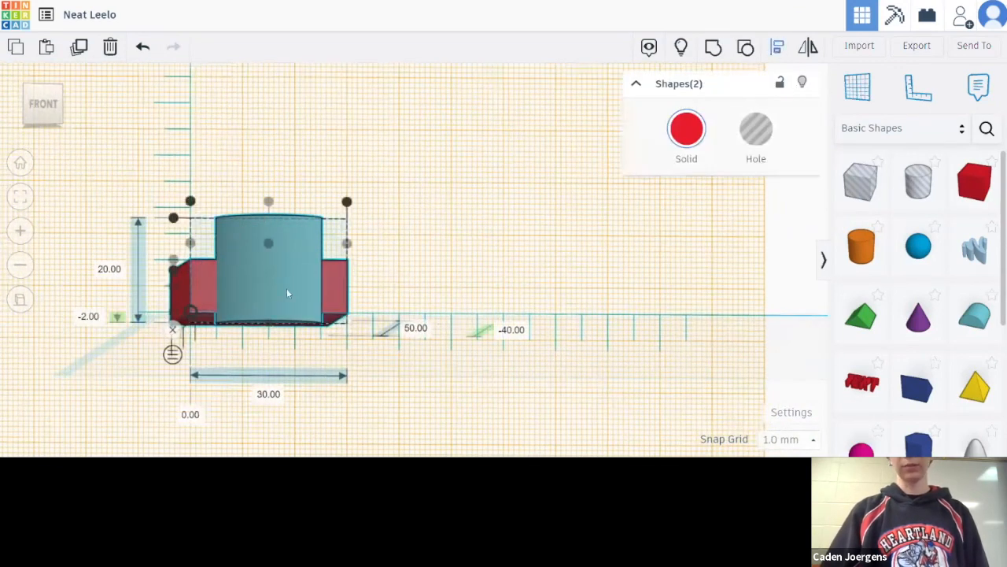
{"action": "right_click_drag", "start_coordinate": [417, 318], "coordinate": [427, 348]}
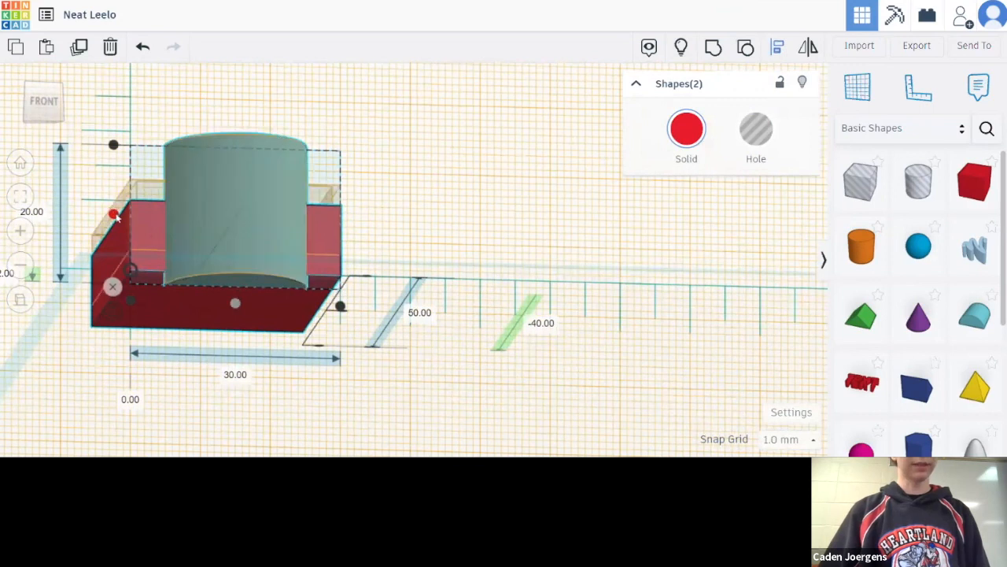
{"action": "right_click_drag", "start_coordinate": [252, 305], "coordinate": [166, 383]}
{"action": "right_click_drag", "start_coordinate": [222, 355], "coordinate": [164, 318]}
{"action": "scroll", "coordinate": [181, 318], "scroll_direction": "up", "scroll_amount": 2}
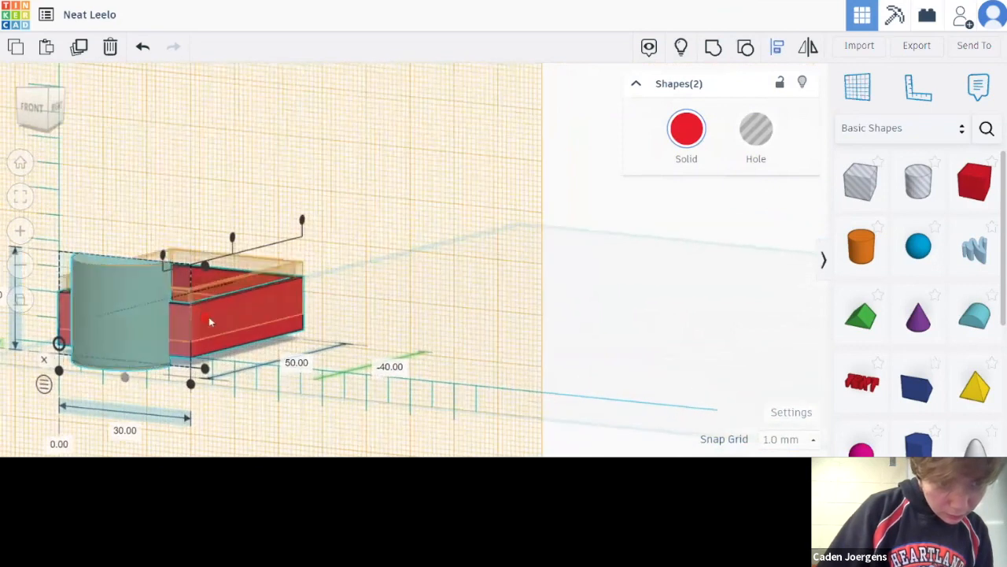
{"action": "right_click_drag", "start_coordinate": [144, 307], "coordinate": [443, 338]}
{"action": "scroll", "coordinate": [443, 338], "scroll_direction": "up", "scroll_amount": 3}
{"action": "right_click_drag", "start_coordinate": [656, 270], "coordinate": [641, 288]}
{"action": "right_click_drag", "start_coordinate": [683, 337], "coordinate": [255, 384]}
{"action": "left_click", "coordinate": [552, 233]}
Step: Set the Round Roof's vertical thickness to 2 mm to make a thin handle on the drawer's front
{"action": "left_click", "coordinate": [256, 384]}
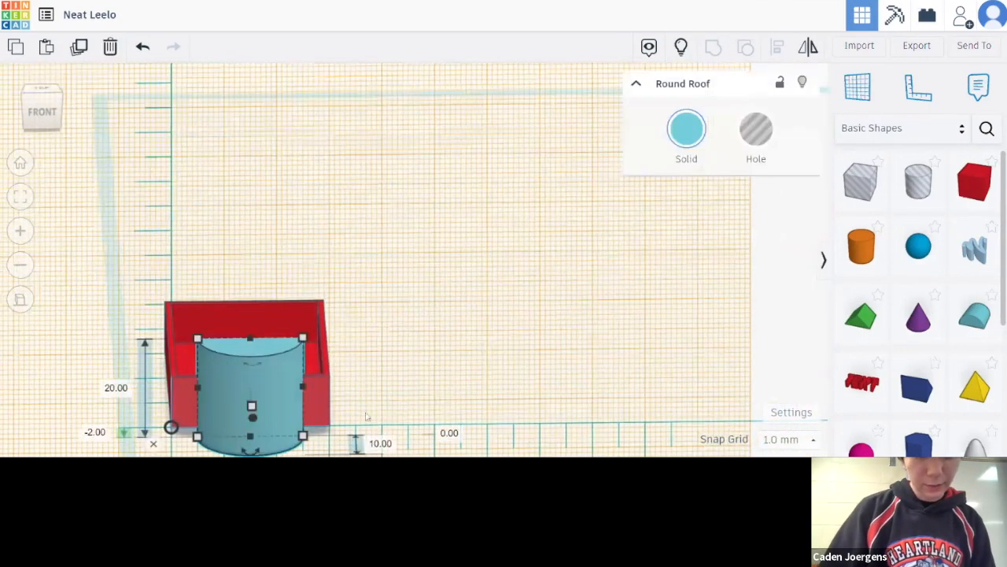
{"action": "right_click_drag", "start_coordinate": [511, 398], "coordinate": [501, 383]}
{"action": "right_click_drag", "start_coordinate": [297, 416], "coordinate": [297, 409]}
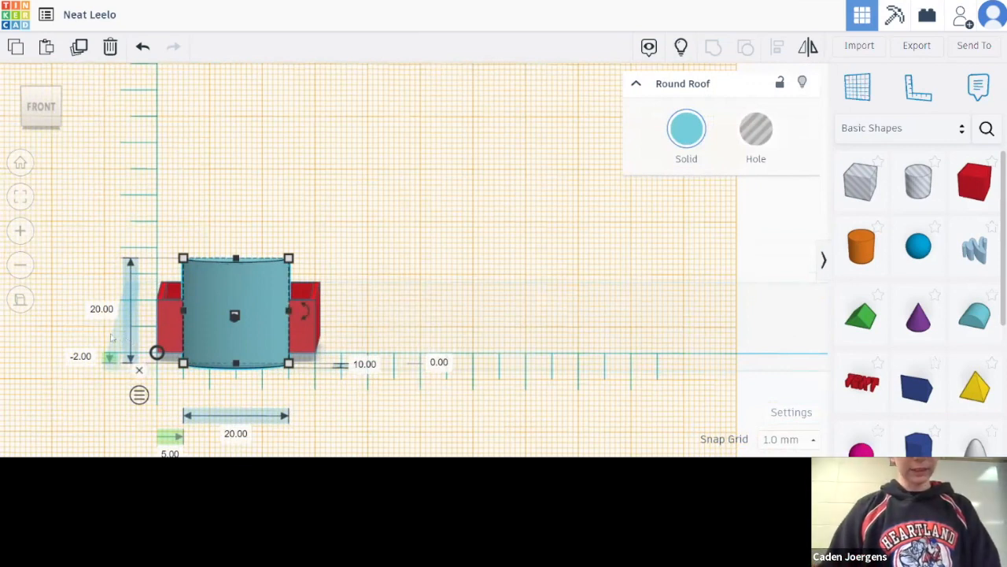
{"action": "left_click", "coordinate": [102, 309]}
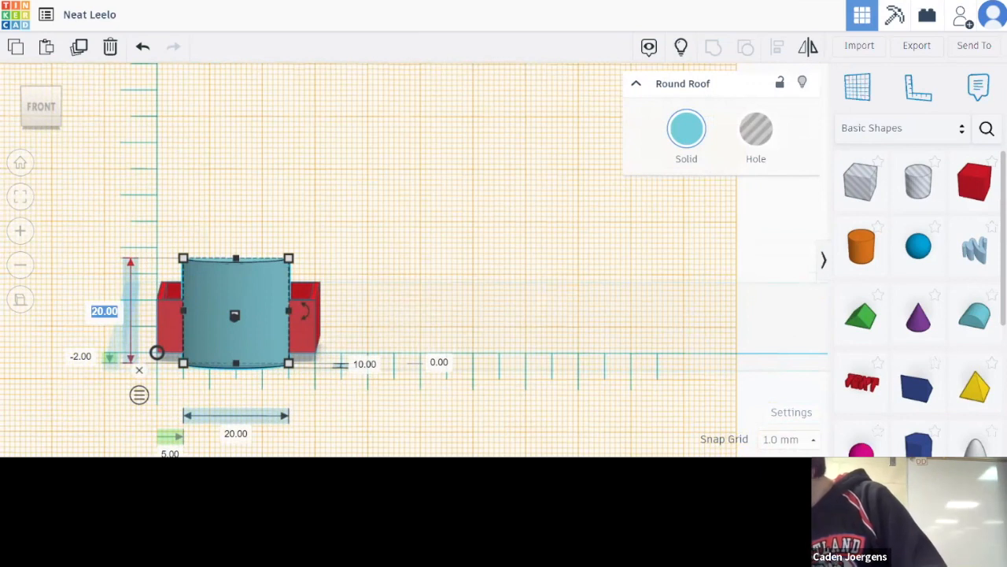
{"action": "type", "text": "2"}
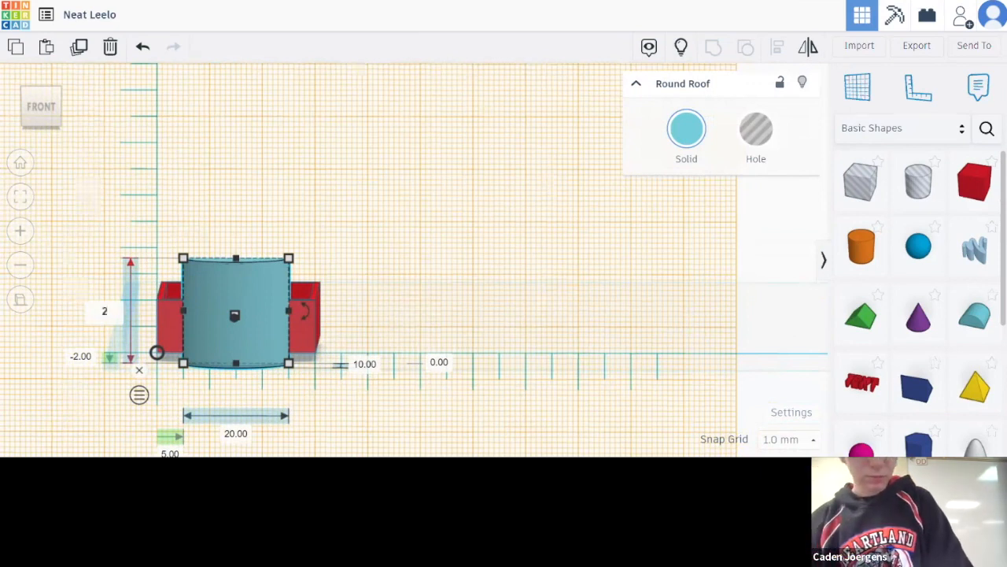
{"action": "key", "text": "Return"}
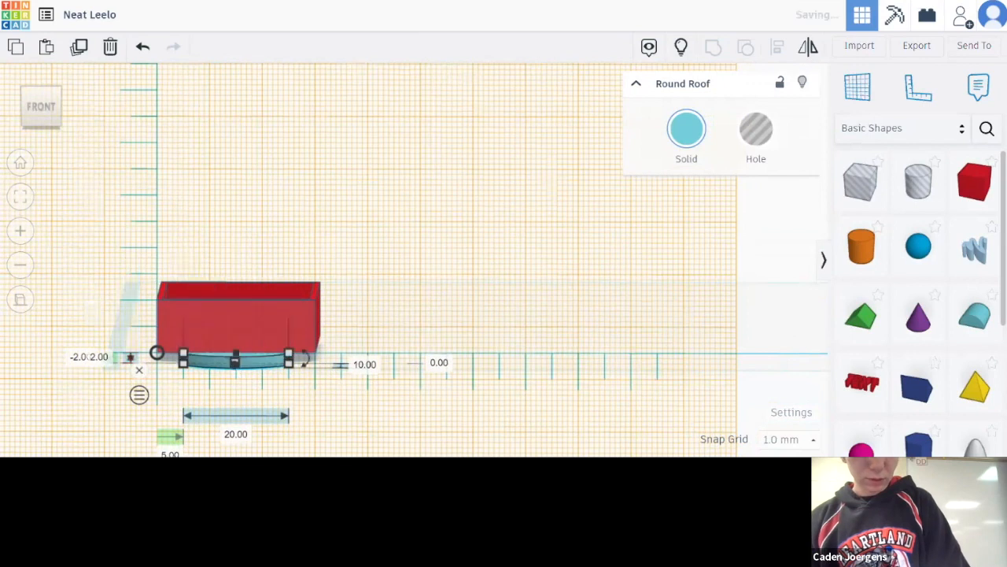
{"action": "mouse_move", "coordinate": [605, 380]}
{"action": "right_mouse_down"}
{"action": "mouse_move", "coordinate": [561, 390]}
{"action": "mouse_move", "coordinate": [603, 371]}
{"action": "right_mouse_up"}
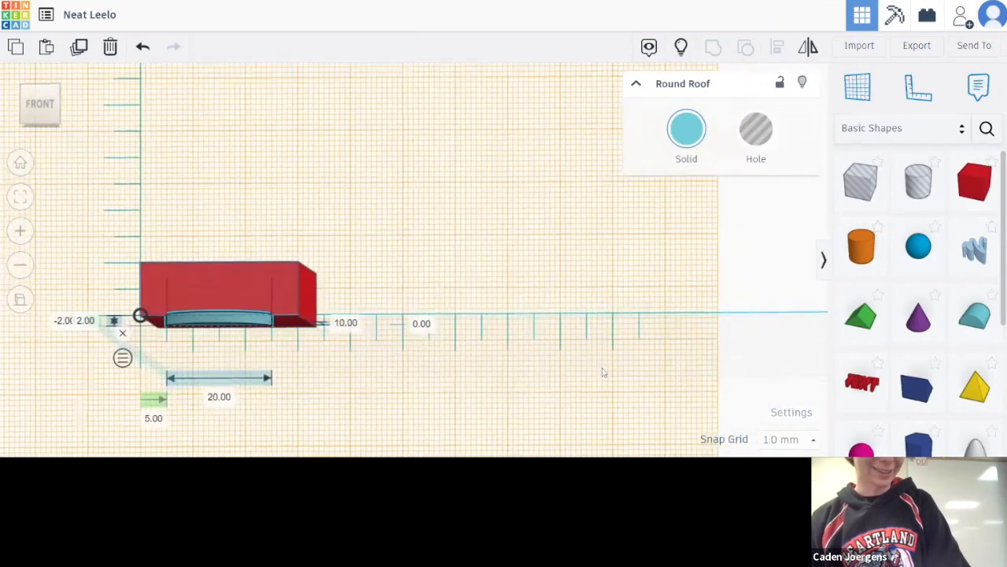
Step: Set how far the Round Roof handle protrudes from the drawer's front to 4 mm
{"action": "left_click_drag", "start_coordinate": [51, 114], "coordinate": [40, 142]}
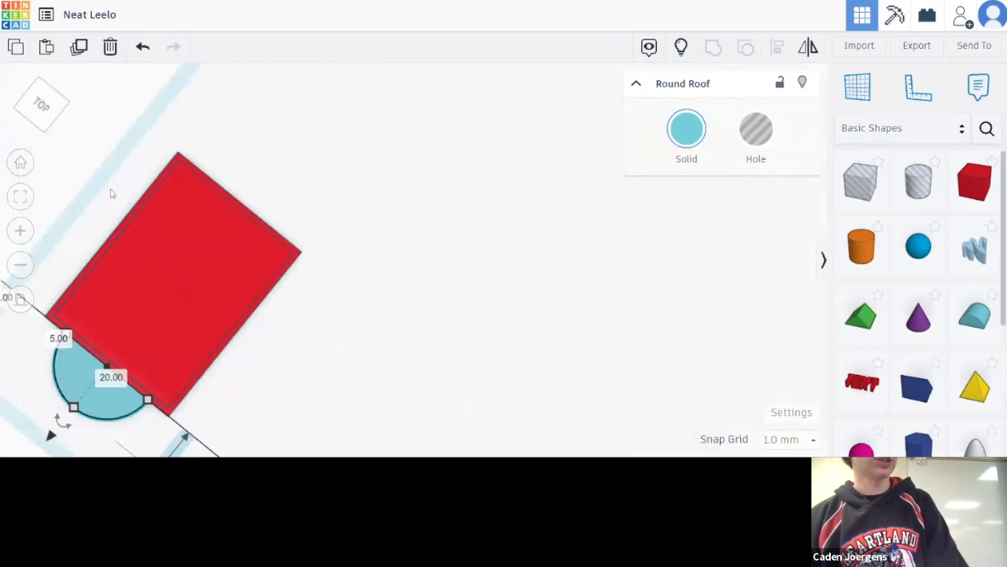
{"action": "middle_click_drag", "start_coordinate": [450, 308], "coordinate": [524, 171]}
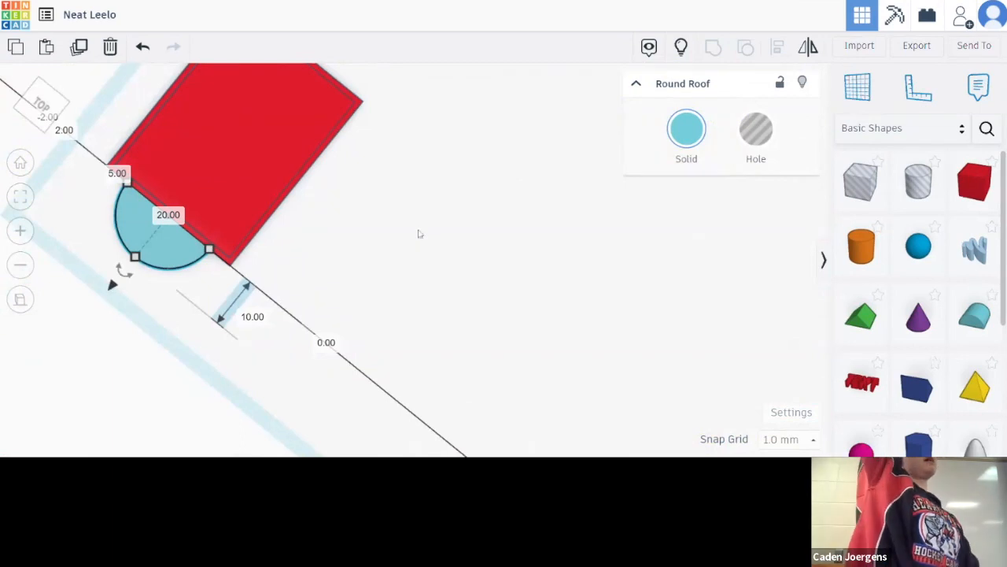
{"action": "right_click_drag", "start_coordinate": [420, 234], "coordinate": [420, 234]}
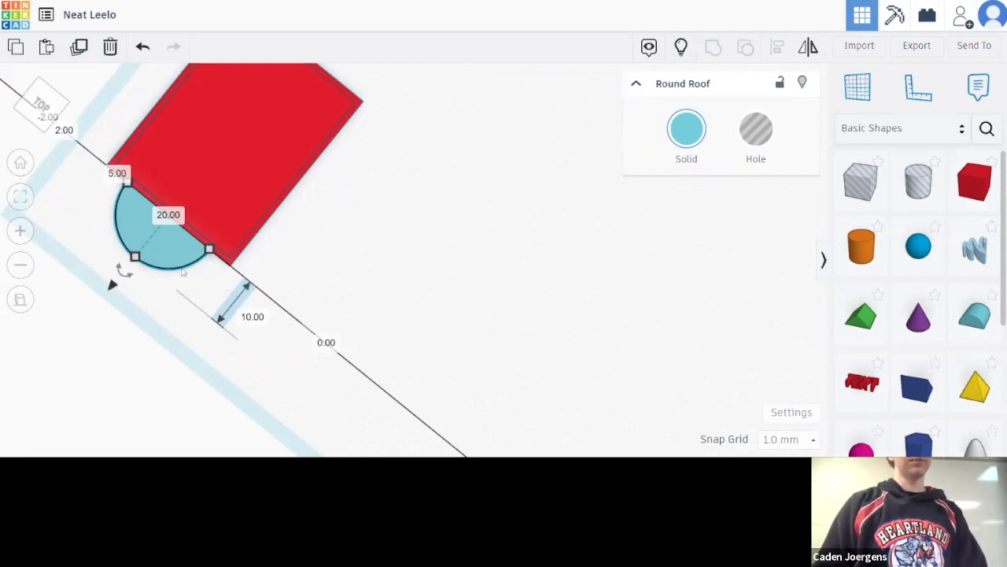
{"action": "left_click", "coordinate": [241, 320]}
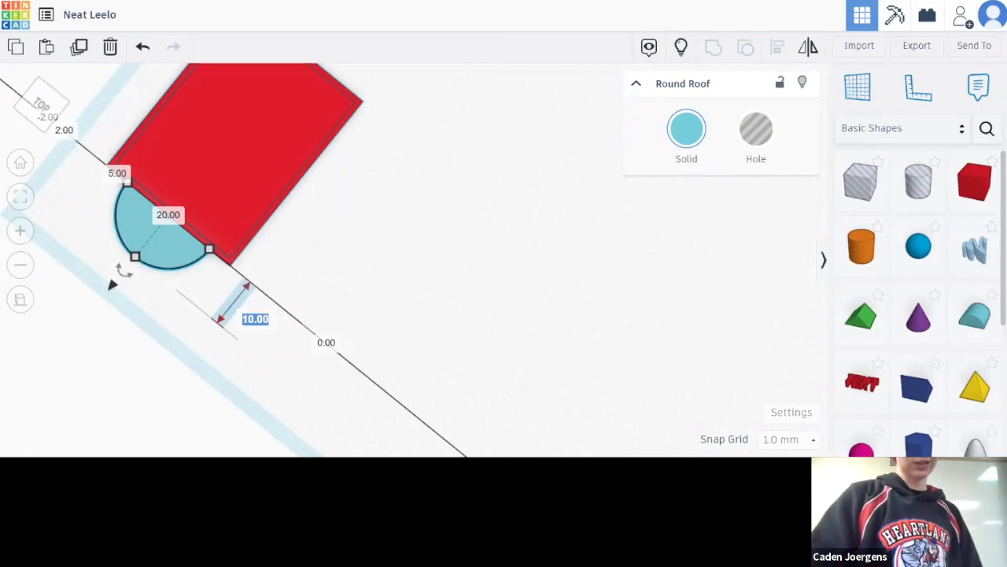
{"action": "type", "text": "4"}
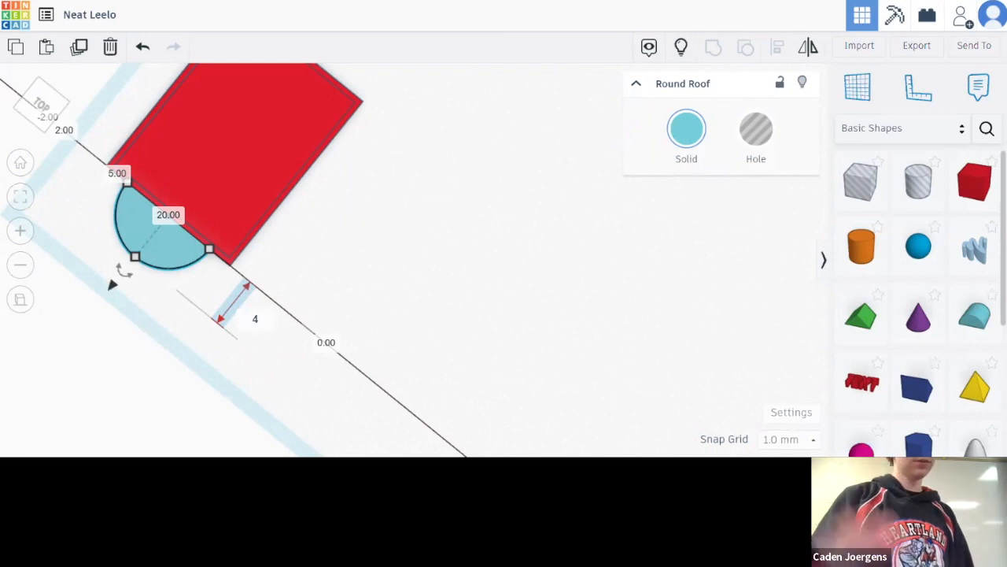
{"action": "key", "text": "Return"}
Step: Reduce the Round Roof handle's protrusion from the drawer's front to 3 mm
{"action": "right_click_drag", "start_coordinate": [132, 260], "coordinate": [171, 422]}
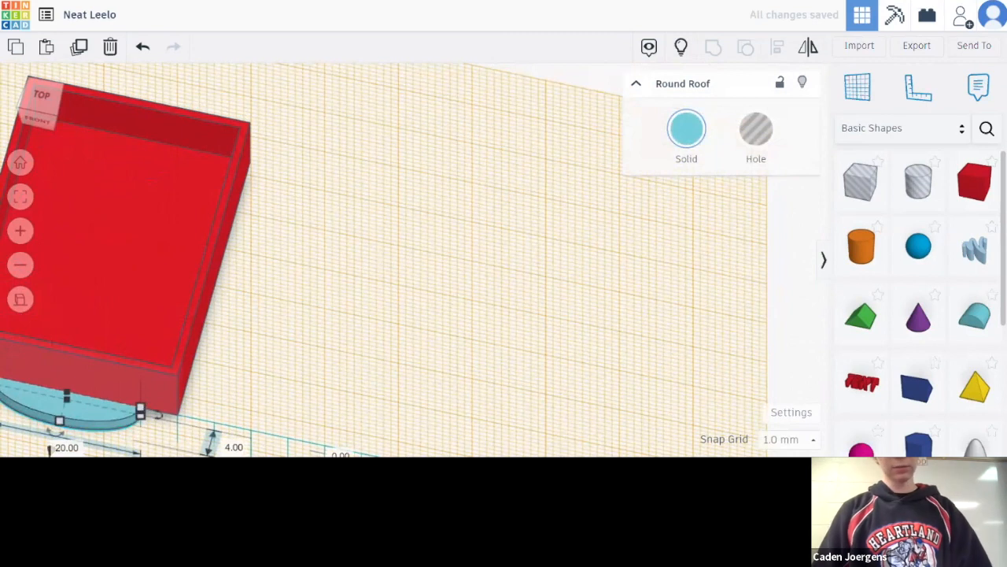
{"action": "scroll", "coordinate": [157, 414], "scroll_direction": "down", "scroll_amount": 2}
{"action": "right_click_drag", "start_coordinate": [158, 414], "coordinate": [224, 417]}
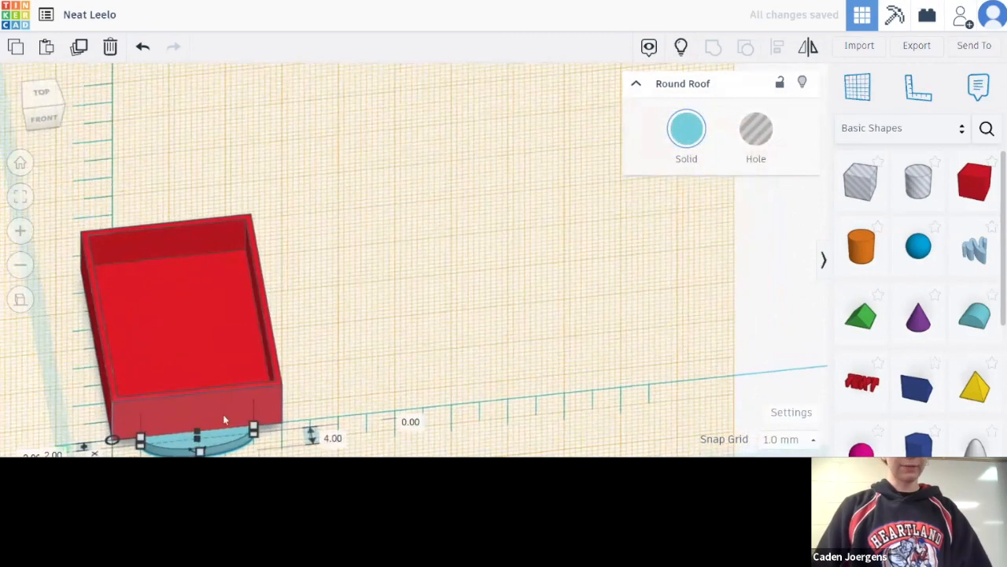
{"action": "right_click_drag", "start_coordinate": [300, 431], "coordinate": [267, 394]}
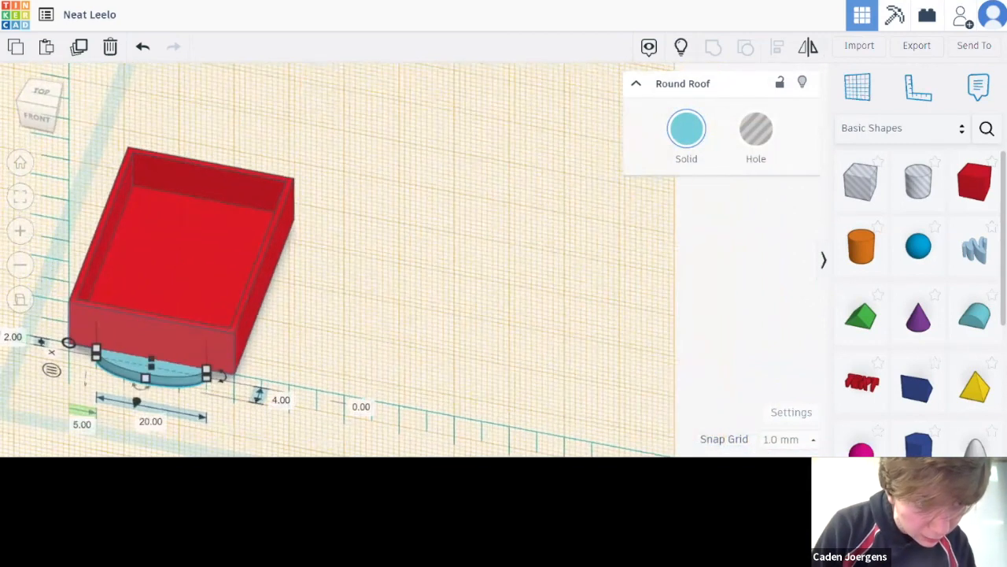
{"action": "left_click", "coordinate": [14, 337]}
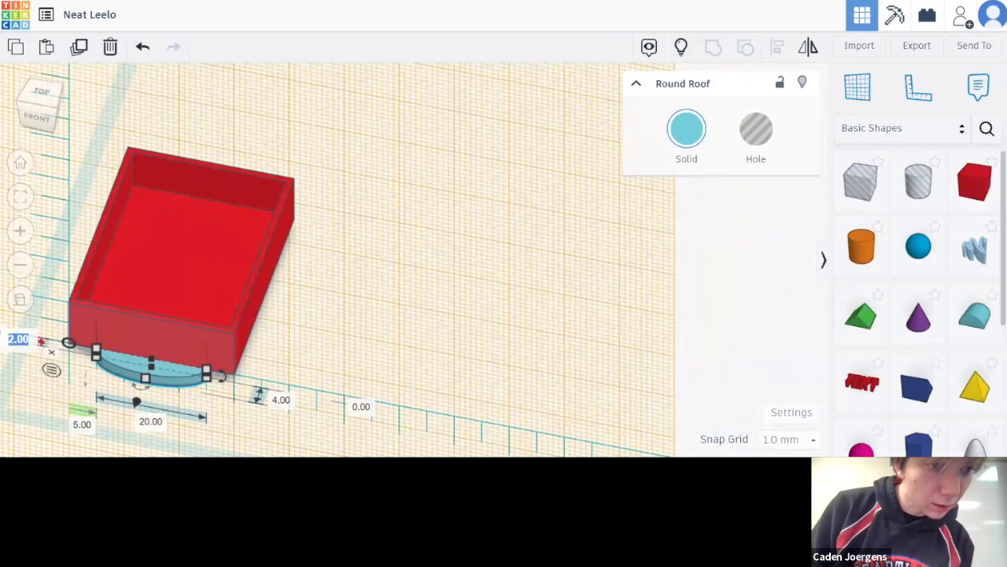
{"action": "right_click_drag", "start_coordinate": [366, 359], "coordinate": [356, 351]}
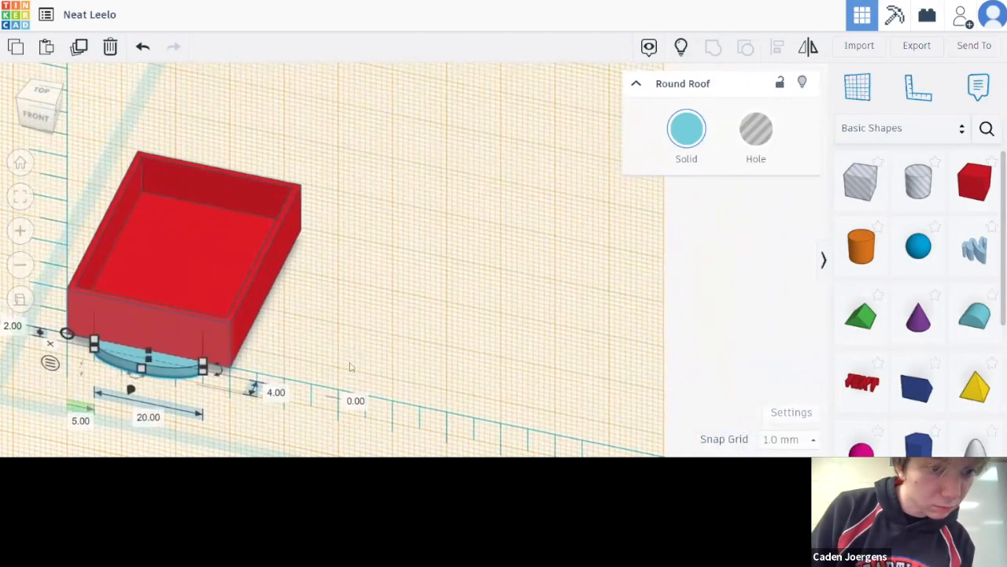
{"action": "left_click", "coordinate": [277, 394]}
{"action": "type", "text": "3"}
{"action": "key", "text": "Return"}
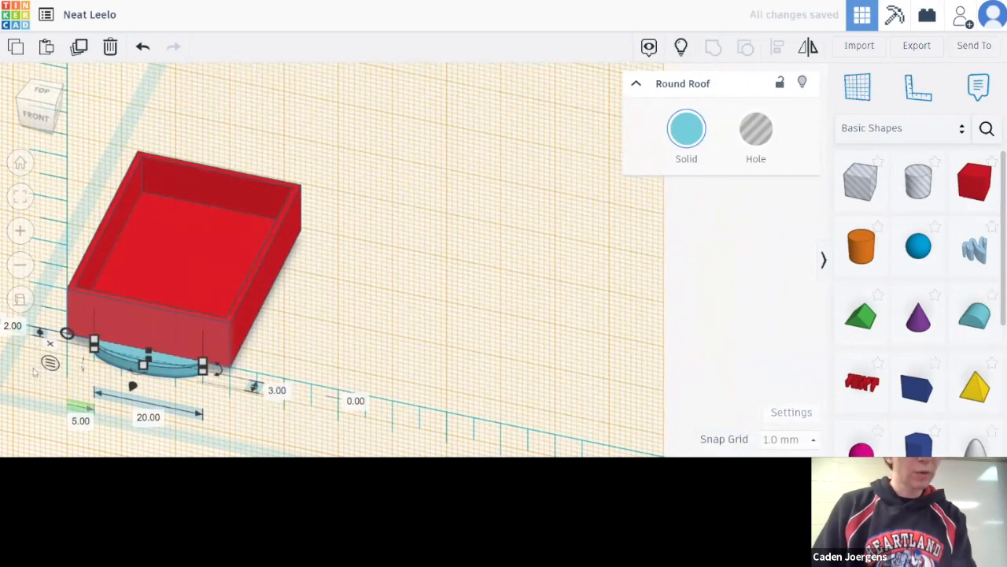
{"action": "right_click_drag", "start_coordinate": [34, 368], "coordinate": [25, 381]}
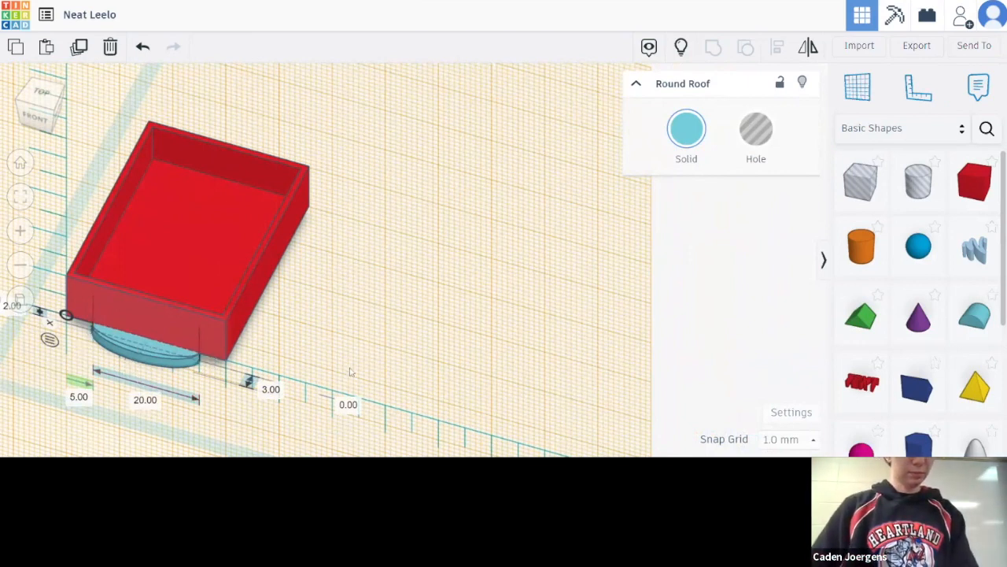
Step: Set the width of the inner 3 mm deep Round Roof to 18 mm and turn it into a hole
{"action": "right_click_drag", "start_coordinate": [346, 372], "coordinate": [329, 394]}
{"action": "left_click", "coordinate": [146, 370]}
{"action": "type", "text": "18"}
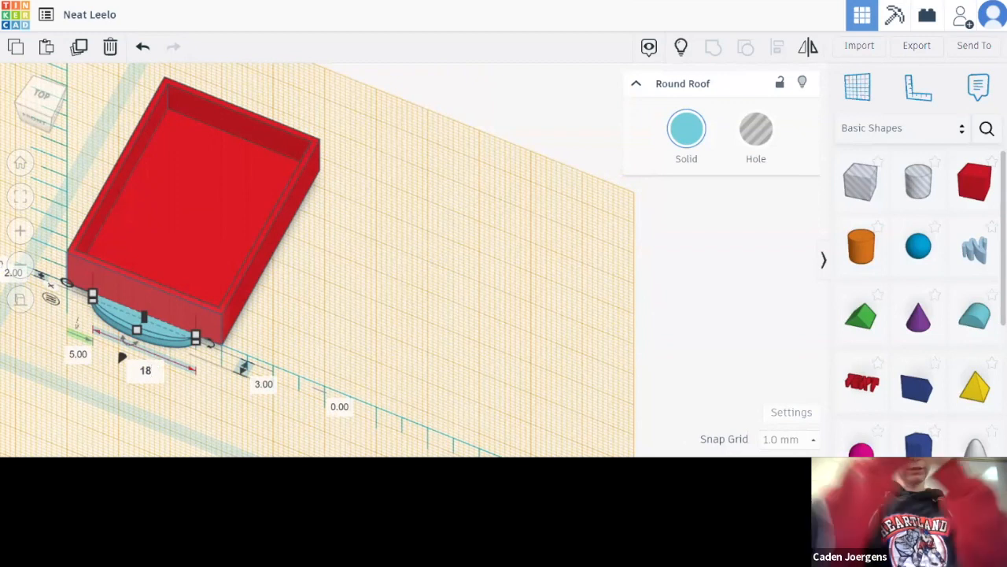
{"action": "key", "text": "Return"}
{"action": "right_click_drag", "start_coordinate": [456, 370], "coordinate": [482, 375]}
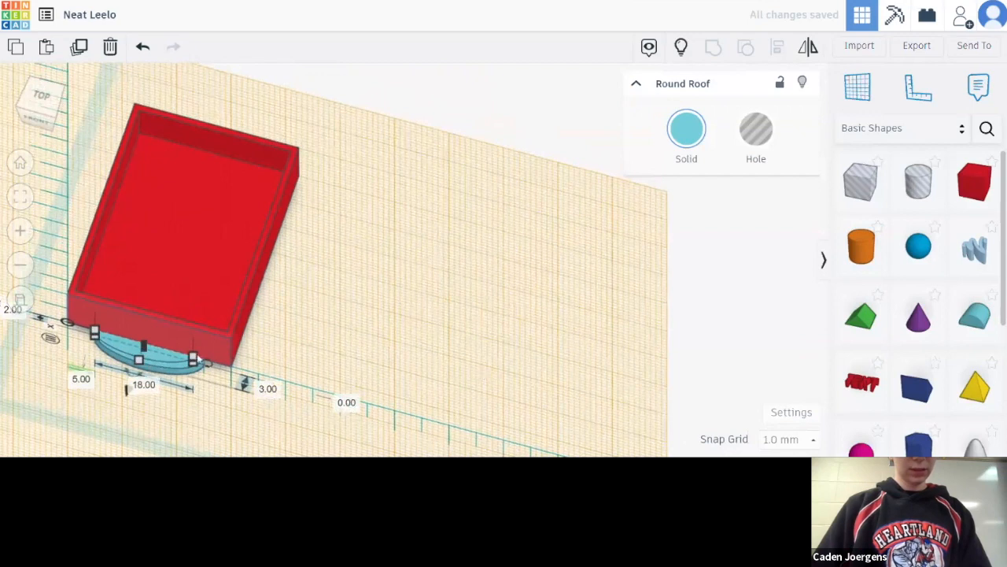
{"action": "right_click_drag", "start_coordinate": [175, 361], "coordinate": [249, 418]}
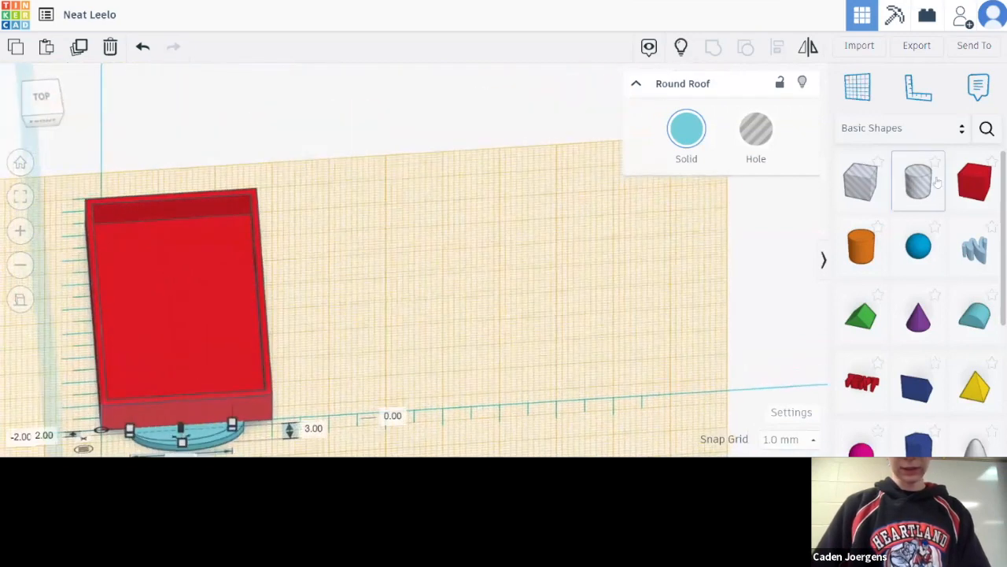
{"action": "left_click", "coordinate": [757, 132]}
{"action": "right_click_drag", "start_coordinate": [704, 192], "coordinate": [184, 395]}
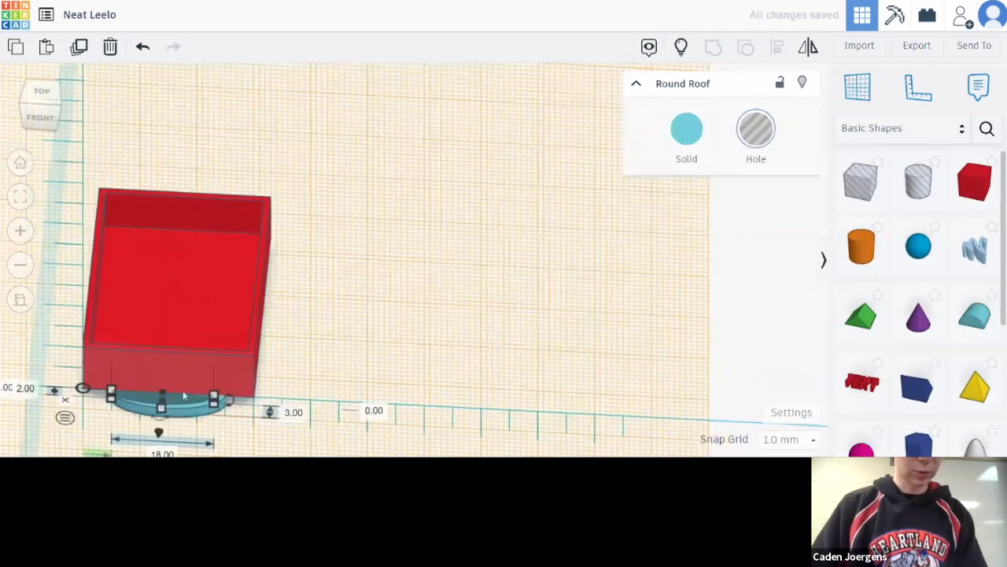
Step: Align the solid and hole Round Roofs, centred across their width and flush at their back edges against the drawer's front
{"action": "scroll", "coordinate": [174, 407], "scroll_direction": "up", "scroll_amount": 3}
{"action": "middle_click_drag", "start_coordinate": [331, 382], "coordinate": [472, 196]}
{"action": "right_click_drag", "start_coordinate": [401, 293], "coordinate": [375, 311]}
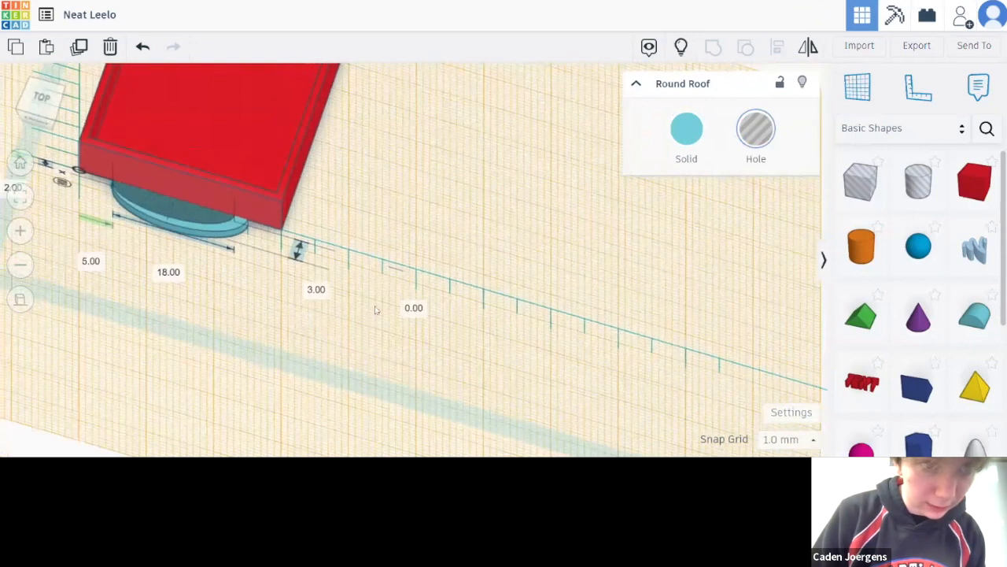
{"action": "left_click_drag", "start_coordinate": [208, 293], "coordinate": [164, 216]}
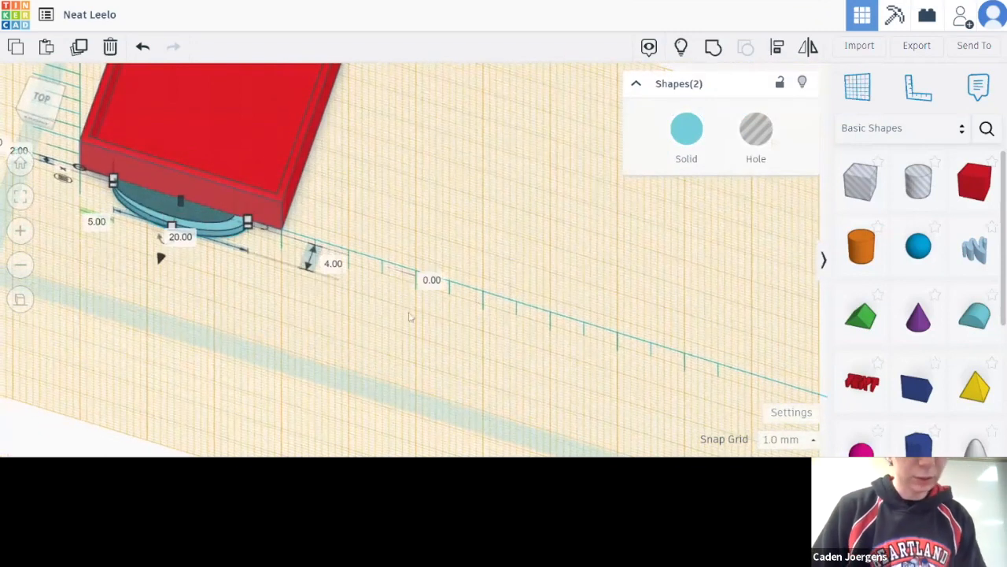
{"action": "left_click", "coordinate": [778, 47]}
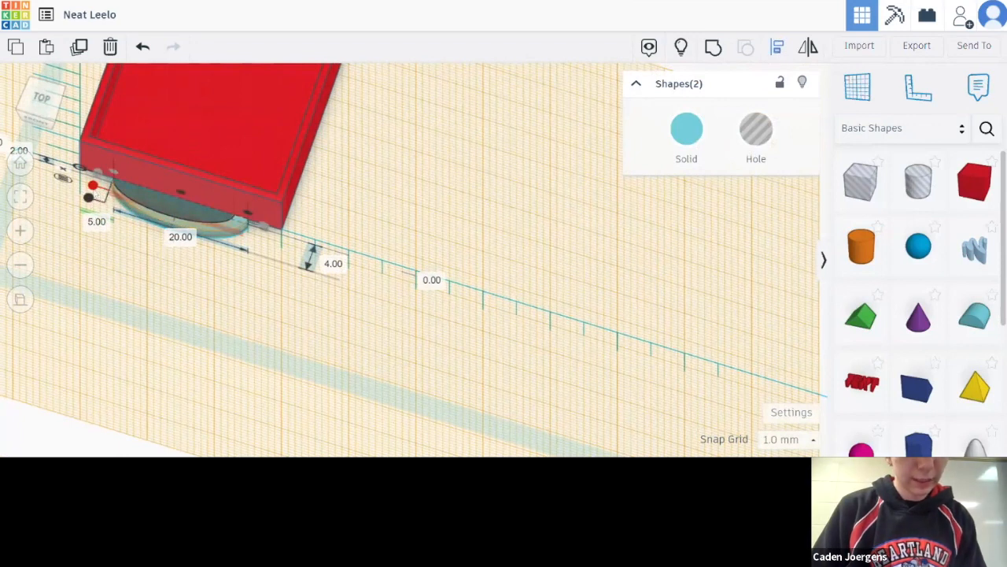
{"action": "left_click", "coordinate": [93, 185]}
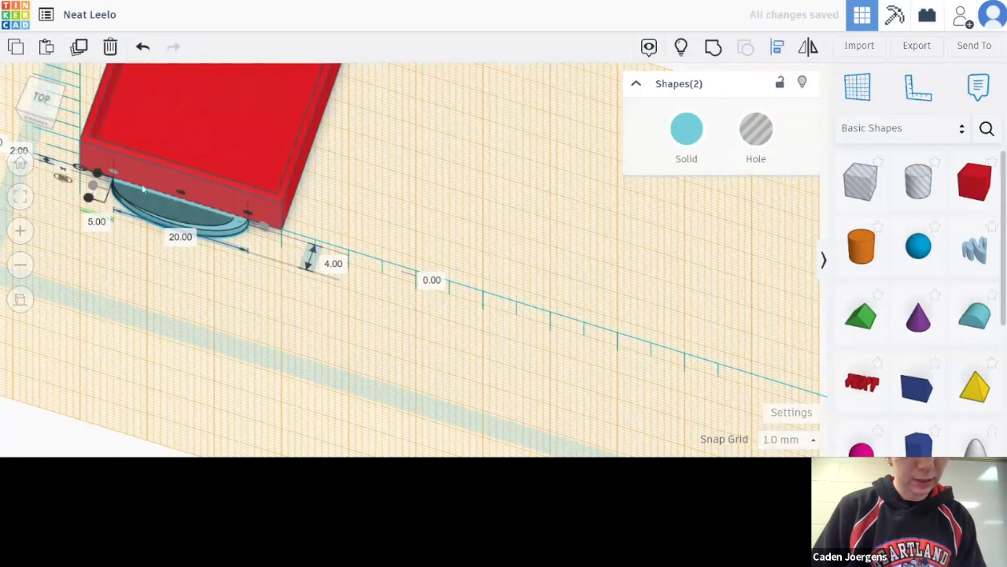
{"action": "left_click", "coordinate": [182, 193]}
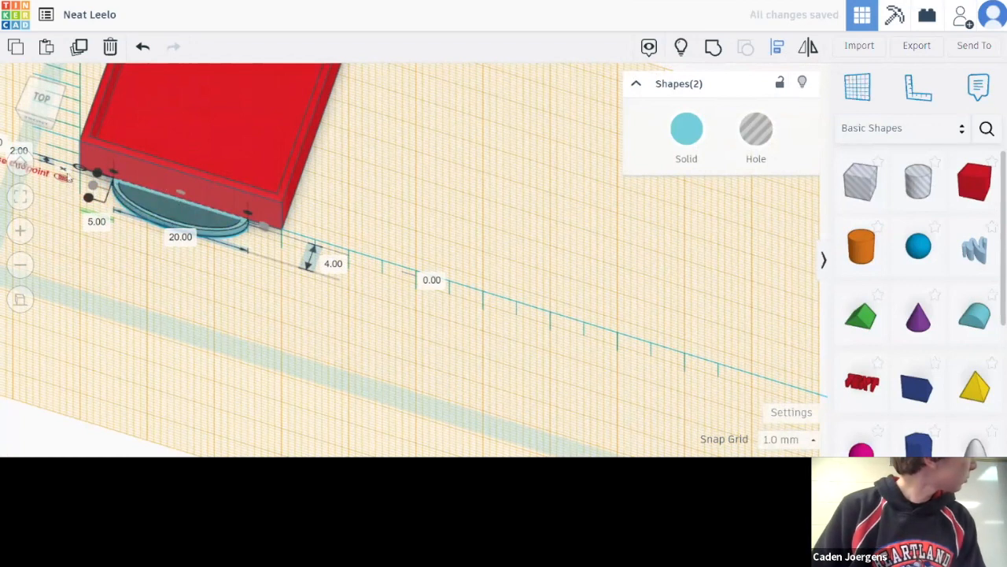
{"action": "left_click", "coordinate": [97, 172]}
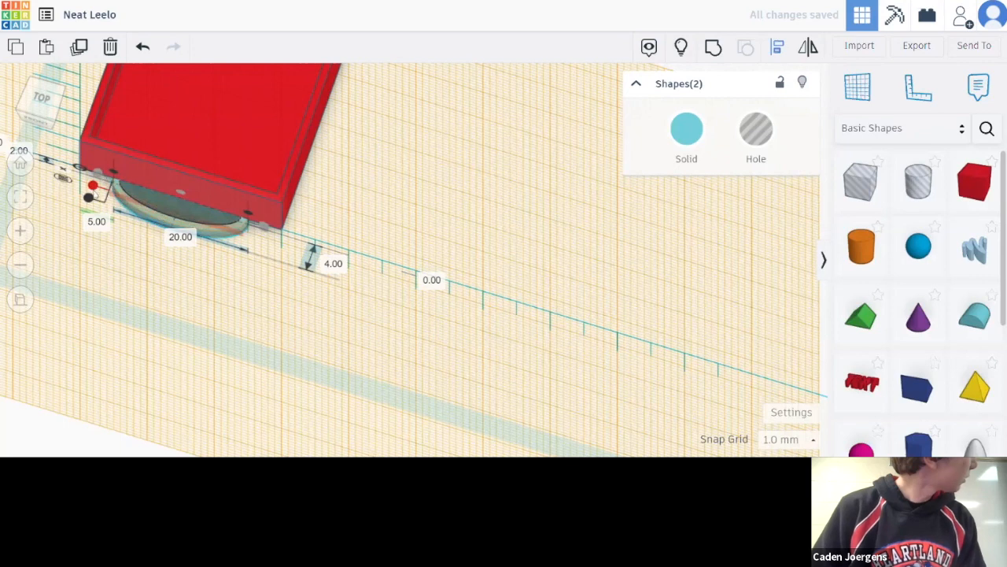
{"action": "left_click", "coordinate": [93, 186]}
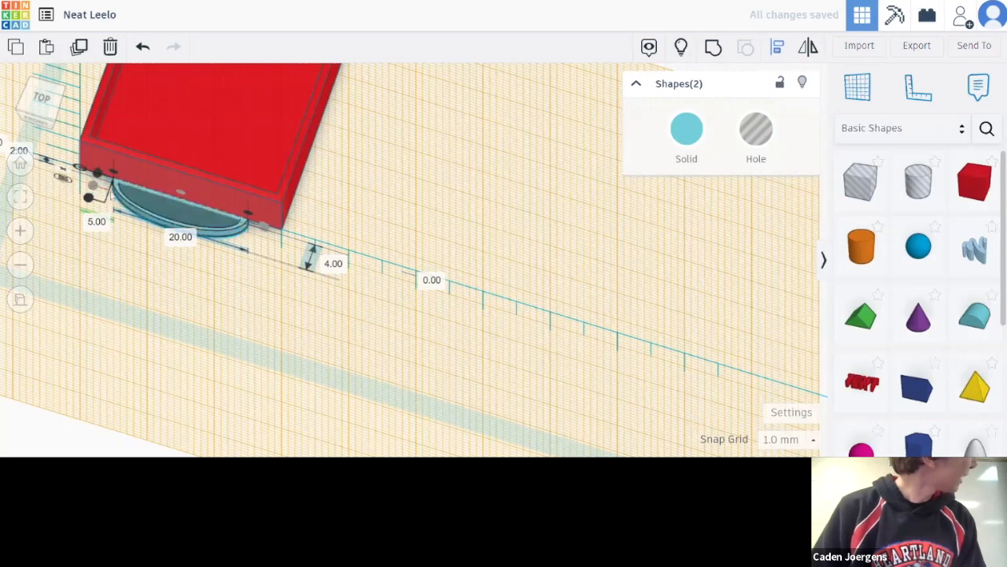
{"action": "left_click", "coordinate": [89, 198]}
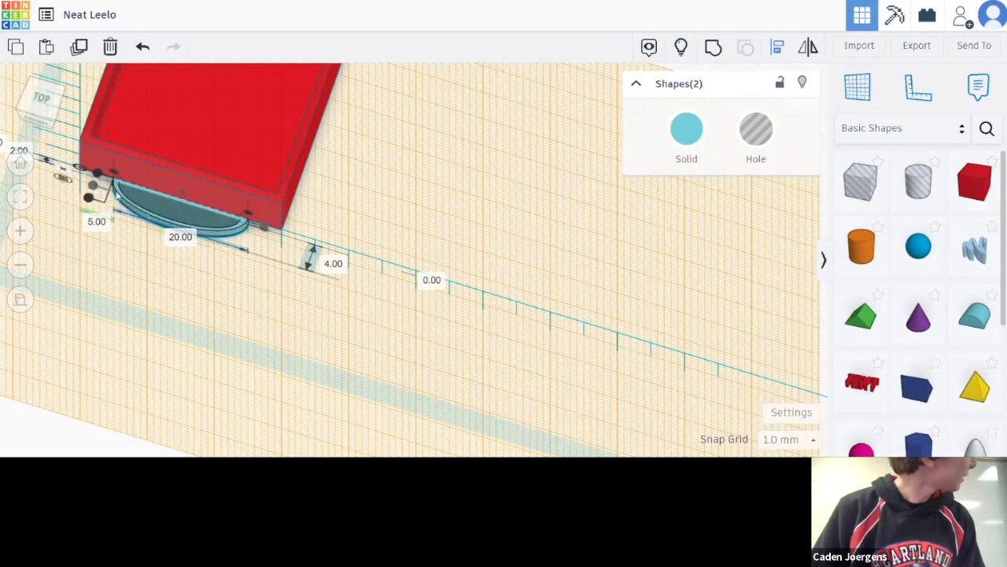
{"action": "left_click", "coordinate": [95, 172]}
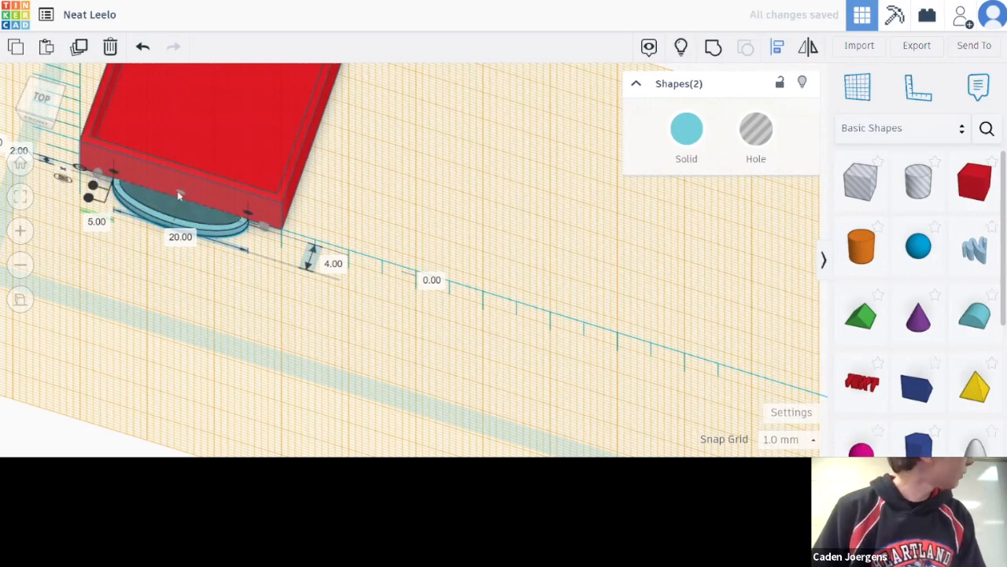
Step: Group the solid and hole Round Roofs to cut the handle into a thin curved bar
{"action": "mouse_move", "coordinate": [119, 288]}
{"action": "right_mouse_down"}
{"action": "mouse_move", "coordinate": [135, 276]}
{"action": "mouse_move", "coordinate": [105, 285]}
{"action": "right_mouse_up"}
{"action": "right_click_drag", "start_coordinate": [201, 286], "coordinate": [211, 241]}
{"action": "right_click_drag", "start_coordinate": [92, 237], "coordinate": [98, 223]}
{"action": "right_click_drag", "start_coordinate": [101, 260], "coordinate": [109, 238]}
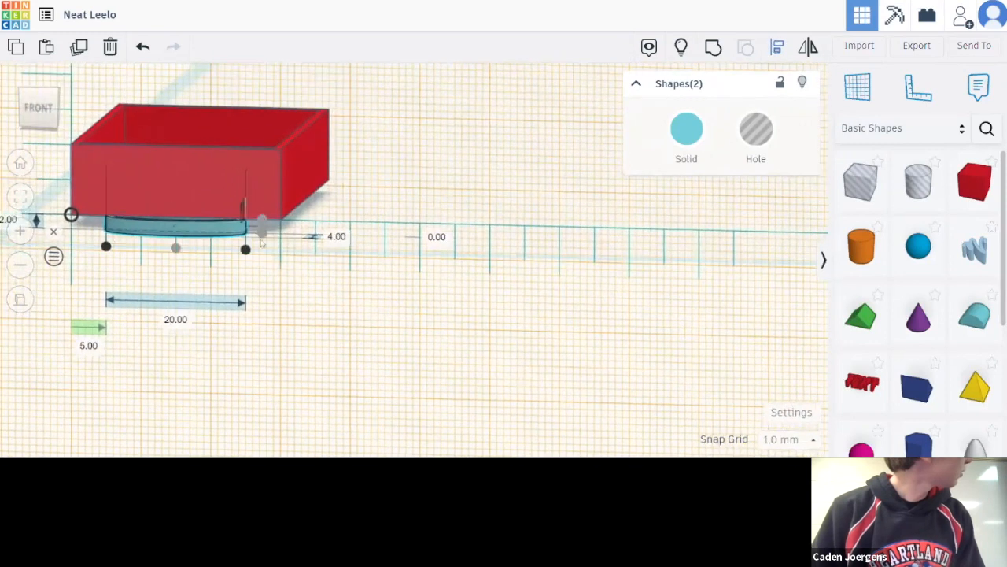
{"action": "right_click_drag", "start_coordinate": [248, 272], "coordinate": [168, 236]}
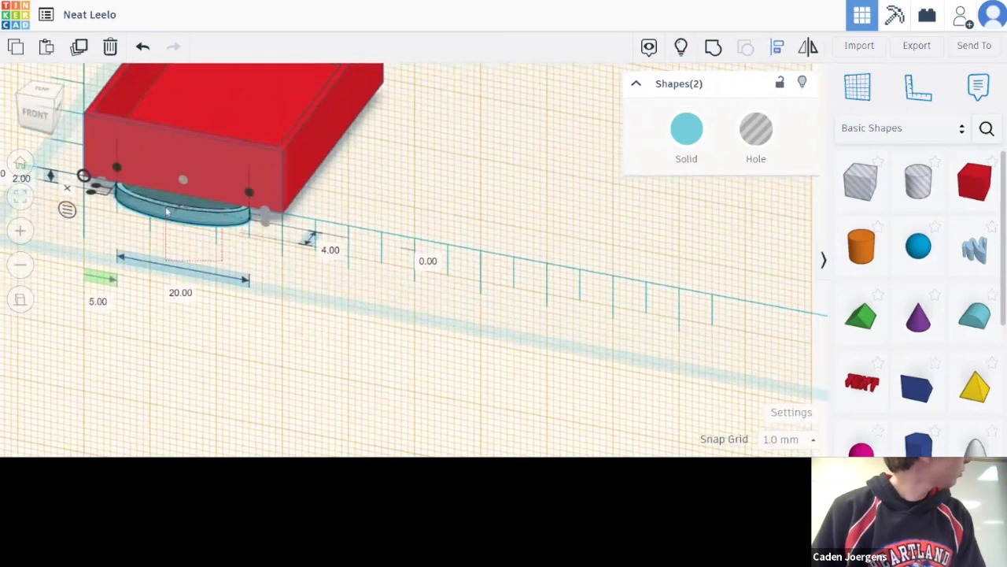
{"action": "left_click", "coordinate": [166, 211]}
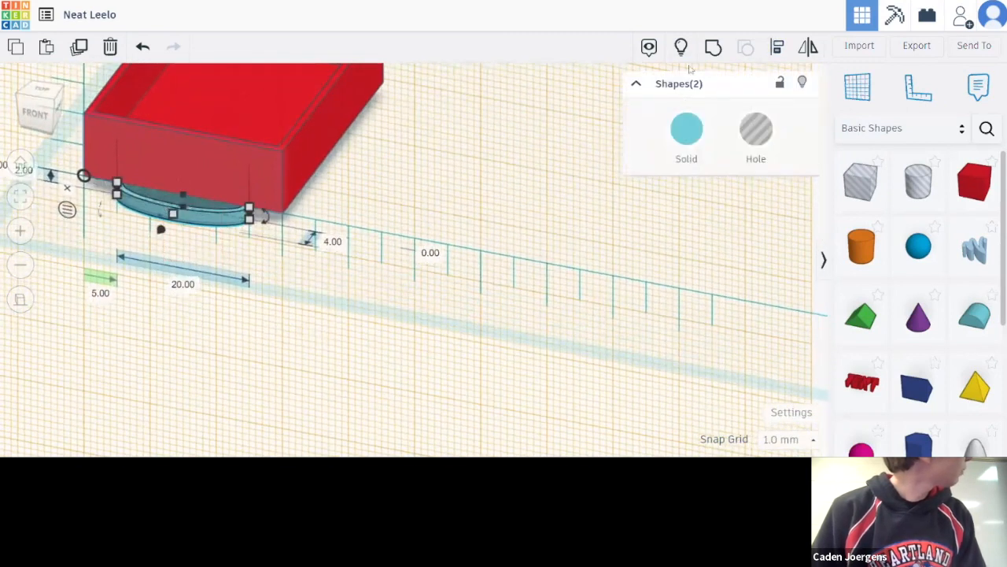
{"action": "left_click", "coordinate": [712, 49]}
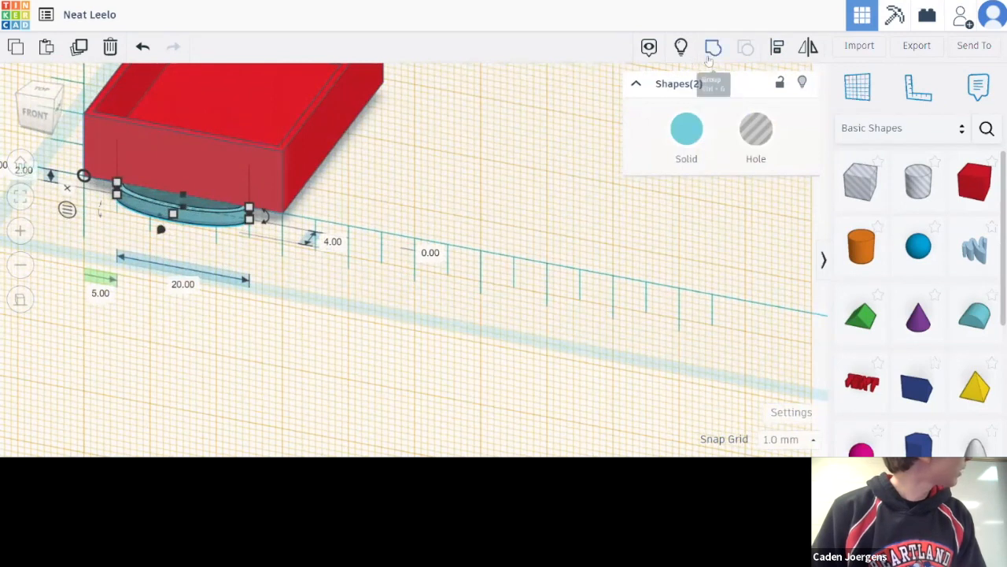
{"action": "left_click", "coordinate": [461, 313]}
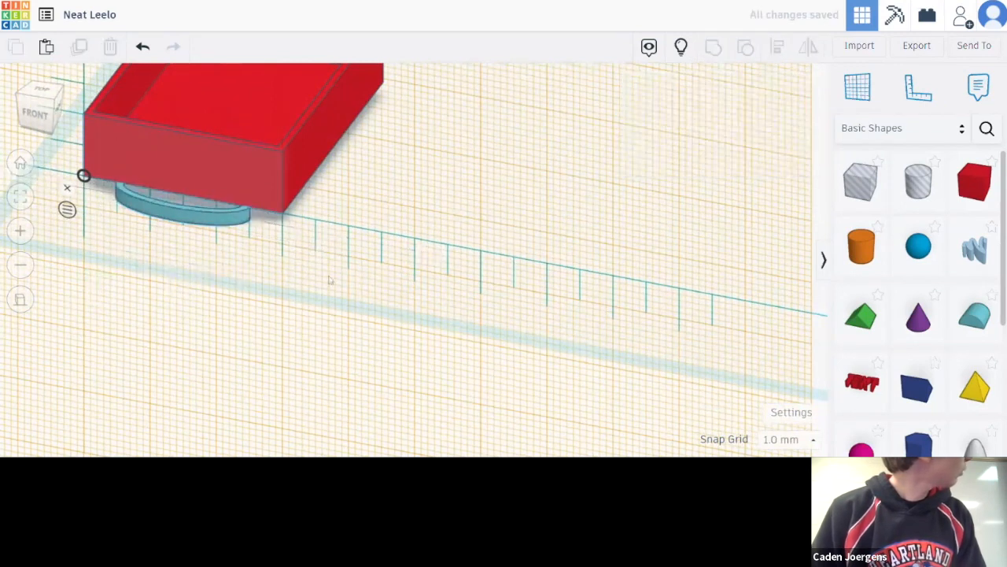
{"action": "right_click_drag", "start_coordinate": [330, 281], "coordinate": [315, 314]}
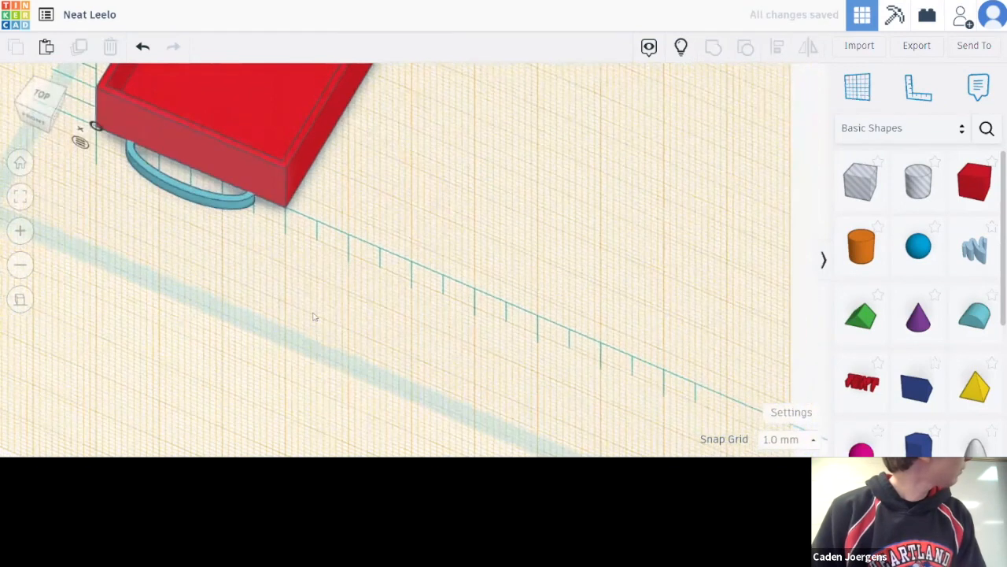
Step: Try to reduce the grouped handle's protrusion to 3 mm, and undo the change
{"action": "left_click", "coordinate": [194, 199]}
{"action": "mouse_move", "coordinate": [224, 264]}
{"action": "right_mouse_down"}
{"action": "mouse_move", "coordinate": [262, 285]}
{"action": "mouse_move", "coordinate": [219, 282]}
{"action": "right_mouse_up"}
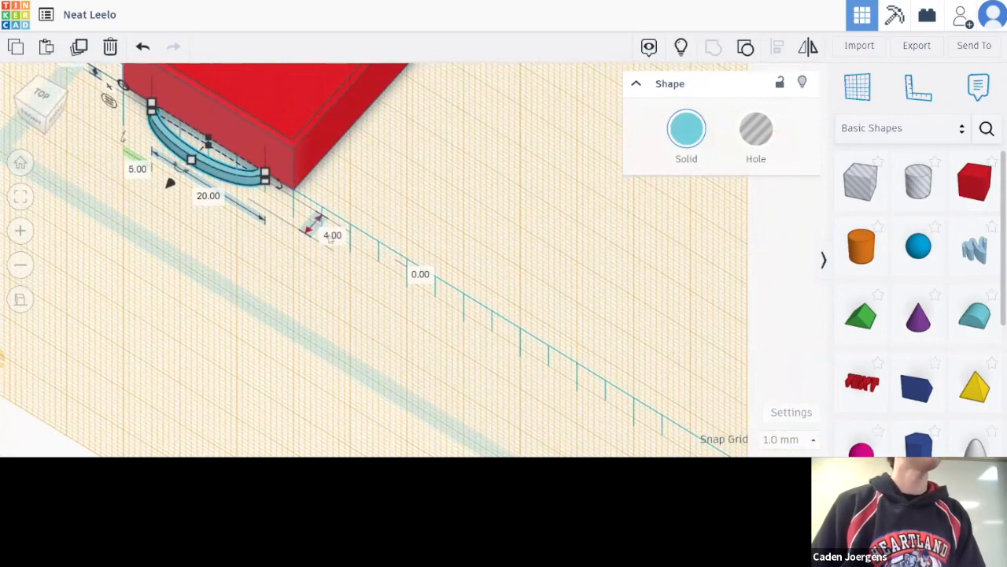
{"action": "left_click", "coordinate": [334, 235]}
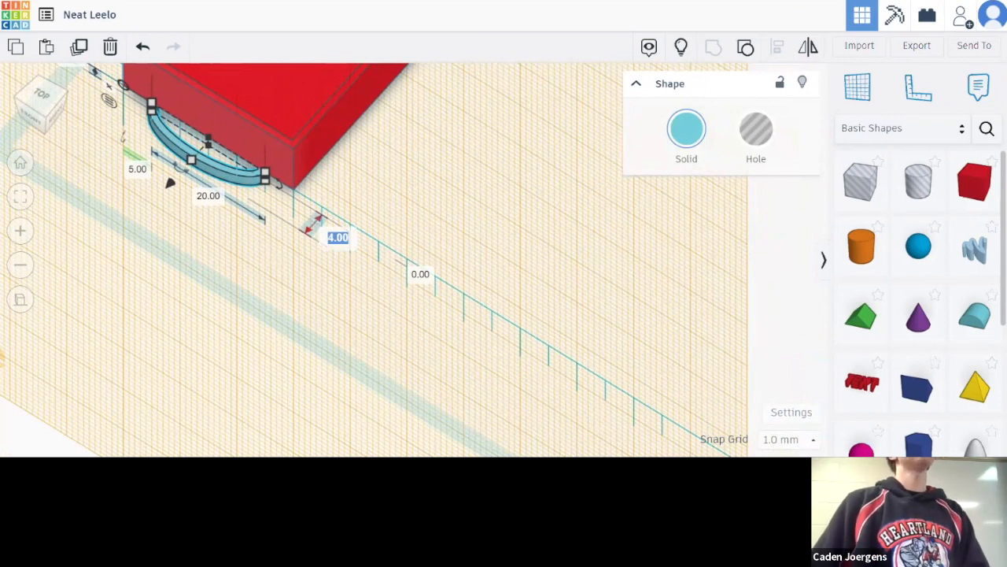
{"action": "type", "text": "3"}
{"action": "key", "text": "Return"}
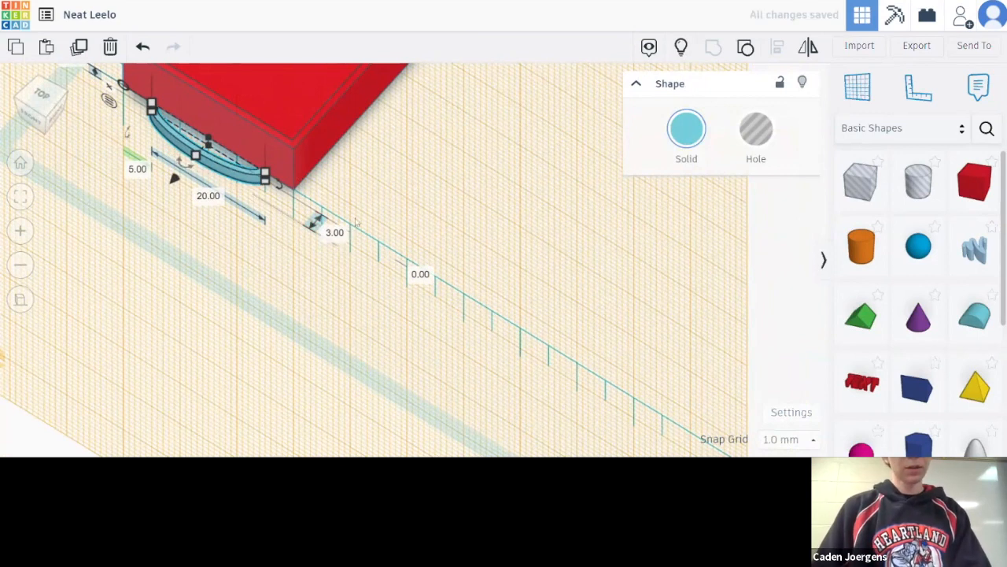
{"action": "middle_click_drag", "start_coordinate": [439, 170], "coordinate": [622, 240]}
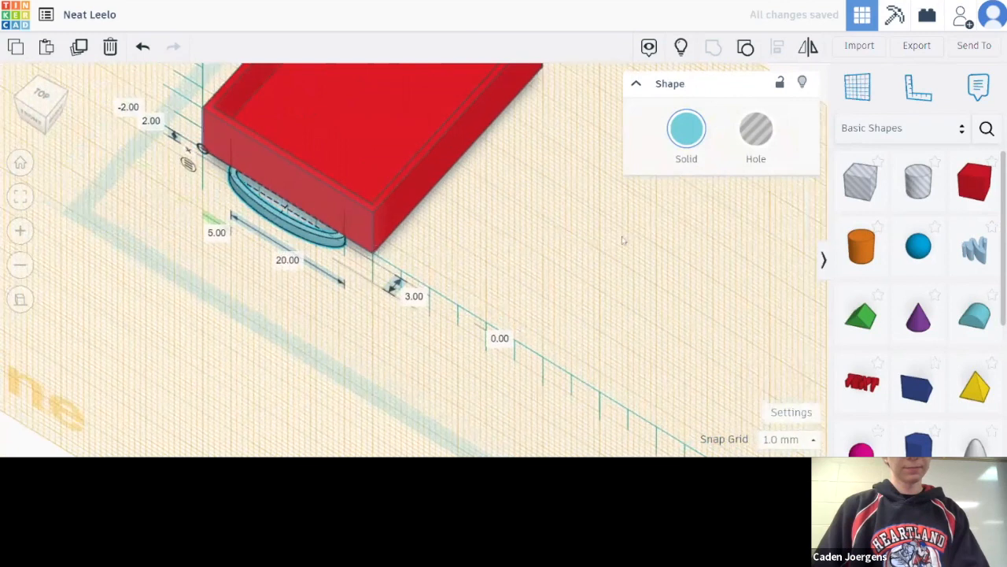
{"action": "key", "text": "ctrl+z"}
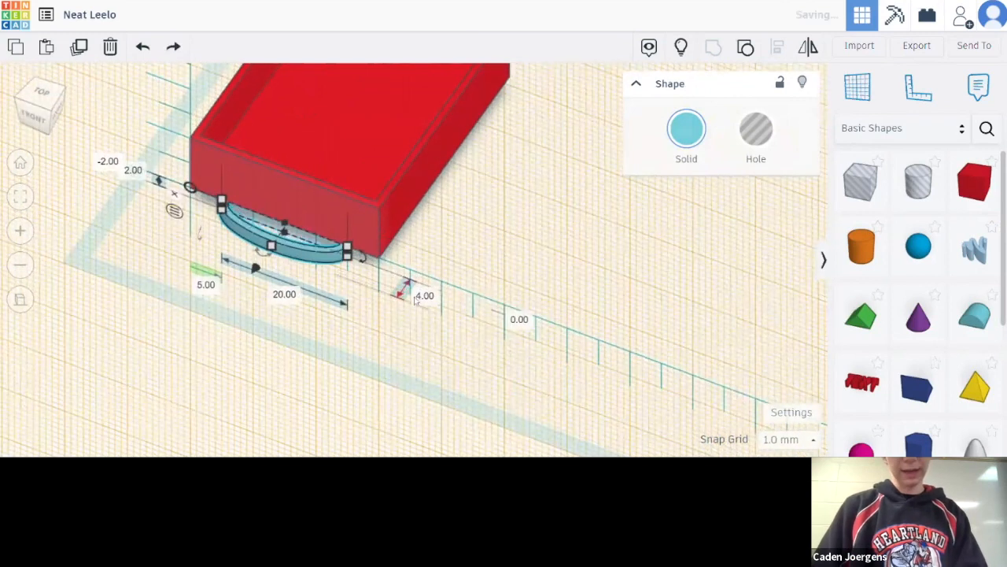
Step: Set the handle's depth offset from the ruler origin to -1 mm so that it sinks into the drawer's front
{"action": "mouse_move", "coordinate": [383, 318]}
{"action": "right_mouse_down"}
{"action": "mouse_move", "coordinate": [354, 325]}
{"action": "mouse_move", "coordinate": [285, 314]}
{"action": "right_mouse_up"}
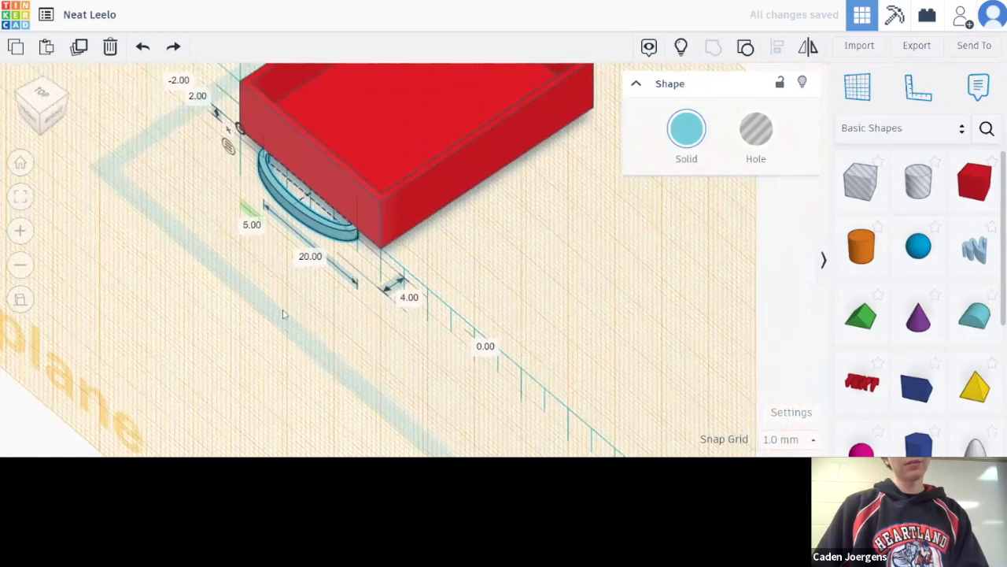
{"action": "left_click", "coordinate": [487, 347]}
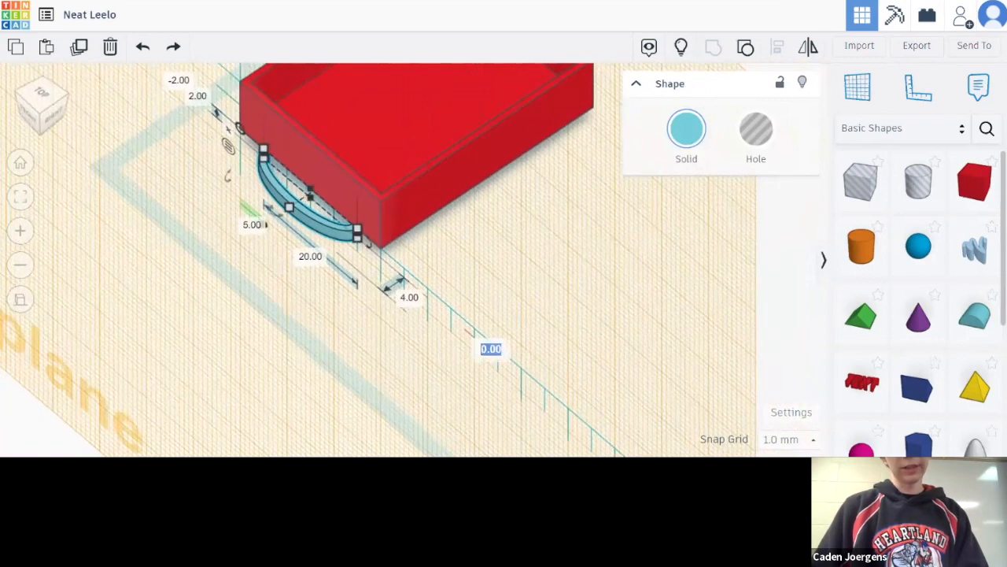
{"action": "key", "text": "BackSpace"}
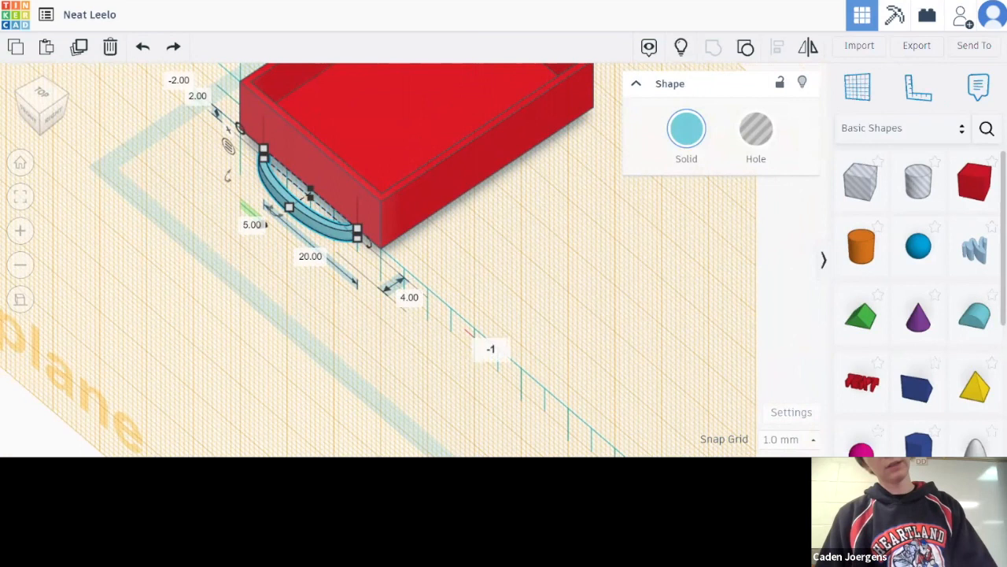
{"action": "type", "text": "-1"}
{"action": "key", "text": "Return"}
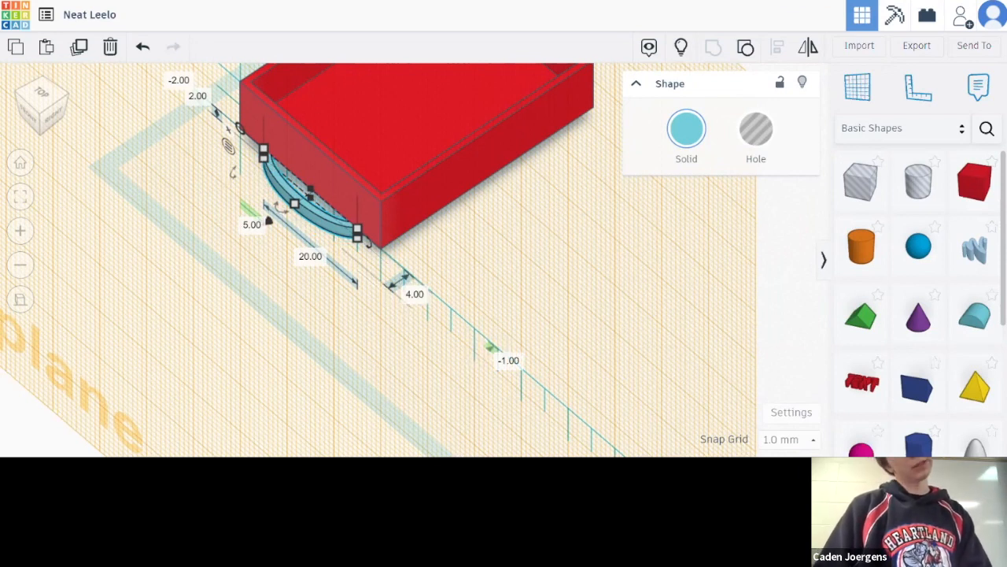
Step: Align the handle with the drawer so that it is centred on the front face, vertically and sideways
{"action": "right_click_drag", "start_coordinate": [268, 217], "coordinate": [496, 331]}
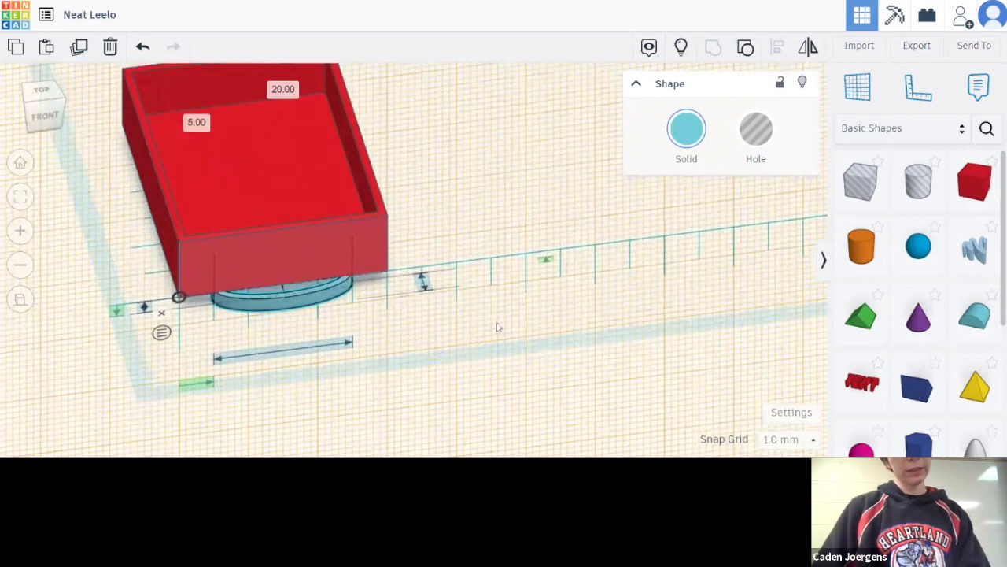
{"action": "left_click", "coordinate": [250, 278]}
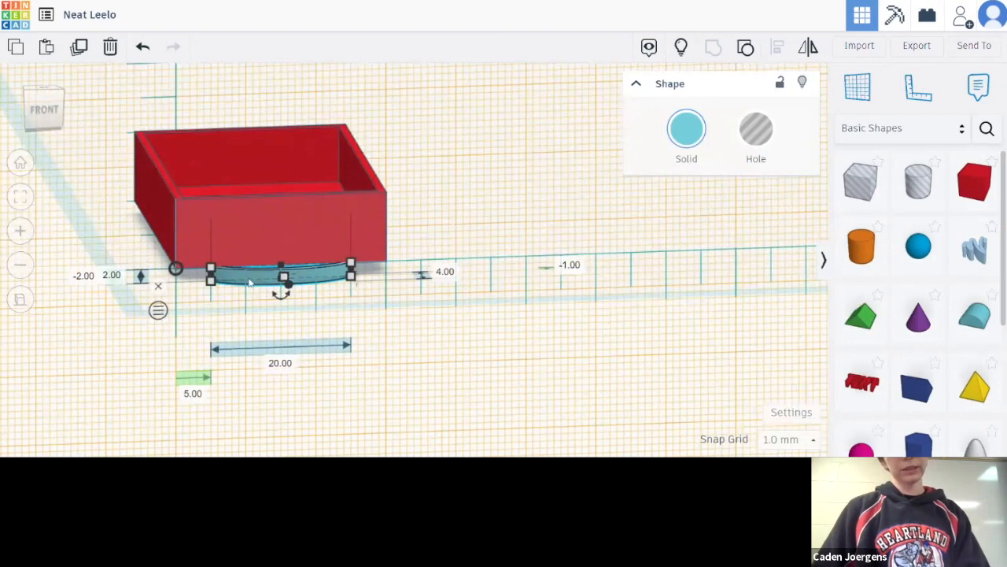
{"action": "left_click", "coordinate": [234, 209], "text": "shift"}
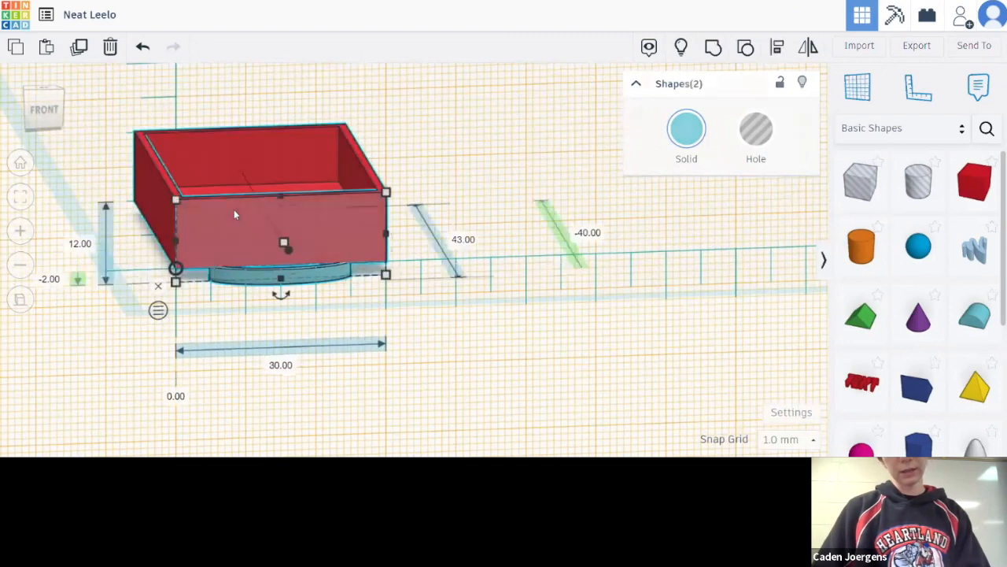
{"action": "left_click", "coordinate": [776, 49]}
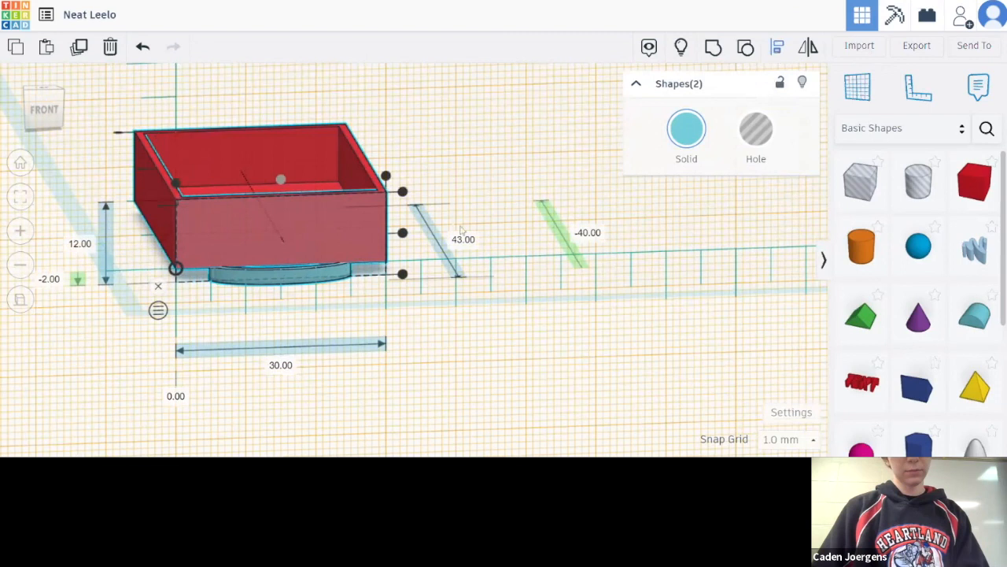
{"action": "left_click", "coordinate": [402, 233]}
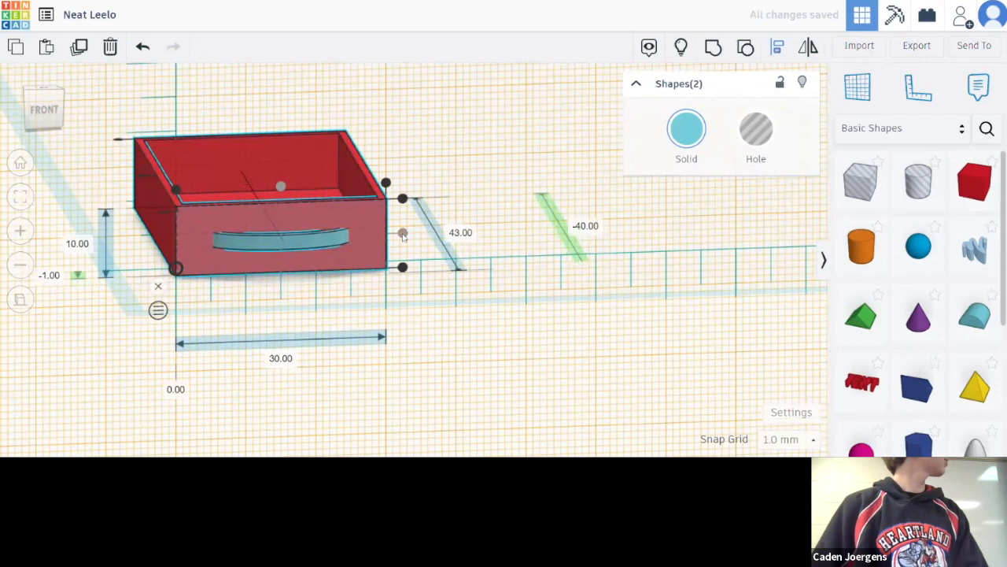
{"action": "left_click", "coordinate": [281, 191]}
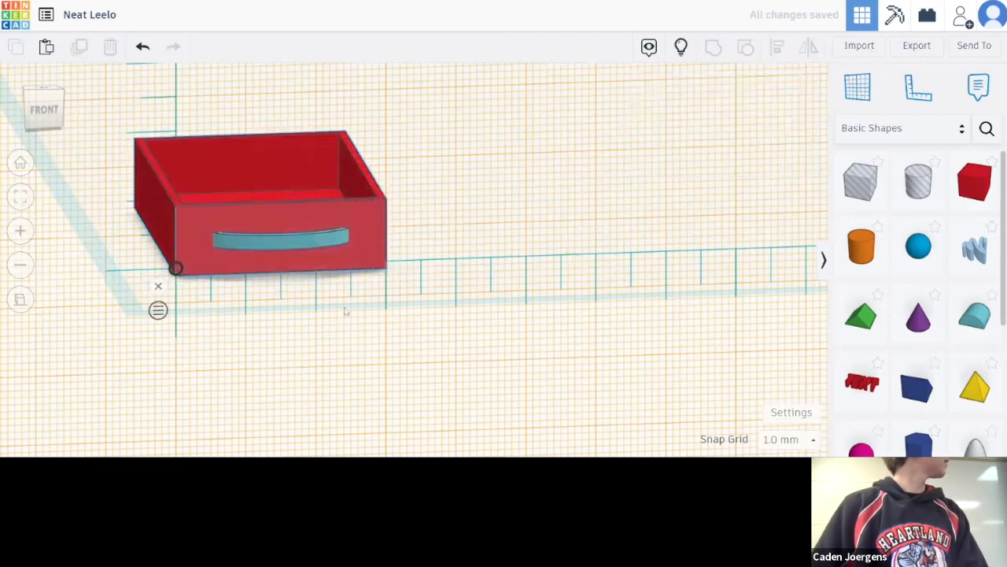
{"action": "right_click_drag", "start_coordinate": [346, 317], "coordinate": [171, 365]}
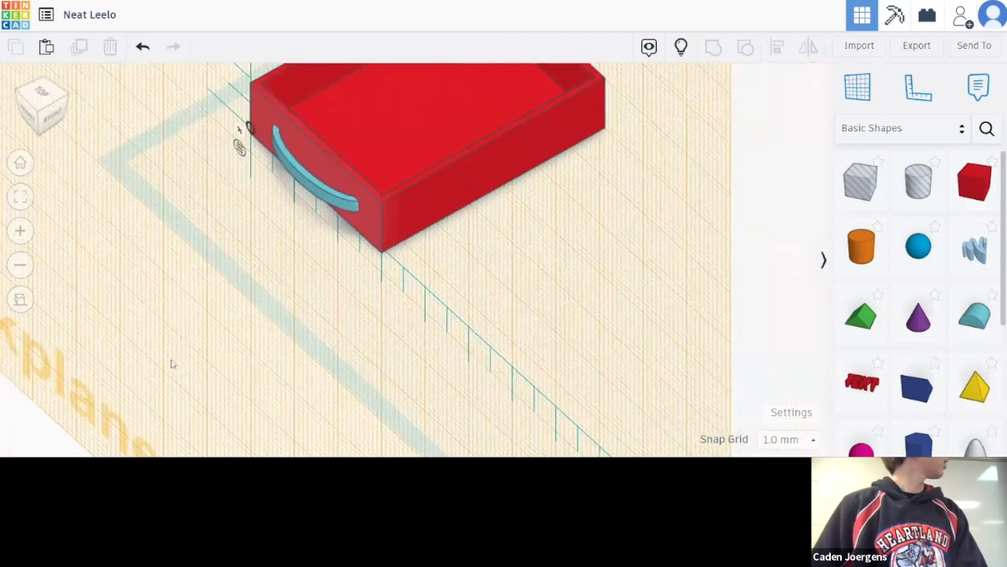
Step: Reset the workplane from the drawer's front face to the default base grid
{"action": "left_click", "coordinate": [320, 203]}
{"action": "right_click_drag", "start_coordinate": [485, 266], "coordinate": [516, 232]}
{"action": "scroll", "coordinate": [513, 240], "scroll_direction": "down", "scroll_amount": 2}
{"action": "left_click", "coordinate": [650, 285]}
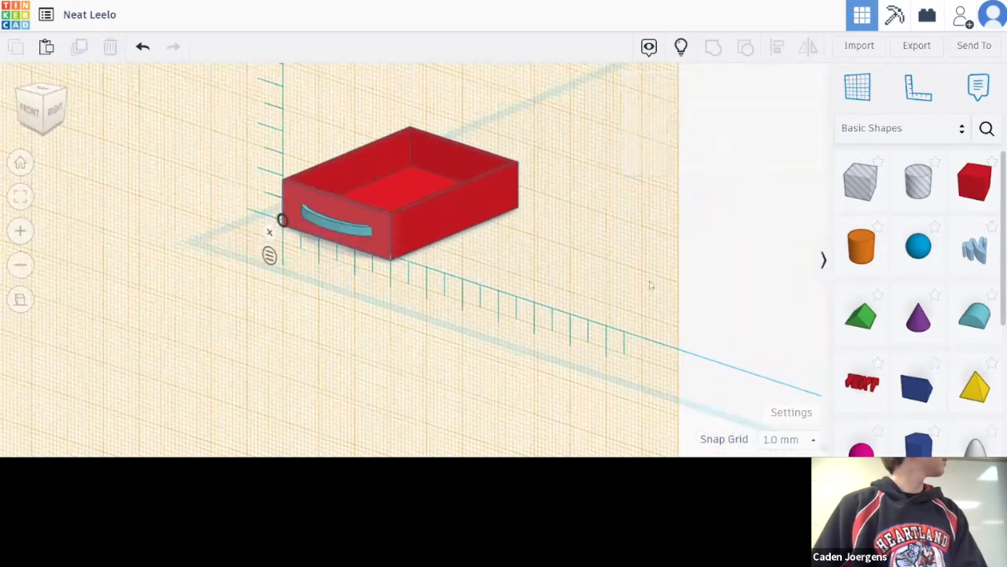
{"action": "left_click", "coordinate": [858, 87]}
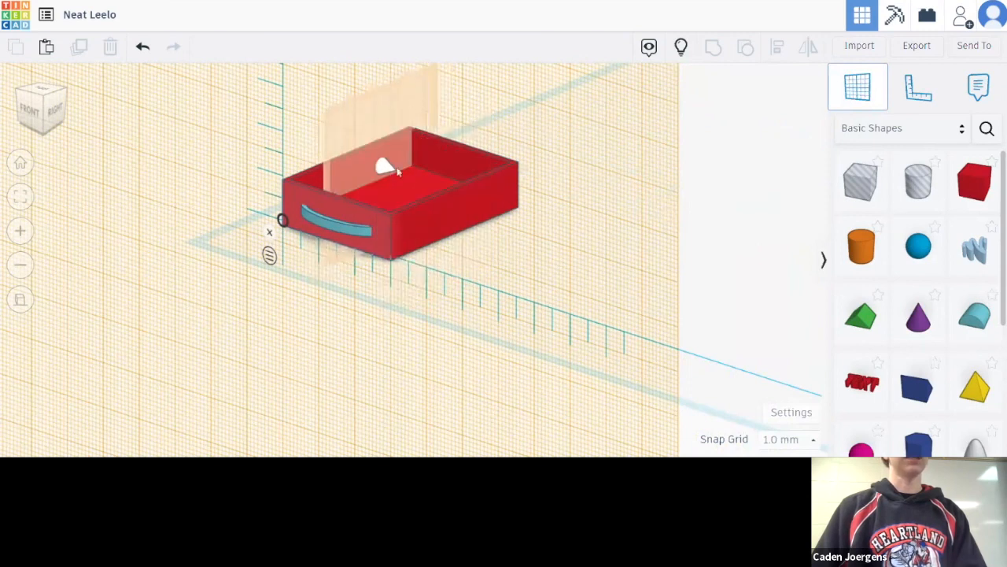
{"action": "left_click", "coordinate": [744, 169]}
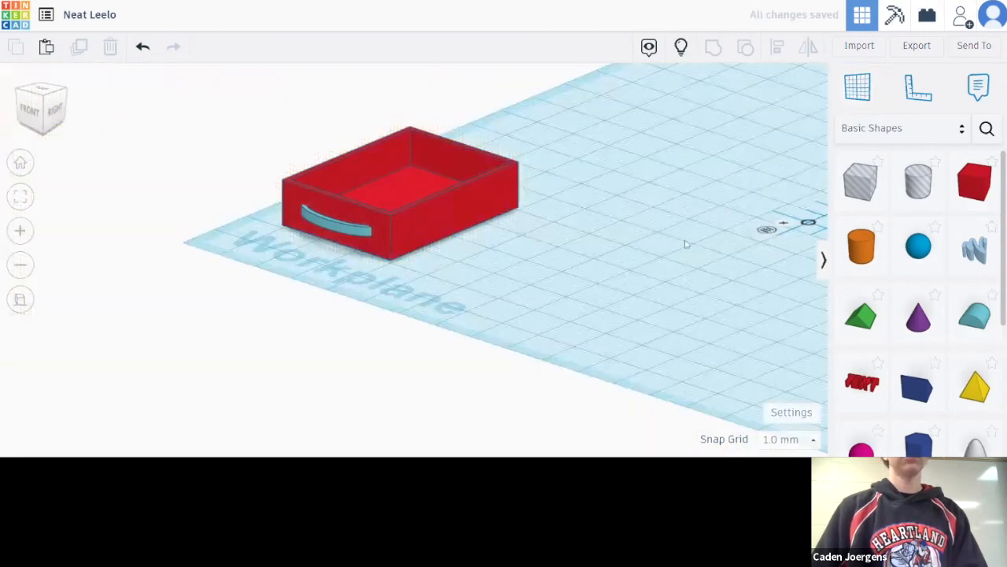
Step: Show all hidden shapes, bringing back the green heart container and the lettered heart lid
{"action": "scroll", "coordinate": [732, 233], "scroll_direction": "down", "scroll_amount": 5}
{"action": "right_click_drag", "start_coordinate": [653, 268], "coordinate": [708, 141]}
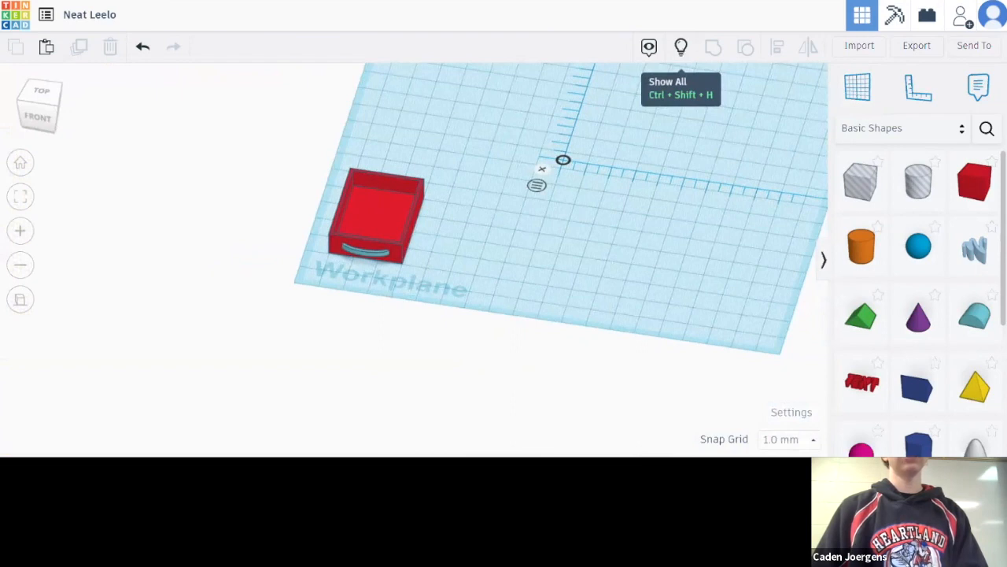
{"action": "left_click", "coordinate": [681, 48]}
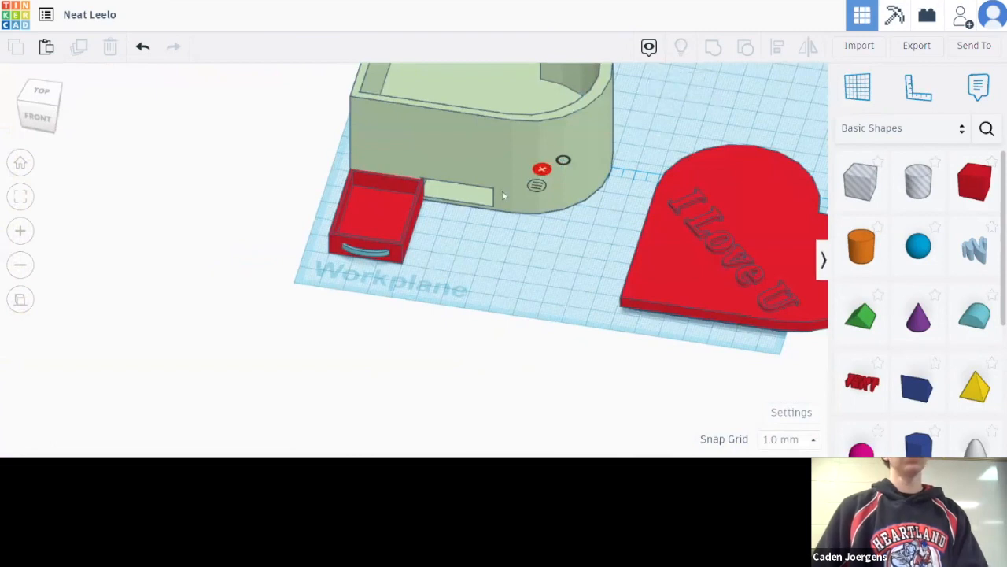
Step: Group the red drawer with its curved handle into one shape, leaving the green container out of the selection
{"action": "right_click_drag", "start_coordinate": [381, 242], "coordinate": [394, 185]}
{"action": "scroll", "coordinate": [369, 268], "scroll_direction": "up", "scroll_amount": 5}
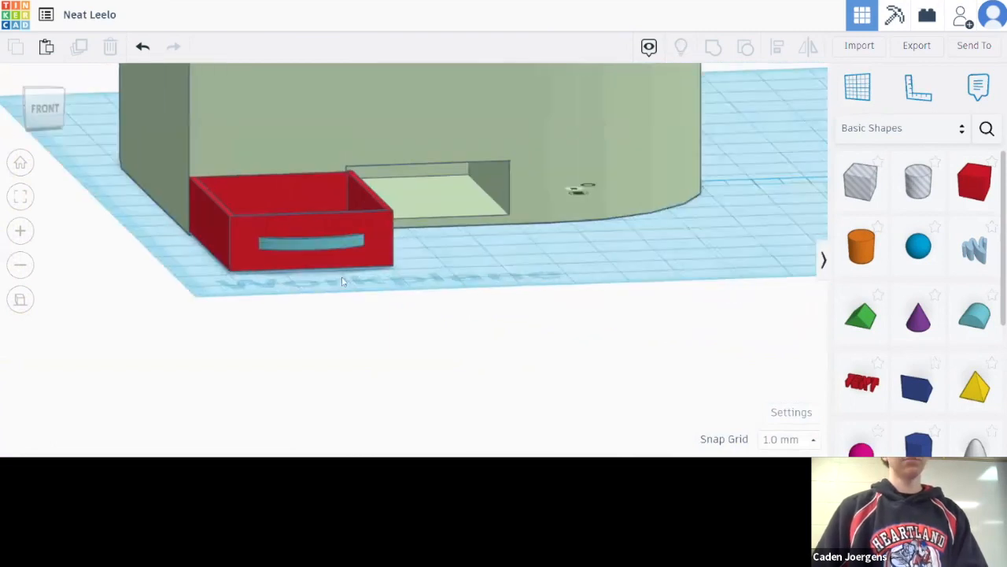
{"action": "right_click_drag", "start_coordinate": [346, 303], "coordinate": [330, 273]}
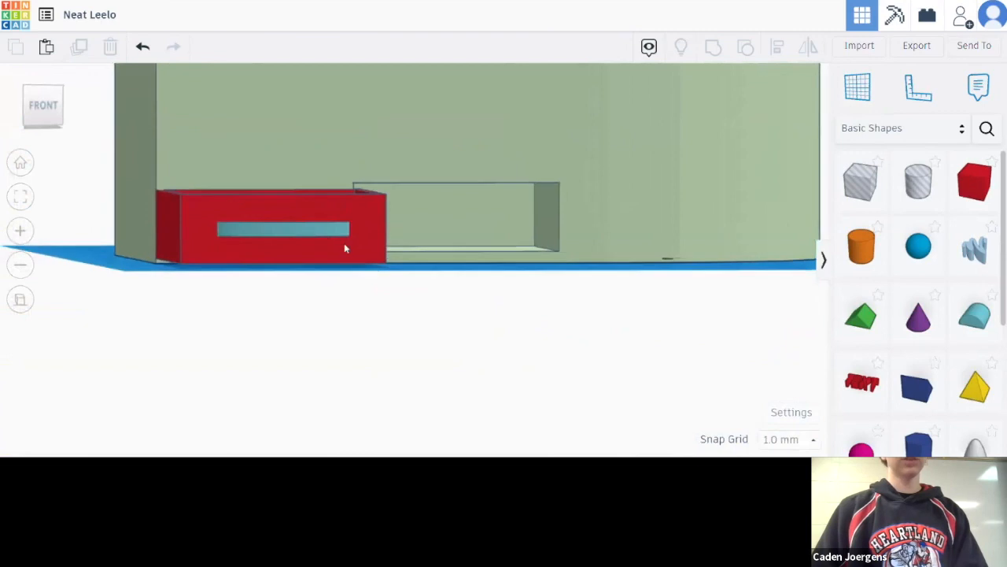
{"action": "left_click", "coordinate": [347, 247]}
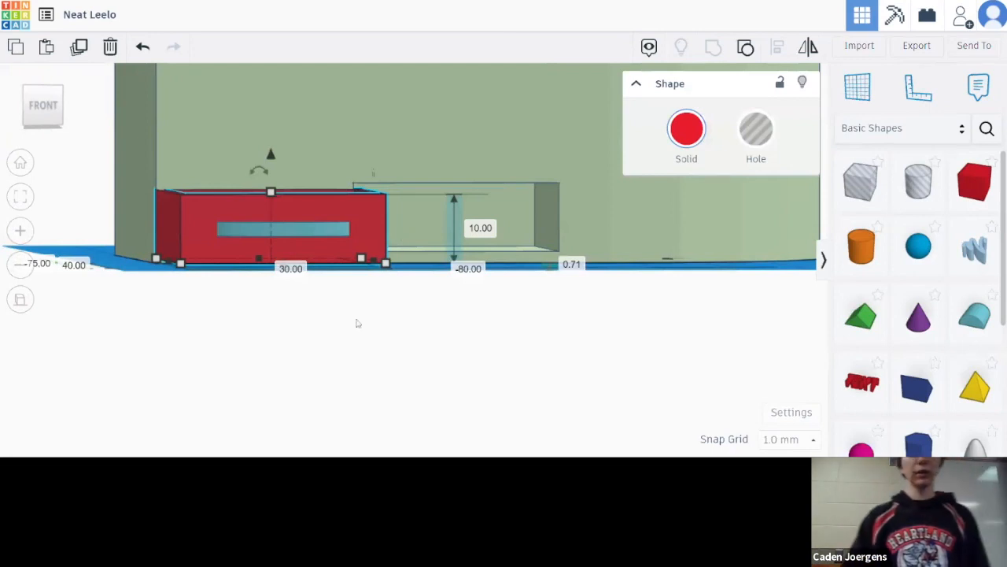
{"action": "left_click", "coordinate": [299, 308]}
{"action": "left_click_drag", "start_coordinate": [304, 313], "coordinate": [250, 221]}
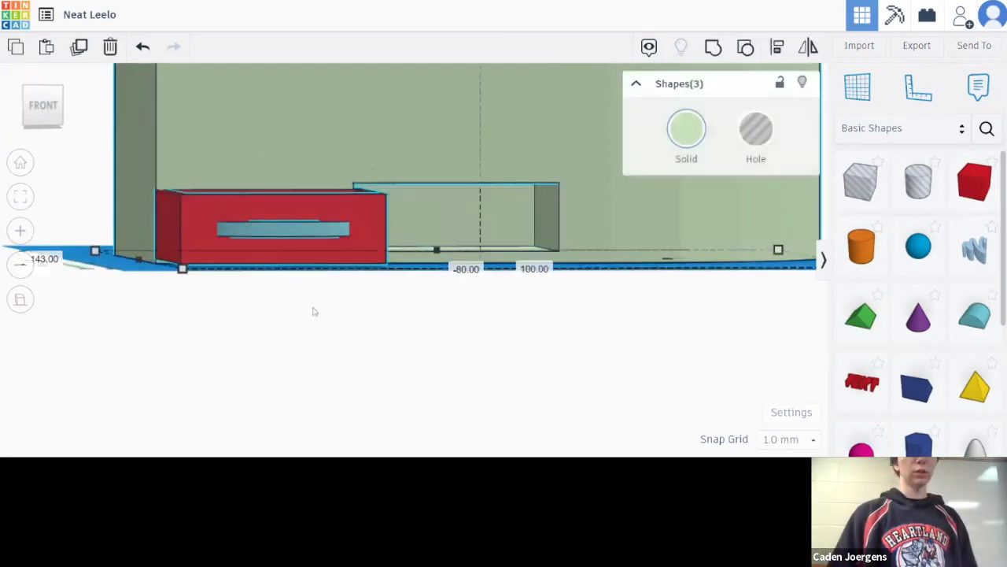
{"action": "left_click", "coordinate": [289, 343]}
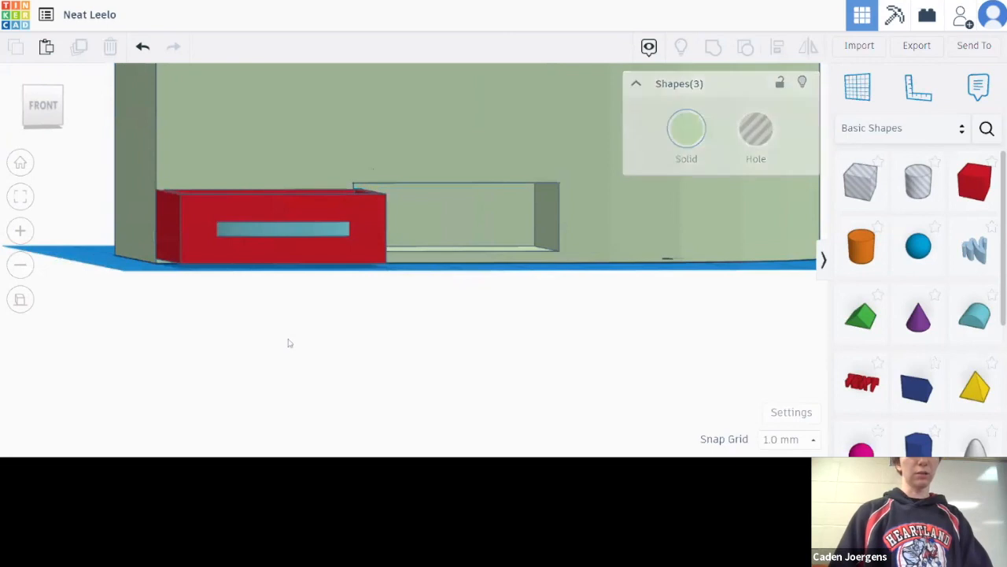
{"action": "left_click", "coordinate": [193, 250]}
{"action": "left_click", "coordinate": [261, 229], "text": "shift"}
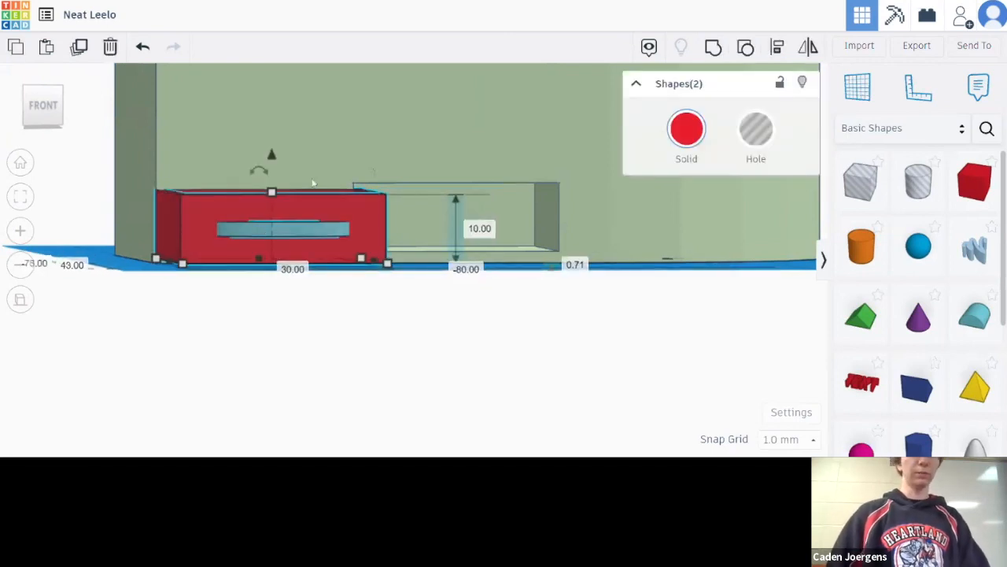
{"action": "left_click", "coordinate": [713, 47]}
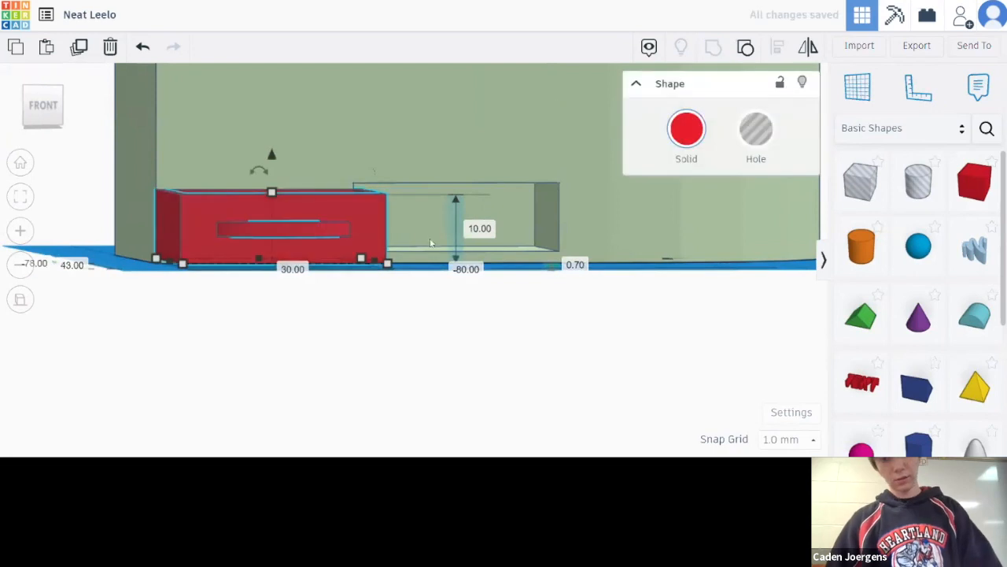
{"action": "left_click", "coordinate": [619, 343]}
Step: Set the grouped drawer's height above the workplane to 0
{"action": "left_click", "coordinate": [306, 259]}
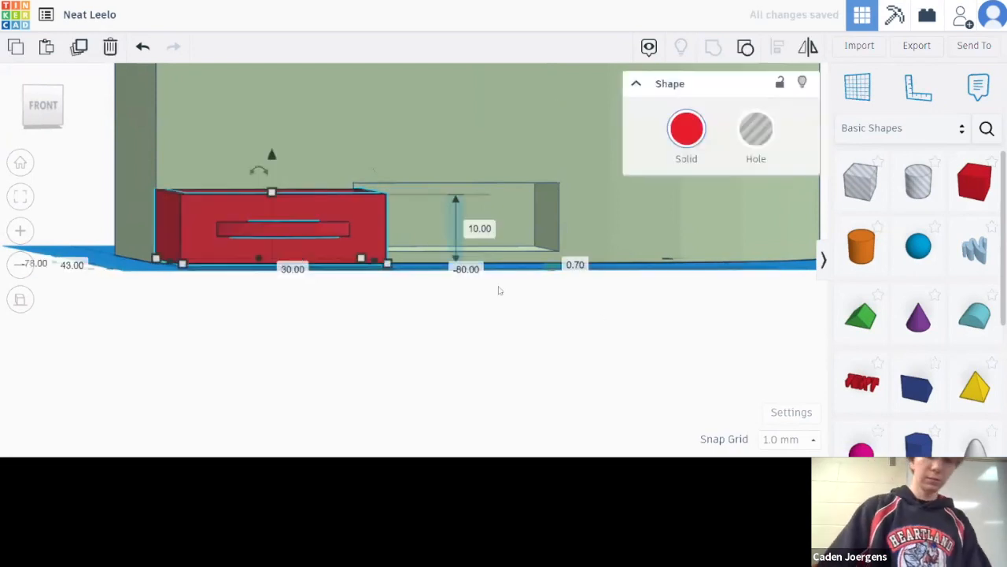
{"action": "left_click", "coordinate": [581, 267]}
{"action": "type", "text": "0"}
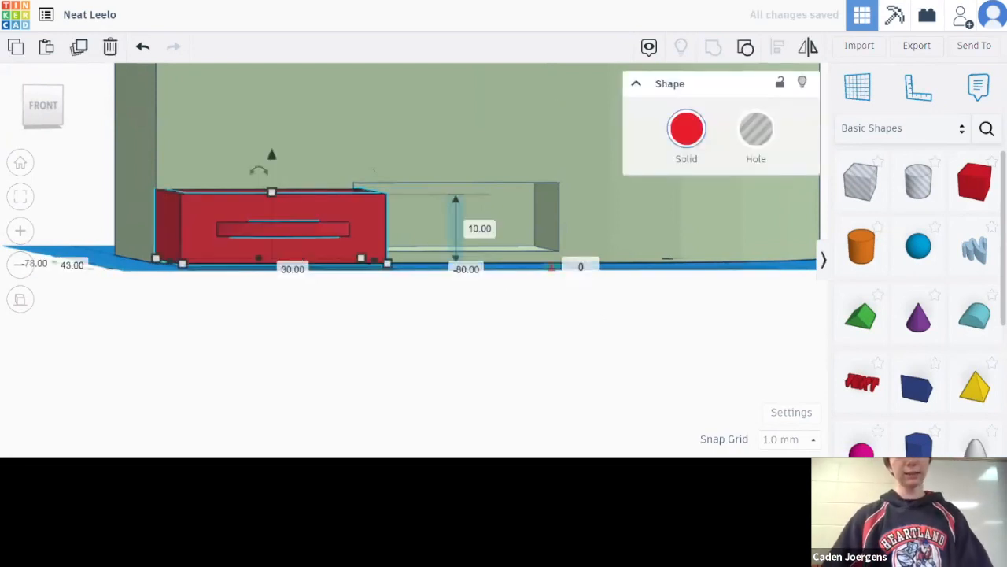
{"action": "key", "text": "Return"}
Step: Reposition the lettered heart lid and move the green container back on the workplane, away from the drawer
{"action": "right_click_drag", "start_coordinate": [645, 277], "coordinate": [427, 432]}
{"action": "scroll", "coordinate": [394, 395], "scroll_direction": "down", "scroll_amount": 6}
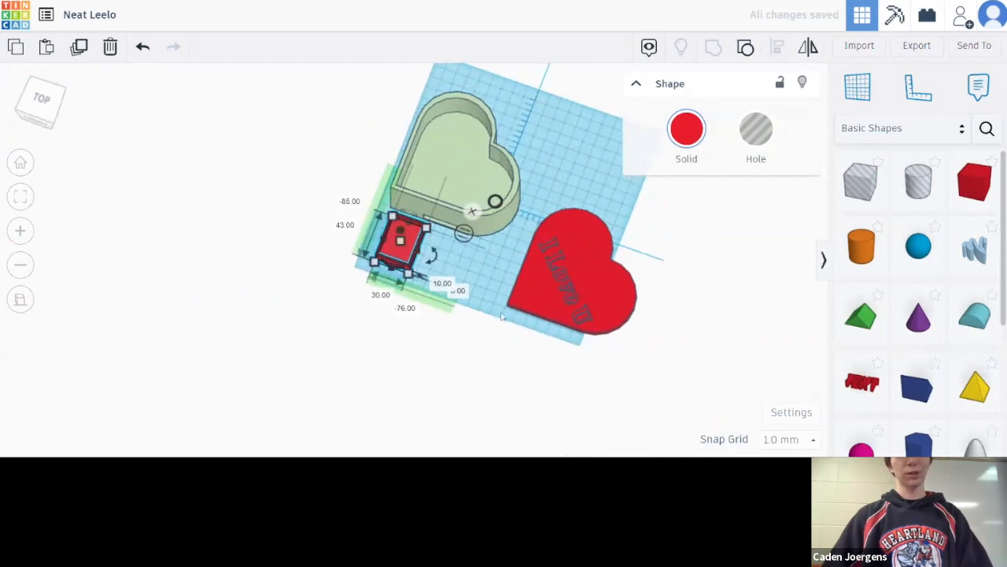
{"action": "left_click", "coordinate": [504, 345]}
{"action": "left_click", "coordinate": [585, 308]}
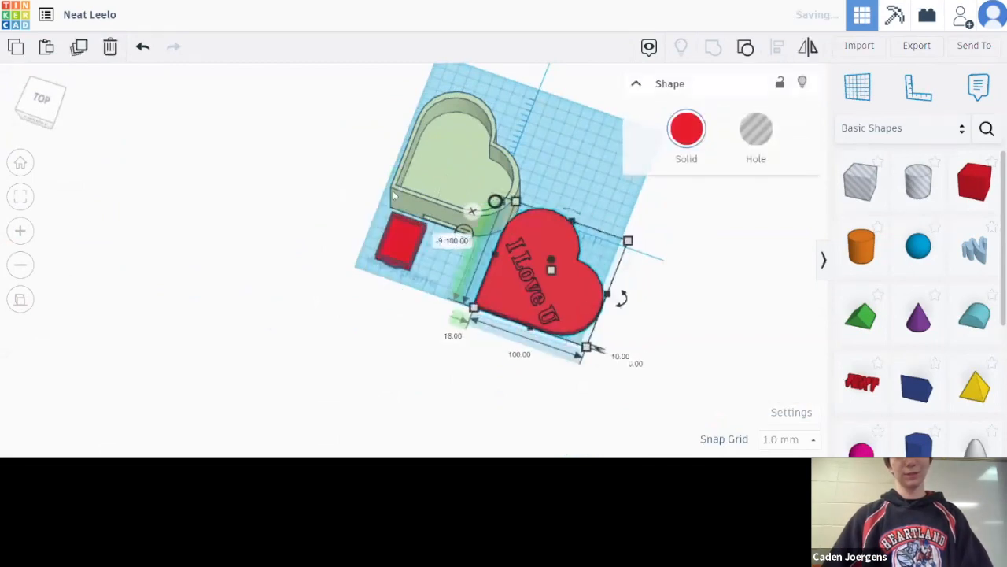
{"action": "left_click_drag", "start_coordinate": [451, 142], "coordinate": [453, 113]}
{"action": "left_click_drag", "start_coordinate": [550, 293], "coordinate": [518, 228]}
{"action": "left_click_drag", "start_coordinate": [472, 145], "coordinate": [465, 154]}
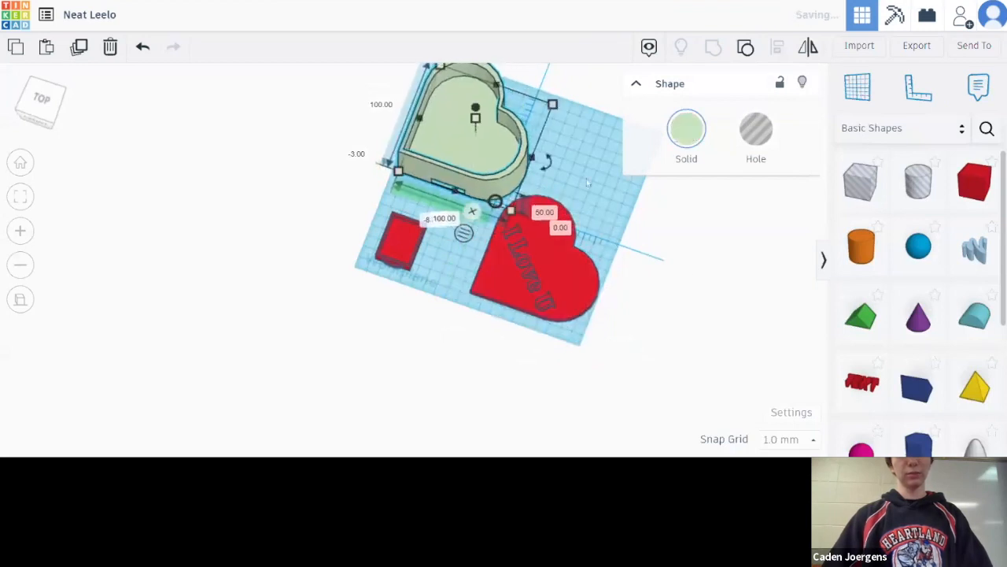
{"action": "left_click", "coordinate": [656, 348]}
Step: Ungroup the heart lid to separate the "I Love U" lettering from the heart shape
{"action": "right_click_drag", "start_coordinate": [659, 337], "coordinate": [528, 250]}
{"action": "right_click_drag", "start_coordinate": [714, 247], "coordinate": [756, 269]}
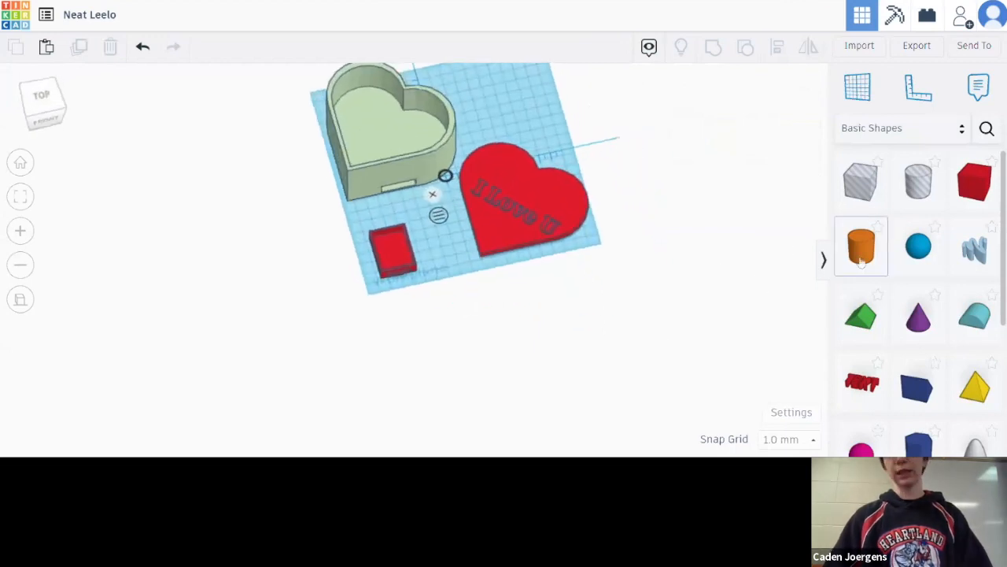
{"action": "right_click_drag", "start_coordinate": [573, 251], "coordinate": [554, 220]}
{"action": "scroll", "coordinate": [622, 185], "scroll_direction": "up", "scroll_amount": 5}
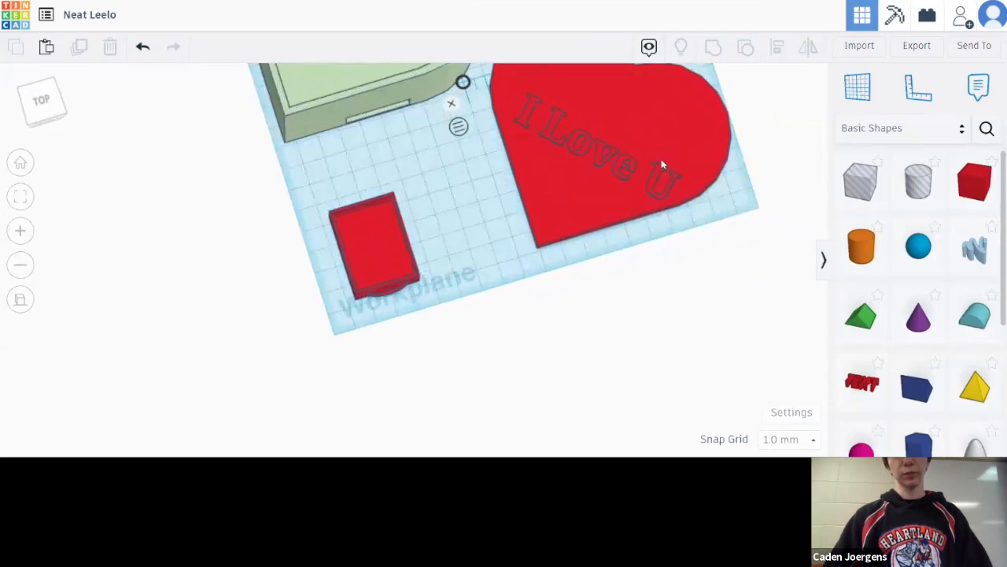
{"action": "middle_click_drag", "start_coordinate": [589, 228], "coordinate": [519, 324]}
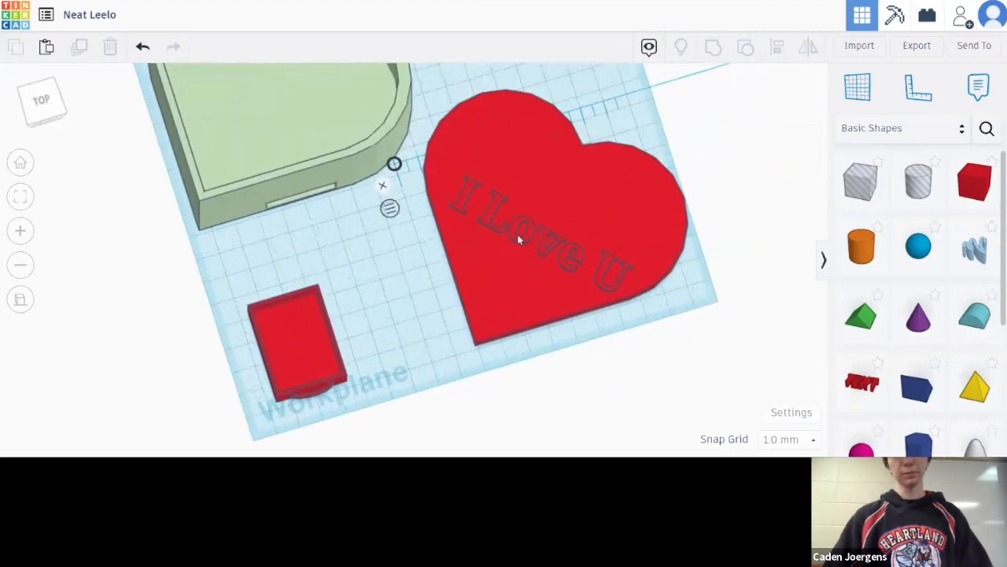
{"action": "left_click", "coordinate": [517, 237]}
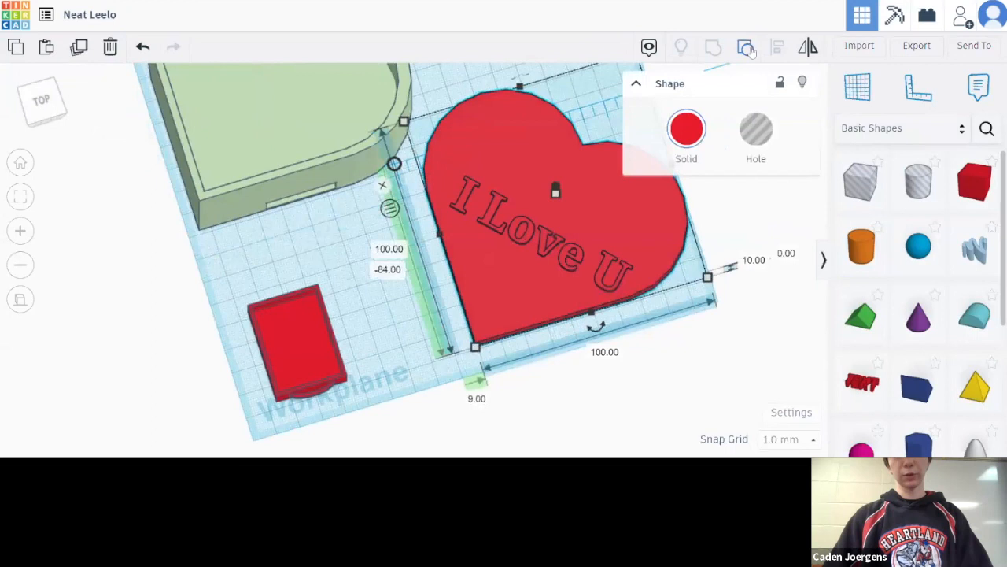
{"action": "left_click", "coordinate": [551, 254], "text": "shift"}
Step: Nudge the heart and its lettering together on the workplane to a sideways offset of 10 mm from the ruler origin
{"action": "left_click_drag", "start_coordinate": [550, 255], "coordinate": [539, 250]}
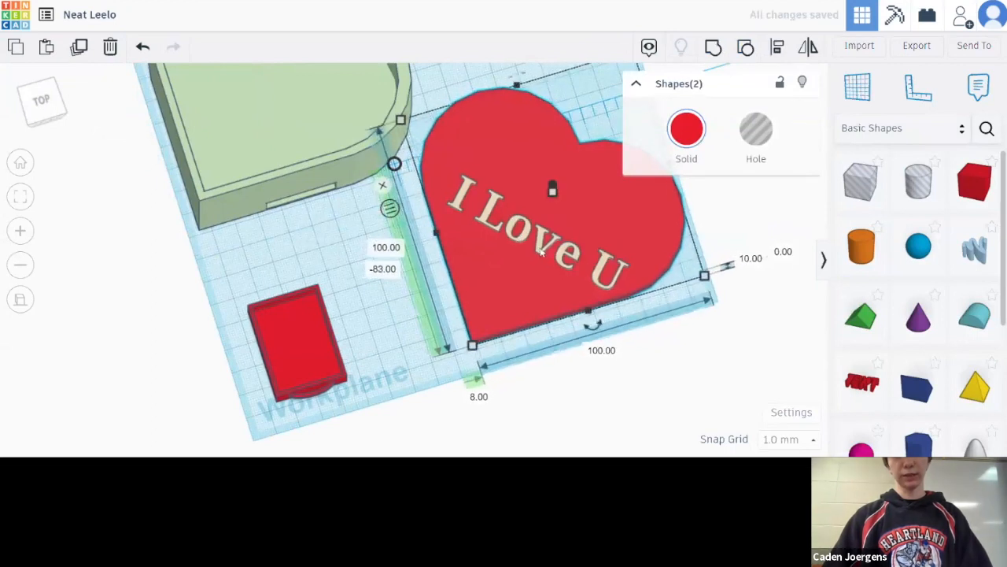
{"action": "key", "text": "Down"}
{"action": "key", "text": "Down"}
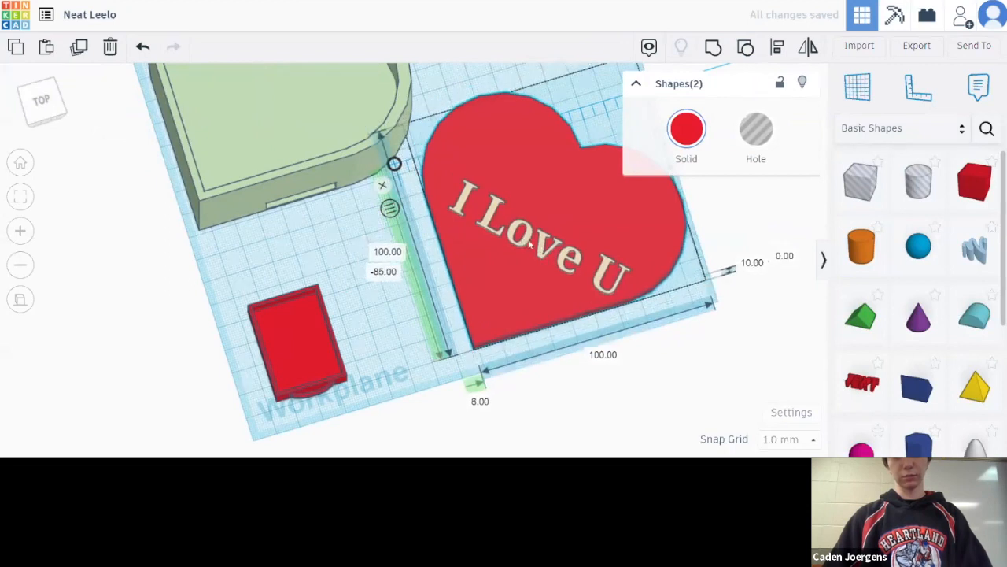
{"action": "key", "text": "Down"}
{"action": "key", "text": "Down"}
{"action": "key", "text": "Right"}
{"action": "key", "text": "Right"}
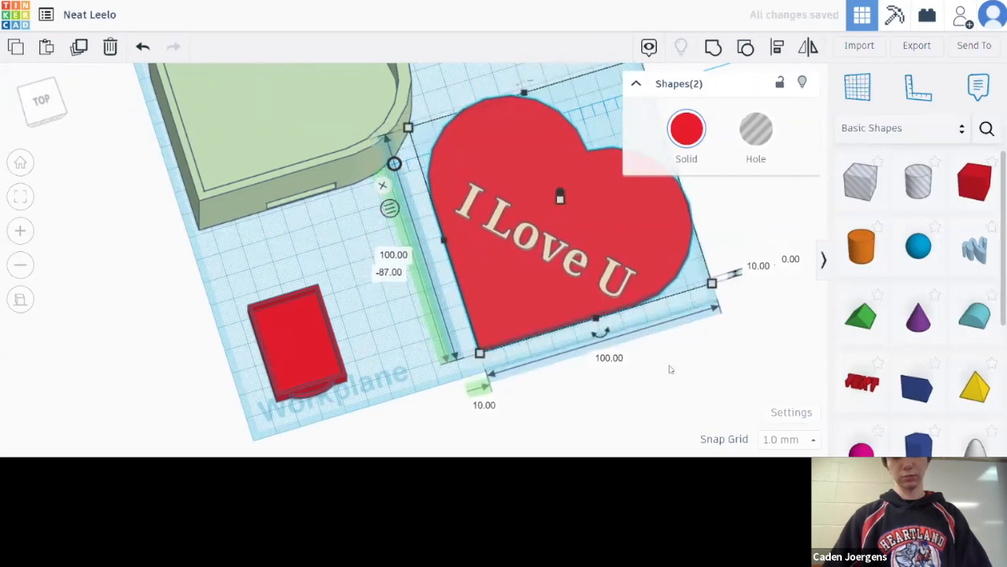
{"action": "right_click_drag", "start_coordinate": [670, 369], "coordinate": [582, 317]}
{"action": "scroll", "coordinate": [582, 317], "scroll_direction": "up", "scroll_amount": 3}
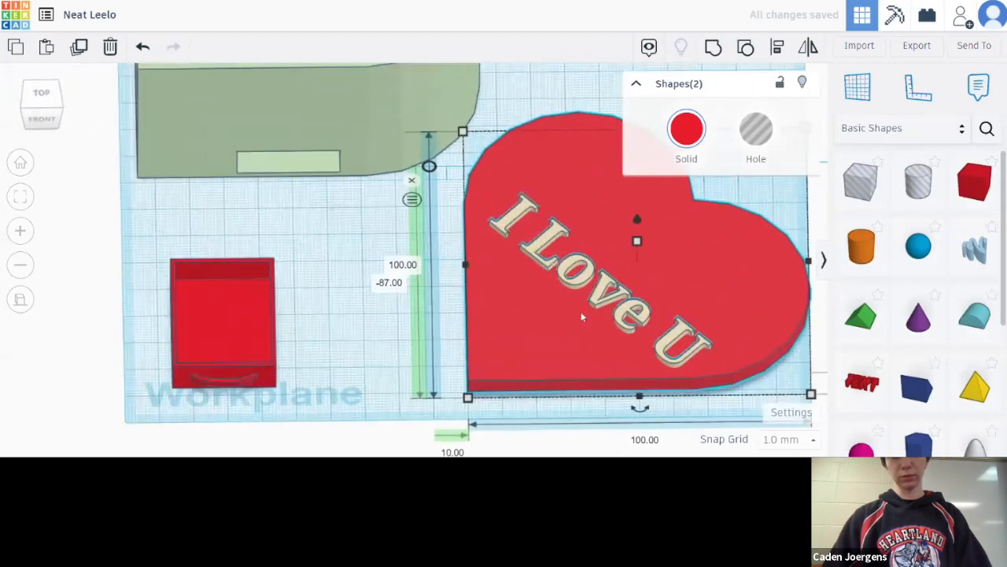
{"action": "scroll", "coordinate": [582, 317], "scroll_direction": "up", "scroll_amount": 2}
{"action": "key", "text": "Down"}
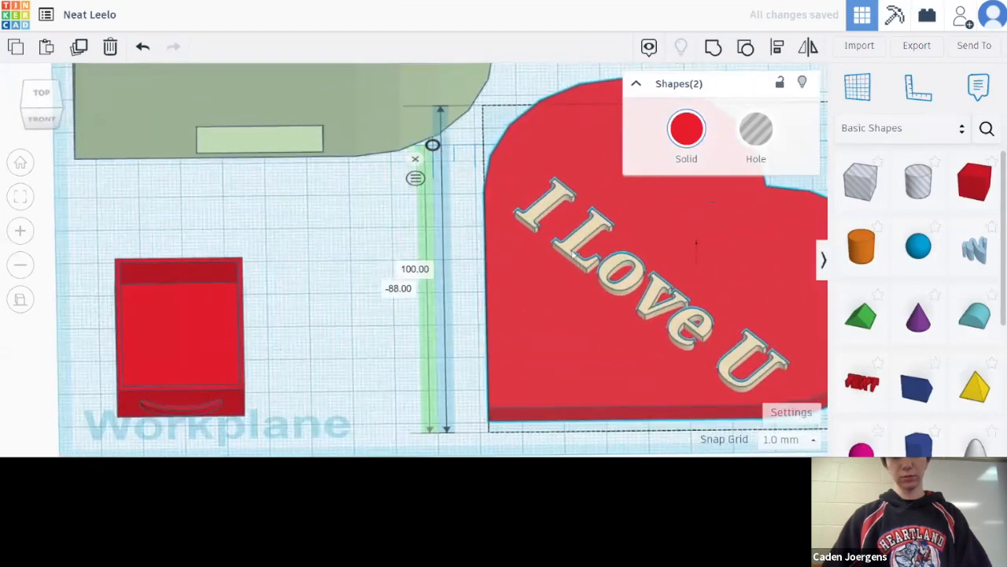
{"action": "scroll", "coordinate": [574, 254], "scroll_direction": "down", "scroll_amount": 2}
{"action": "key", "text": "Up"}
{"action": "key", "text": "Up"}
Step: Add a solid sphere, 20 mm in diameter, on the workplane between the drawer and the heart lid
{"action": "right_click_drag", "start_coordinate": [574, 259], "coordinate": [838, 307]}
{"action": "left_click_drag", "start_coordinate": [921, 251], "coordinate": [363, 264]}
{"action": "right_click_drag", "start_coordinate": [379, 293], "coordinate": [352, 282]}
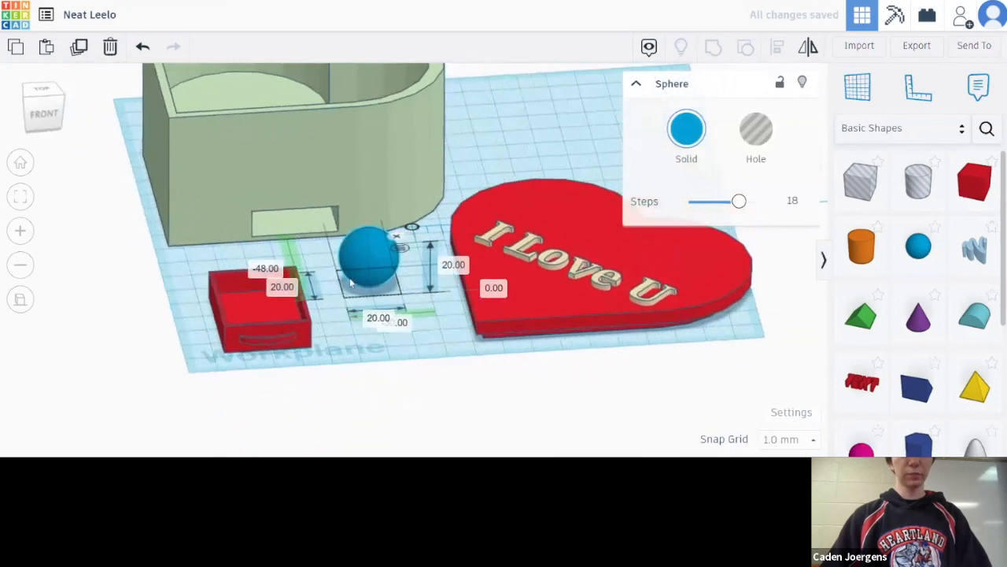
{"action": "right_click_drag", "start_coordinate": [393, 236], "coordinate": [395, 293]}
Step: Try to set a workplane on the heart lid's top face and move the sphere onto it, and undo the attempt
{"action": "left_click", "coordinate": [857, 87]}
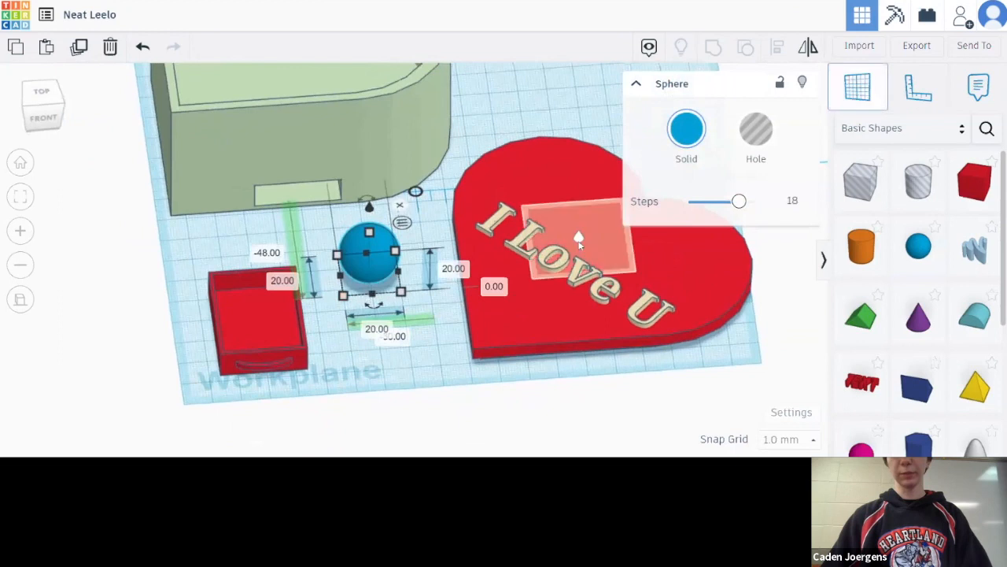
{"action": "left_click", "coordinate": [583, 201]}
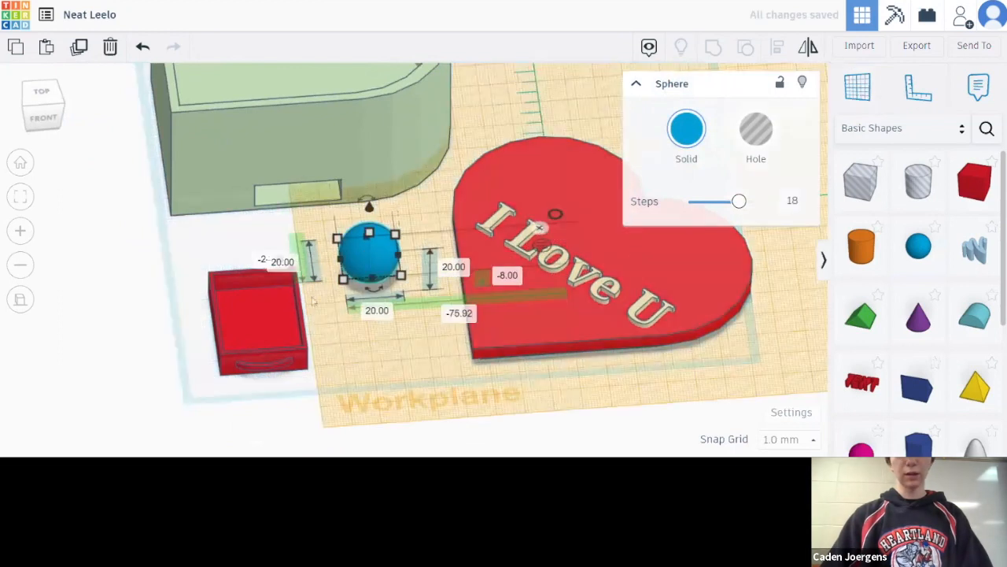
{"action": "left_click_drag", "start_coordinate": [385, 257], "coordinate": [565, 191]}
{"action": "key", "text": "w"}
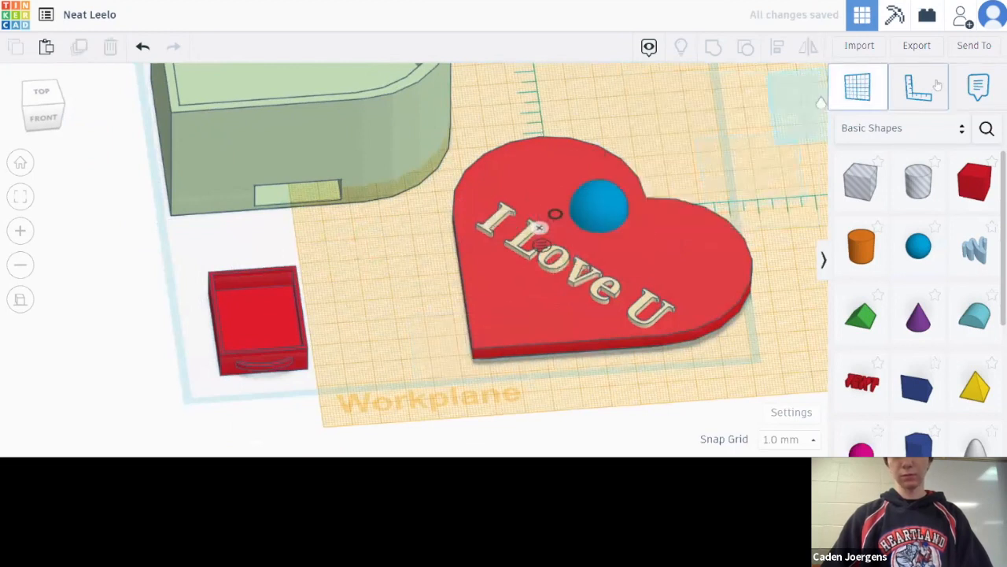
{"action": "key", "text": "r"}
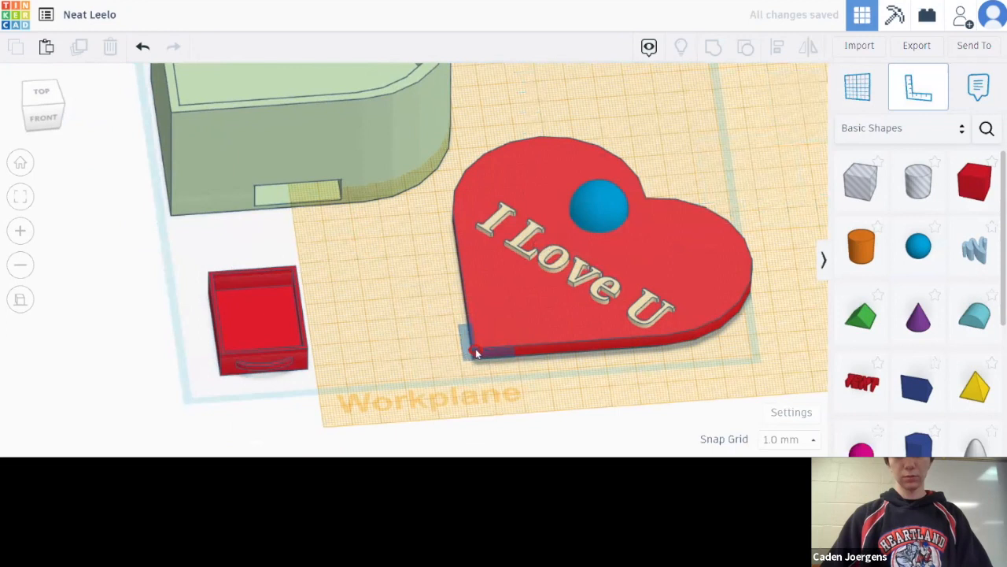
{"action": "right_click_drag", "start_coordinate": [471, 358], "coordinate": [461, 307]}
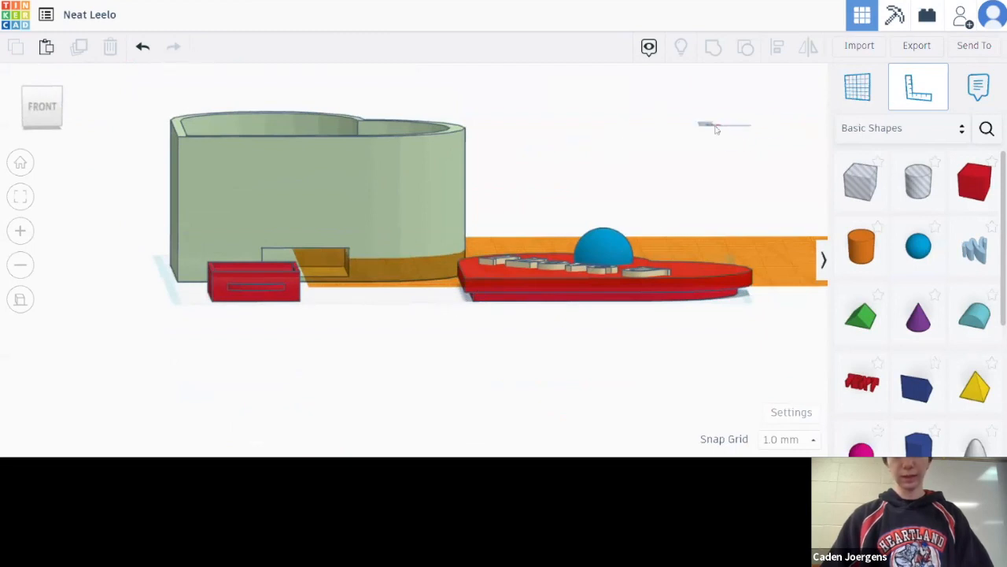
{"action": "left_click", "coordinate": [715, 131]}
{"action": "key", "text": "ctrl+z"}
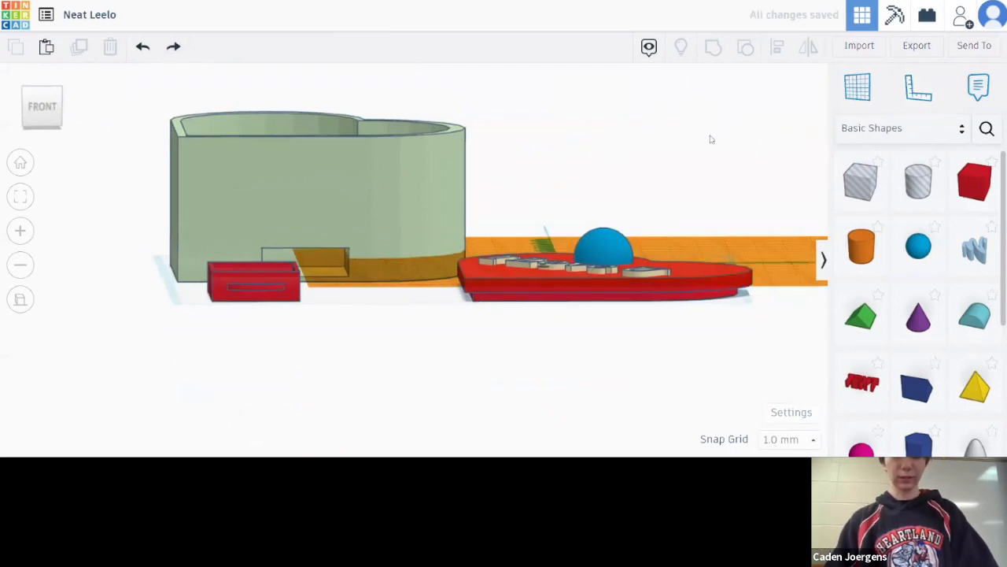
{"action": "key", "text": "ctrl+z"}
Step: Place the ruler origin at the heart lid's pointed front corner and shift the sphere to offsets of -44 mm sideways and 37 mm in depth
{"action": "right_click_drag", "start_coordinate": [700, 149], "coordinate": [467, 153]}
{"action": "left_click", "coordinate": [415, 391]}
{"action": "right_click_drag", "start_coordinate": [363, 380], "coordinate": [458, 329]}
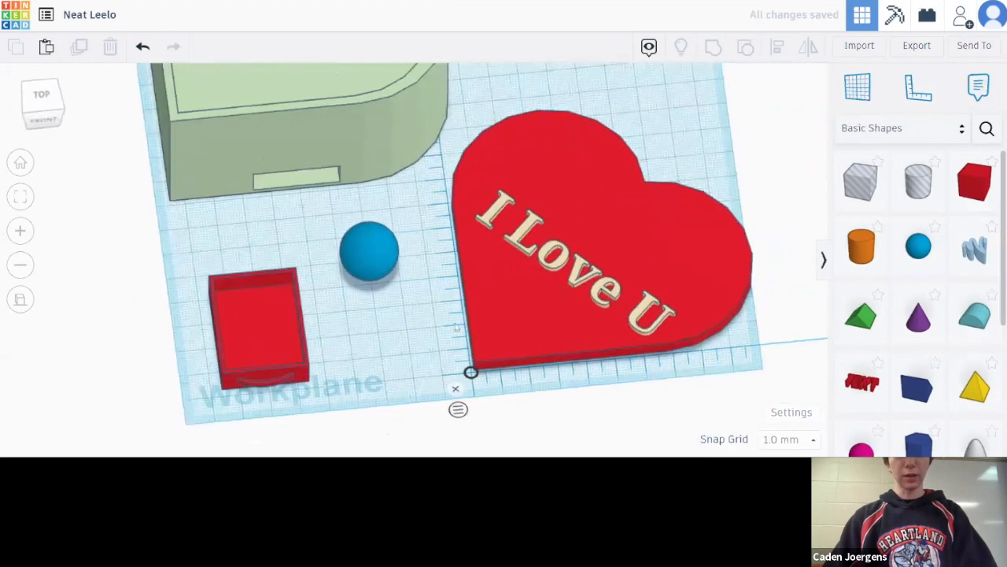
{"action": "mouse_move", "coordinate": [384, 271]}
{"action": "left_mouse_down"}
{"action": "mouse_move", "coordinate": [476, 226]}
{"action": "mouse_move", "coordinate": [626, 216]}
{"action": "mouse_move", "coordinate": [312, 236]}
{"action": "mouse_move", "coordinate": [382, 269]}
{"action": "left_mouse_up"}
{"action": "mouse_move", "coordinate": [377, 315]}
{"action": "right_mouse_down"}
{"action": "mouse_move", "coordinate": [371, 292]}
{"action": "mouse_move", "coordinate": [370, 304]}
{"action": "right_mouse_up"}
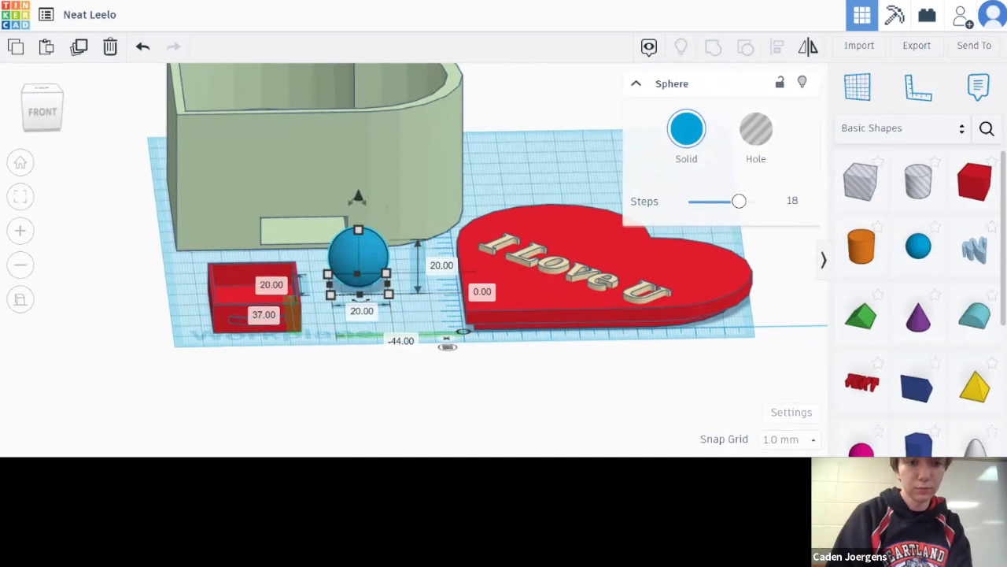
Step: Set the height of the sphere beside the heart lid to 7 mm
{"action": "left_click", "coordinate": [441, 266]}
{"action": "type", "text": "5"}
{"action": "key", "text": "Return"}
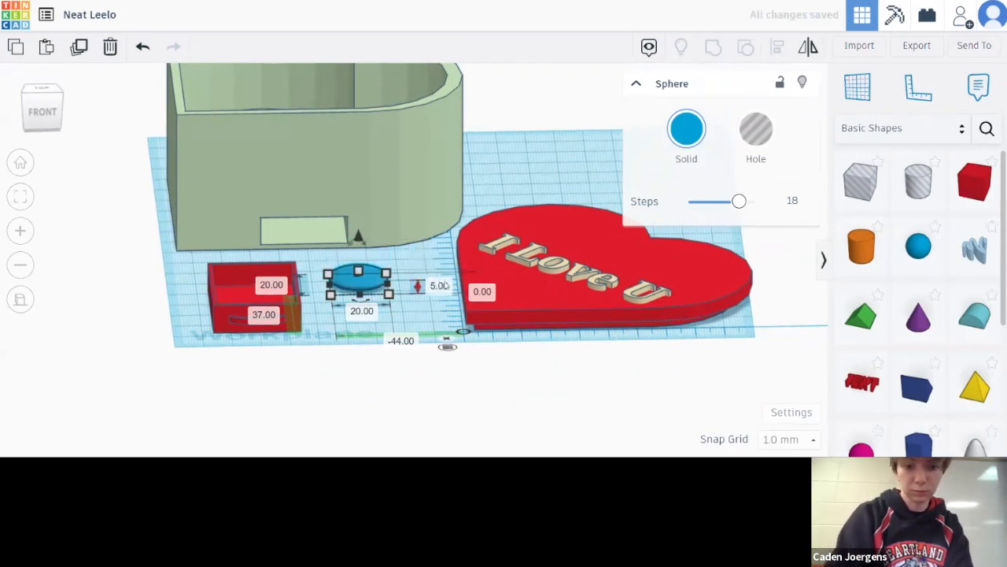
{"action": "left_click", "coordinate": [445, 287]}
{"action": "type", "text": "7"}
{"action": "key", "text": "Return"}
Step: Set the sphere's depth to 3 mm so it forms a thin, flattened oval
{"action": "left_click", "coordinate": [367, 314]}
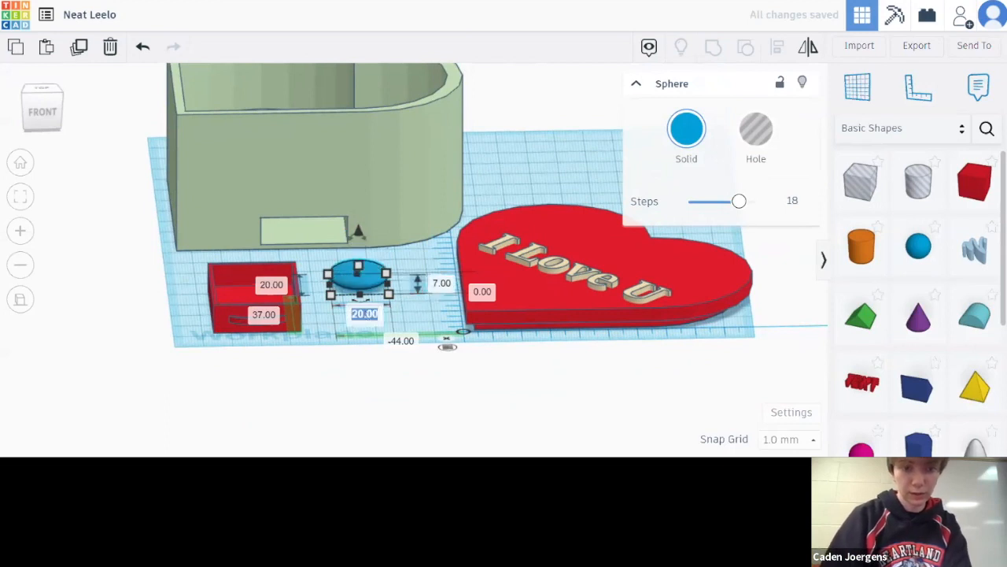
{"action": "right_click_drag", "start_coordinate": [419, 320], "coordinate": [209, 335]}
{"action": "right_click_drag", "start_coordinate": [370, 280], "coordinate": [329, 257]}
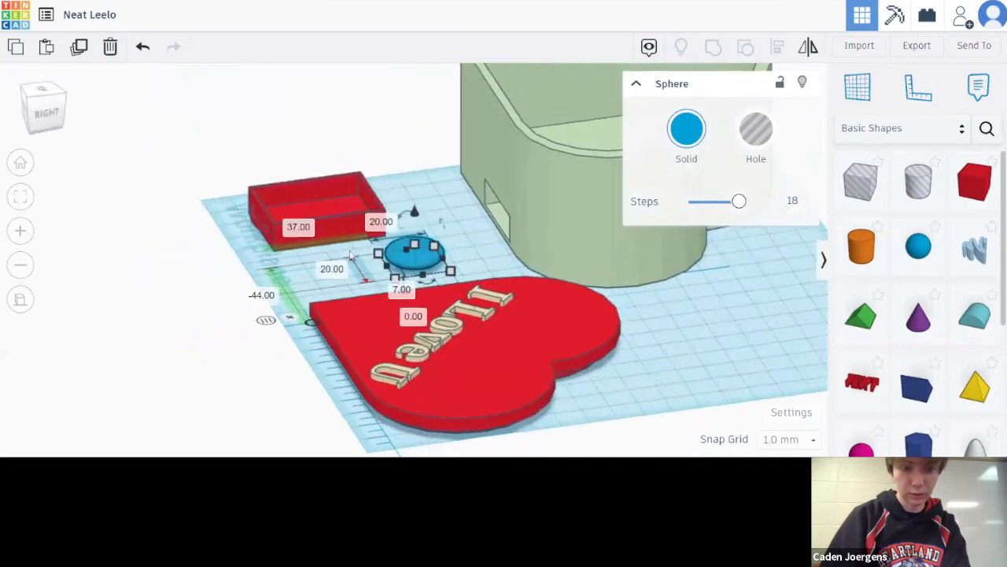
{"action": "left_click", "coordinate": [390, 225]}
{"action": "type", "text": "3"}
{"action": "key", "text": "Return"}
Step: Shift the flattened sphere on the workplane to offsets of -33 mm sideways and 41 mm in depth from the ruler origin
{"action": "right_click_drag", "start_coordinate": [427, 255], "coordinate": [372, 301]}
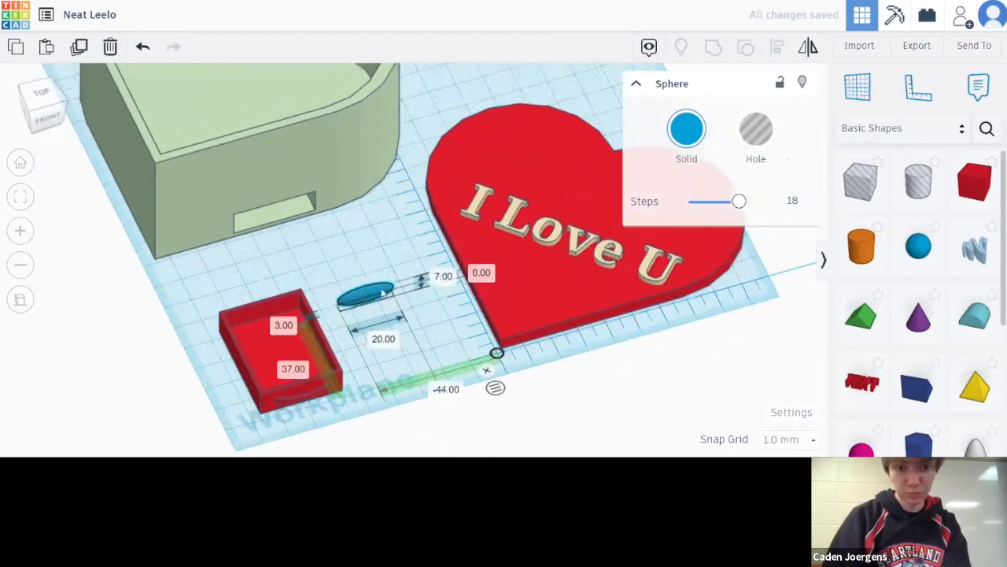
{"action": "left_click_drag", "start_coordinate": [383, 293], "coordinate": [390, 283]}
{"action": "right_click_drag", "start_coordinate": [448, 318], "coordinate": [429, 275]}
{"action": "left_click", "coordinate": [451, 282]}
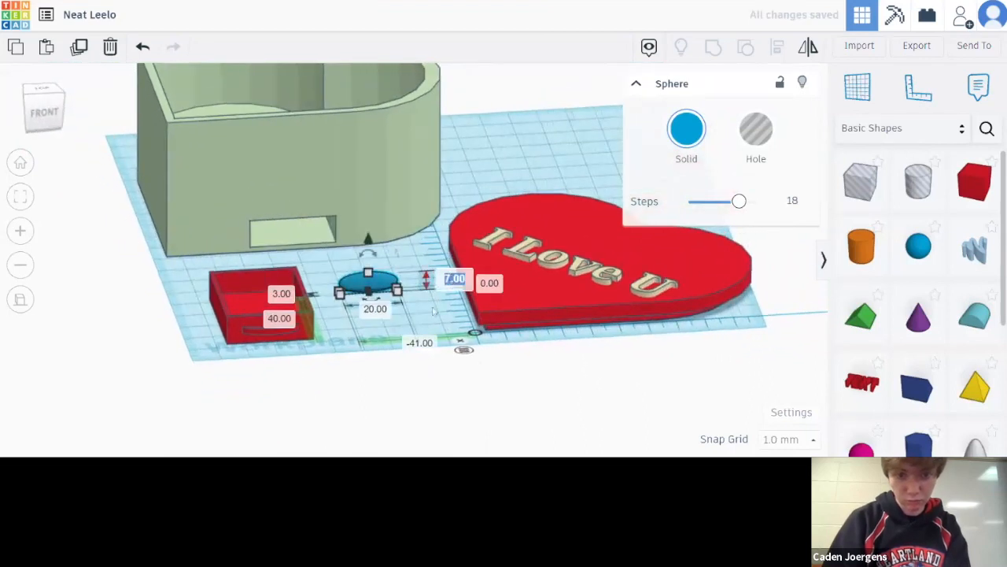
{"action": "left_click", "coordinate": [378, 283]}
{"action": "left_click_drag", "start_coordinate": [378, 283], "coordinate": [411, 277]}
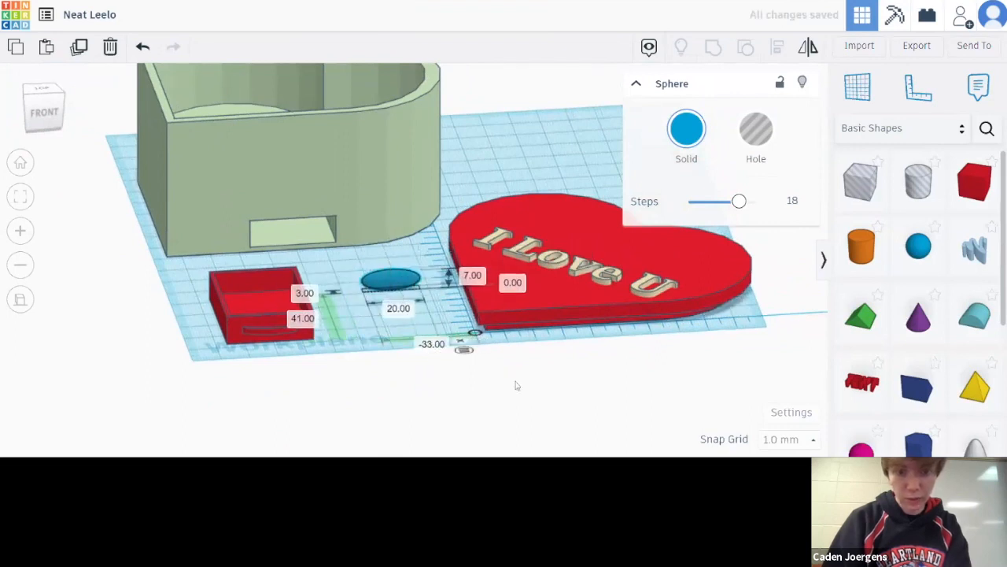
Step: Rotate the flattened sphere by 45° about its vertical axis
{"action": "right_click_drag", "start_coordinate": [516, 386], "coordinate": [531, 409]}
{"action": "left_click_drag", "start_coordinate": [398, 298], "coordinate": [378, 309]}
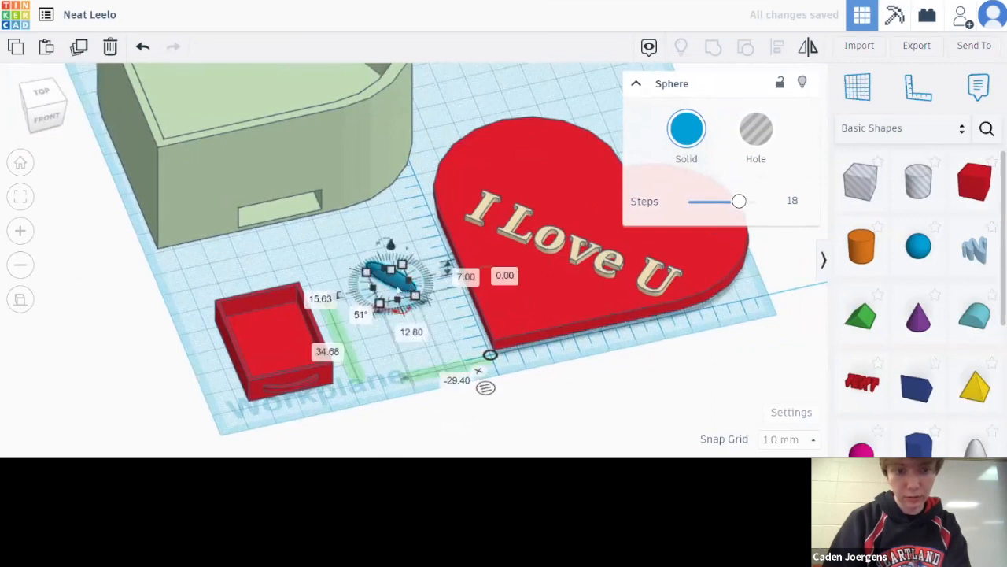
{"action": "left_click", "coordinate": [360, 314]}
{"action": "type", "text": "45"}
{"action": "key", "text": "Return"}
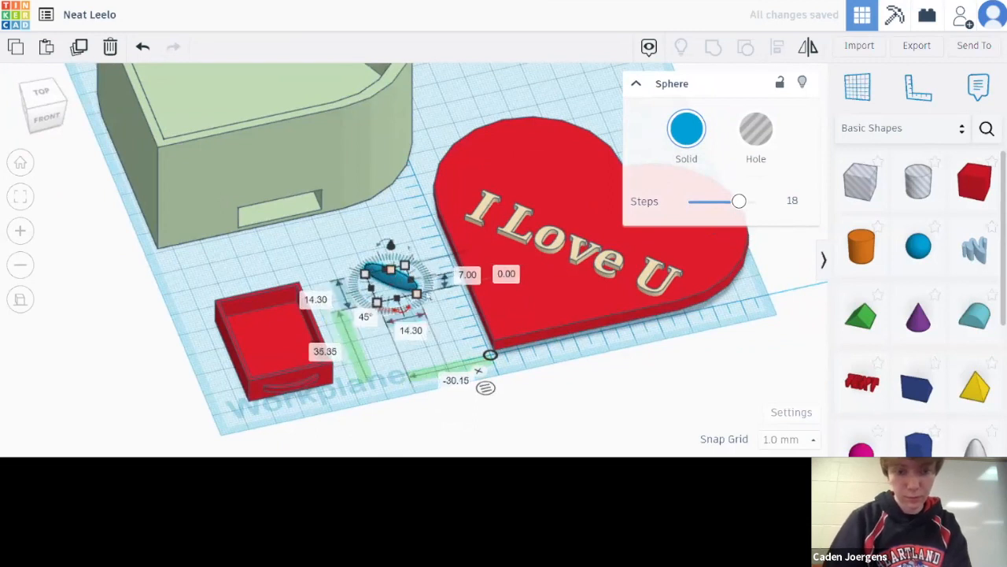
Step: Move the flattened sphere onto the heart lid near its notch, at ruler offsets 49.70 and 51.00 mm, and raise it to 5 mm
{"action": "left_click_drag", "start_coordinate": [405, 284], "coordinate": [608, 199]}
{"action": "right_click_drag", "start_coordinate": [818, 387], "coordinate": [618, 401]}
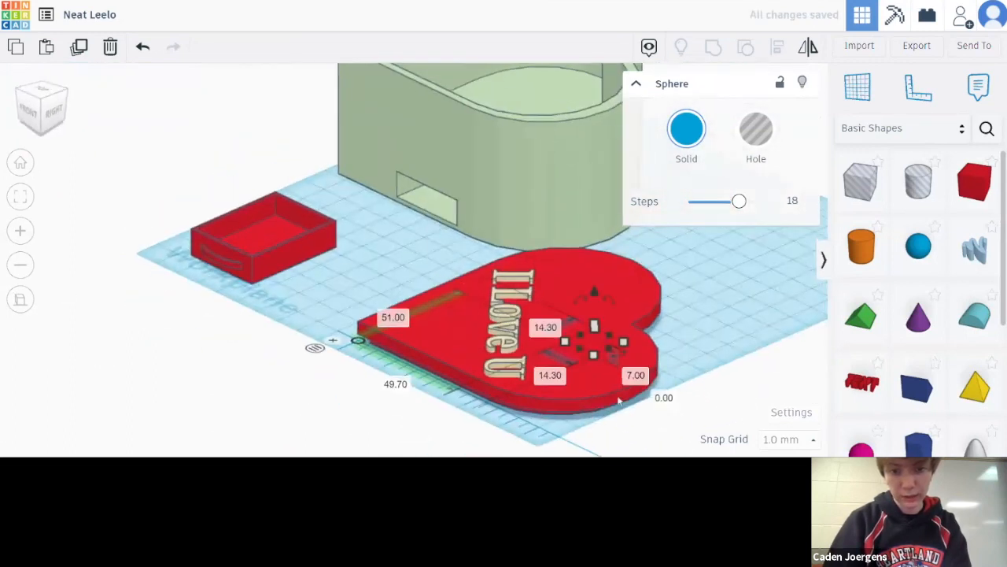
{"action": "left_click", "coordinate": [668, 399]}
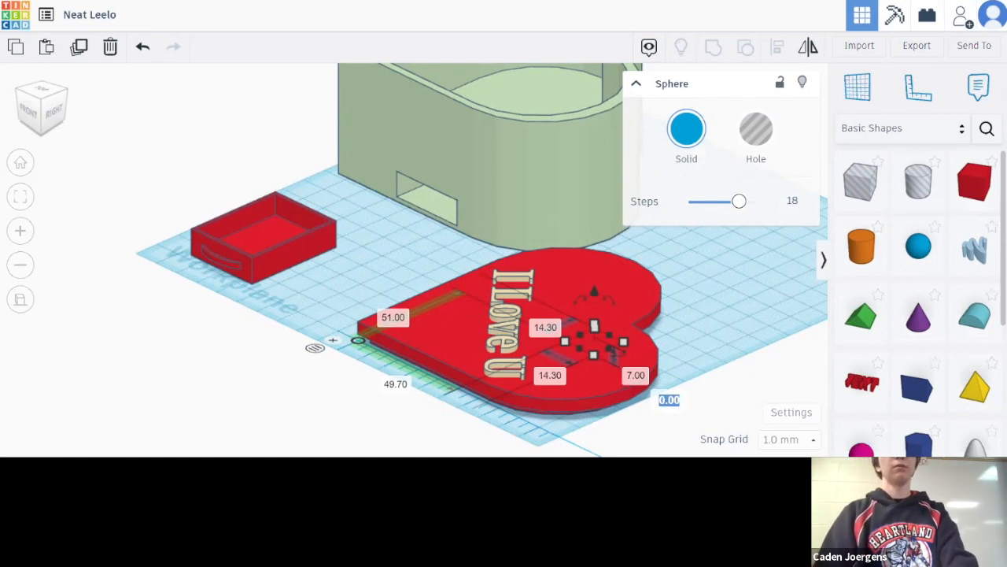
{"action": "type", "text": "5"}
{"action": "key", "text": "Return"}
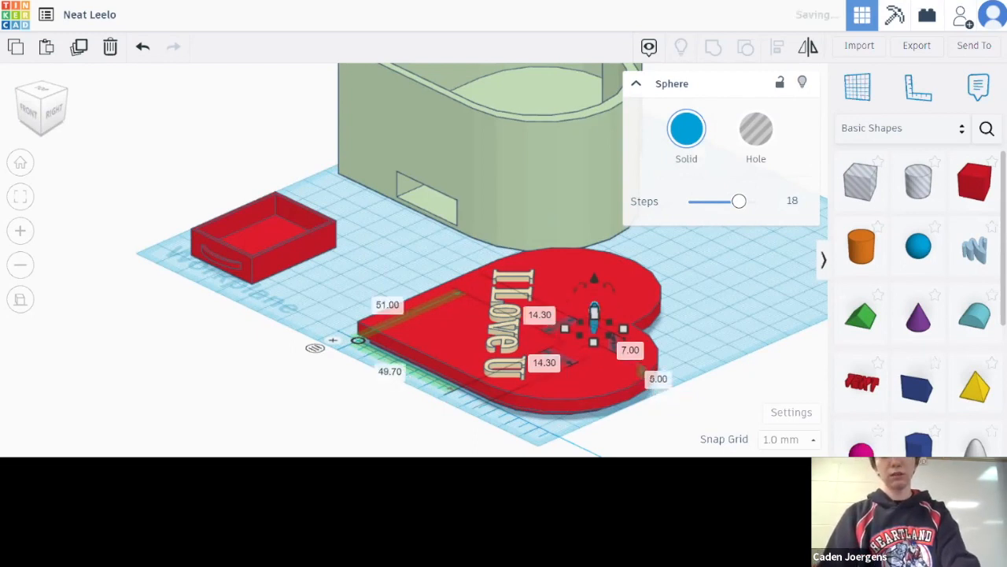
Step: Group the heart lid, its "I Love U" lettering and the flattened sphere into one solid shape
{"action": "right_click_drag", "start_coordinate": [673, 387], "coordinate": [754, 327]}
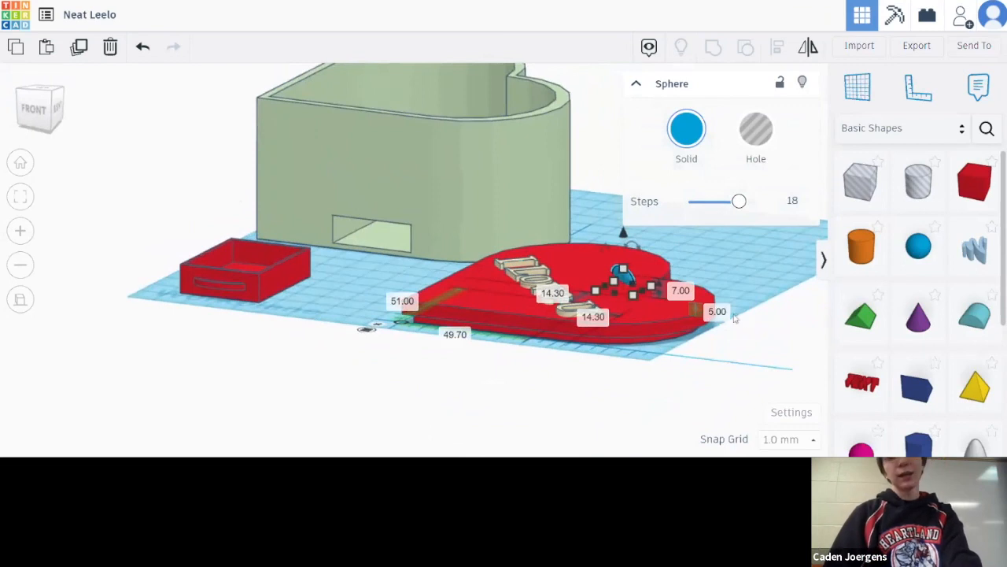
{"action": "left_click_drag", "start_coordinate": [461, 414], "coordinate": [757, 275]}
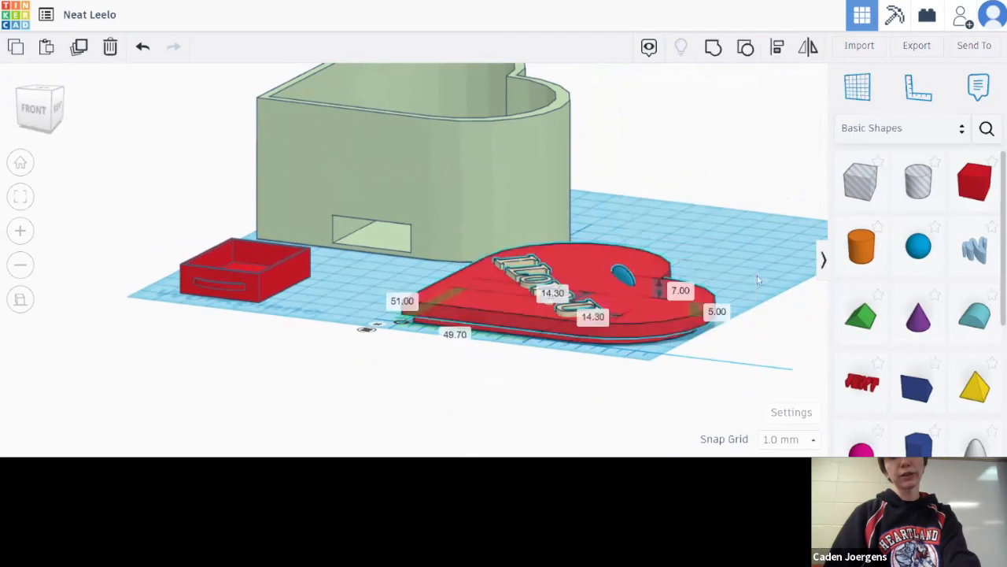
{"action": "left_click", "coordinate": [717, 51]}
{"action": "right_click_drag", "start_coordinate": [705, 220], "coordinate": [705, 279]}
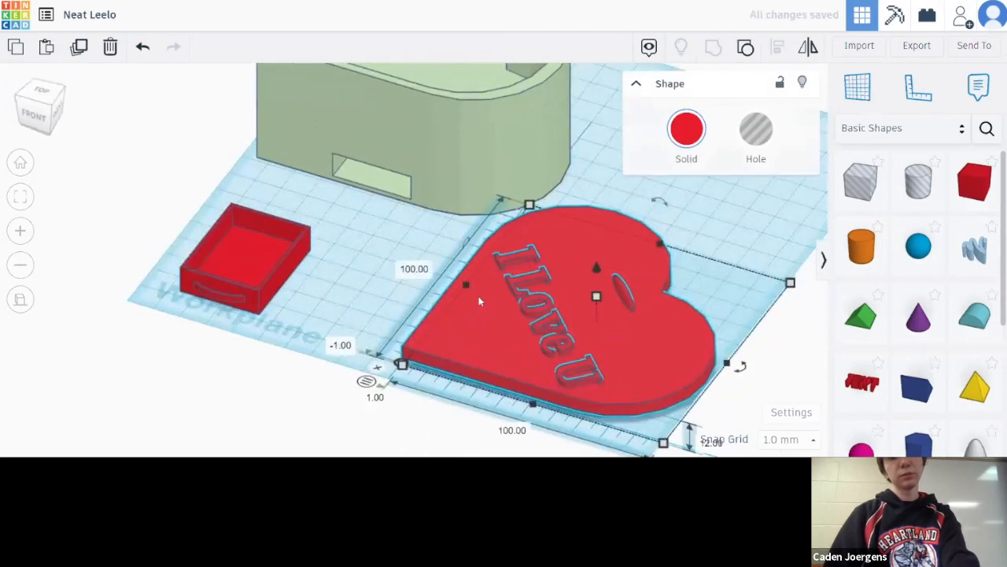
{"action": "left_click", "coordinate": [378, 215]}
{"action": "right_click_drag", "start_coordinate": [378, 215], "coordinate": [305, 302]}
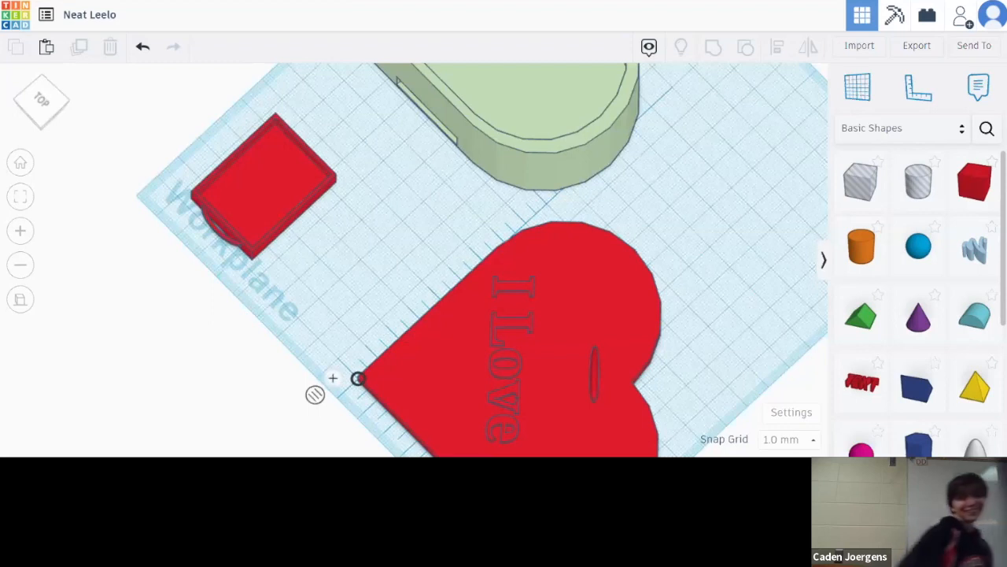
Step: Search the community shapes for "heart", try the brown heart next to the drawer, and delete it
{"action": "scroll", "coordinate": [920, 307], "scroll_direction": "down", "scroll_amount": 3}
{"action": "scroll", "coordinate": [928, 298], "scroll_direction": "up", "scroll_amount": 1}
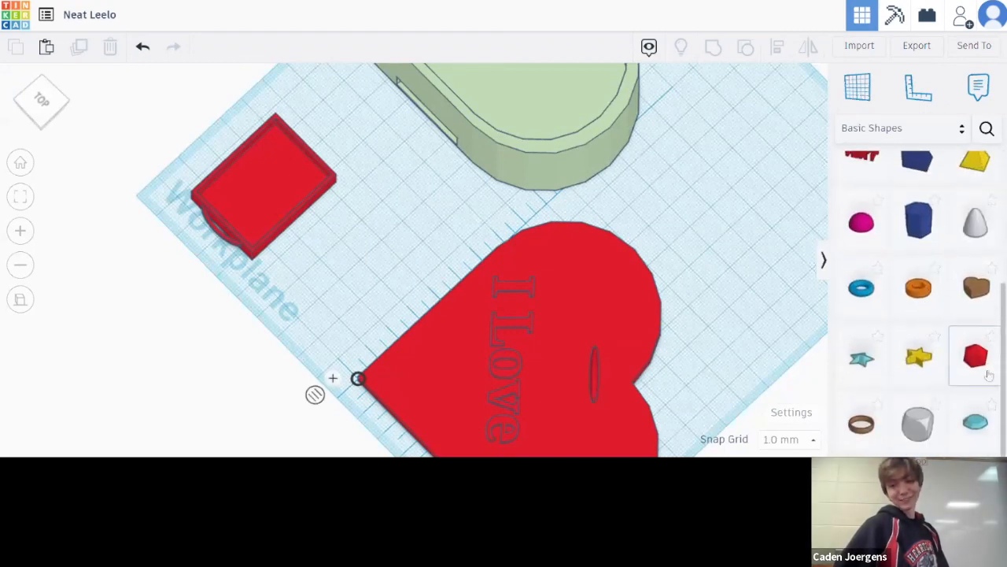
{"action": "left_click", "coordinate": [987, 128]}
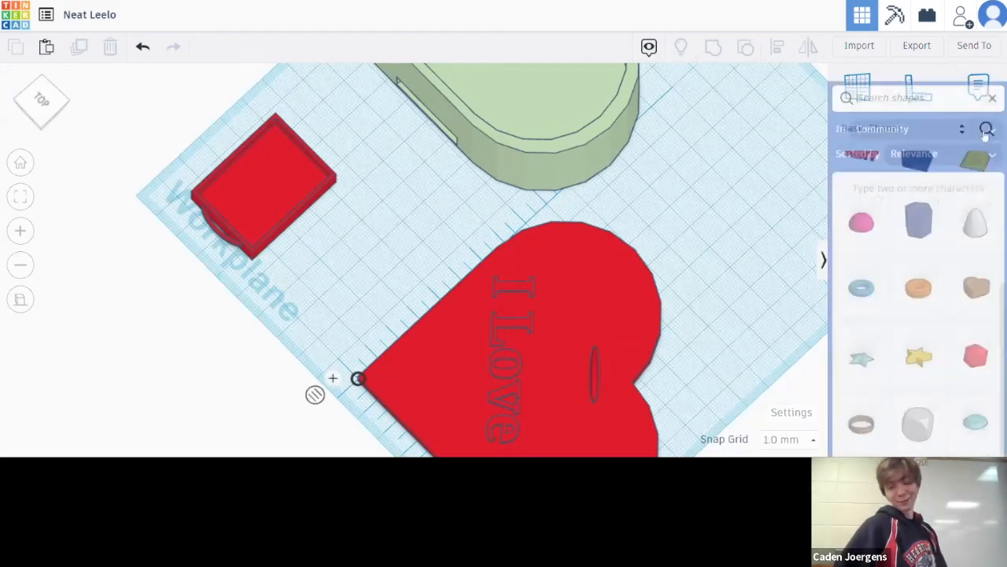
{"action": "type", "text": "heart"}
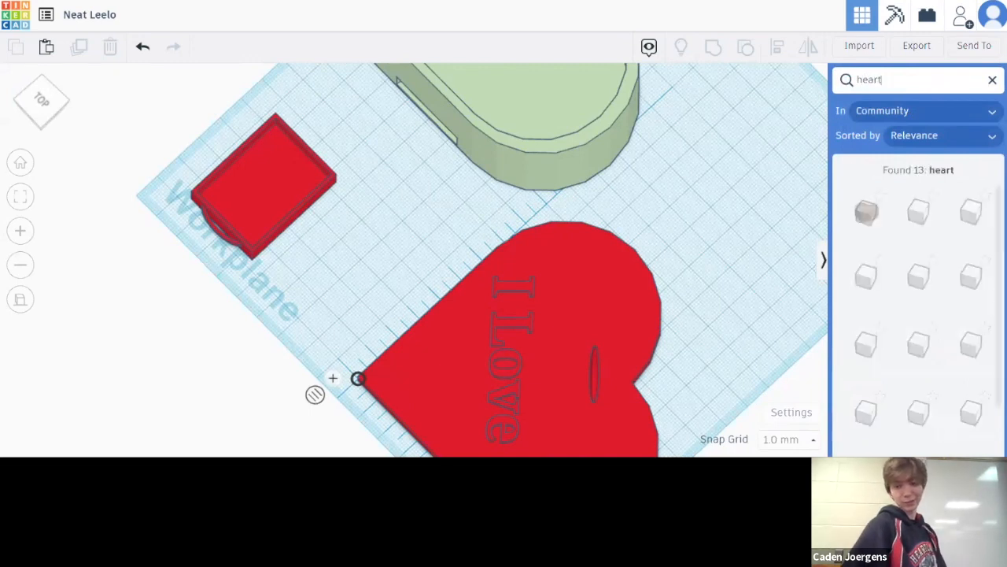
{"action": "left_click_drag", "start_coordinate": [875, 222], "coordinate": [339, 250]}
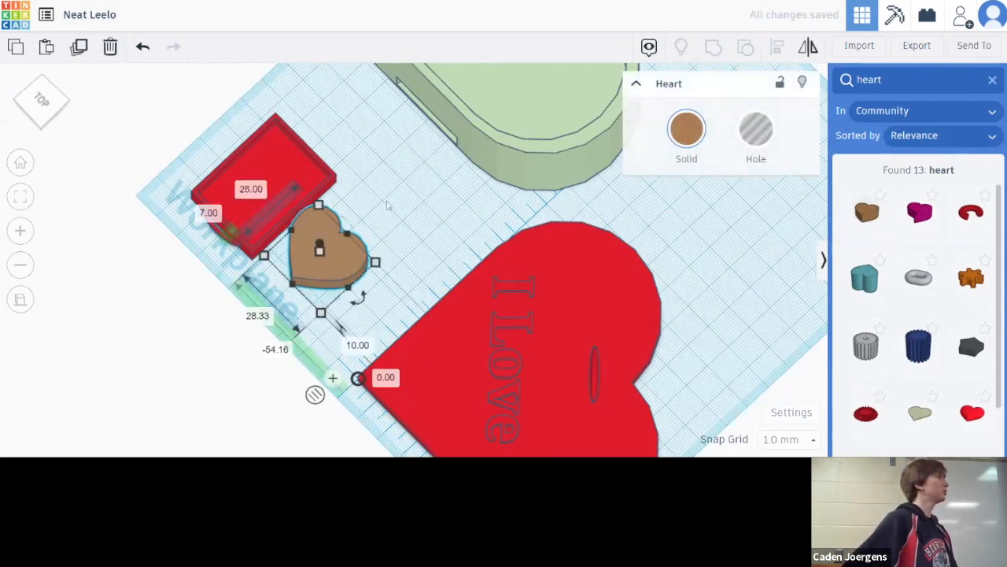
{"action": "left_click_drag", "start_coordinate": [337, 309], "coordinate": [337, 313]}
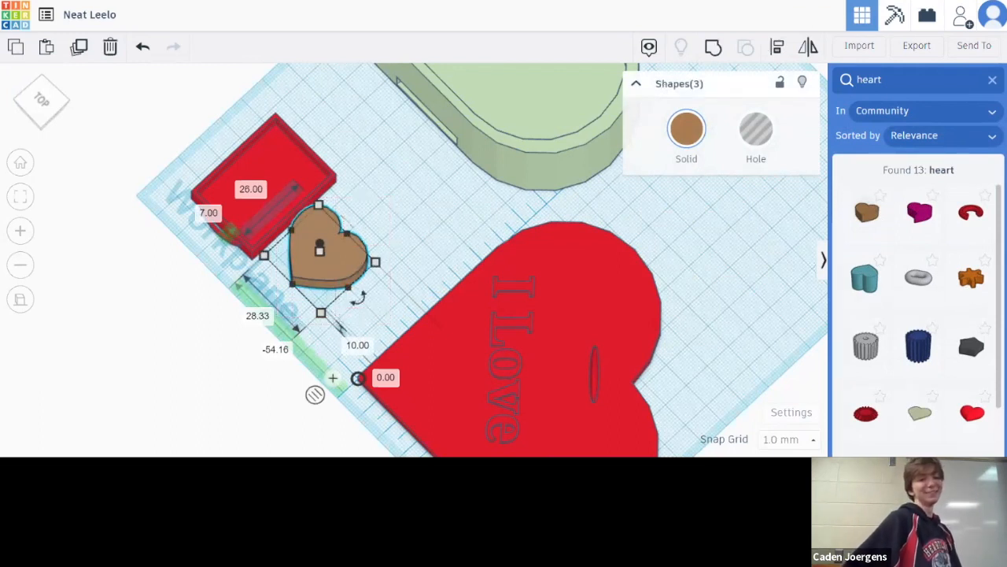
{"action": "key", "text": "Delete"}
{"action": "right_click_drag", "start_coordinate": [371, 186], "coordinate": [892, 6]}
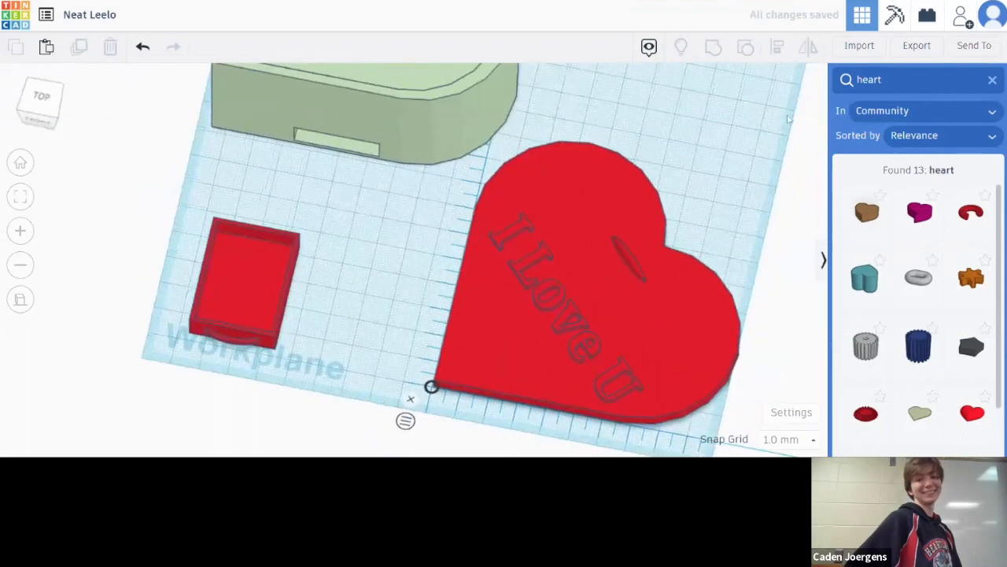
{"action": "left_click", "coordinate": [823, 266]}
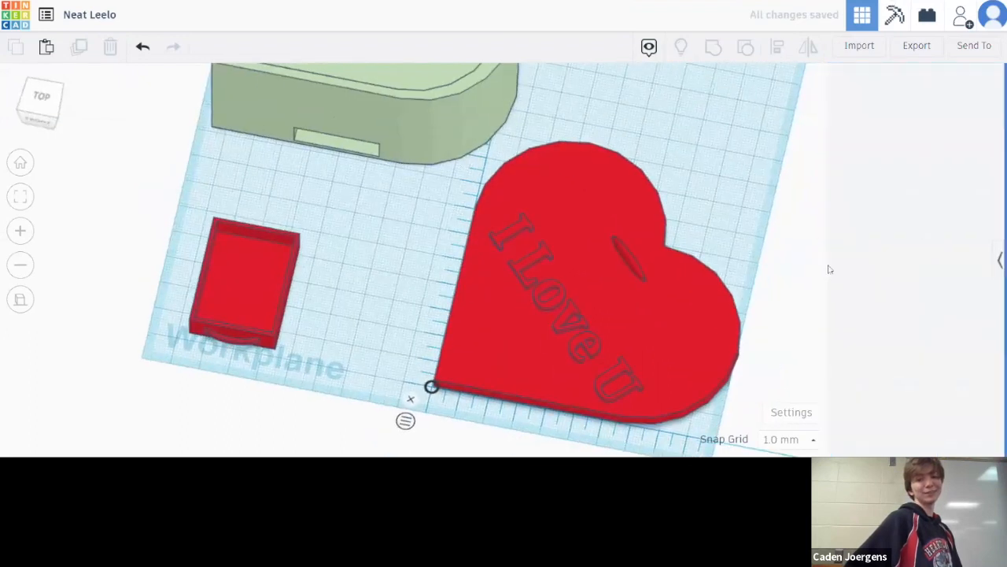
{"action": "right_click_drag", "start_coordinate": [830, 270], "coordinate": [818, 213]}
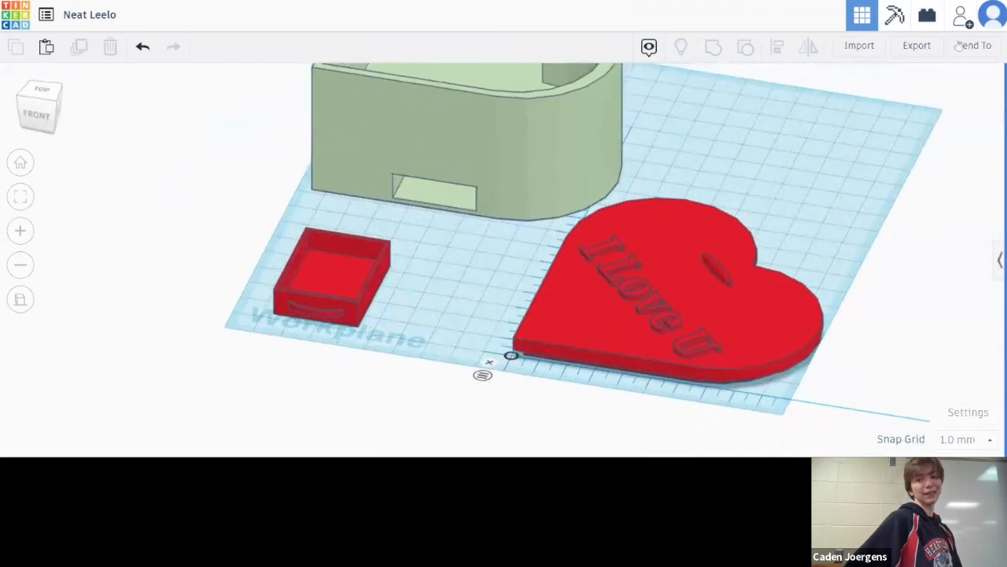
{"action": "left_click", "coordinate": [1000, 261]}
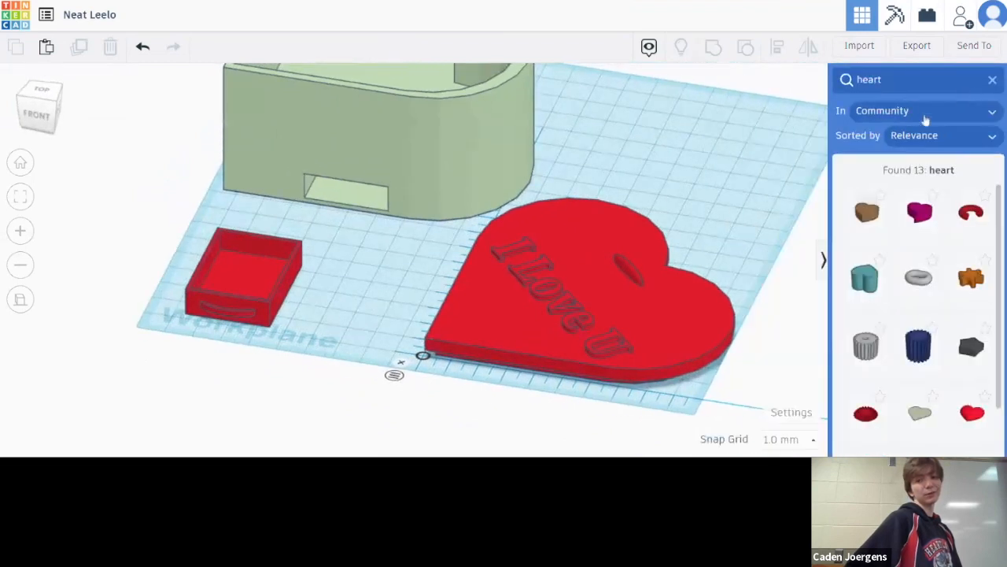
Step: Leave the shape search and place an empty note on the workplane behind the heart lid
{"action": "left_click", "coordinate": [993, 81]}
{"action": "left_click", "coordinate": [978, 86]}
{"action": "left_click", "coordinate": [690, 122]}
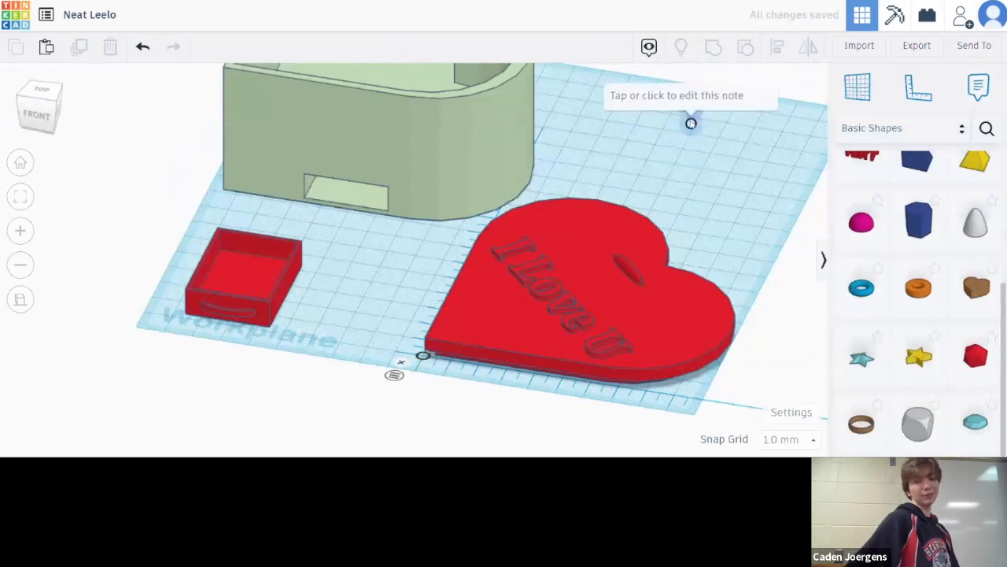
{"action": "left_click_drag", "start_coordinate": [690, 123], "coordinate": [667, 131]}
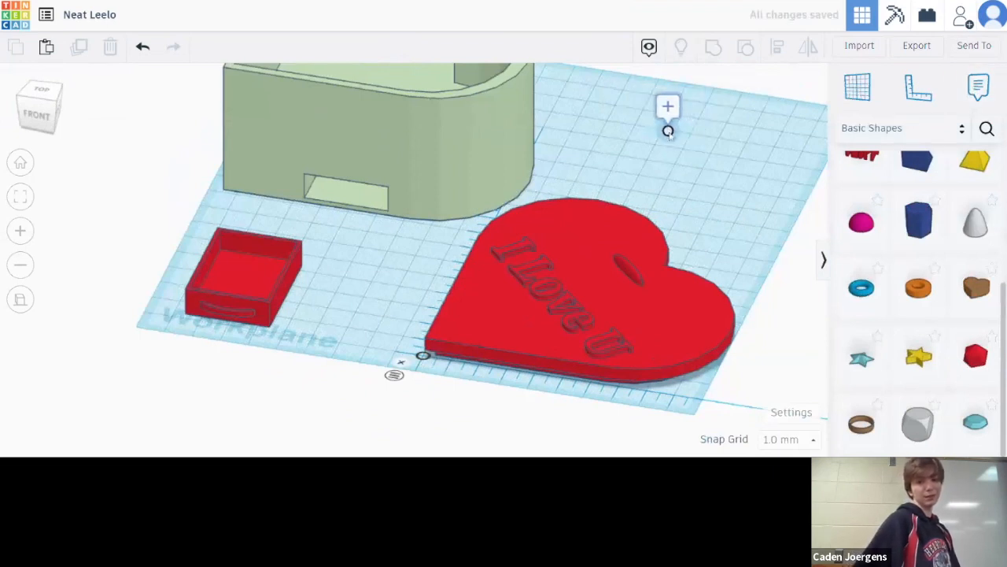